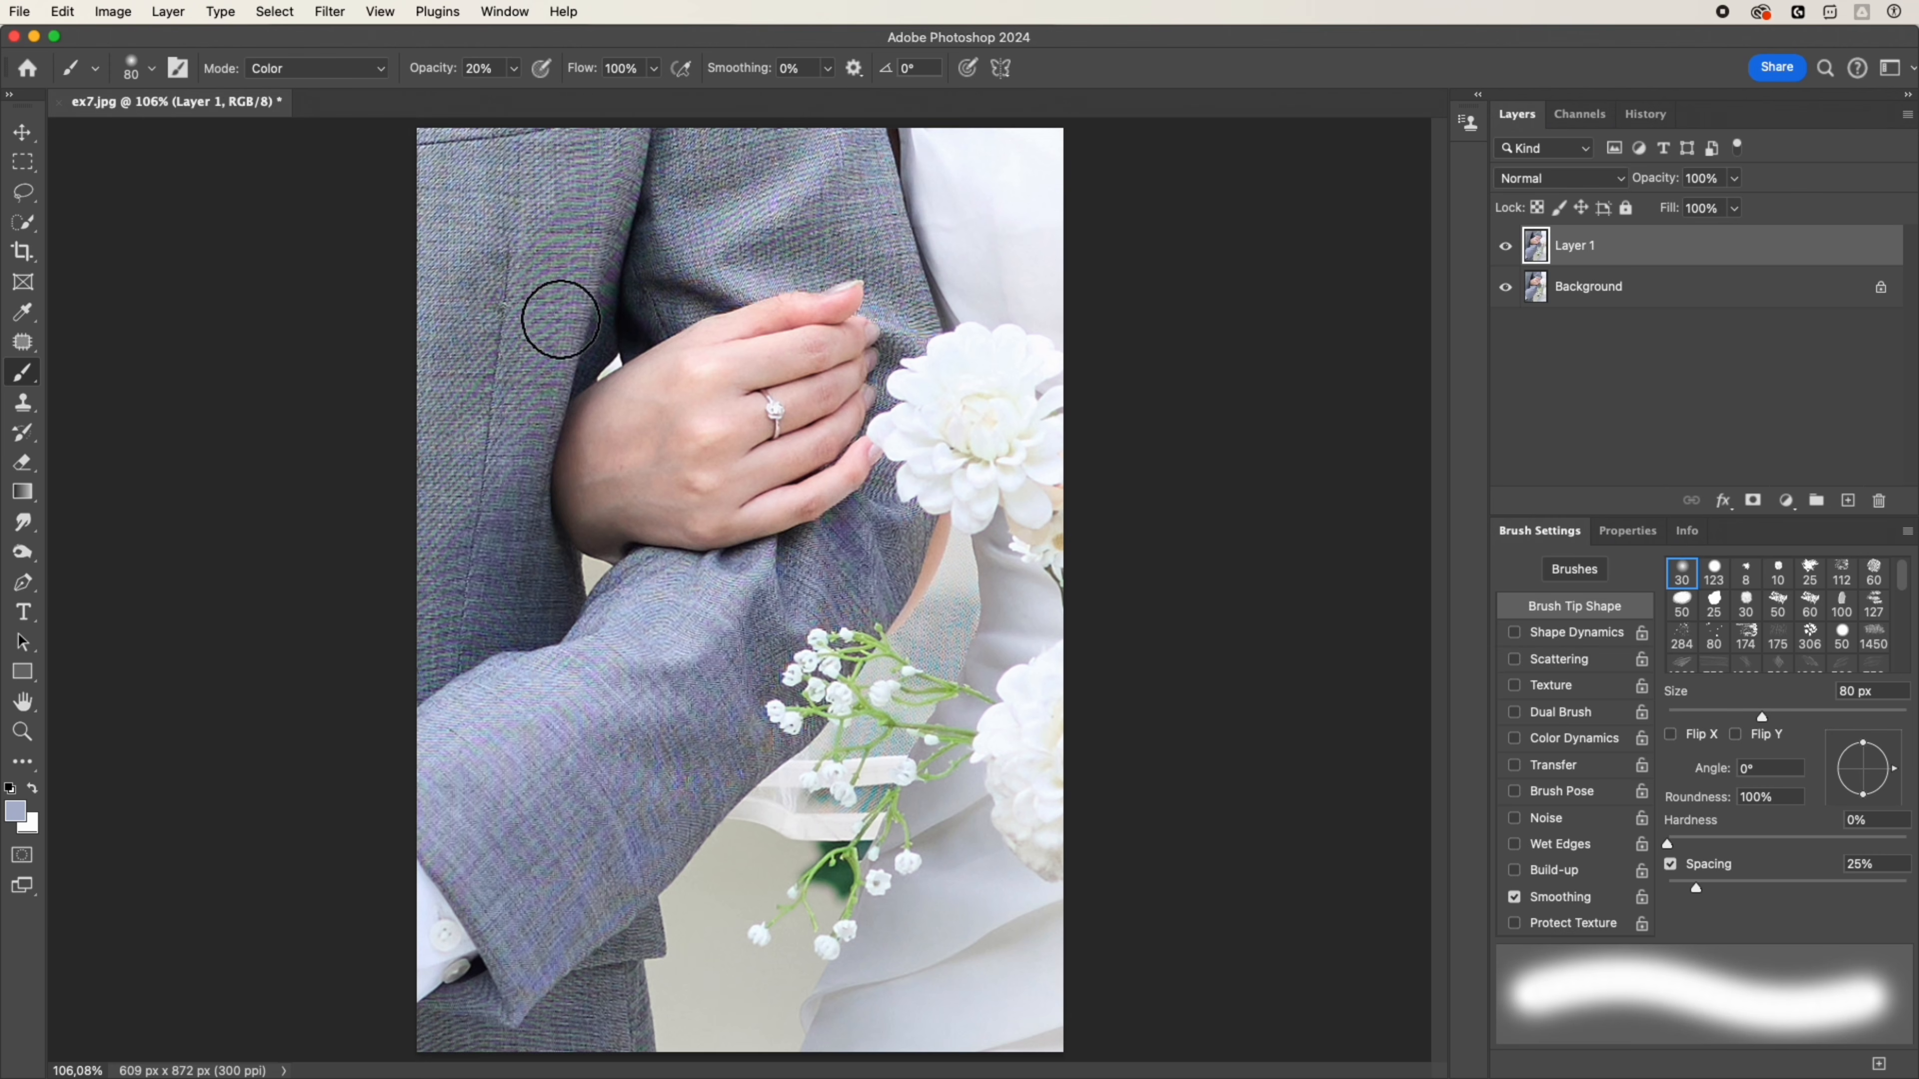
Step: Paint over the grey suit's color moiré on Layer 1 with a 90 px Color-mode brush at 20% opacity, and toggle the layer's visibility to compare
key(bracketright)
key(bracketright)
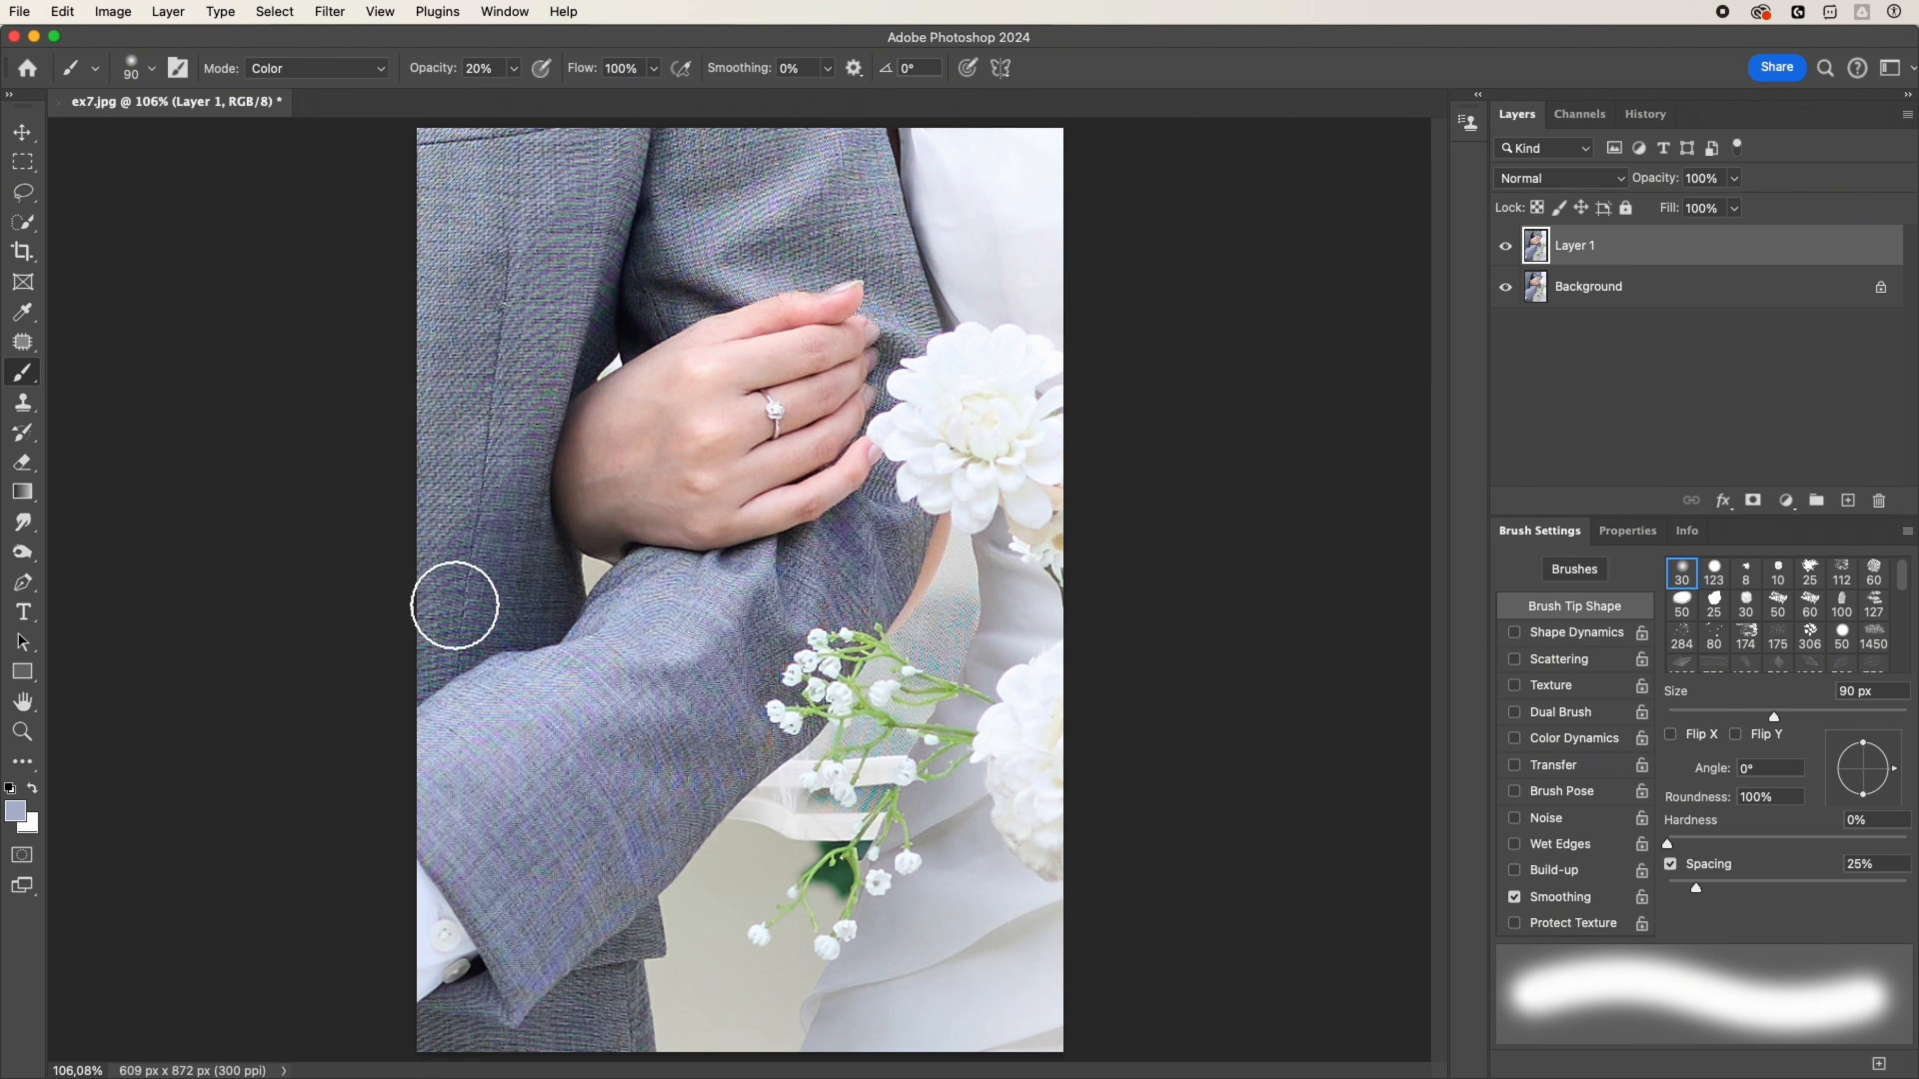
click(1506, 246)
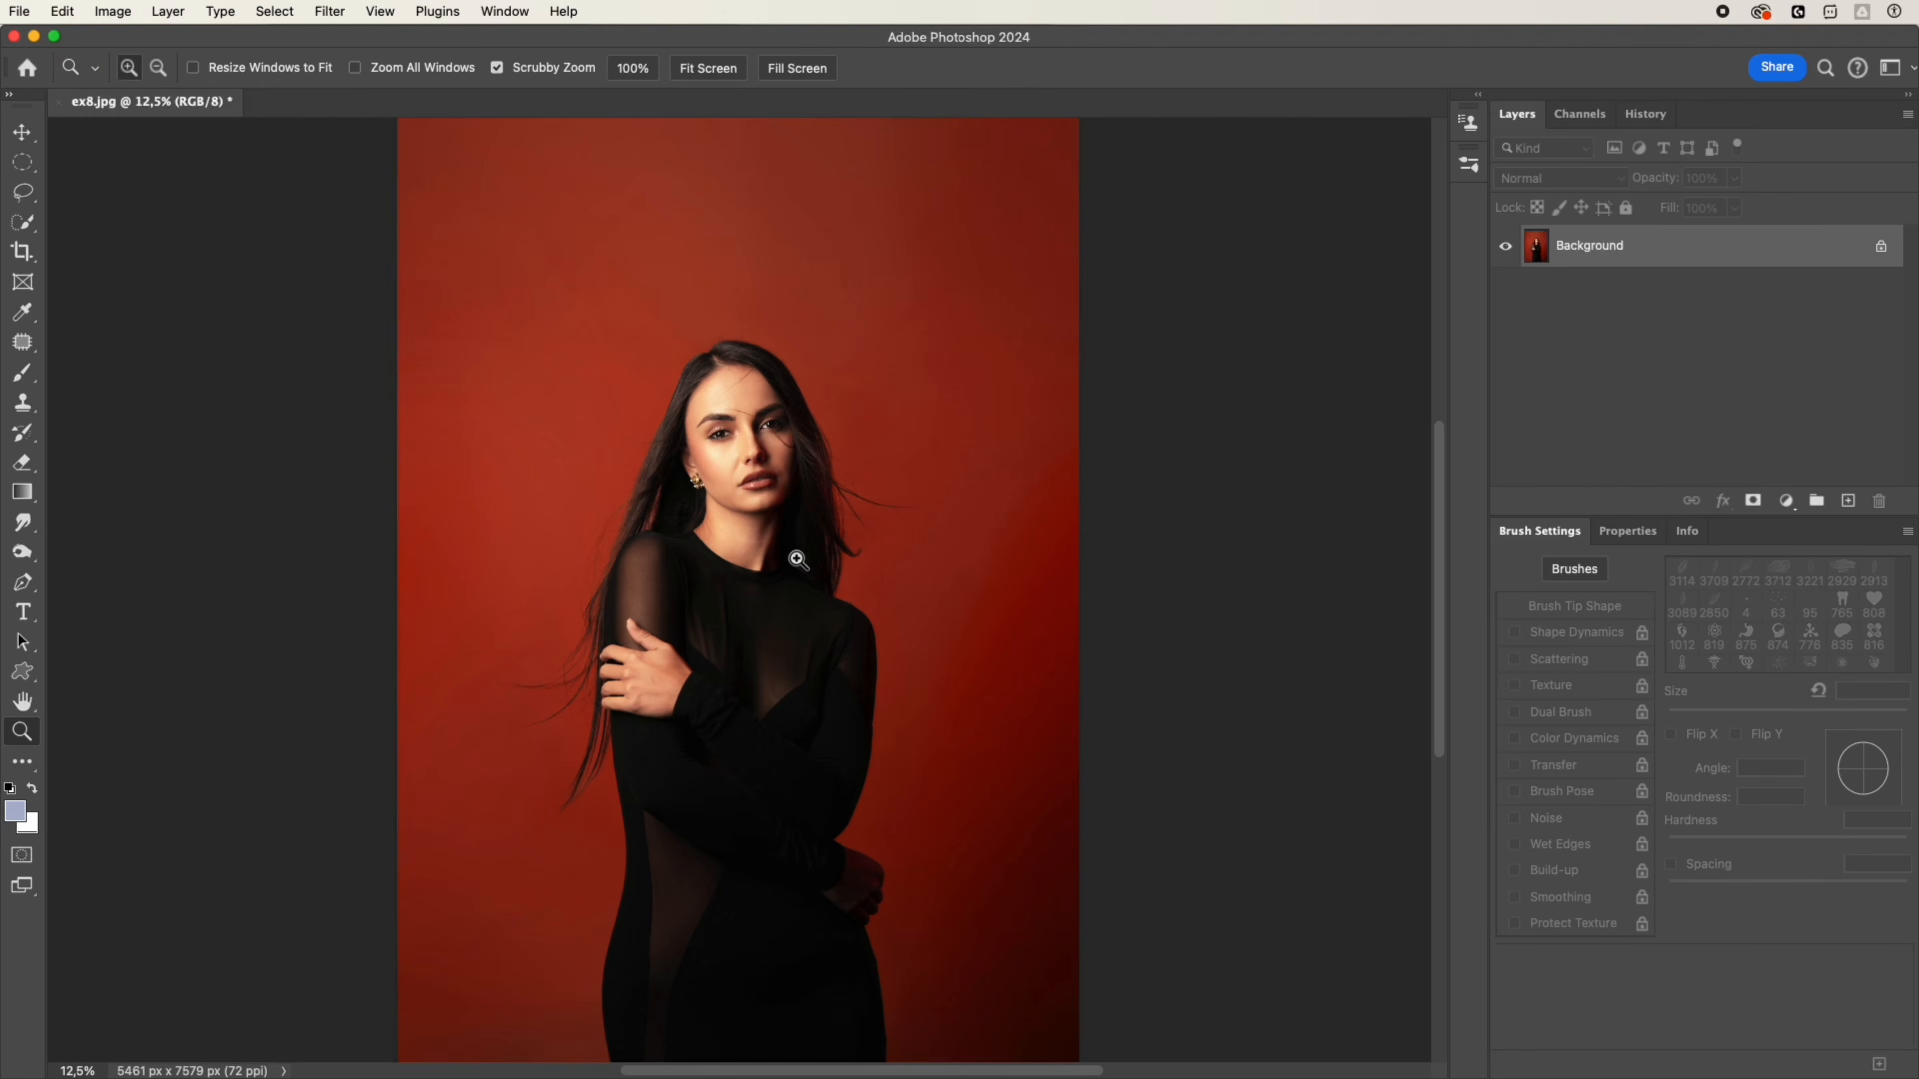
Step: Duplicate the Background of ex8.jpg and convert the copy to a smart object
key(ctrl+j)
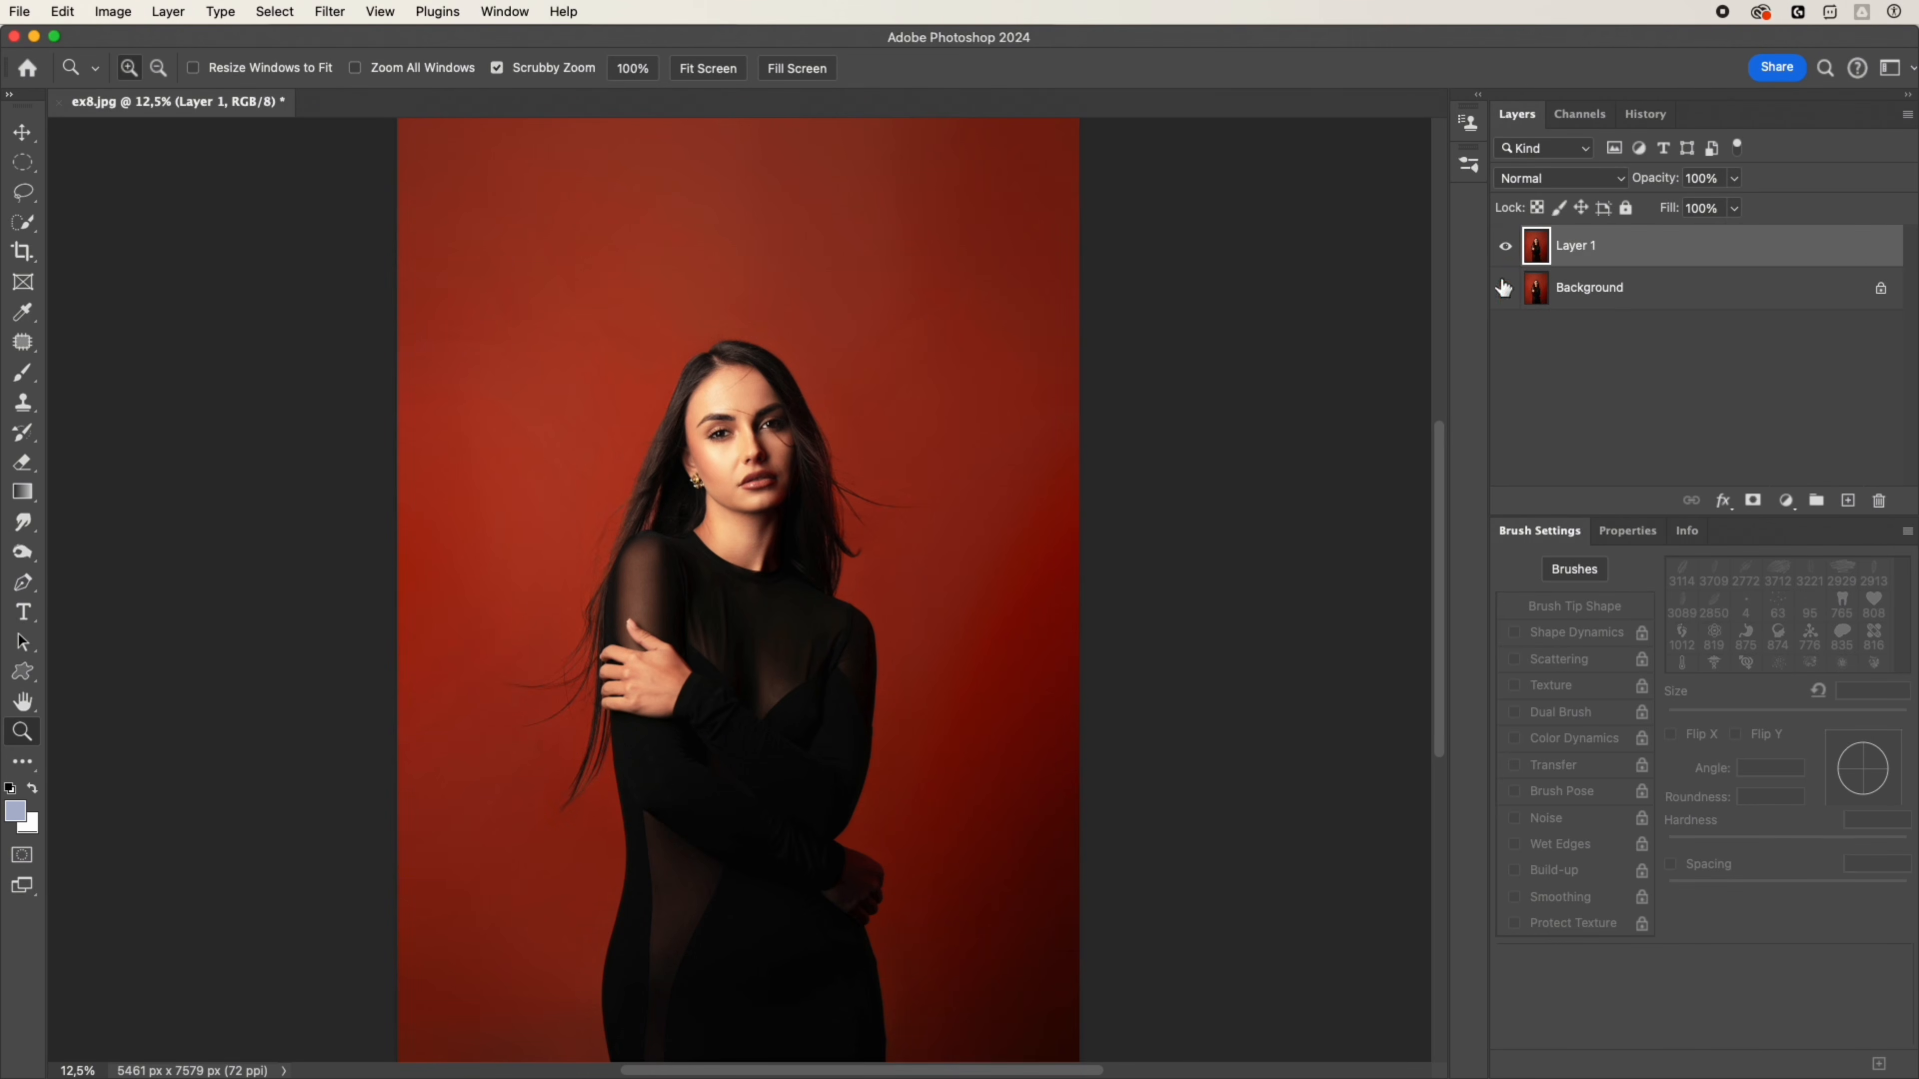
right_click(1606, 247)
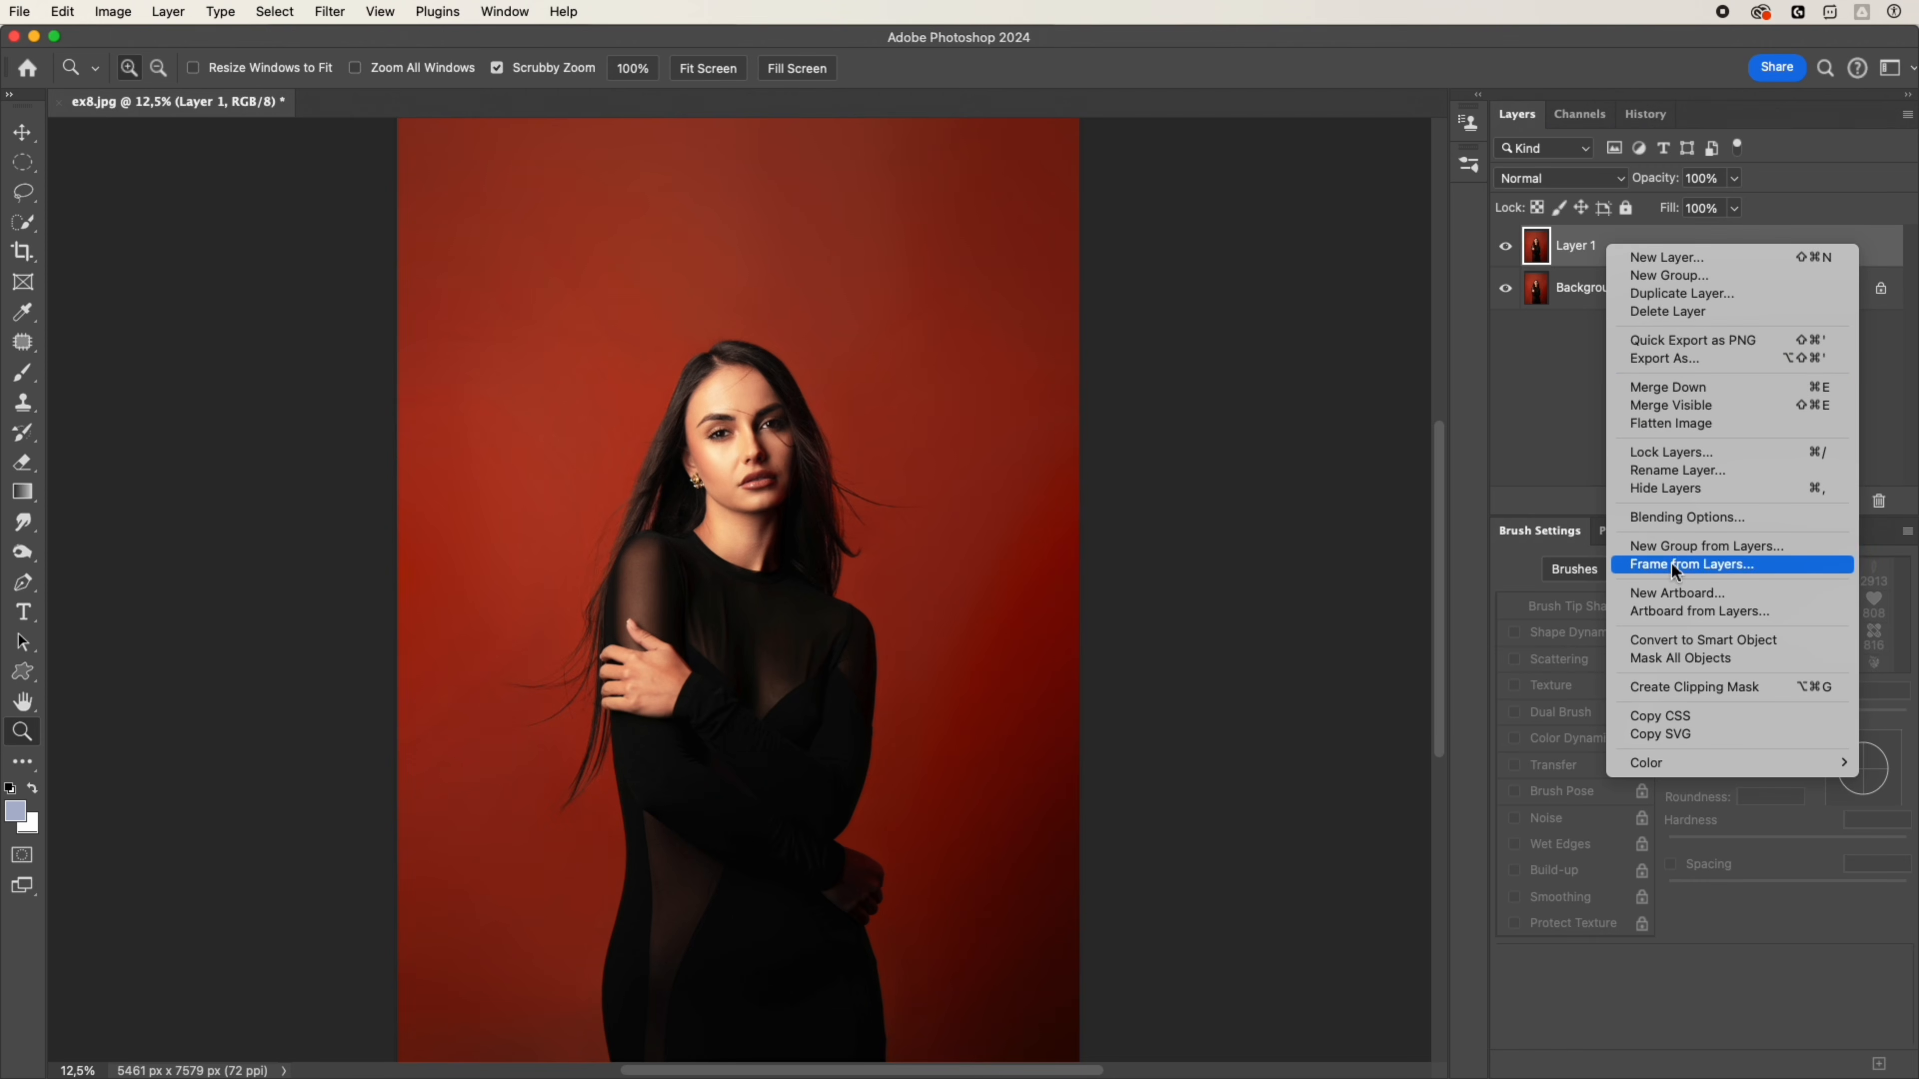
click(1676, 641)
Step: Darken Layer 1 with Curves by lowering the white point's output to 167, and target its smart filter mask
key(ctrl+m)
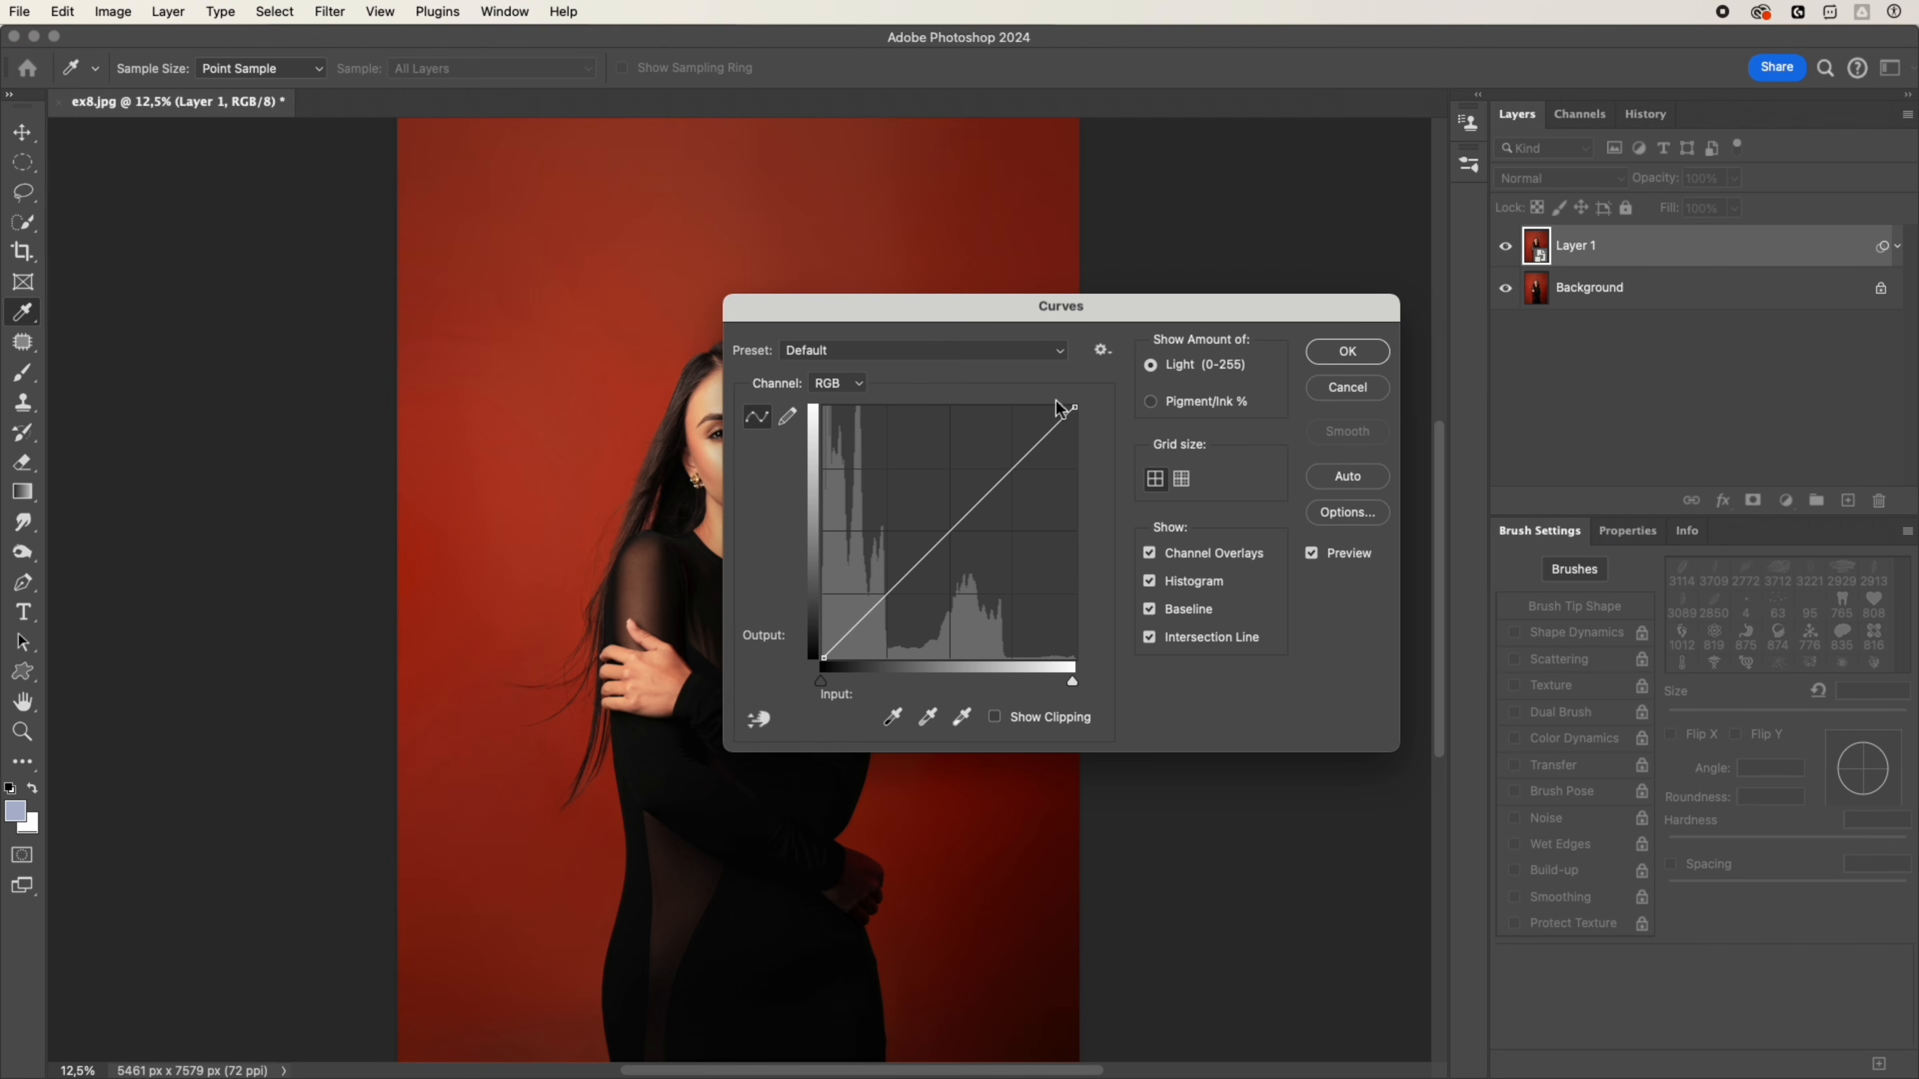
drag(1075, 407, 1138, 502)
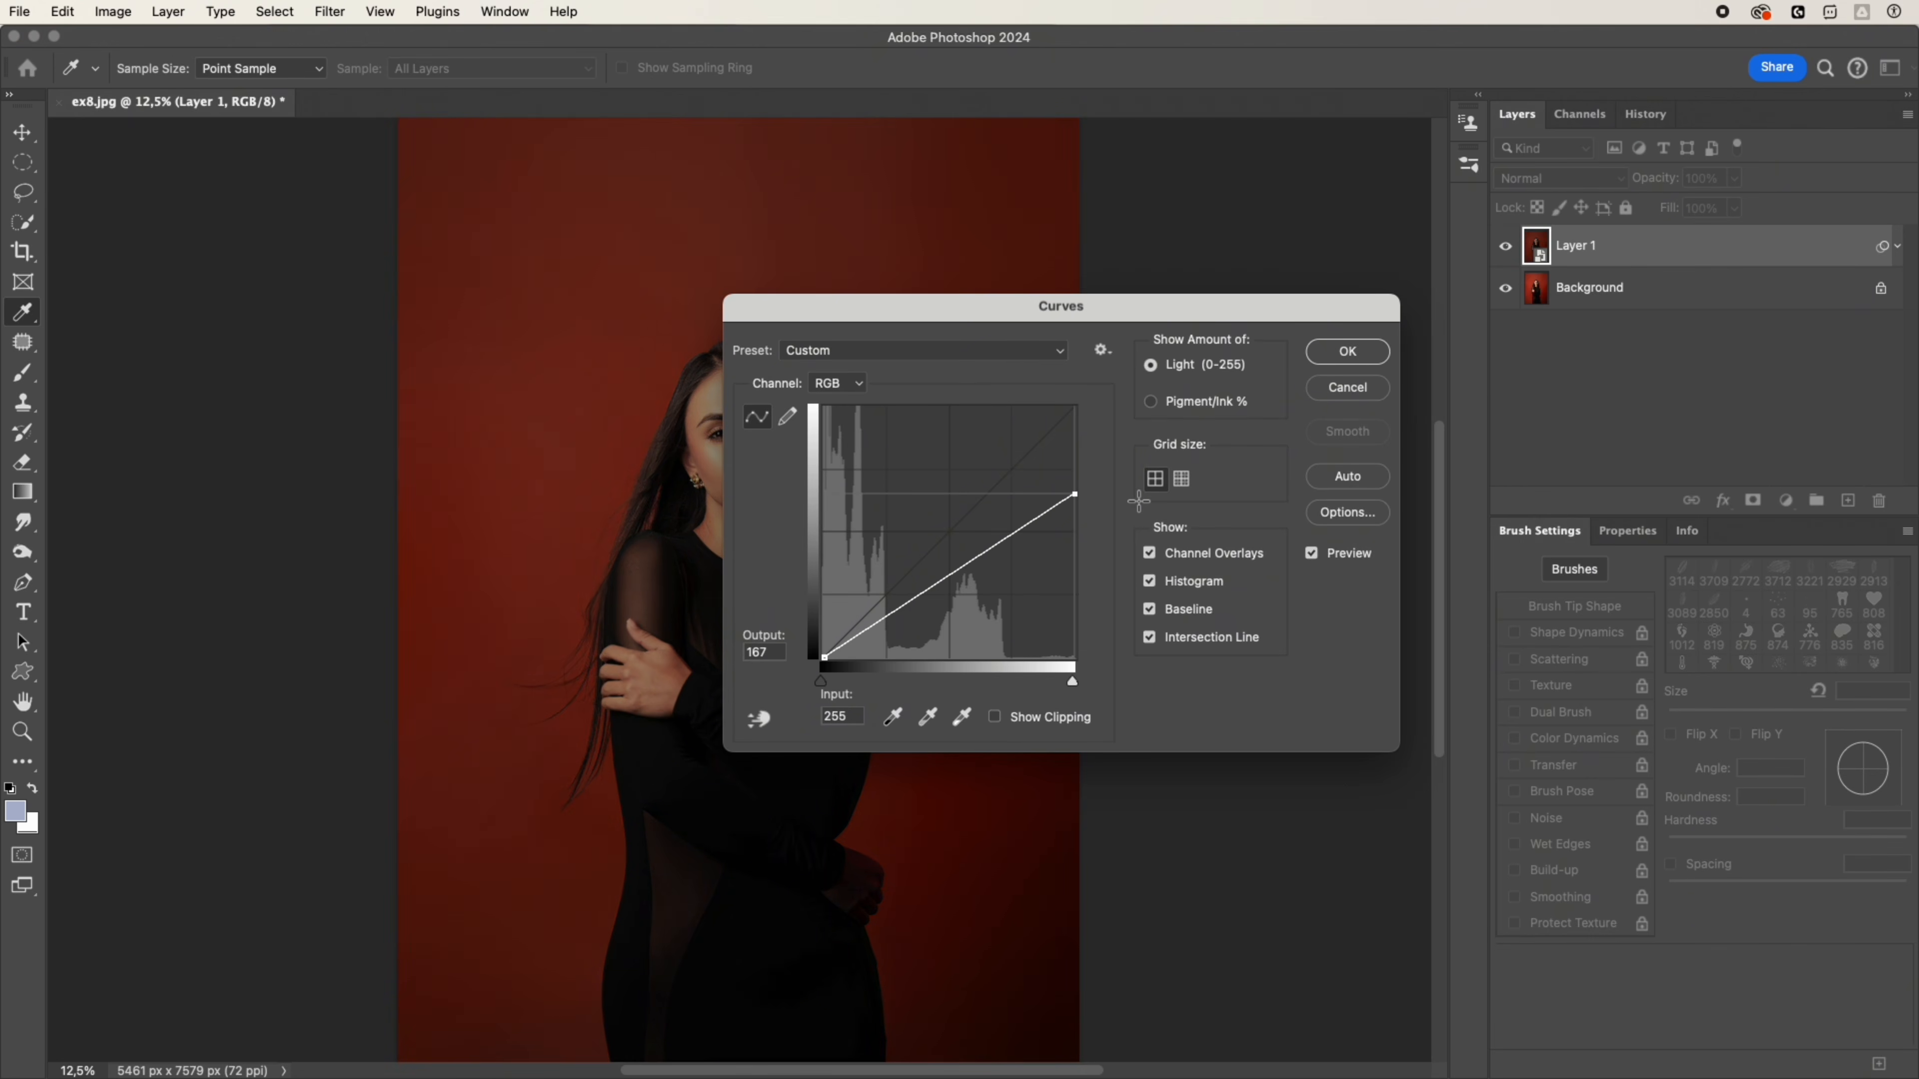
key(Return)
key(z)
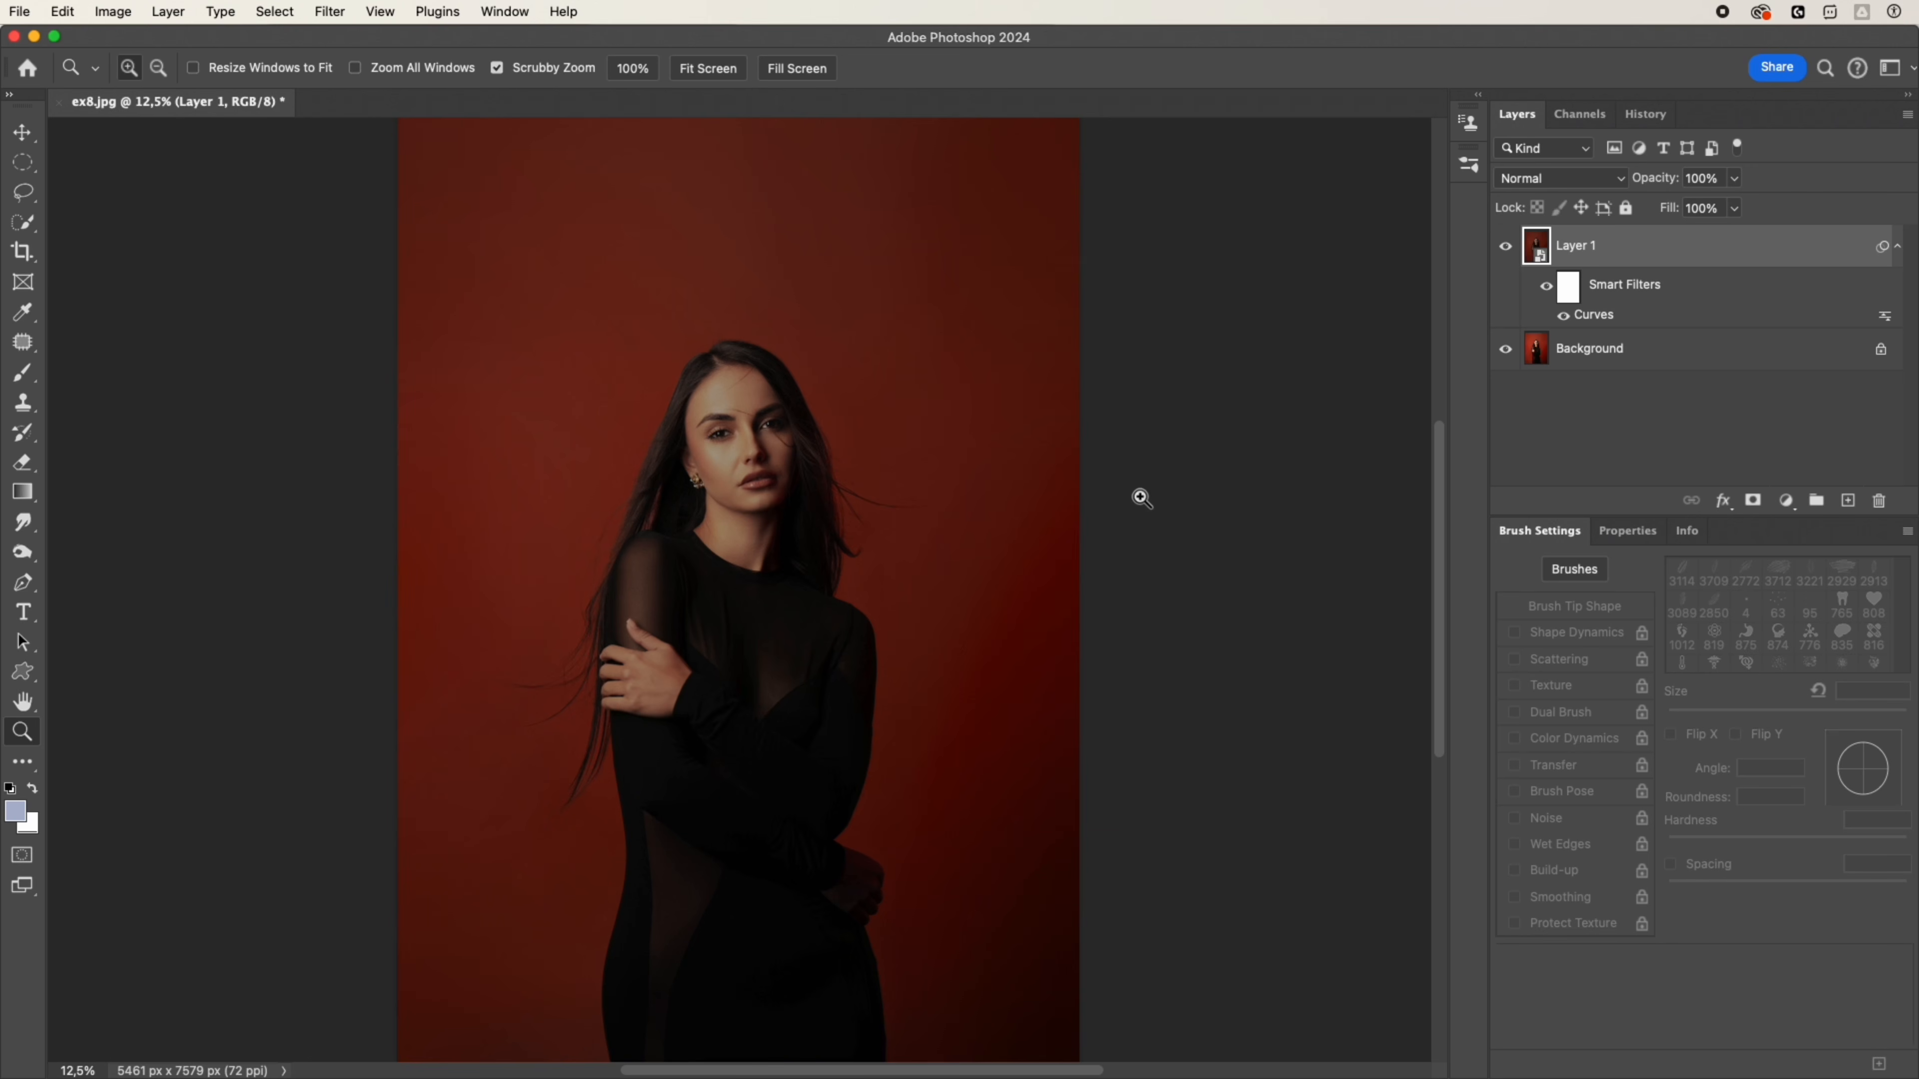
click(1565, 300)
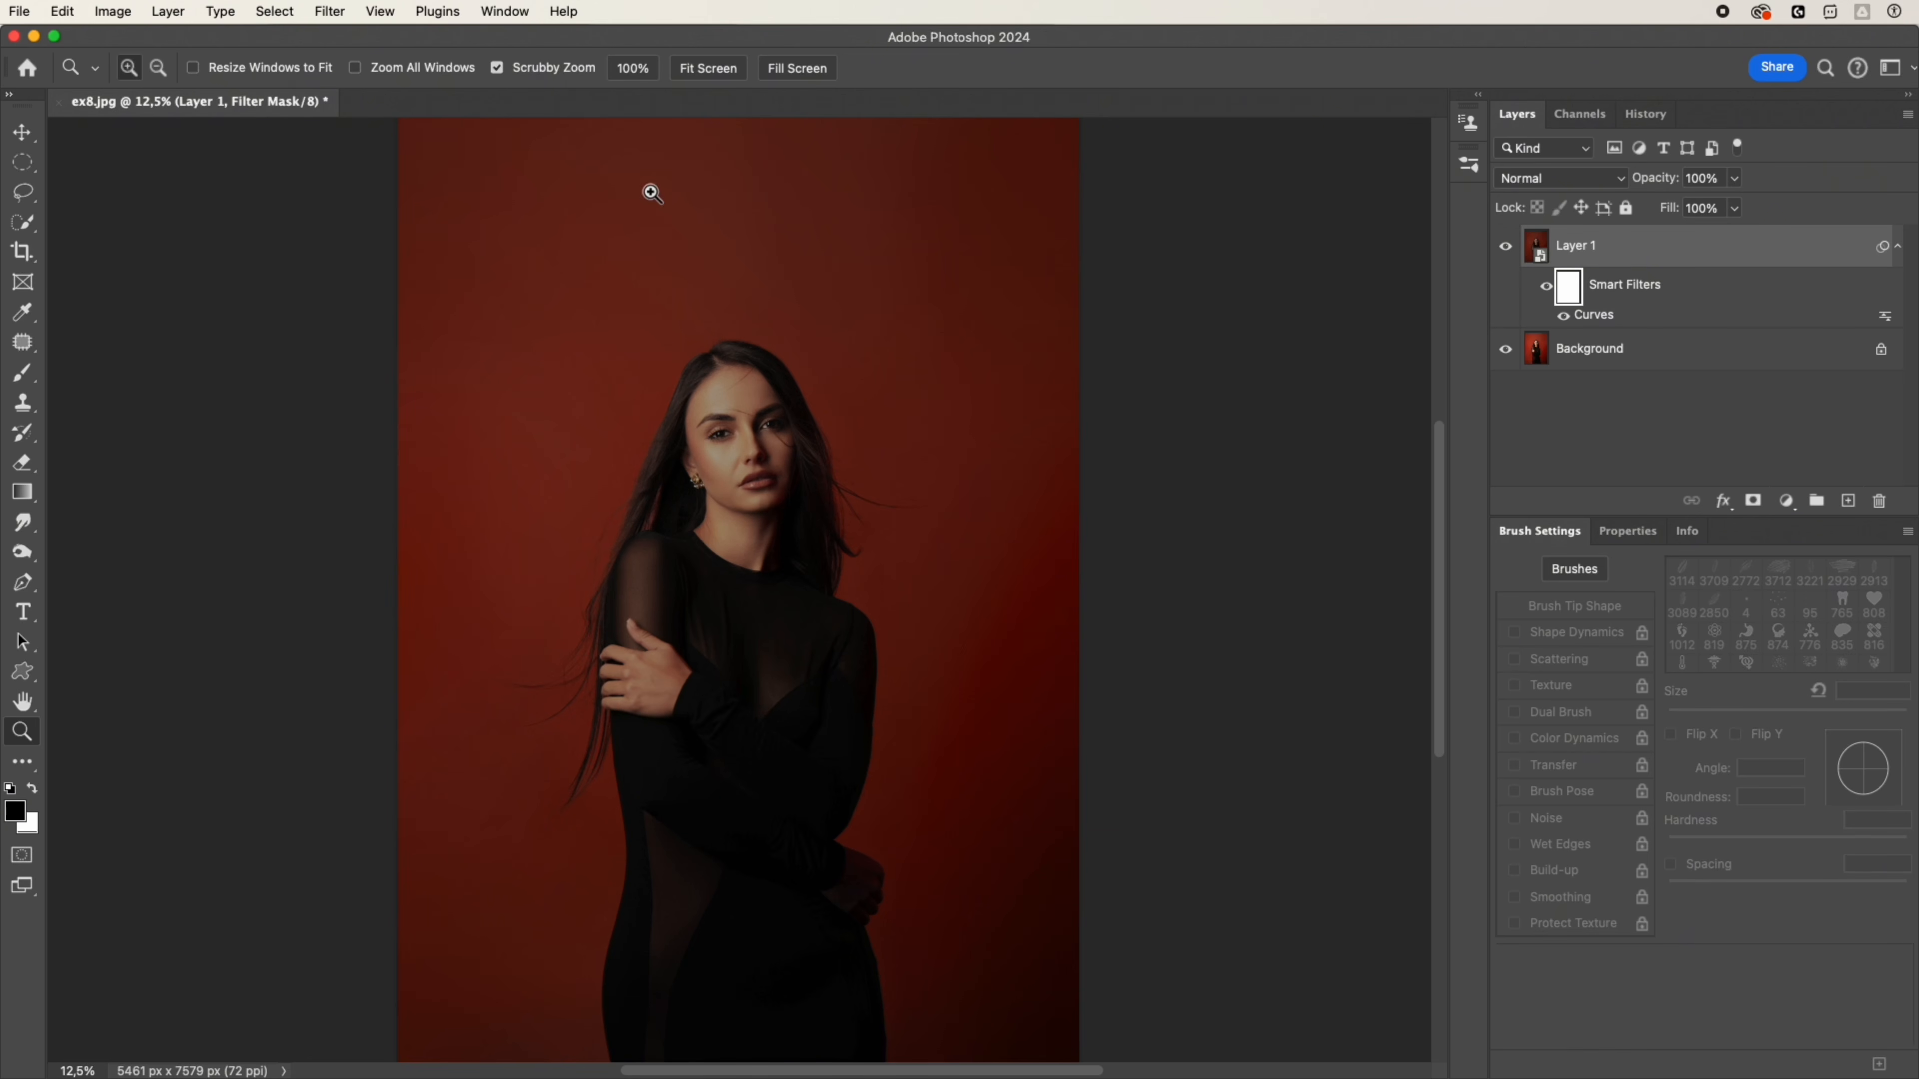
Step: Select a large circle around the woman's head and upper body and invert the filter mask inside it
click(37, 168)
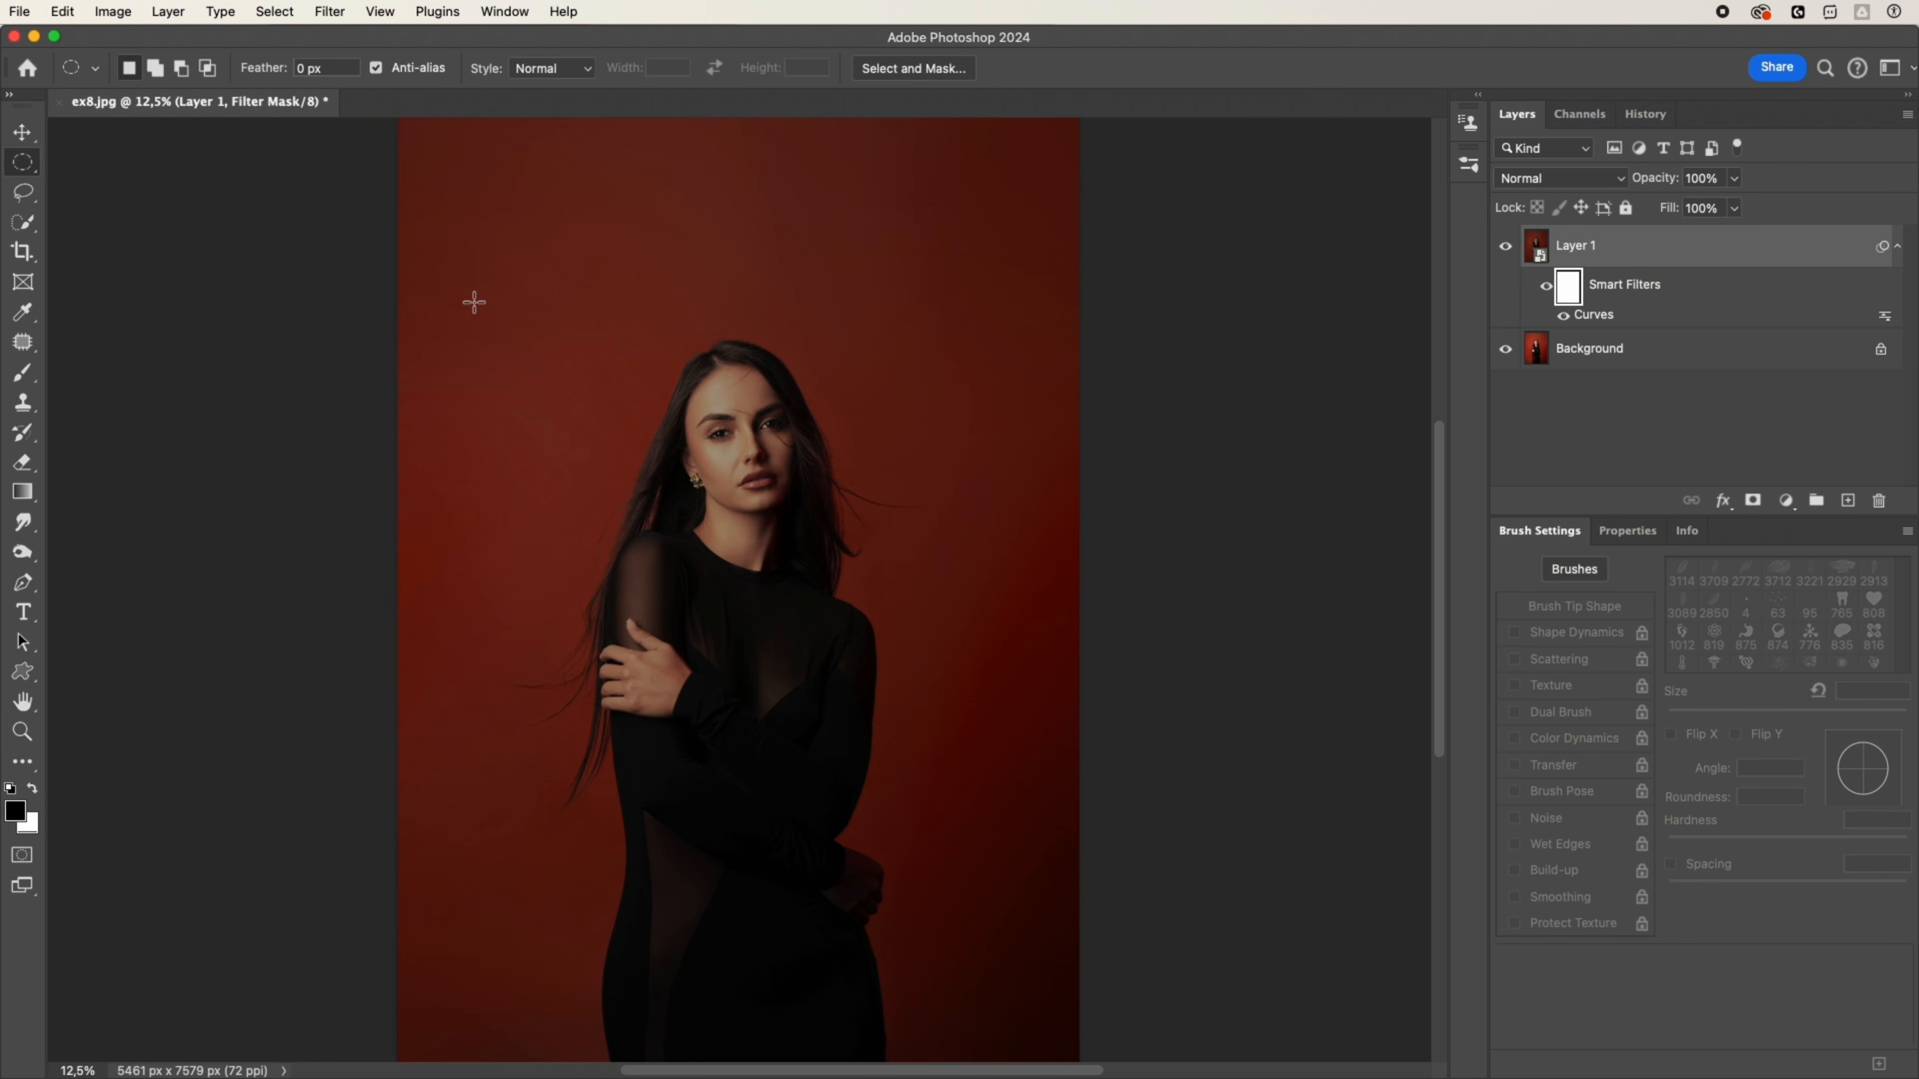
drag(436, 180, 1115, 798)
key(ctrl+i)
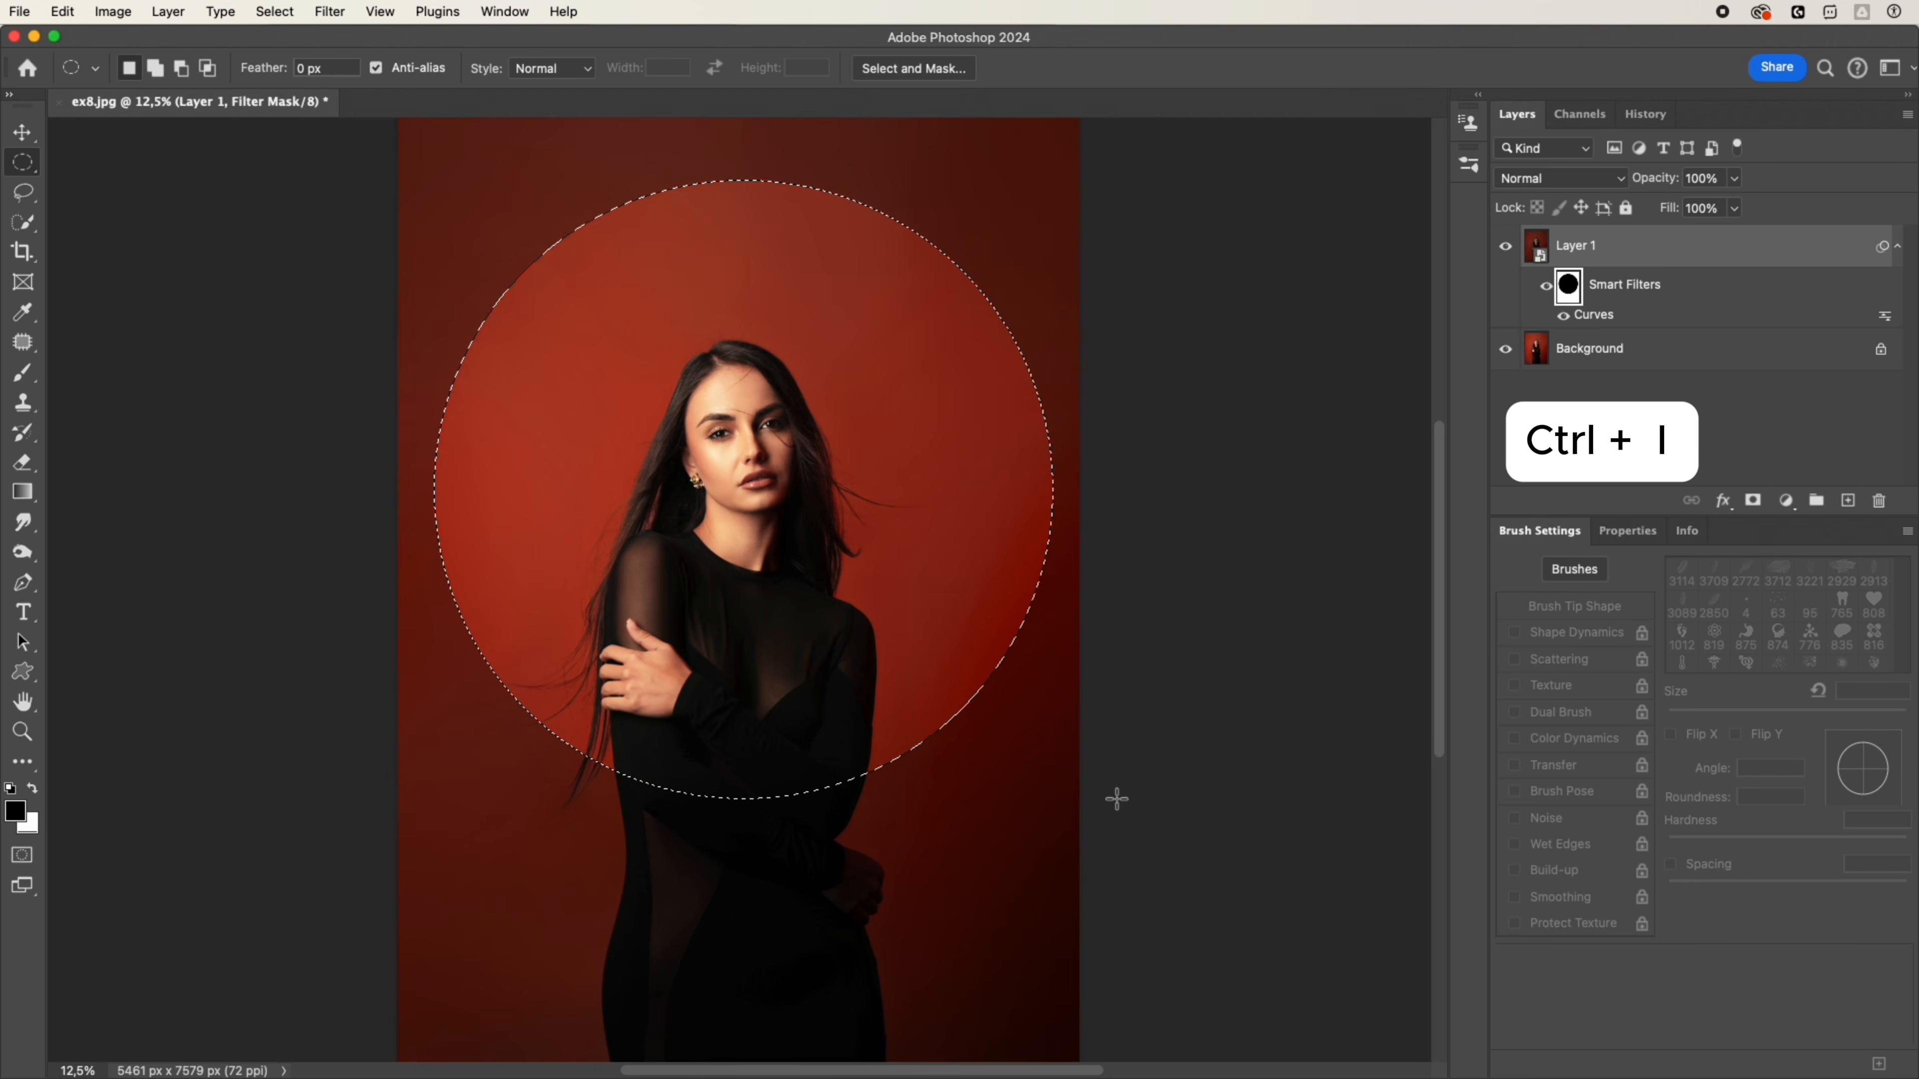
Step: Deselect the circle and feather the edge of the filter mask by about 3.7 px
key(ctrl+d)
key(z)
drag(1045, 575, 1157, 570)
key(m)
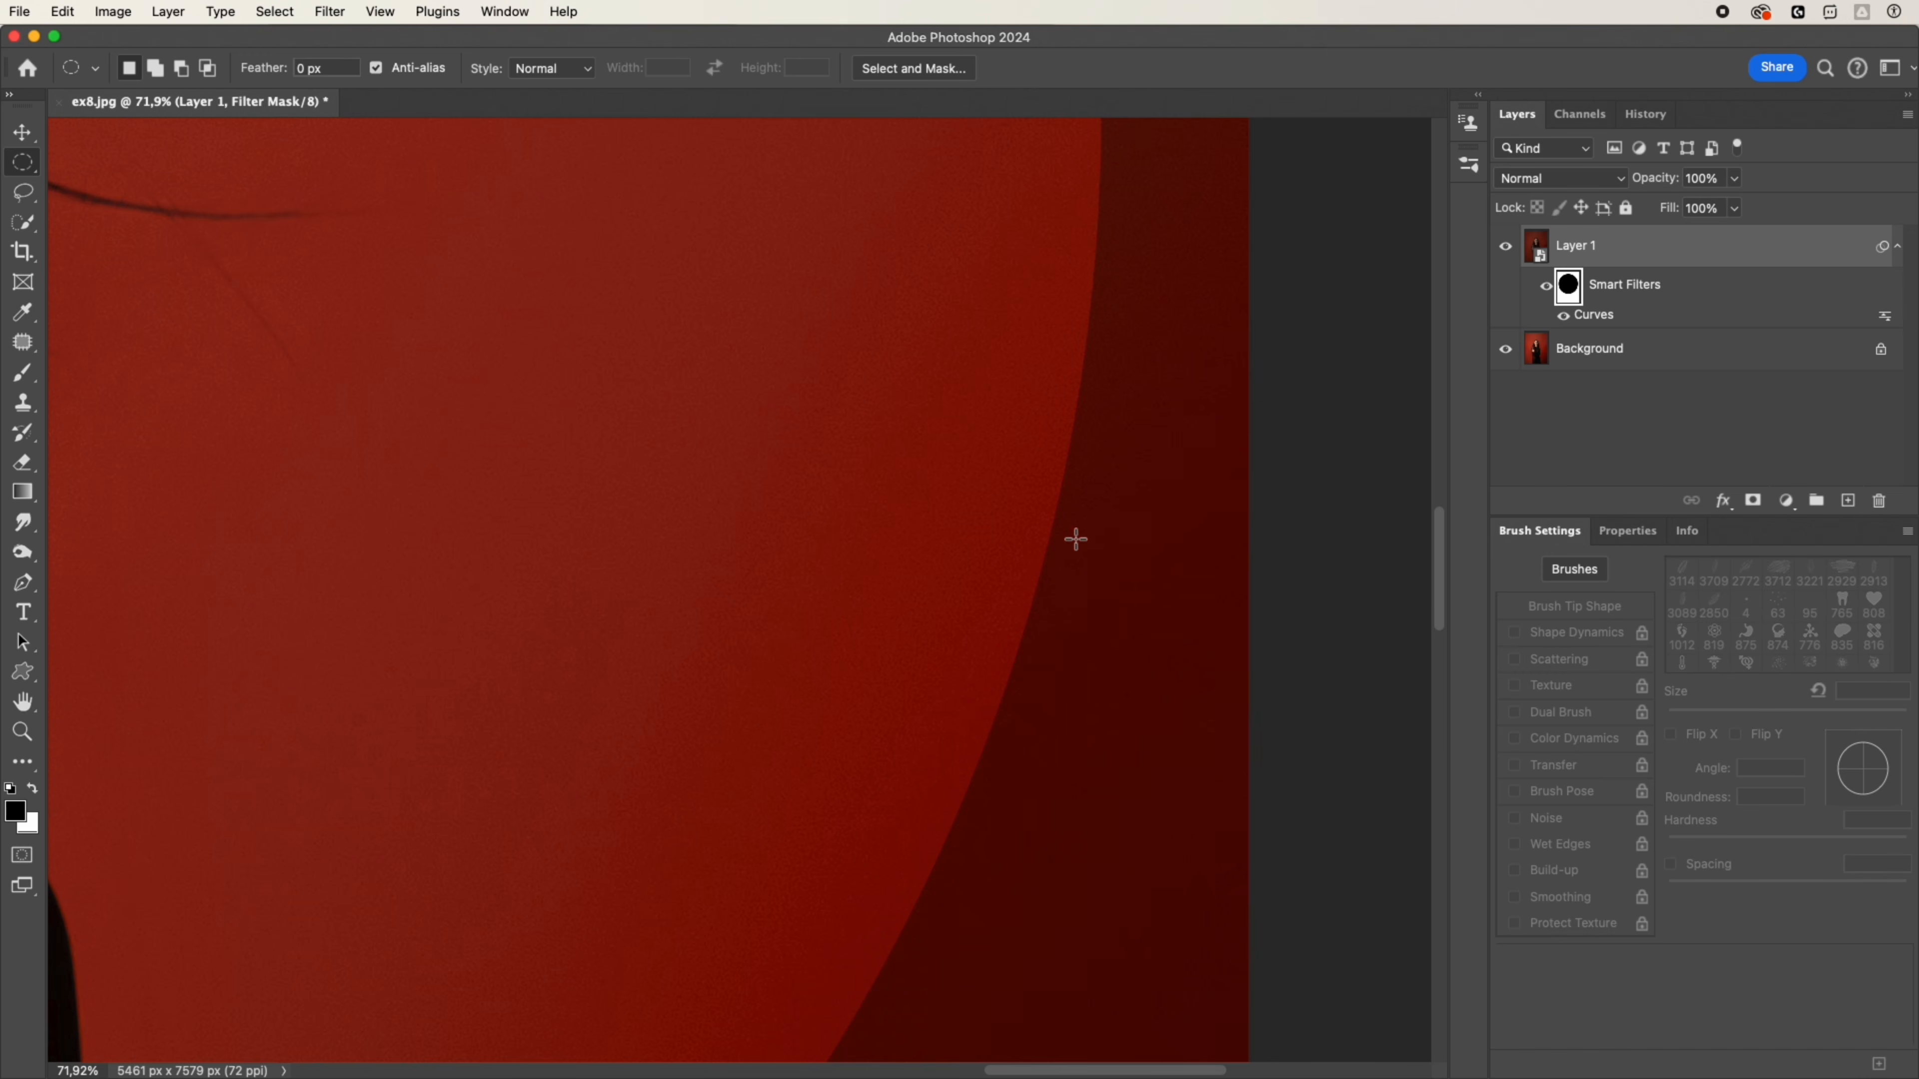
double_click(1573, 294)
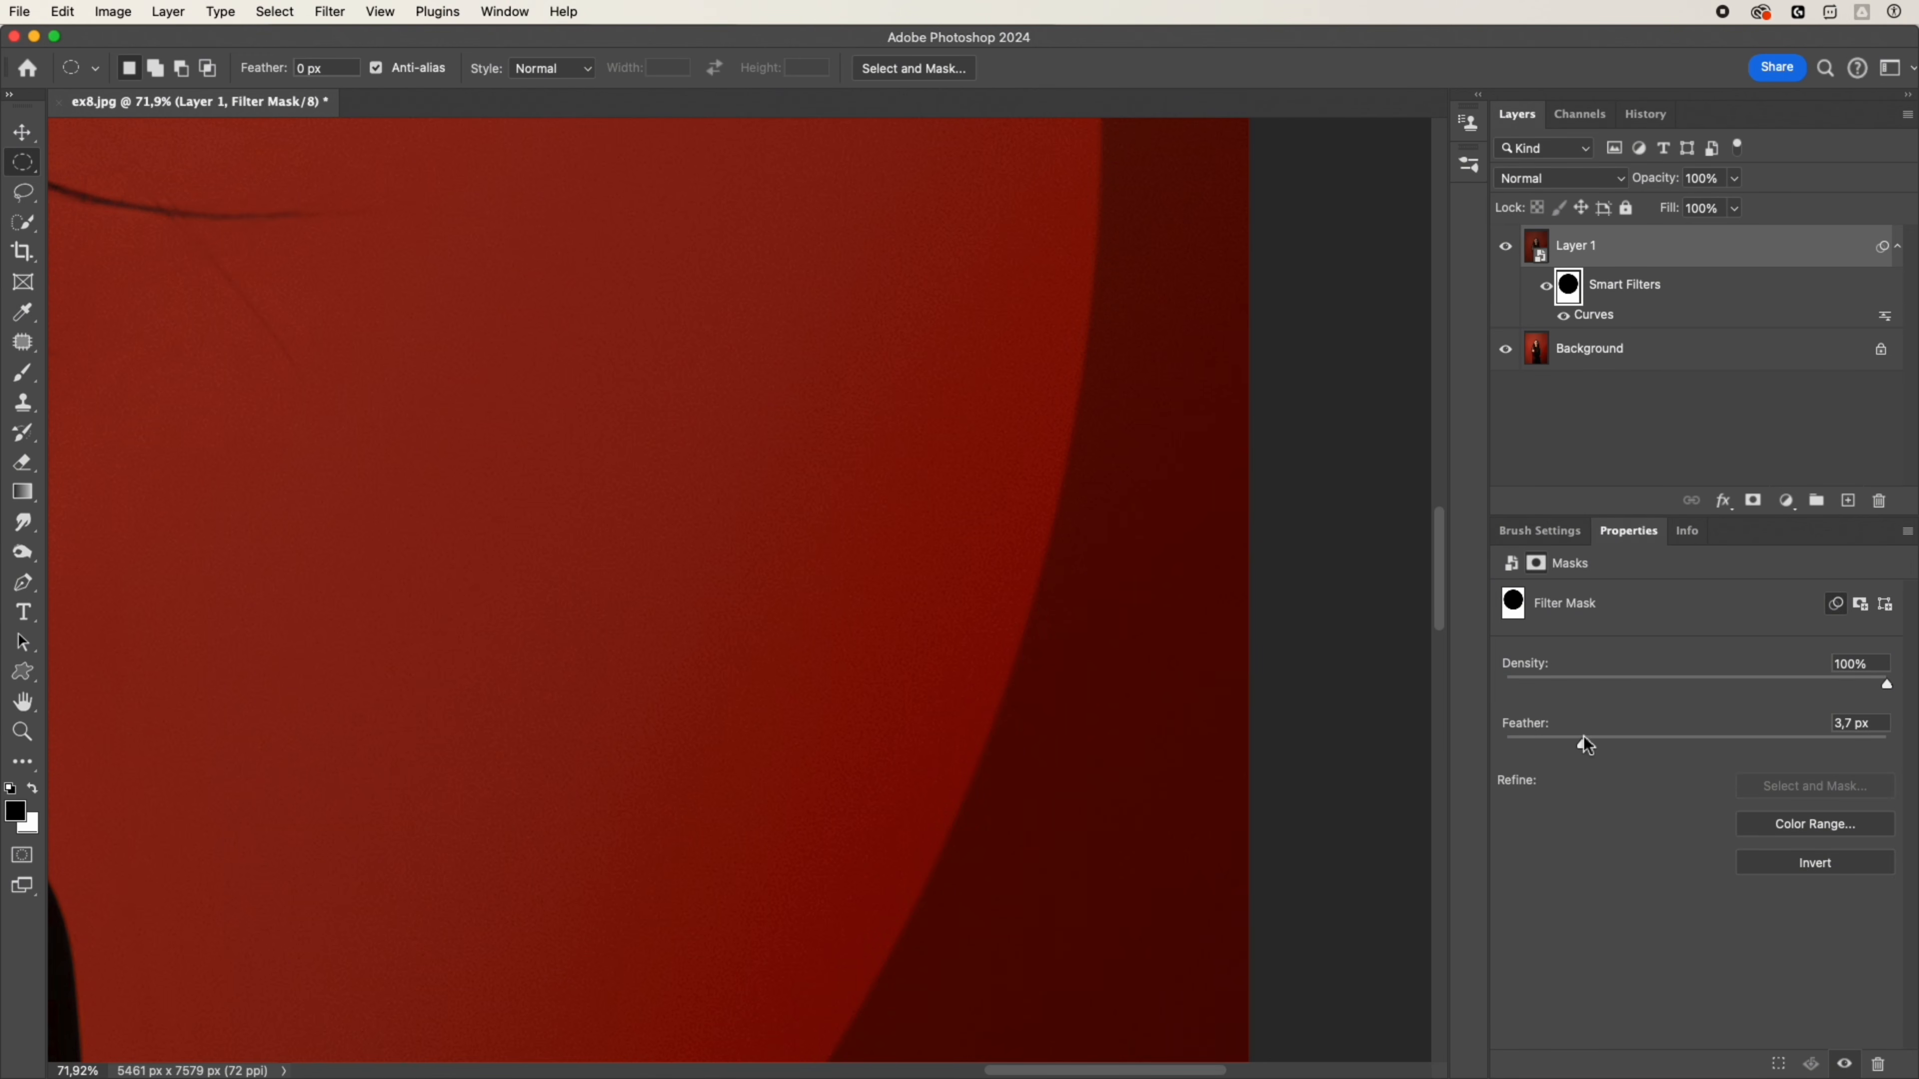
Step: Stamp a black 5000 px heart brush shape on the Curves filter mask around the woman and reposition the result
key(super+0)
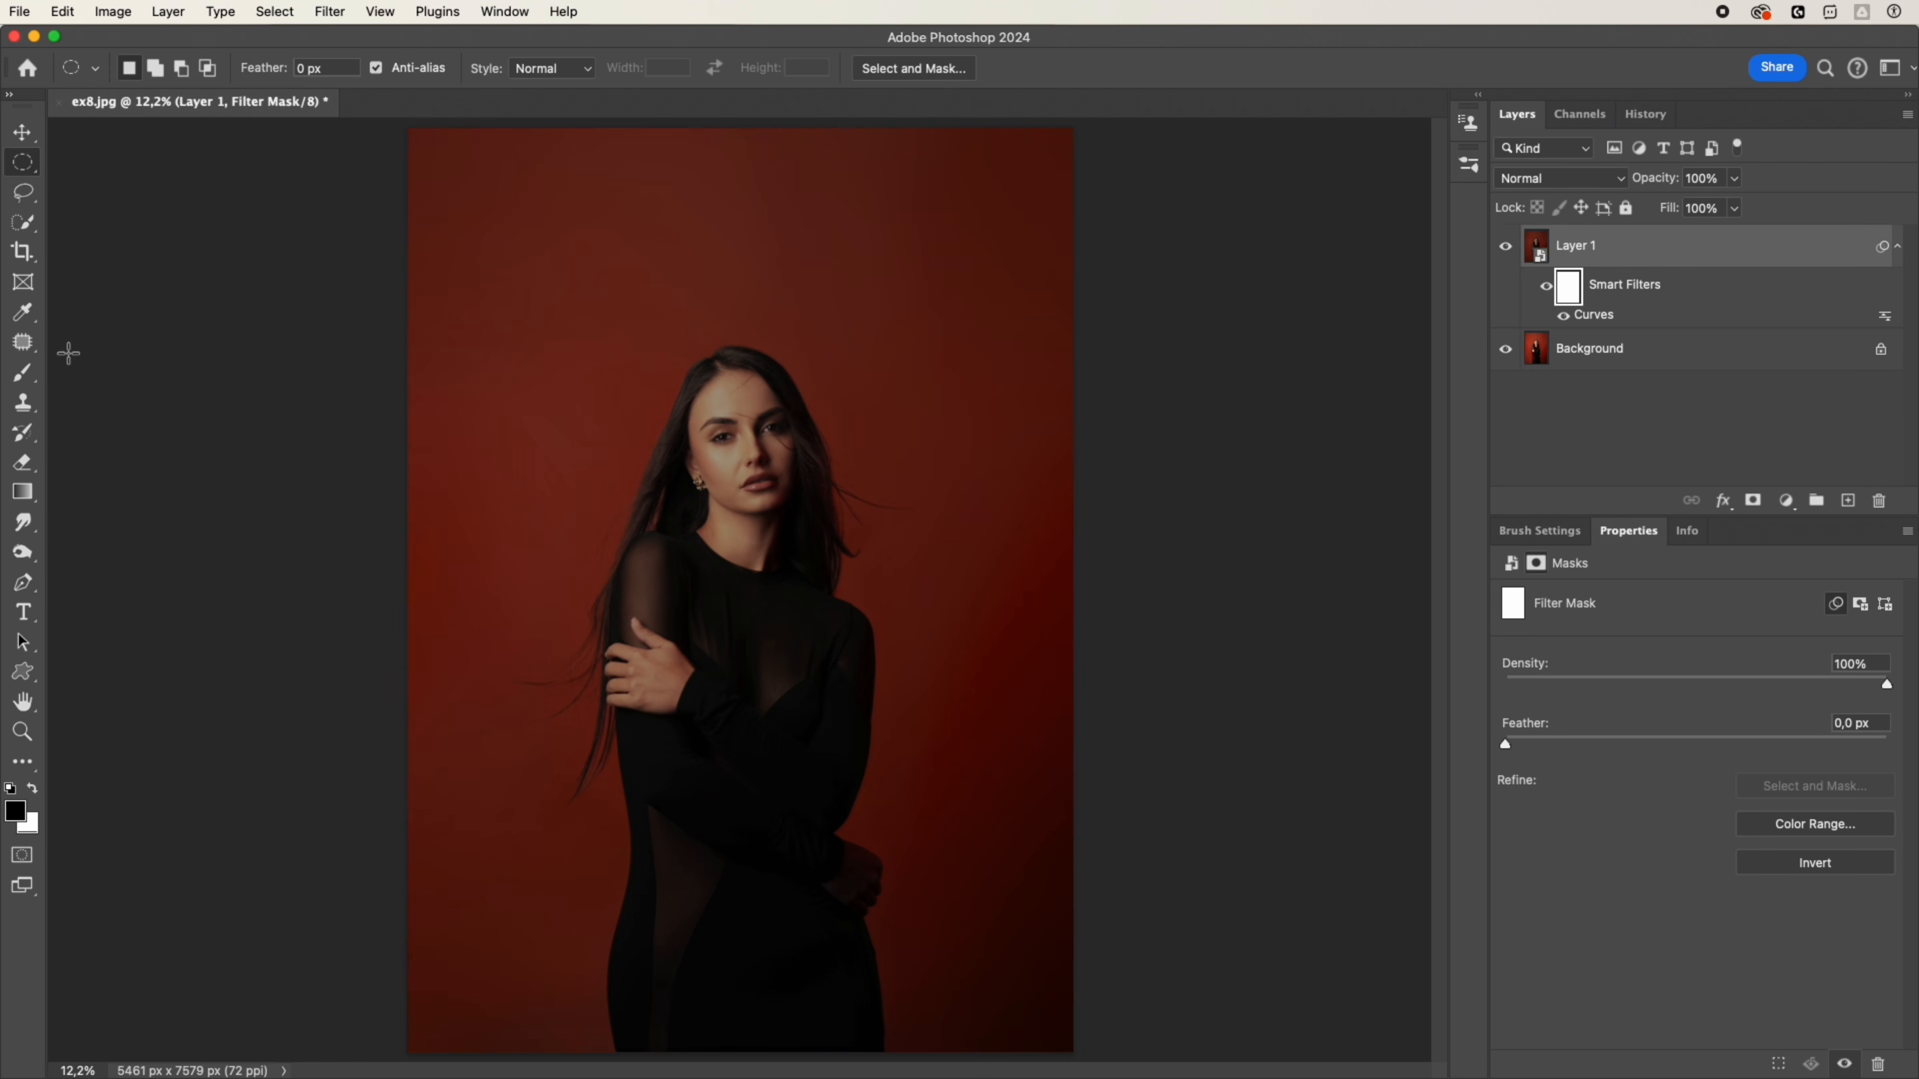
click(29, 371)
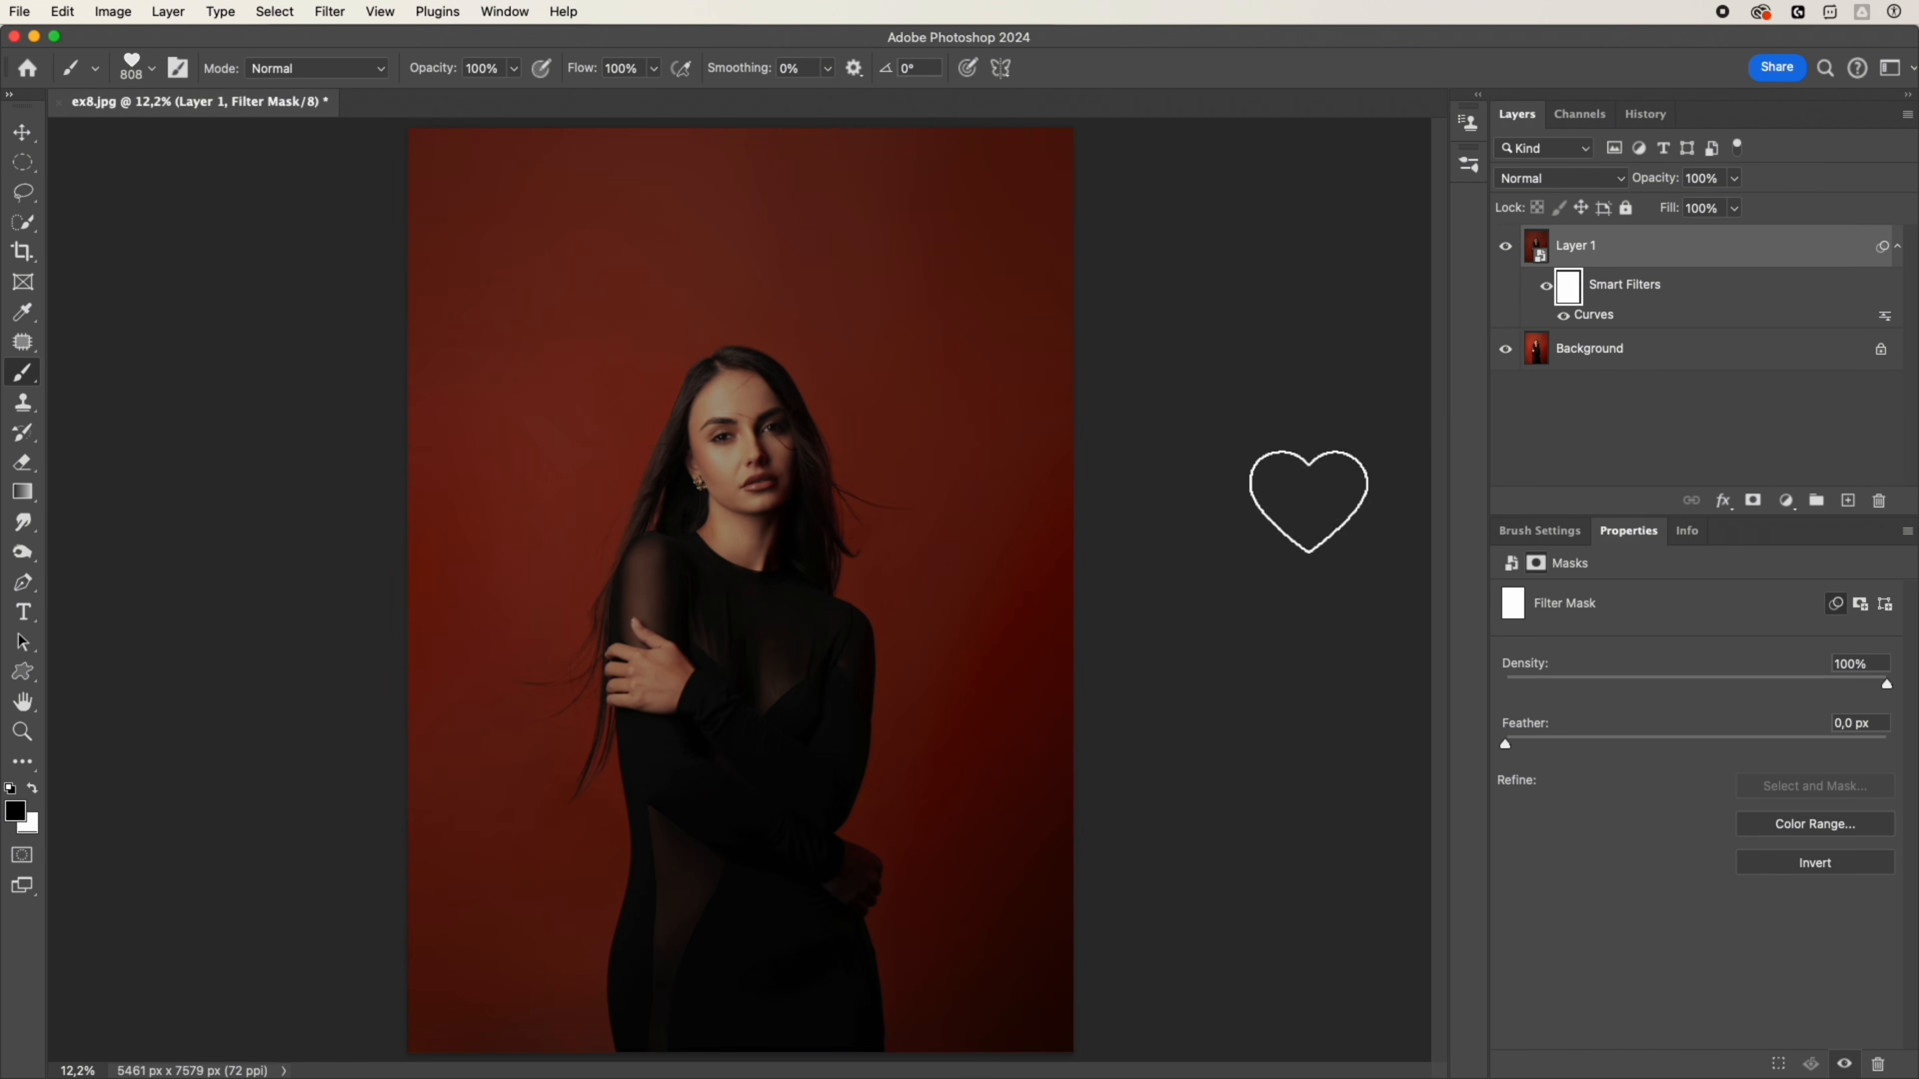
click(1539, 531)
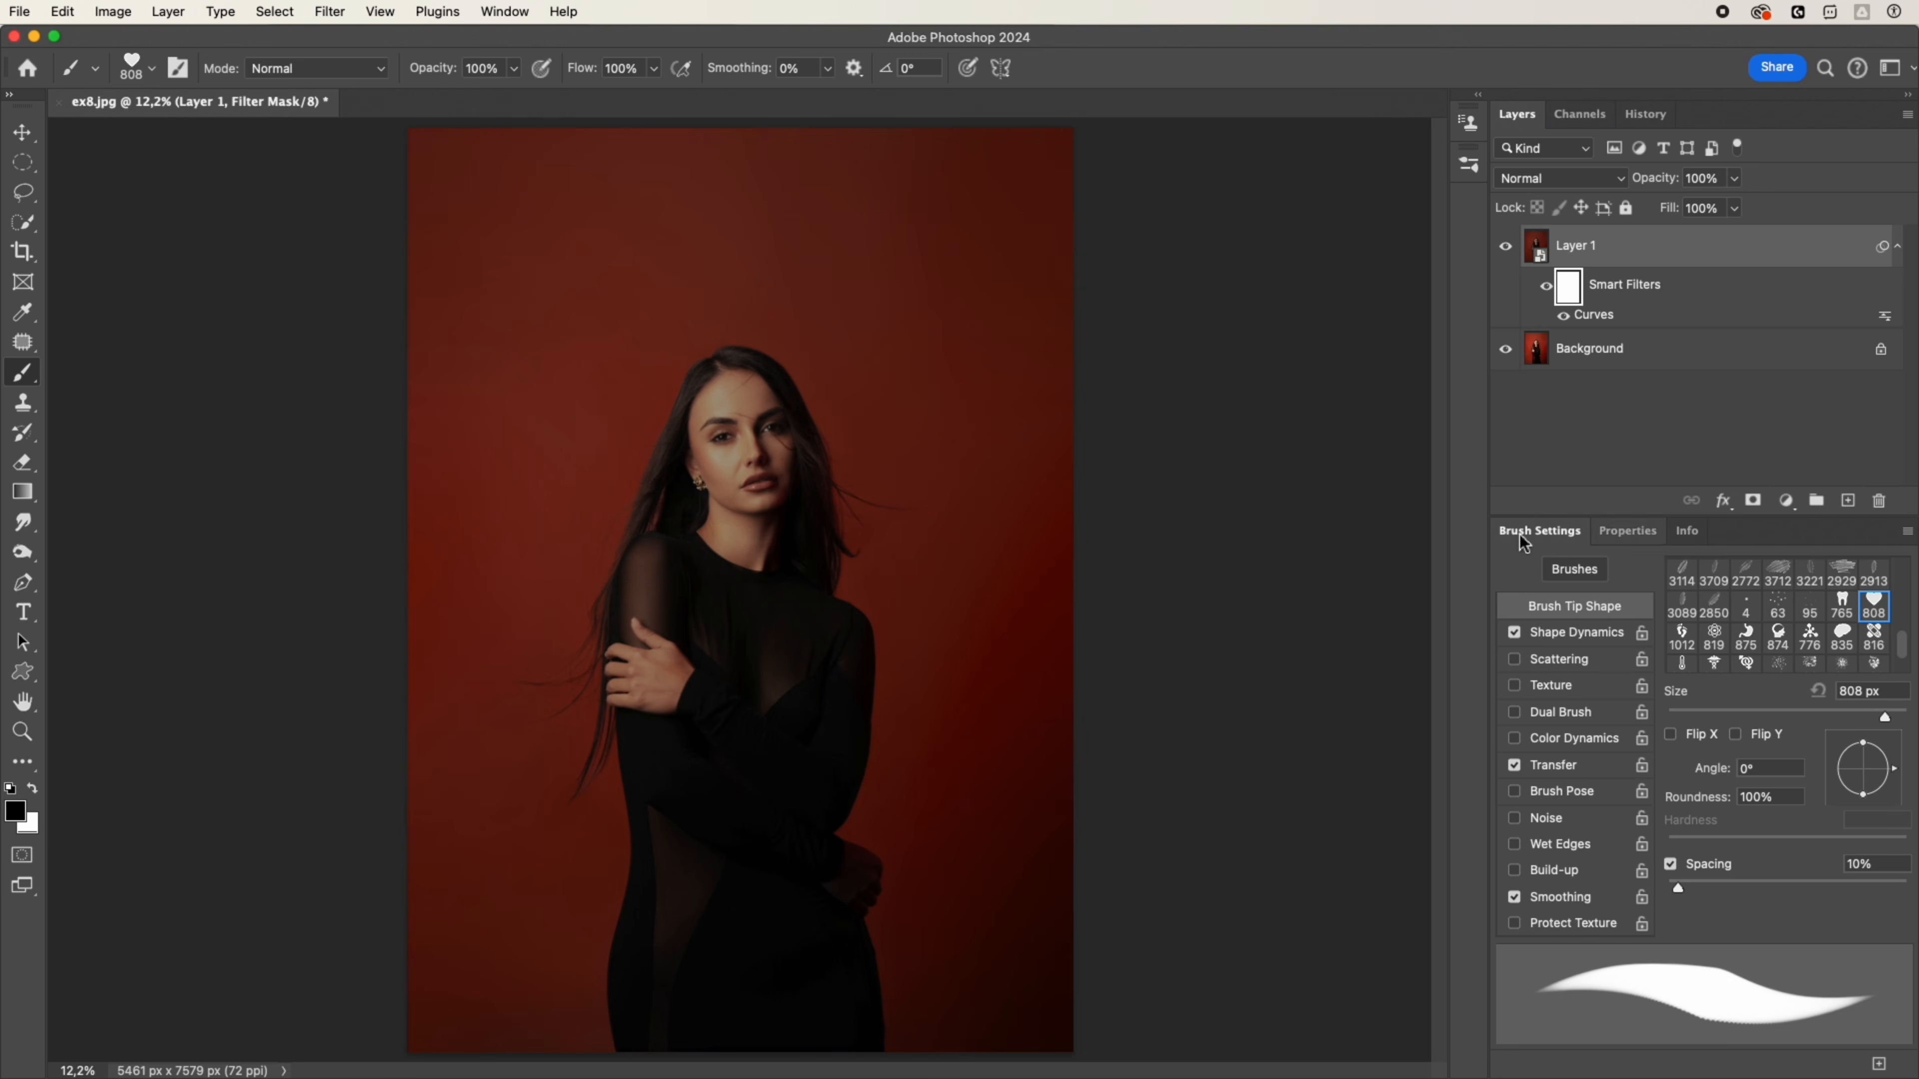
key(bracketright)
key(bracketright)
key(bracketright)
key(bracketright)
key(bracketright)
key(bracketright)
key(bracketright)
key(bracketright)
key(bracketright)
key(bracketright)
key(bracketright)
key(bracketright)
key(bracketright)
key(bracketright)
key(bracketright)
key(bracketright)
key(bracketright)
key(bracketright)
key(bracketright)
key(bracketright)
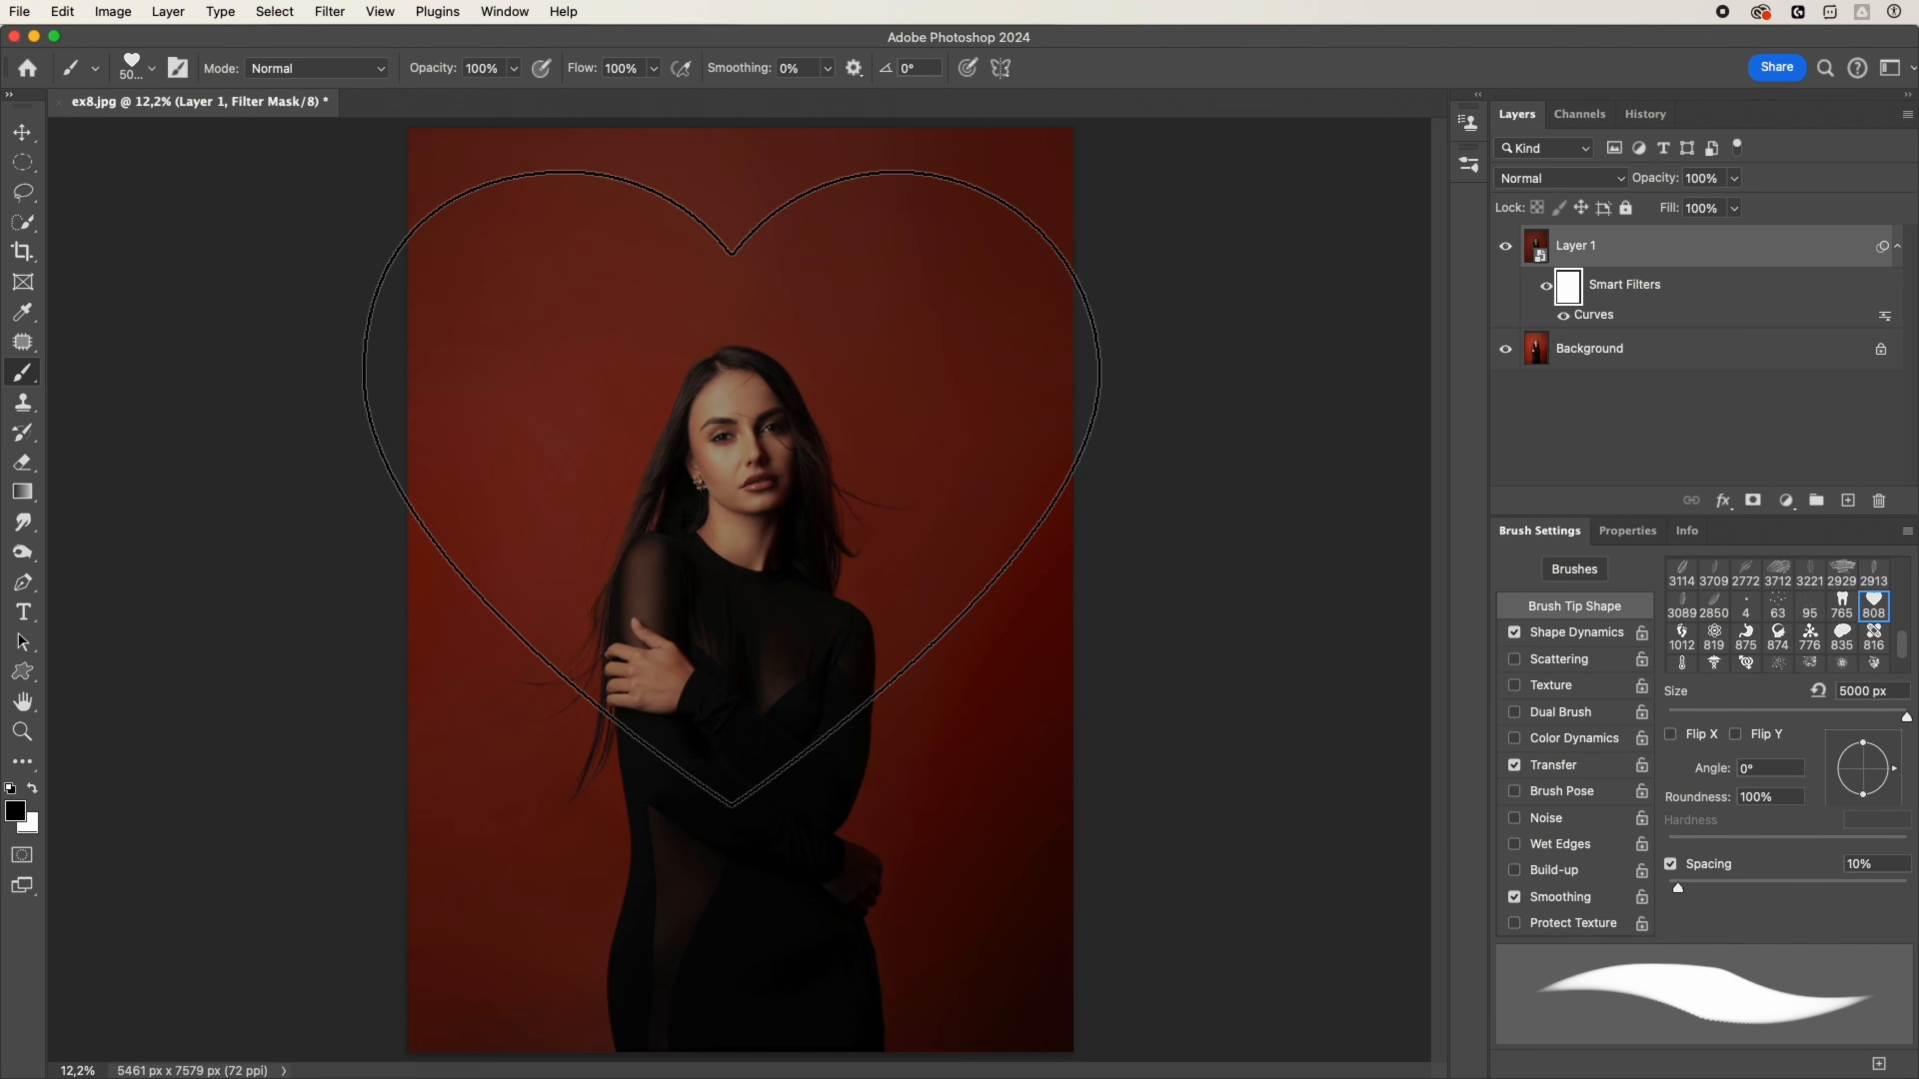
click(733, 488)
key(v)
drag(895, 492, 848, 626)
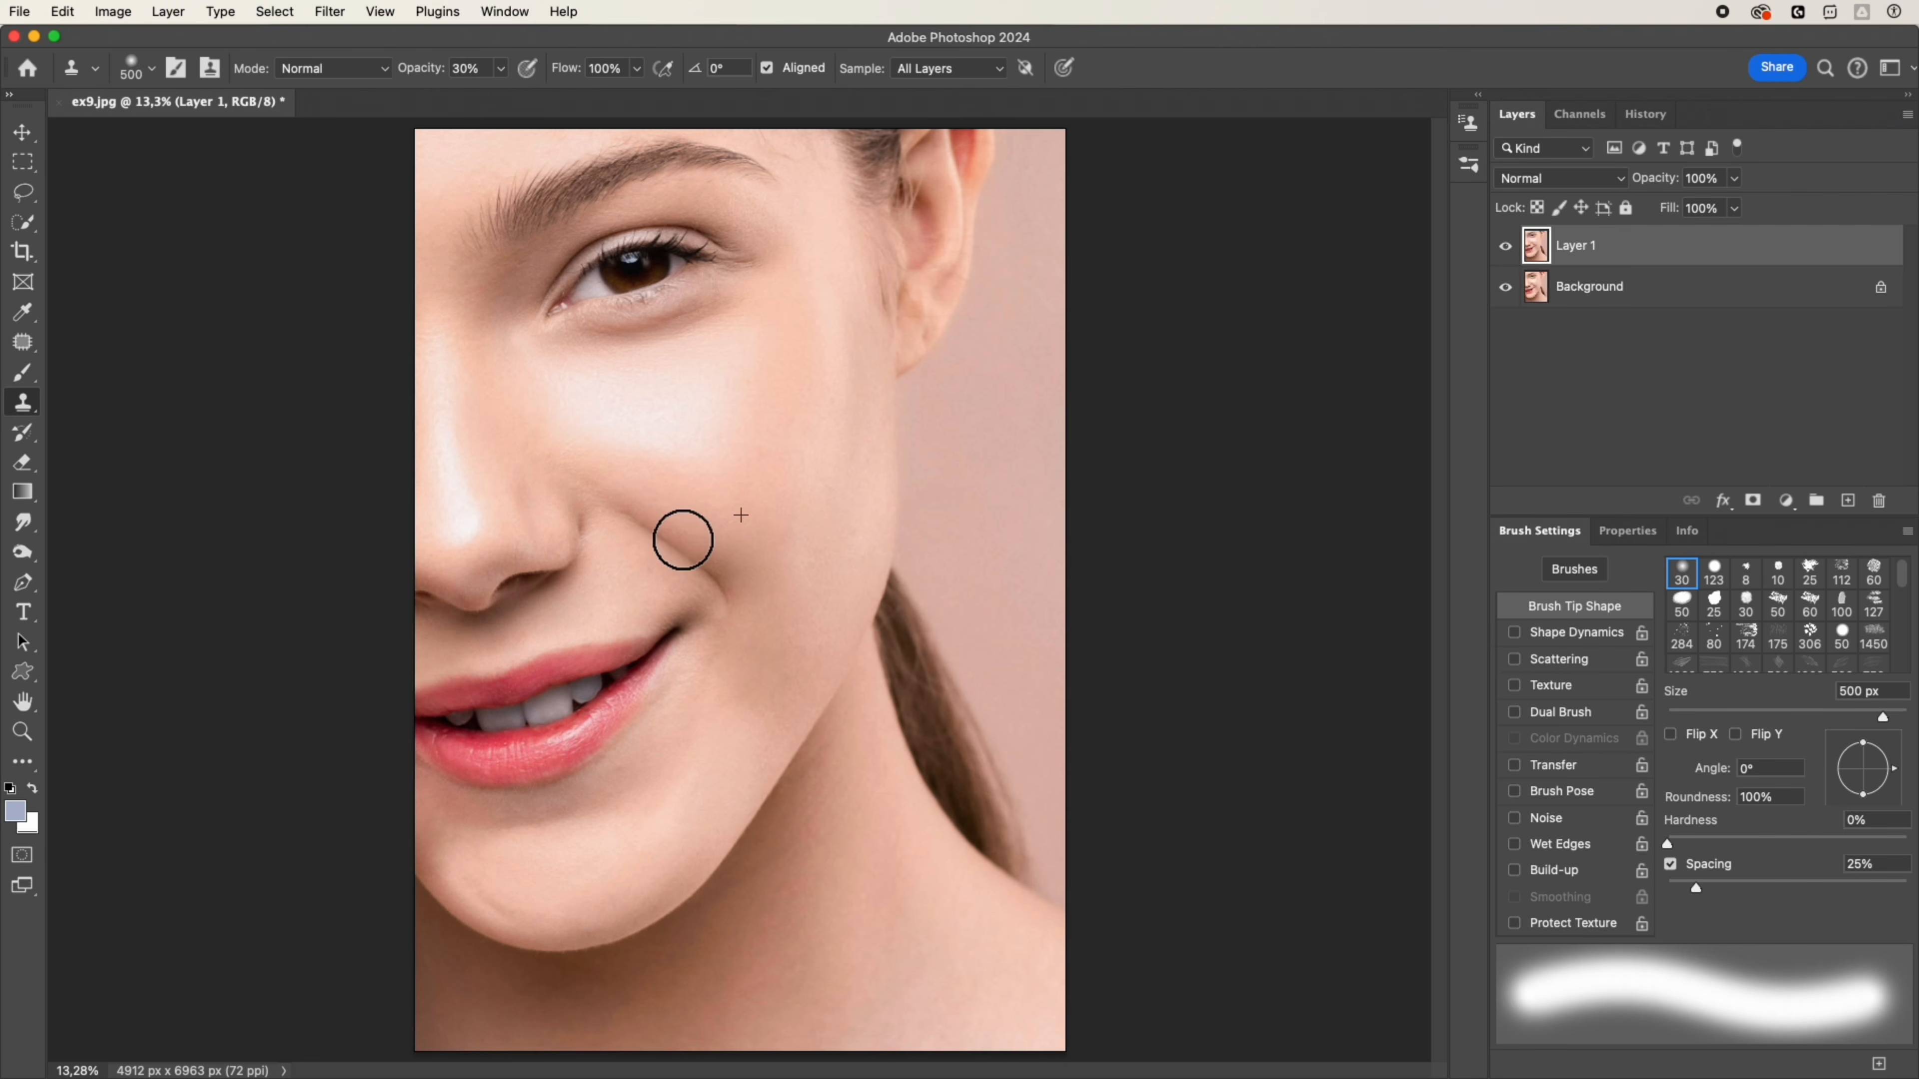
Step: Try to remove the smile line beside the mouth with the Clone Stamp at 30% opacity, and undo the strokes
mouse_move(683, 540)
mouse_down()
mouse_move(742, 589)
mouse_move(658, 519)
mouse_move(734, 617)
mouse_move(635, 477)
mouse_up()
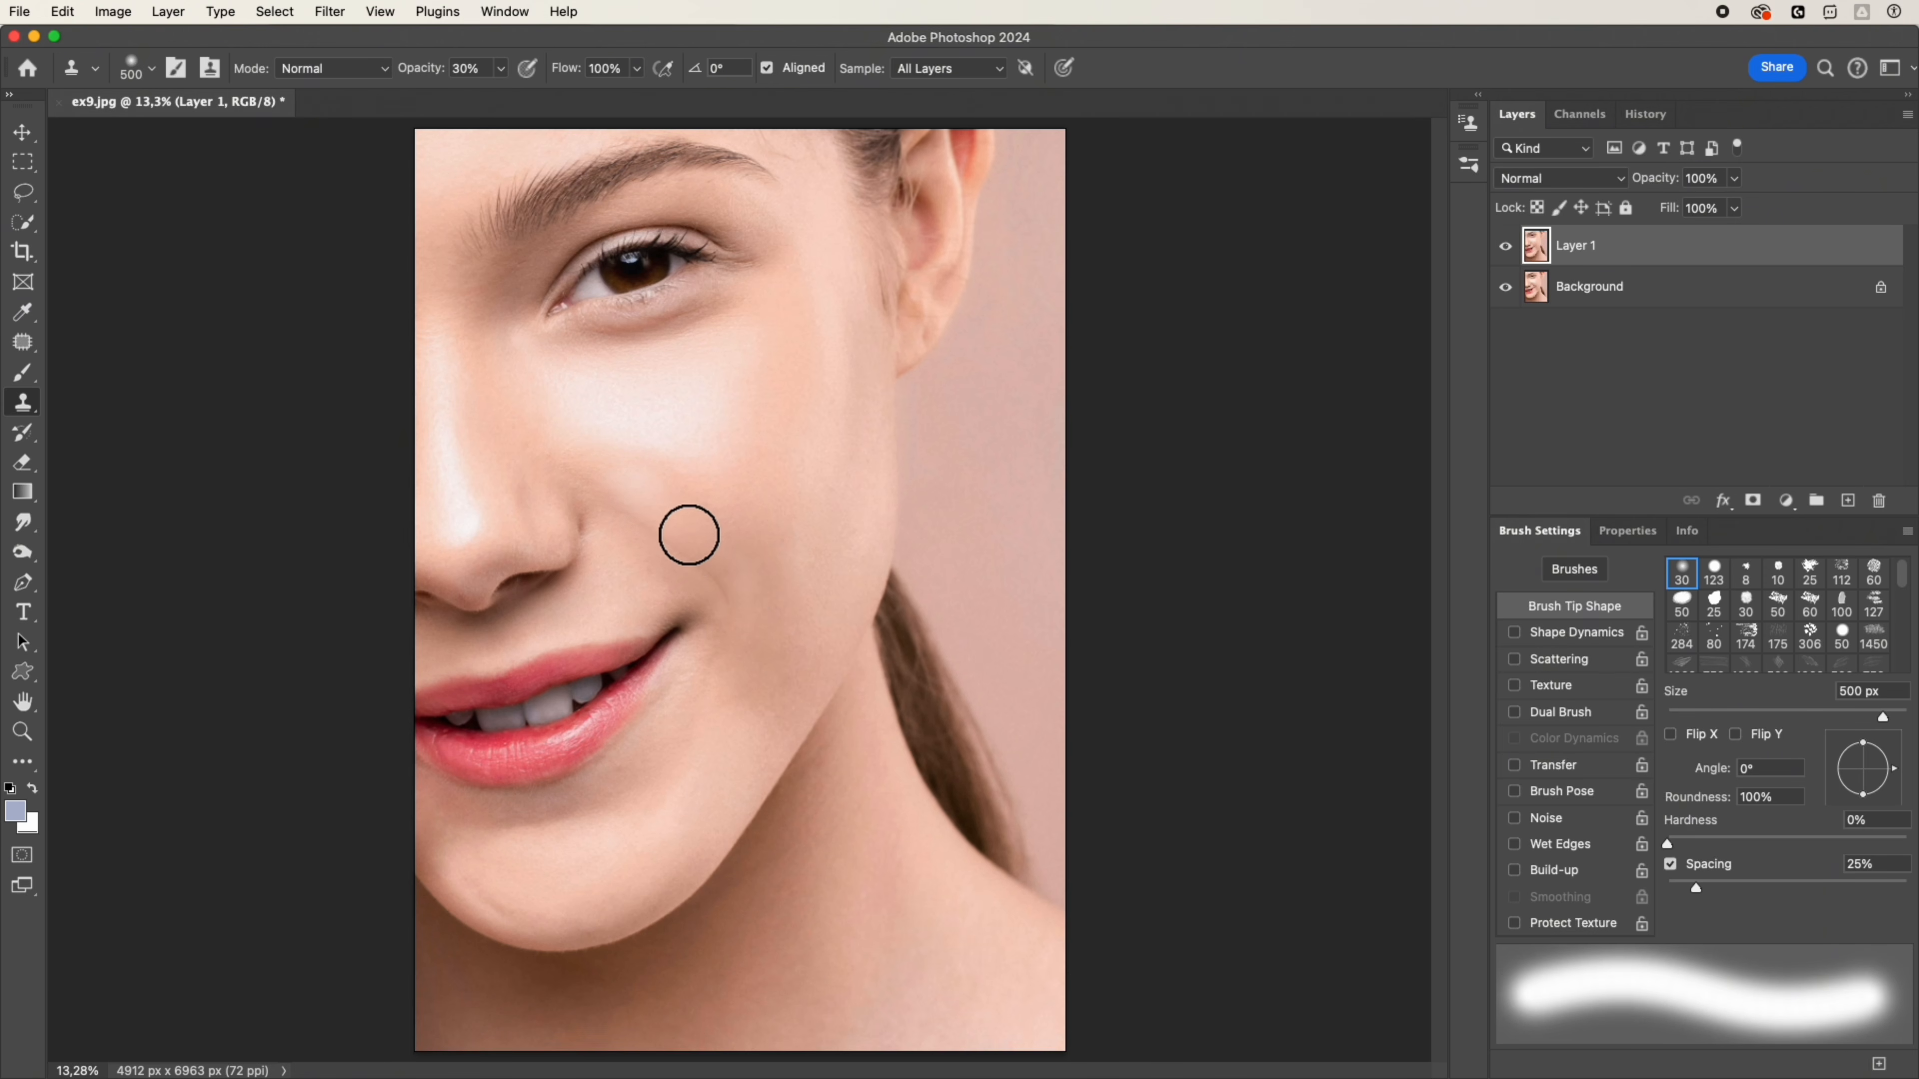
key(super+z)
key(super+z)
key(super+shift+z)
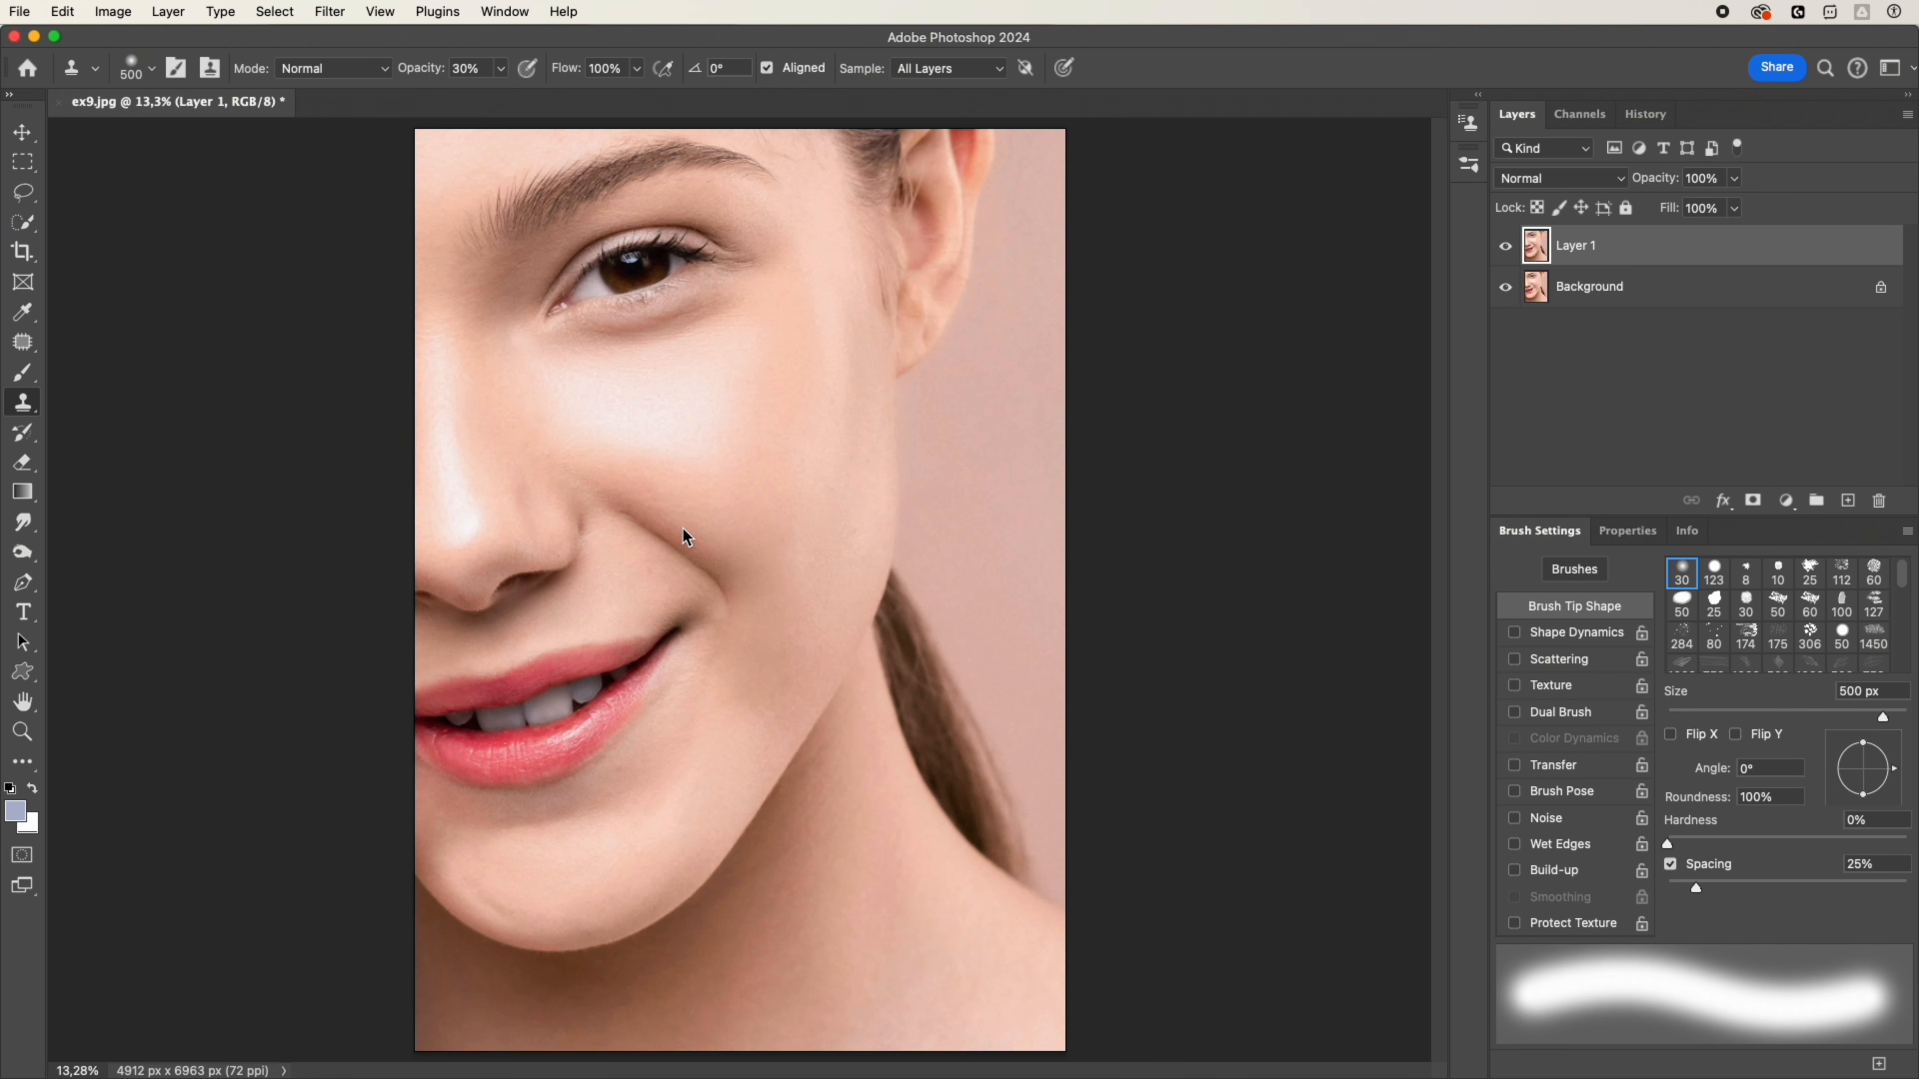
Step: Patch the smile line with clean cheek skin and fade the patch to 33% opacity
click(26, 342)
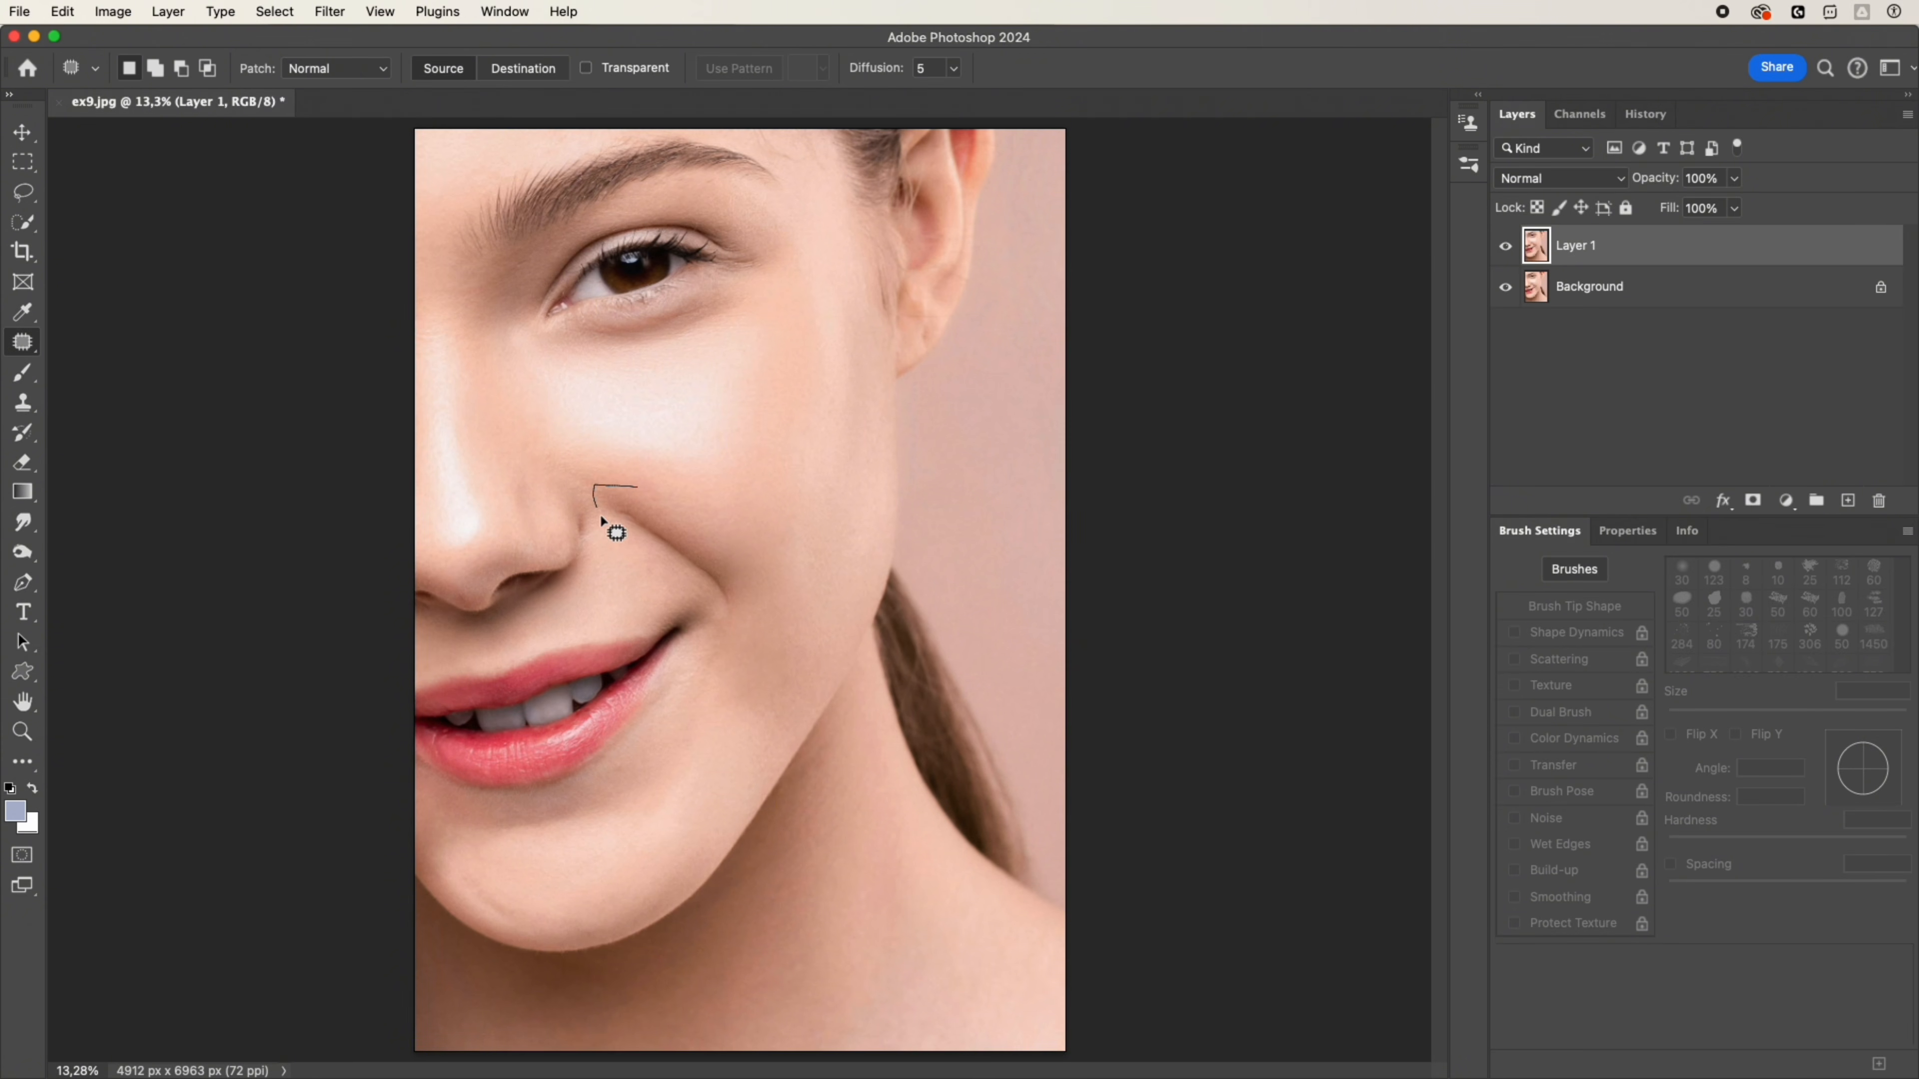
mouse_move(602, 518)
mouse_down()
mouse_move(707, 630)
mouse_move(741, 522)
mouse_move(809, 482)
mouse_up()
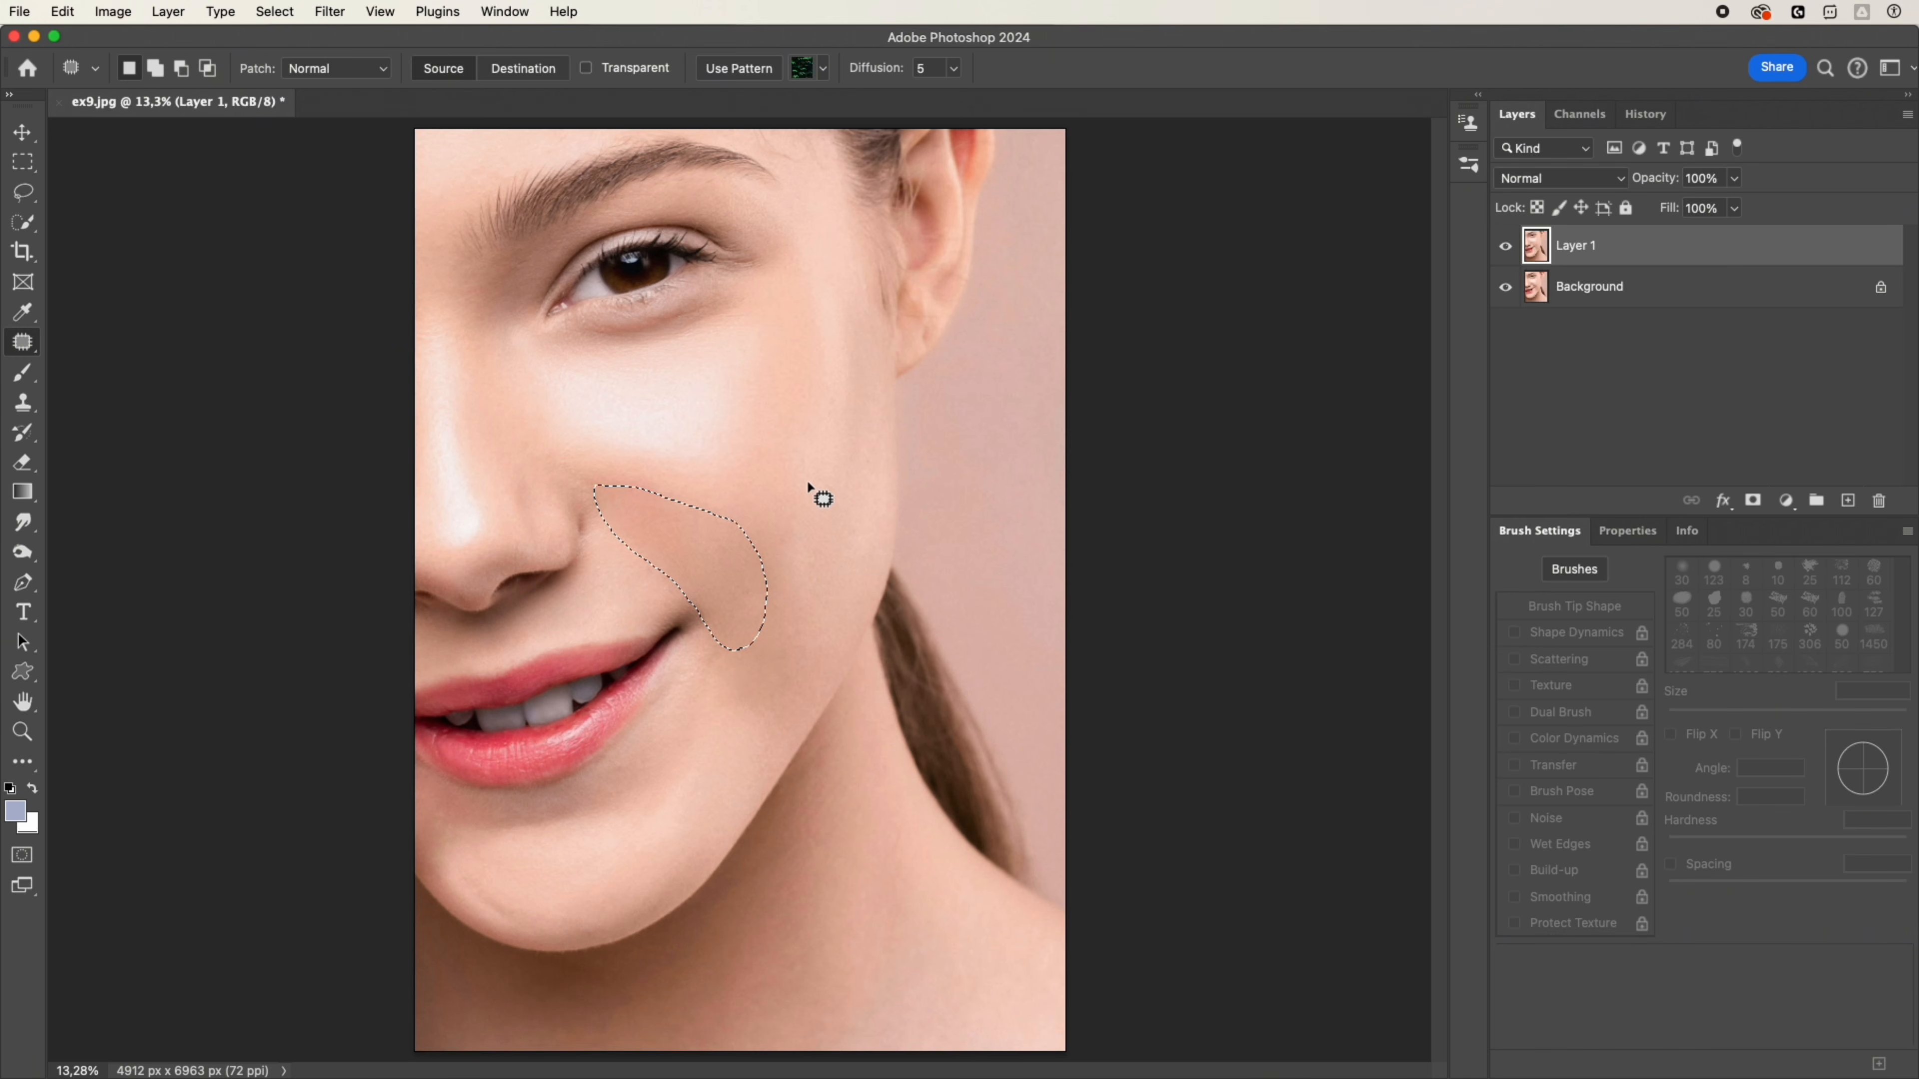
click(70, 13)
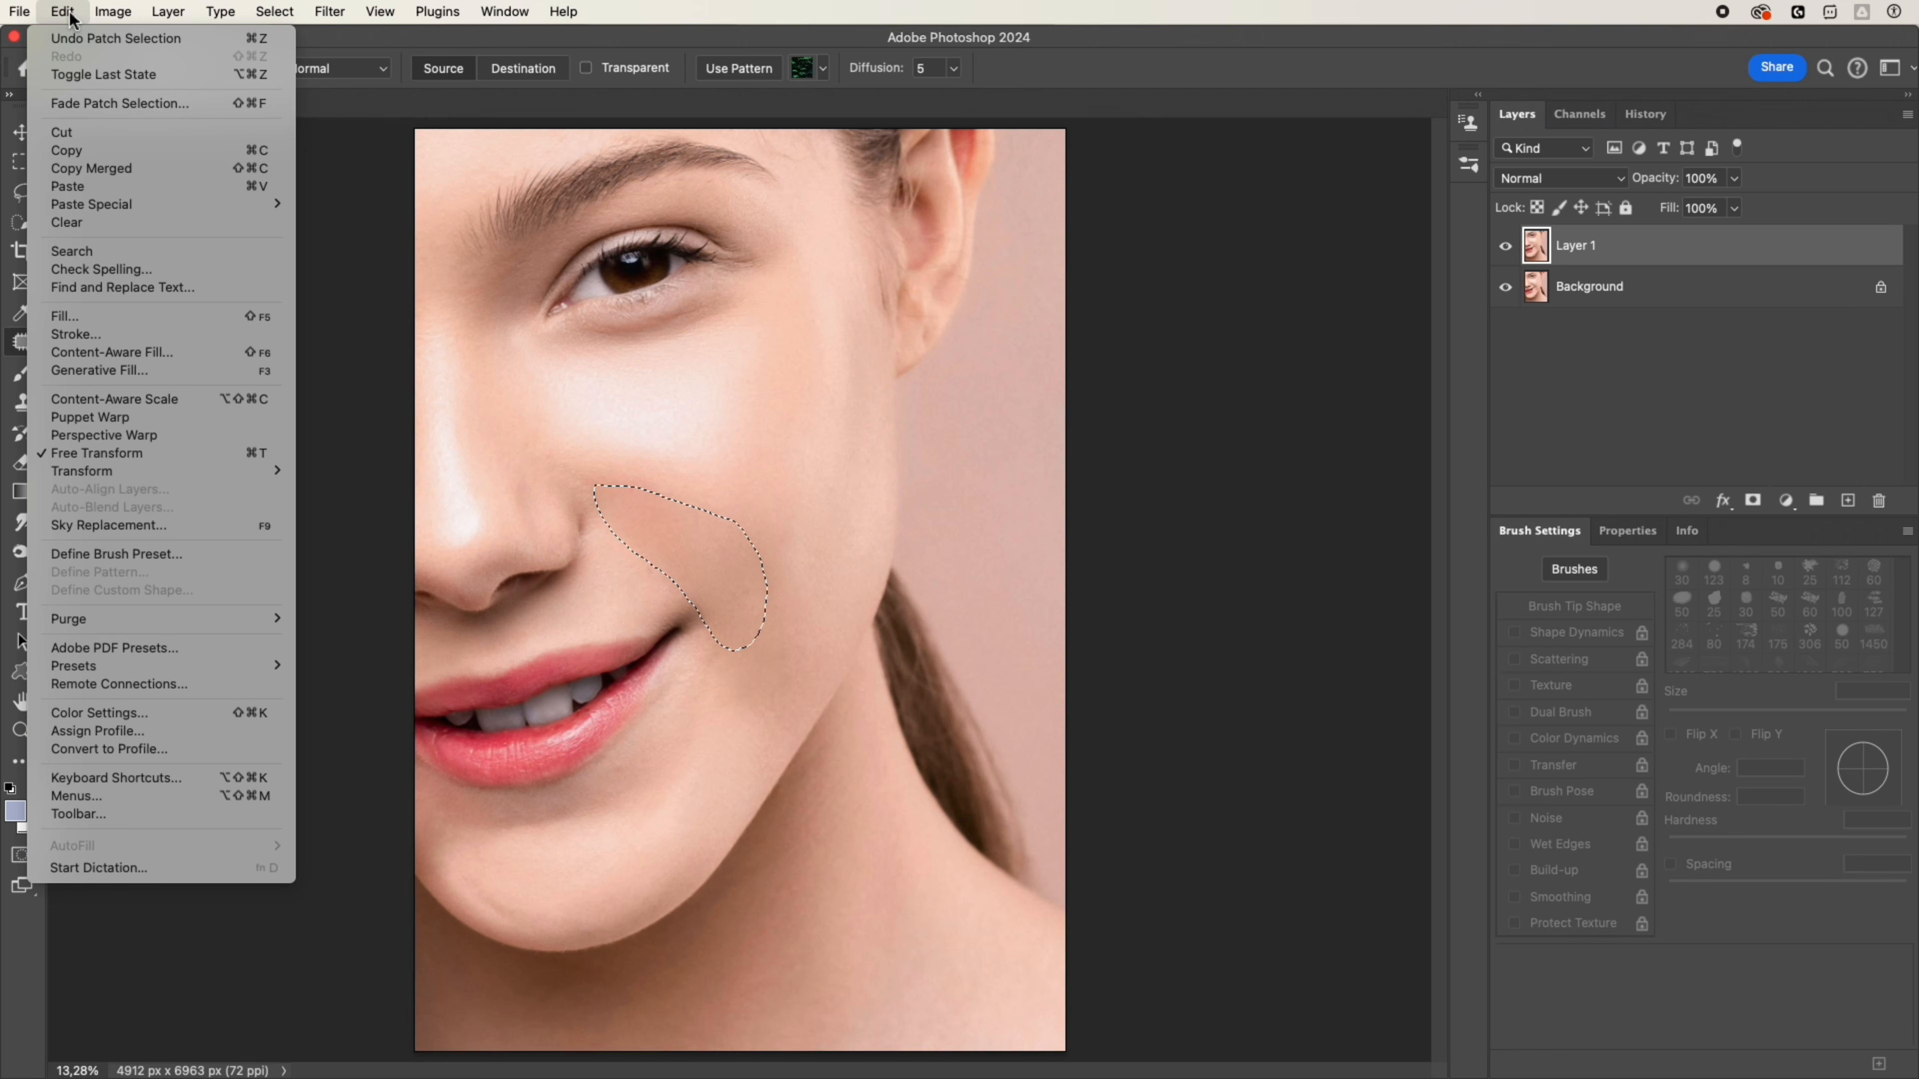
click(121, 103)
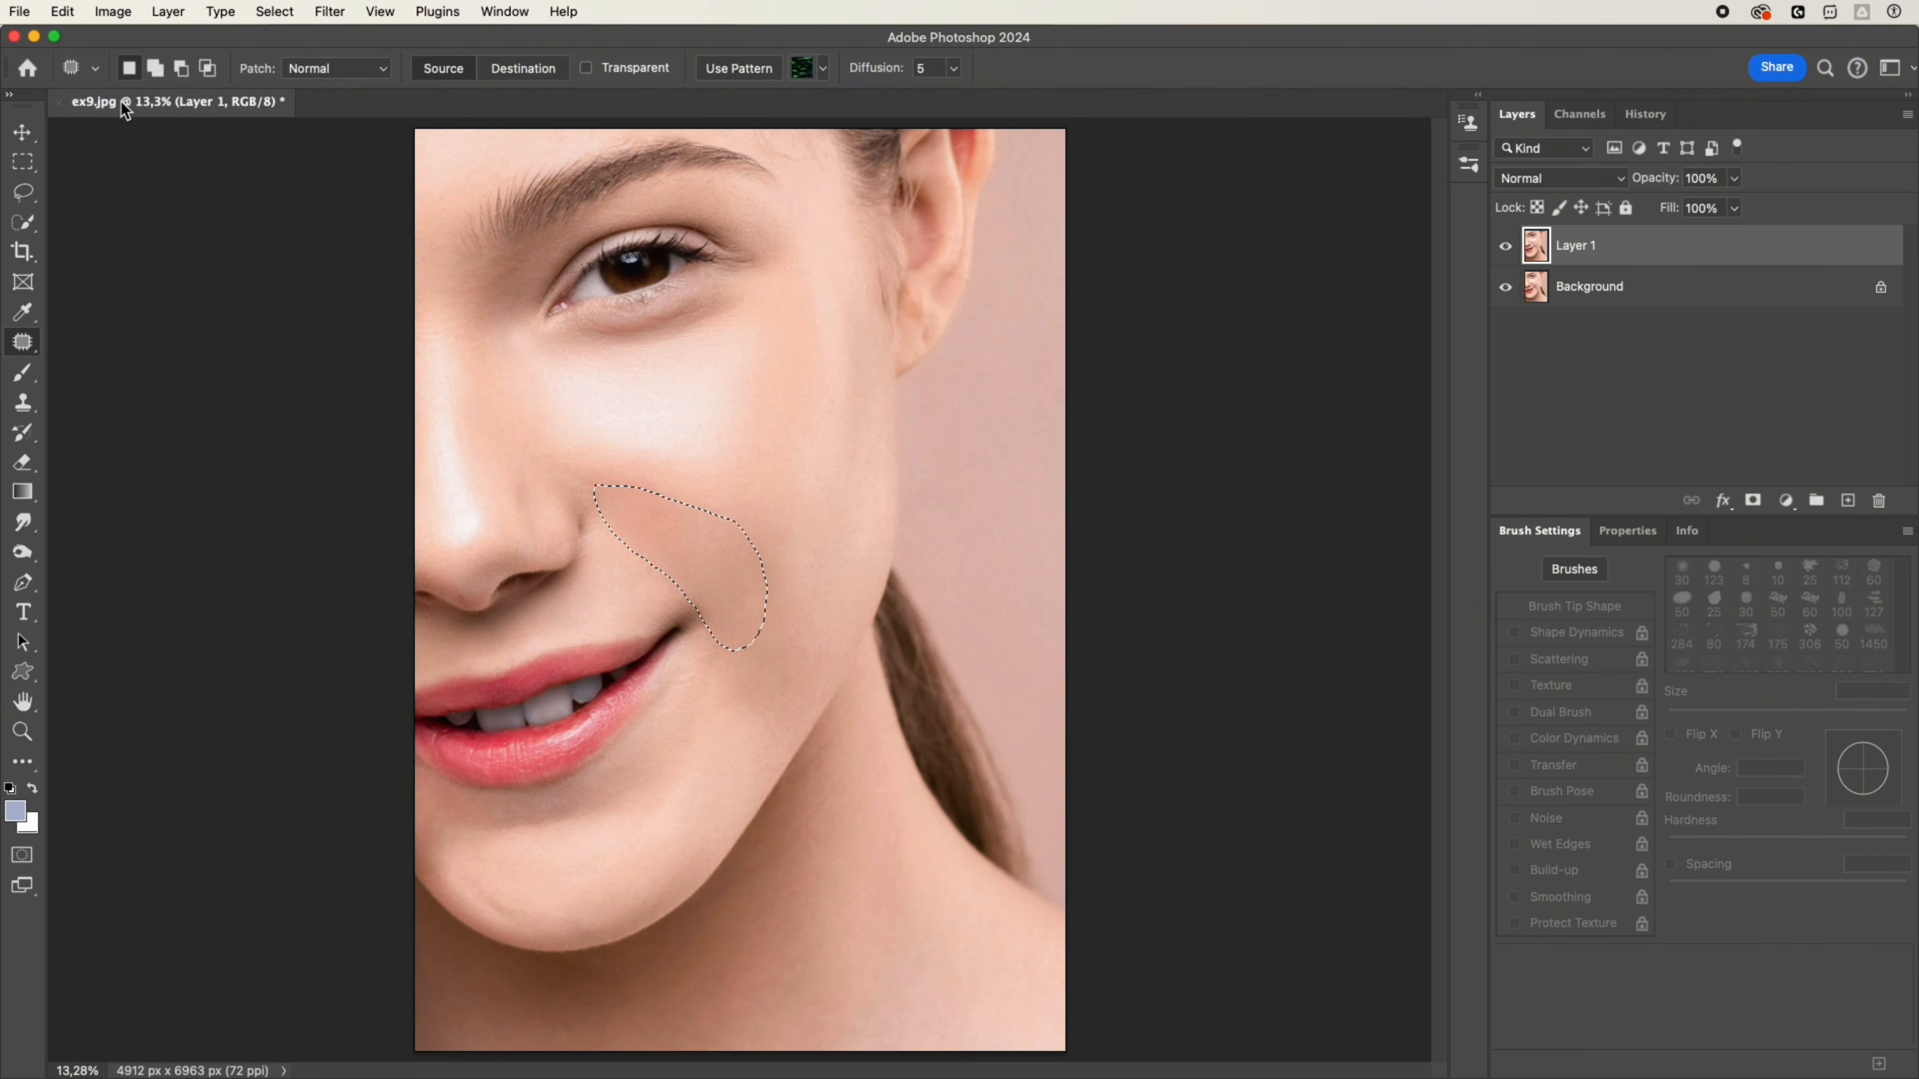
drag(1146, 457, 1049, 453)
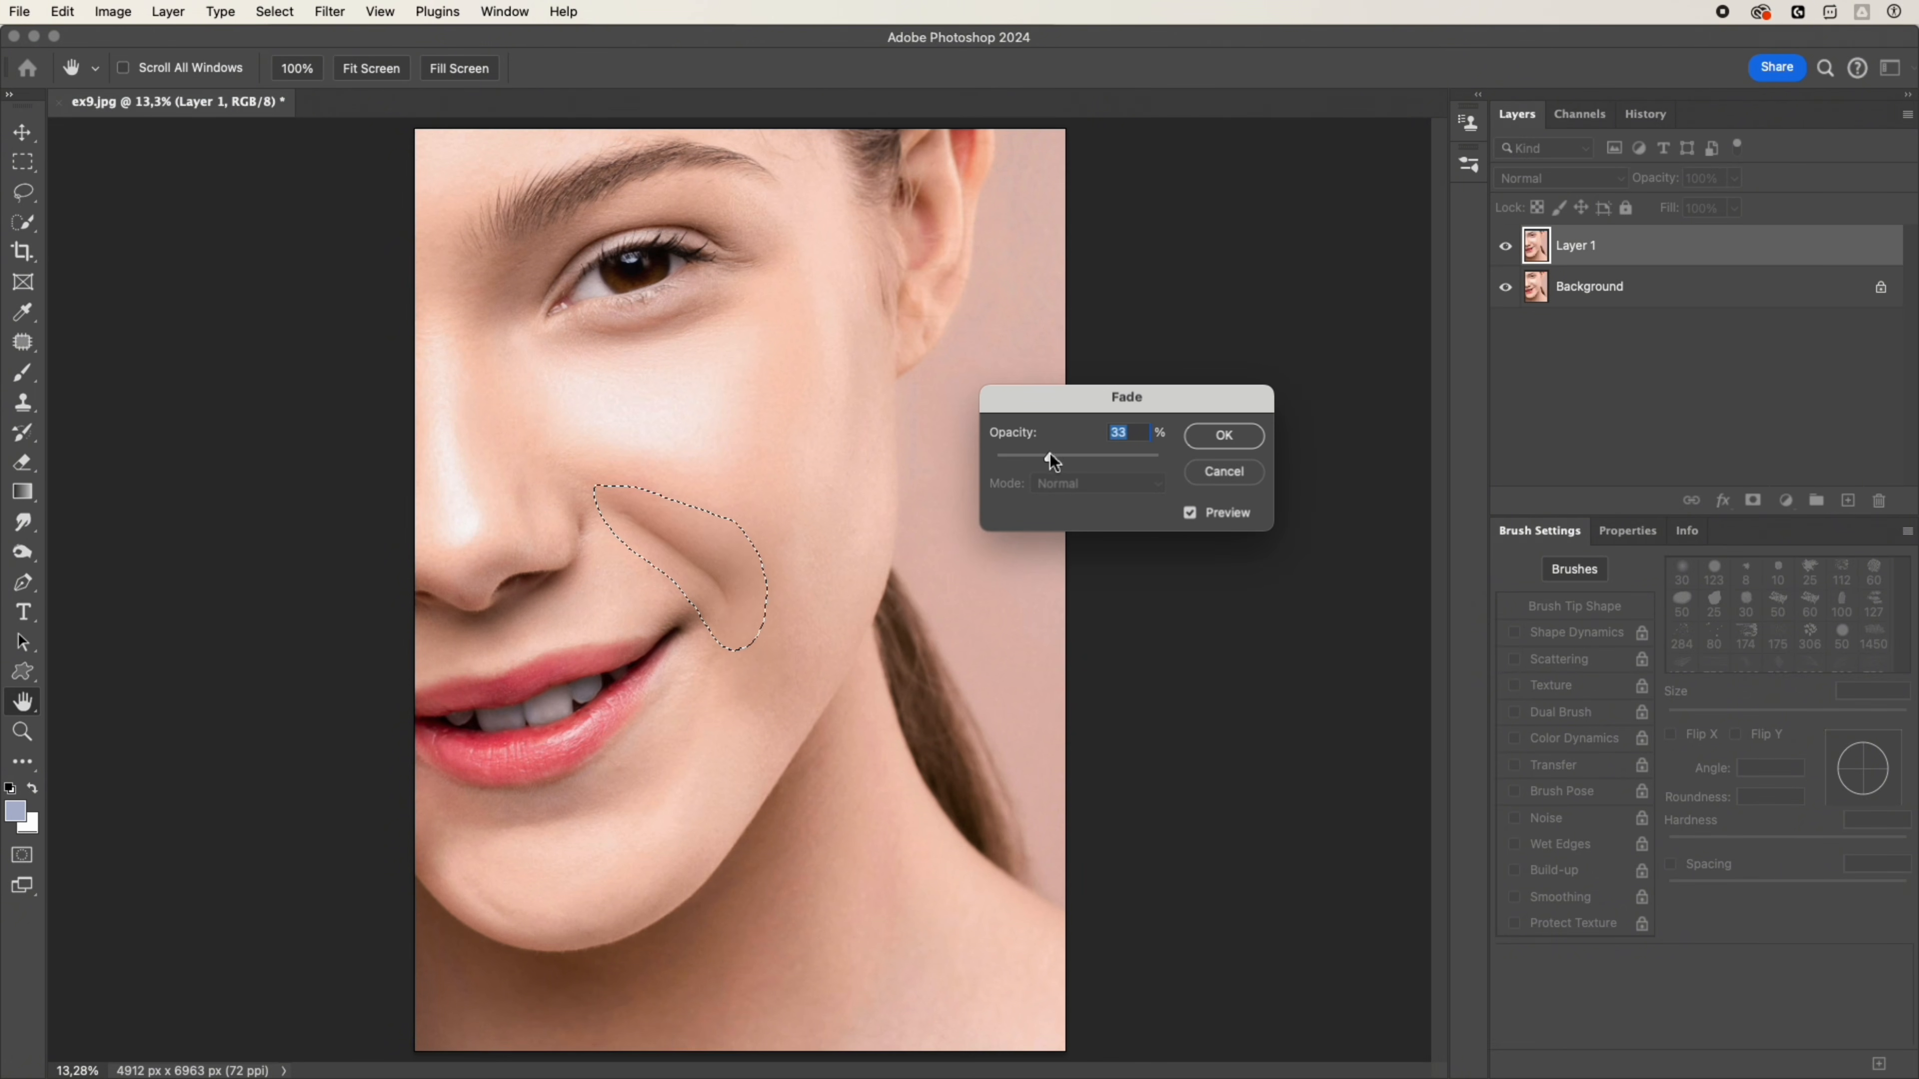
click(1203, 436)
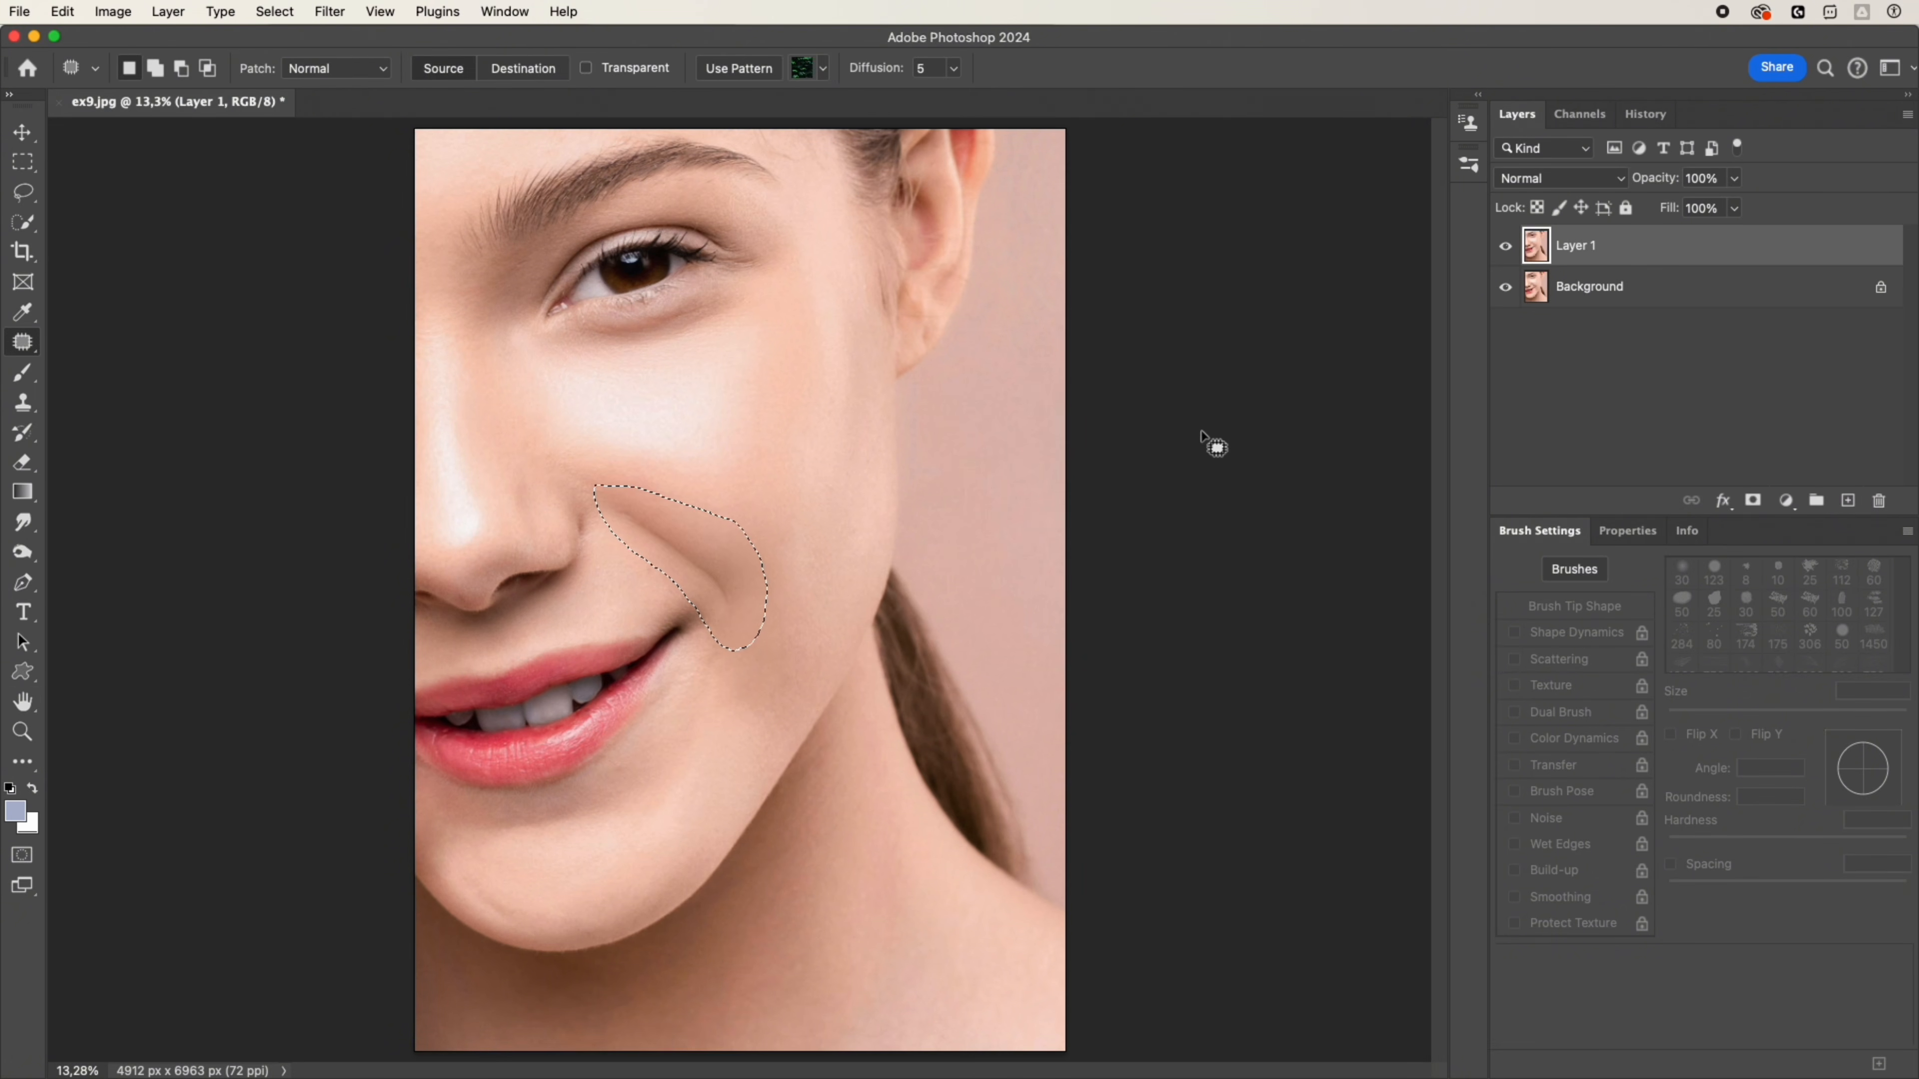
Step: Patch the under-eye area with cheek skin, fade the patch to 49% opacity, and toggle Layer 1's visibility to compare
drag(693, 286, 562, 346)
mouse_move(746, 330)
mouse_down()
mouse_move(754, 289)
mouse_move(762, 396)
mouse_up()
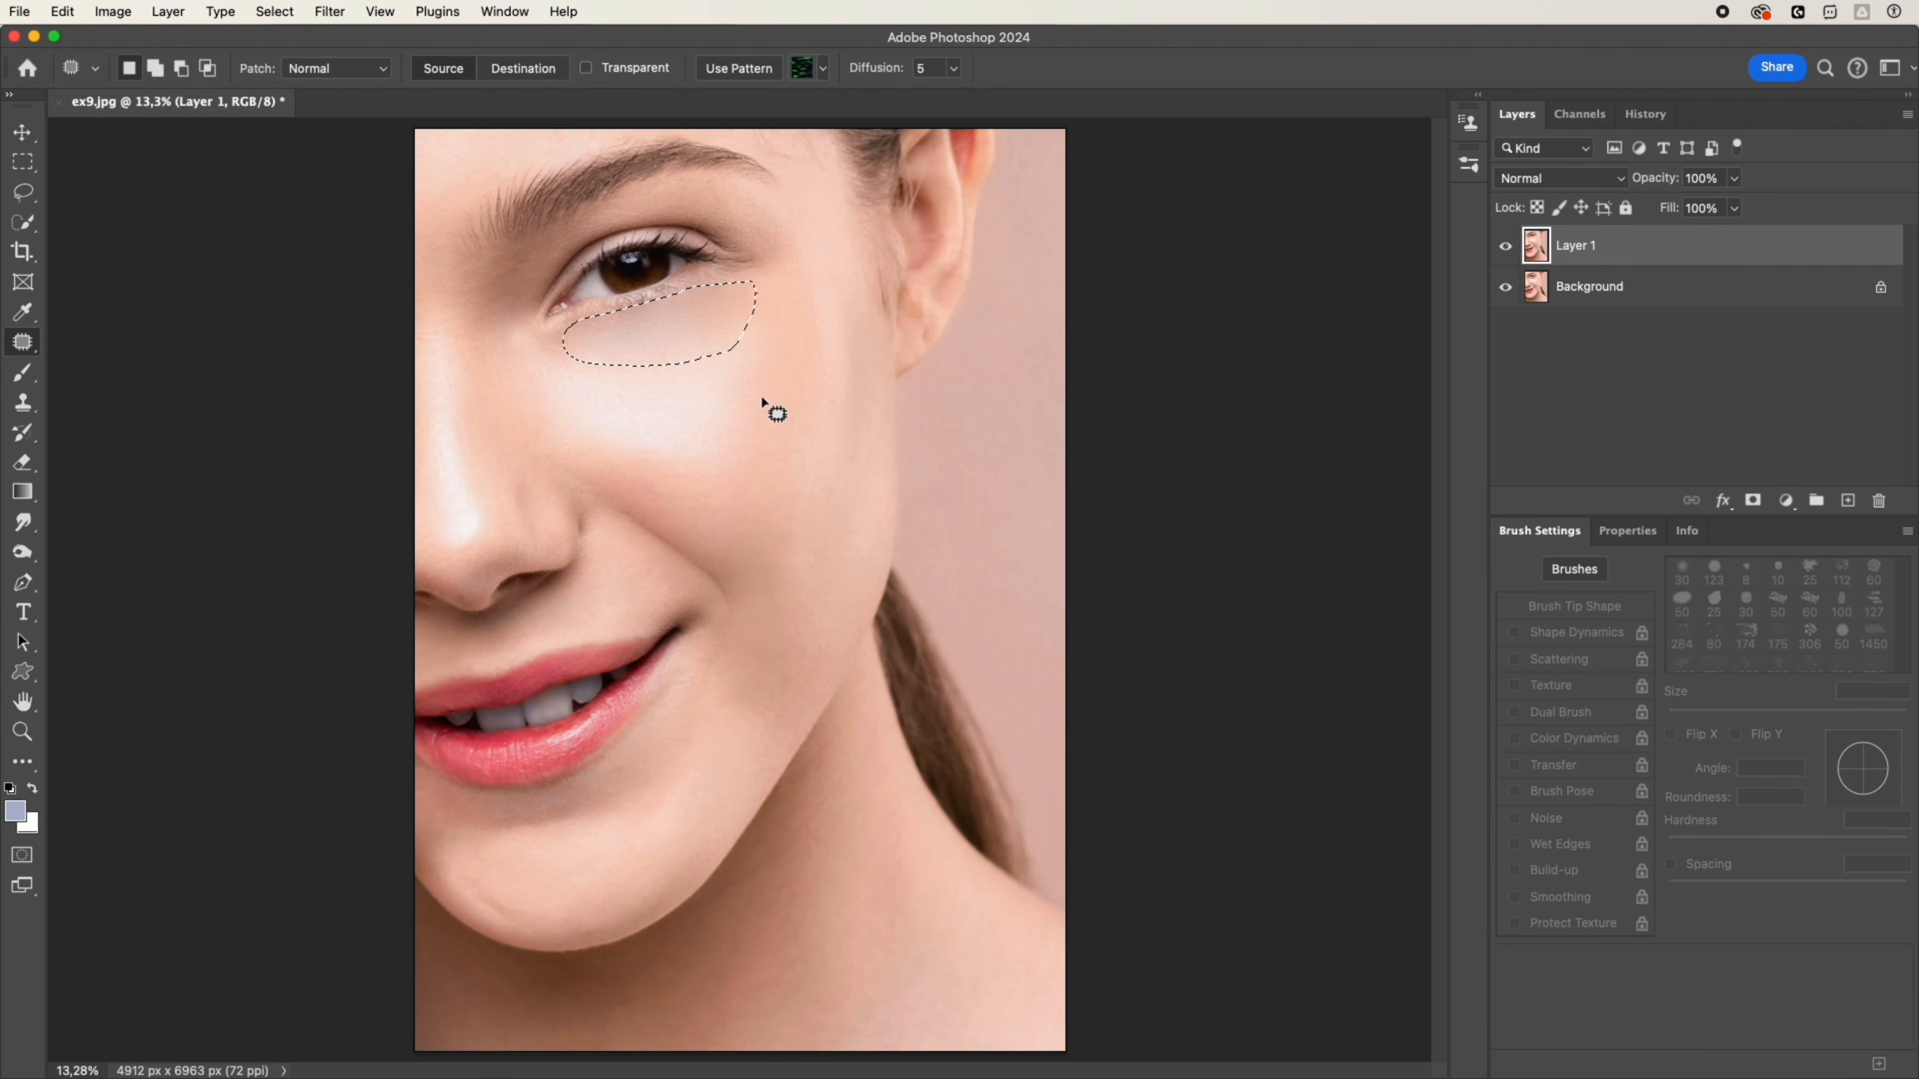
key(ctrl+shift+f)
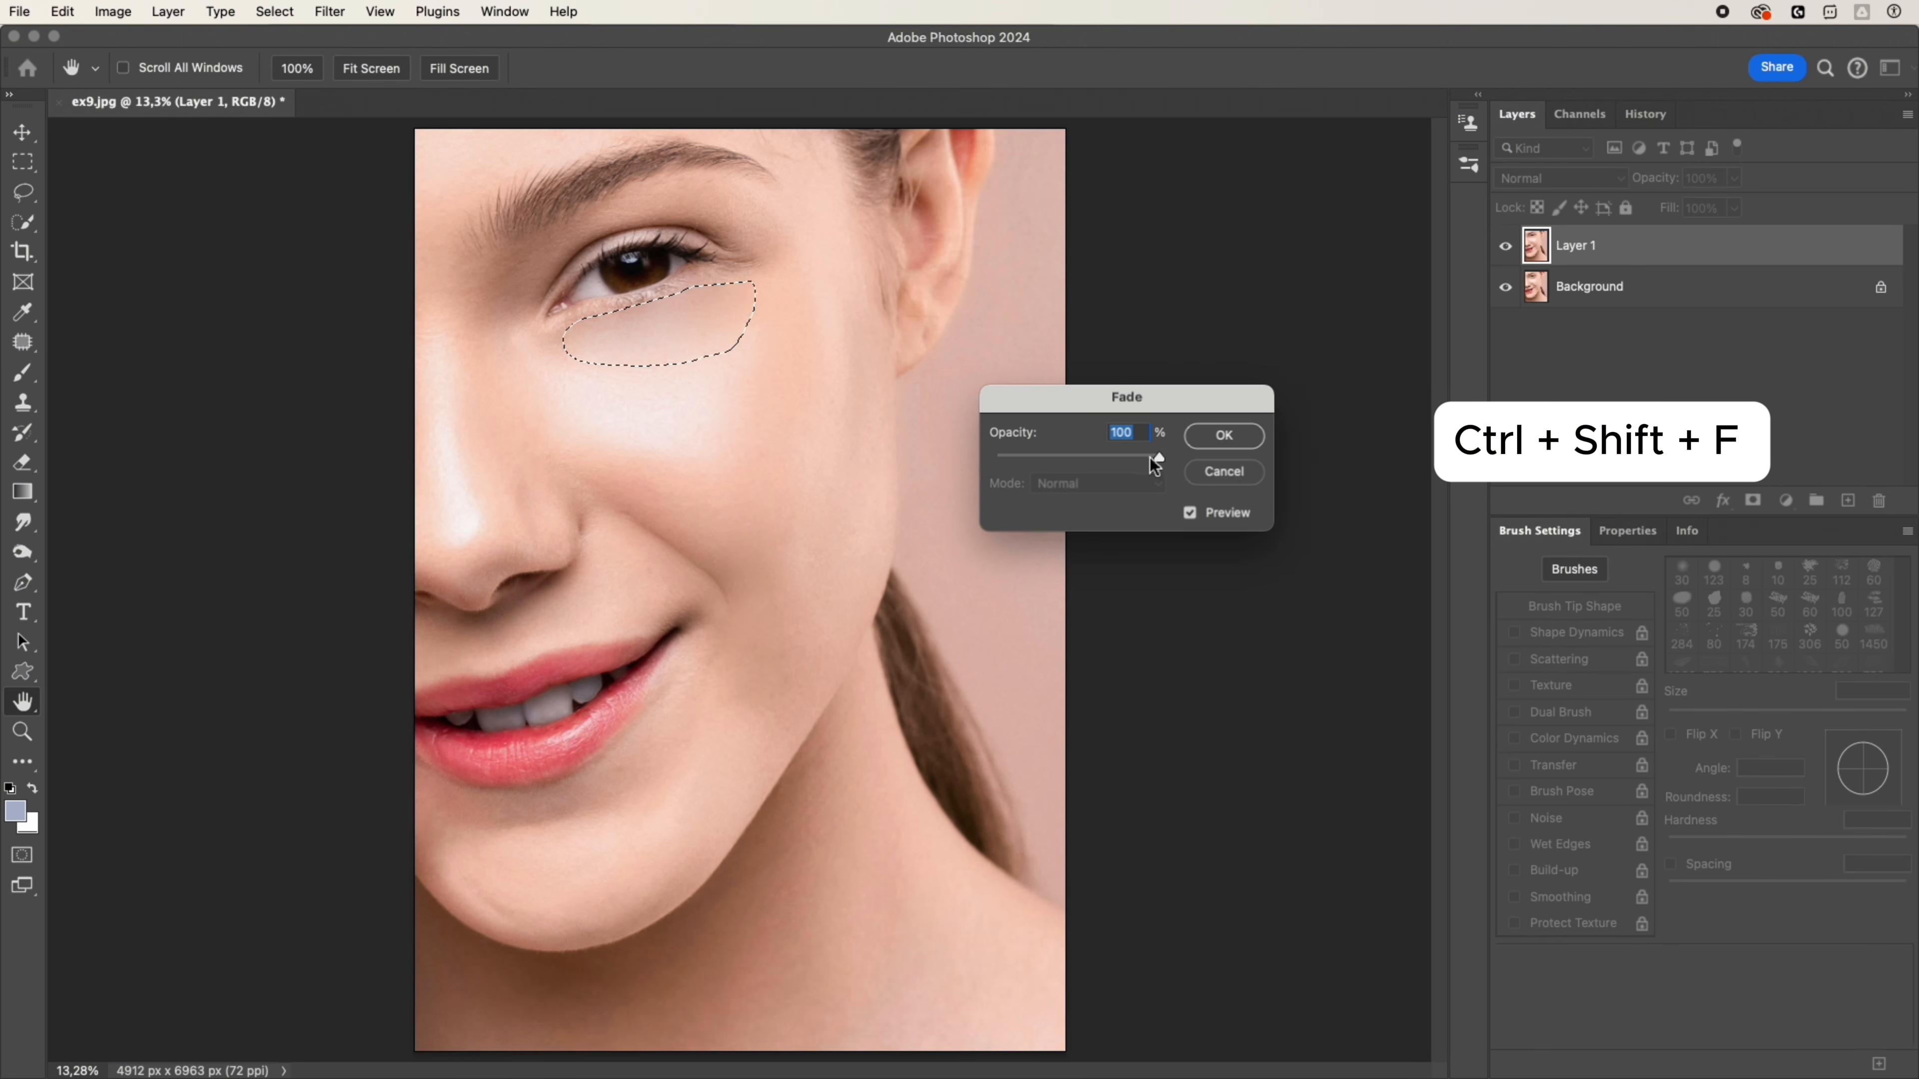
drag(1151, 458, 1105, 459)
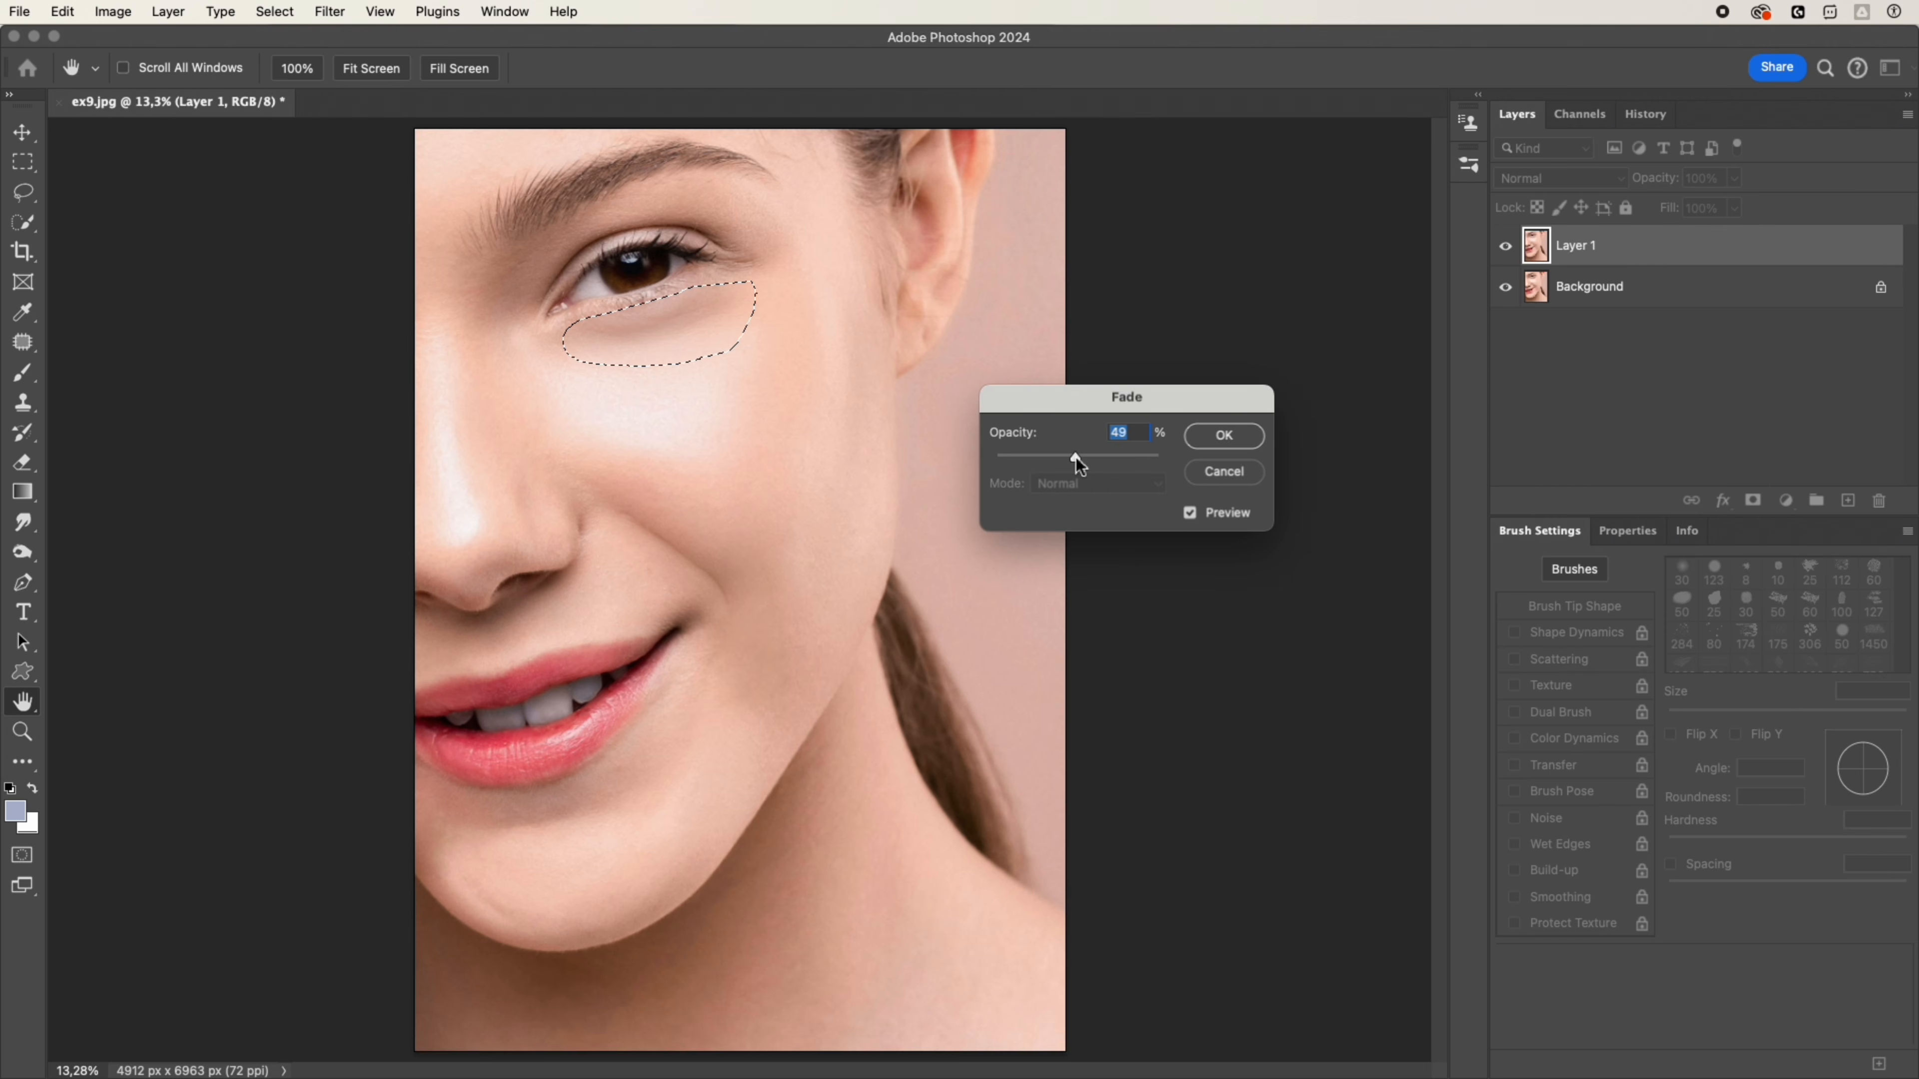
click(1203, 438)
key(ctrl+d)
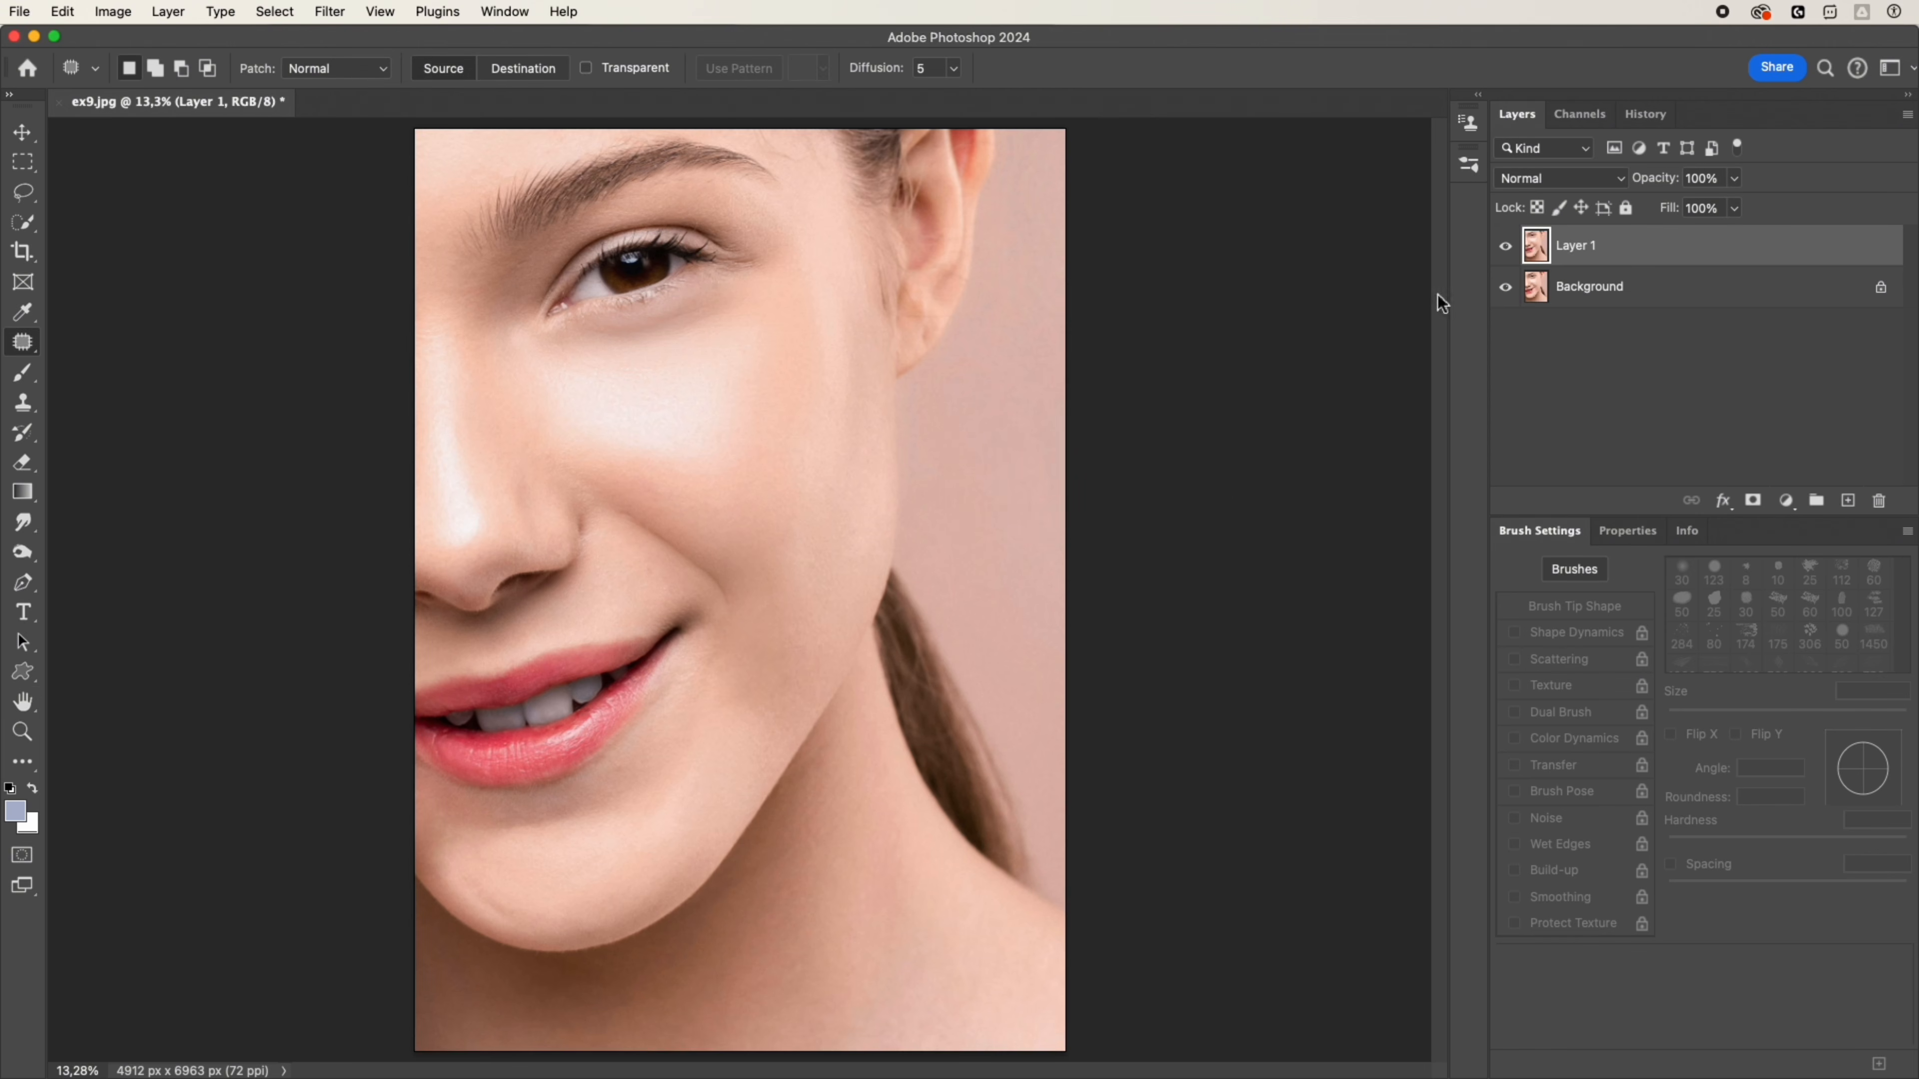
click(1504, 249)
click(1504, 249)
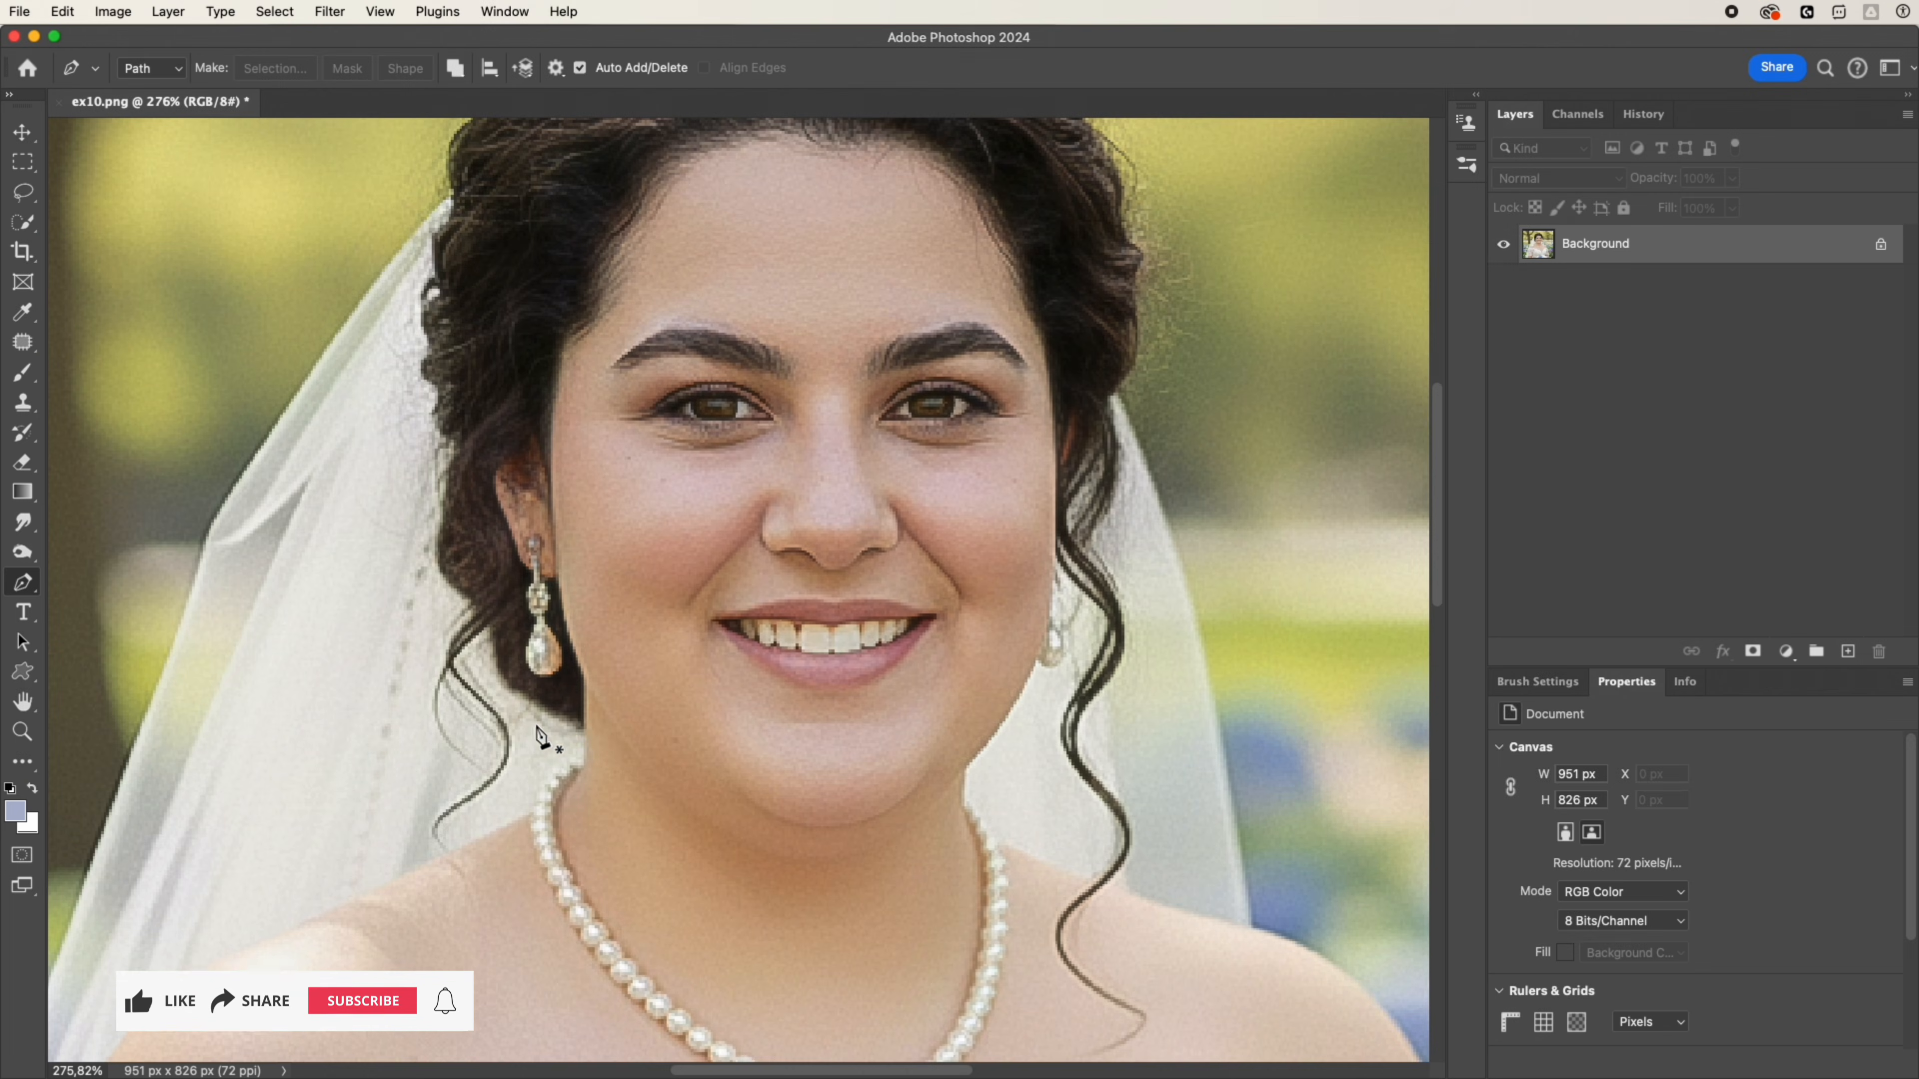
Step: Trace a pen path along the bride's chin and around her neck inside the pearl necklace, and convert it to a selection
click(594, 701)
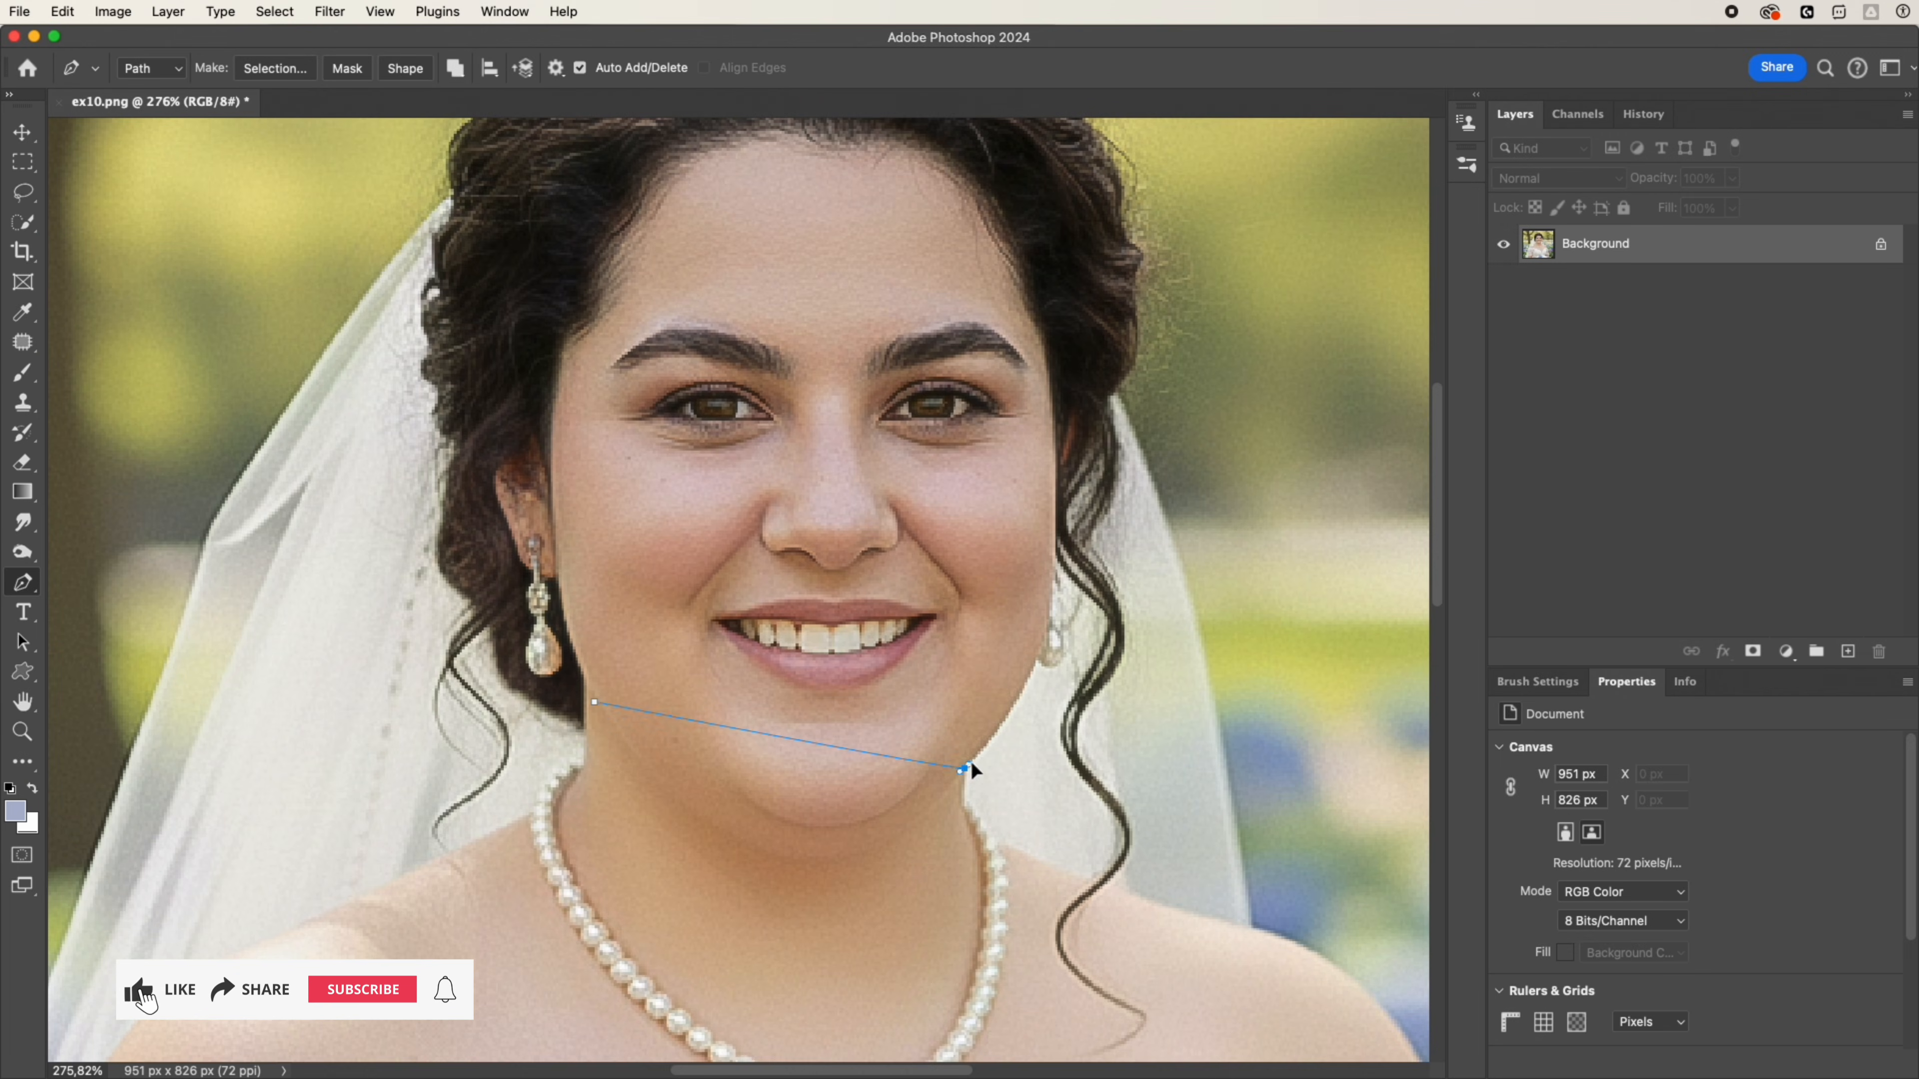
mouse_move(964, 768)
mouse_down()
mouse_move(1152, 603)
mouse_move(1099, 593)
mouse_move(965, 770)
mouse_up()
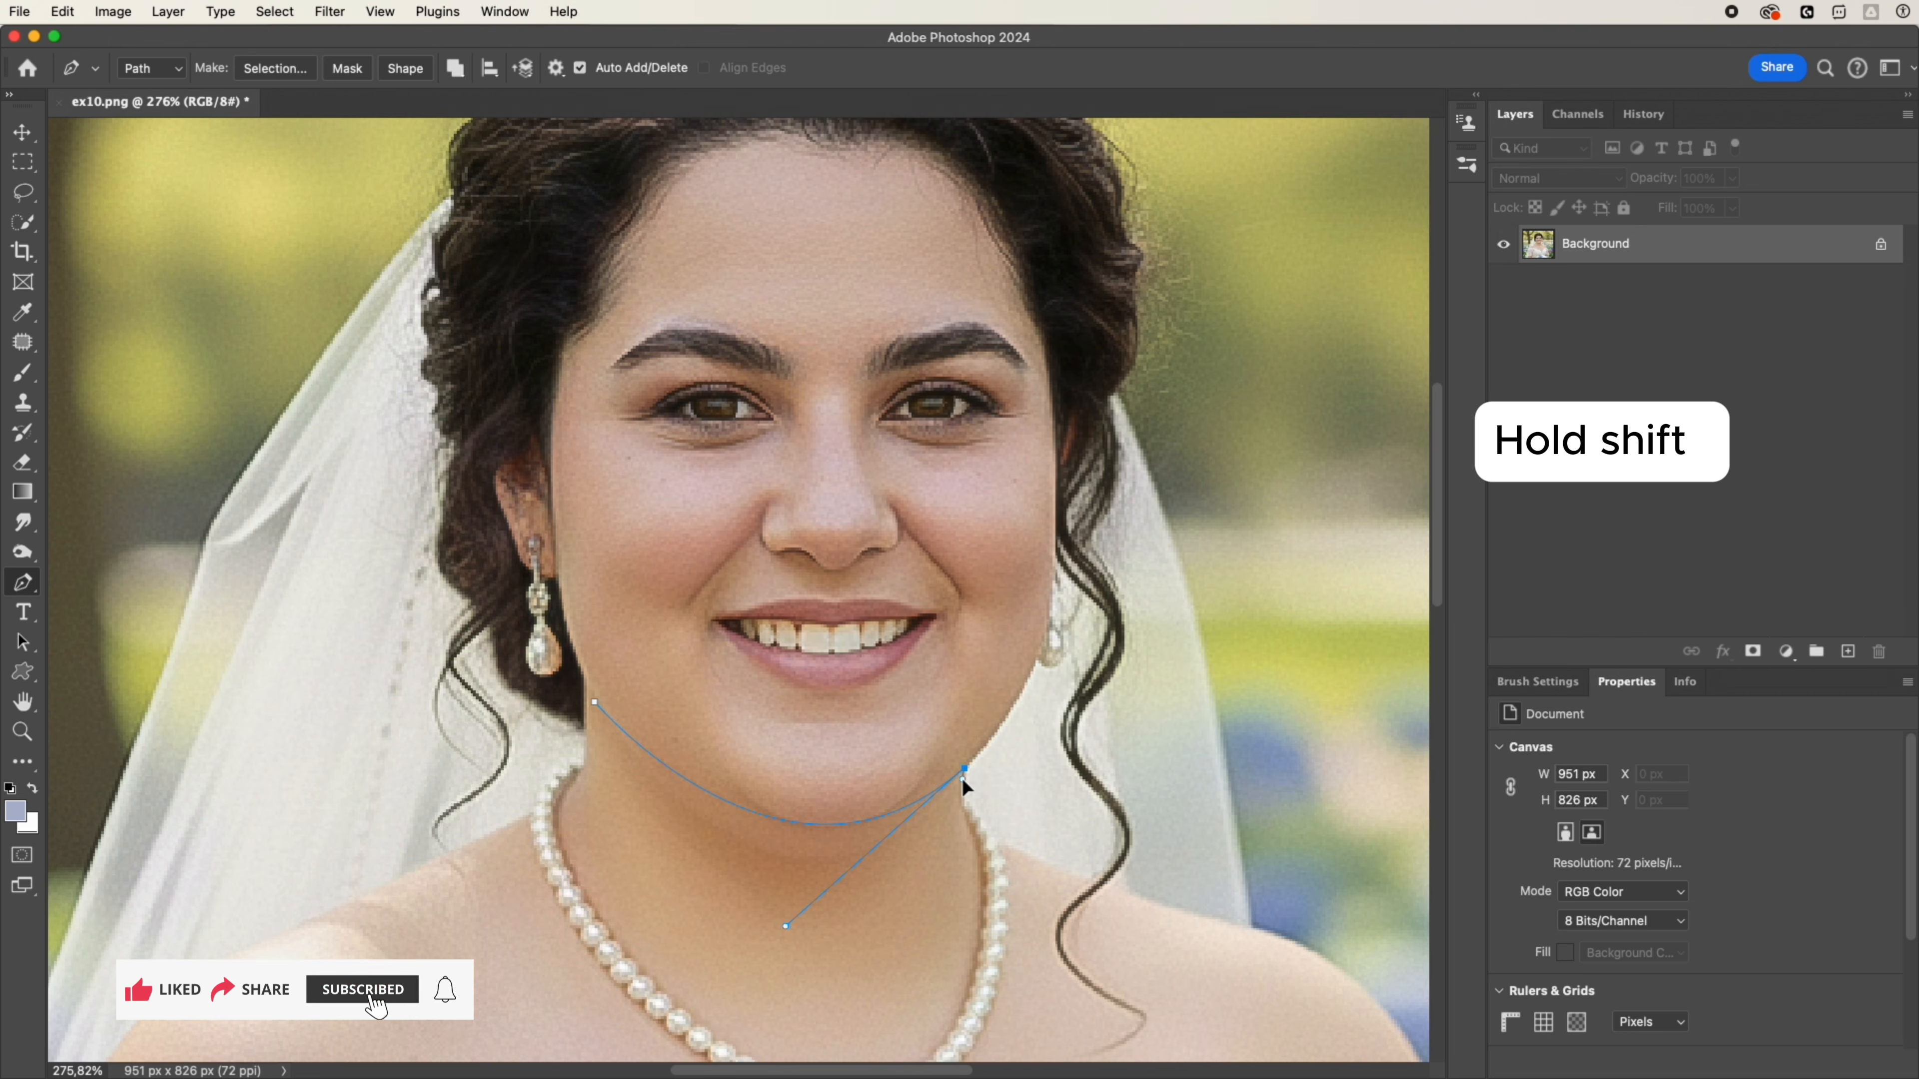
click(957, 851)
click(964, 945)
click(892, 1041)
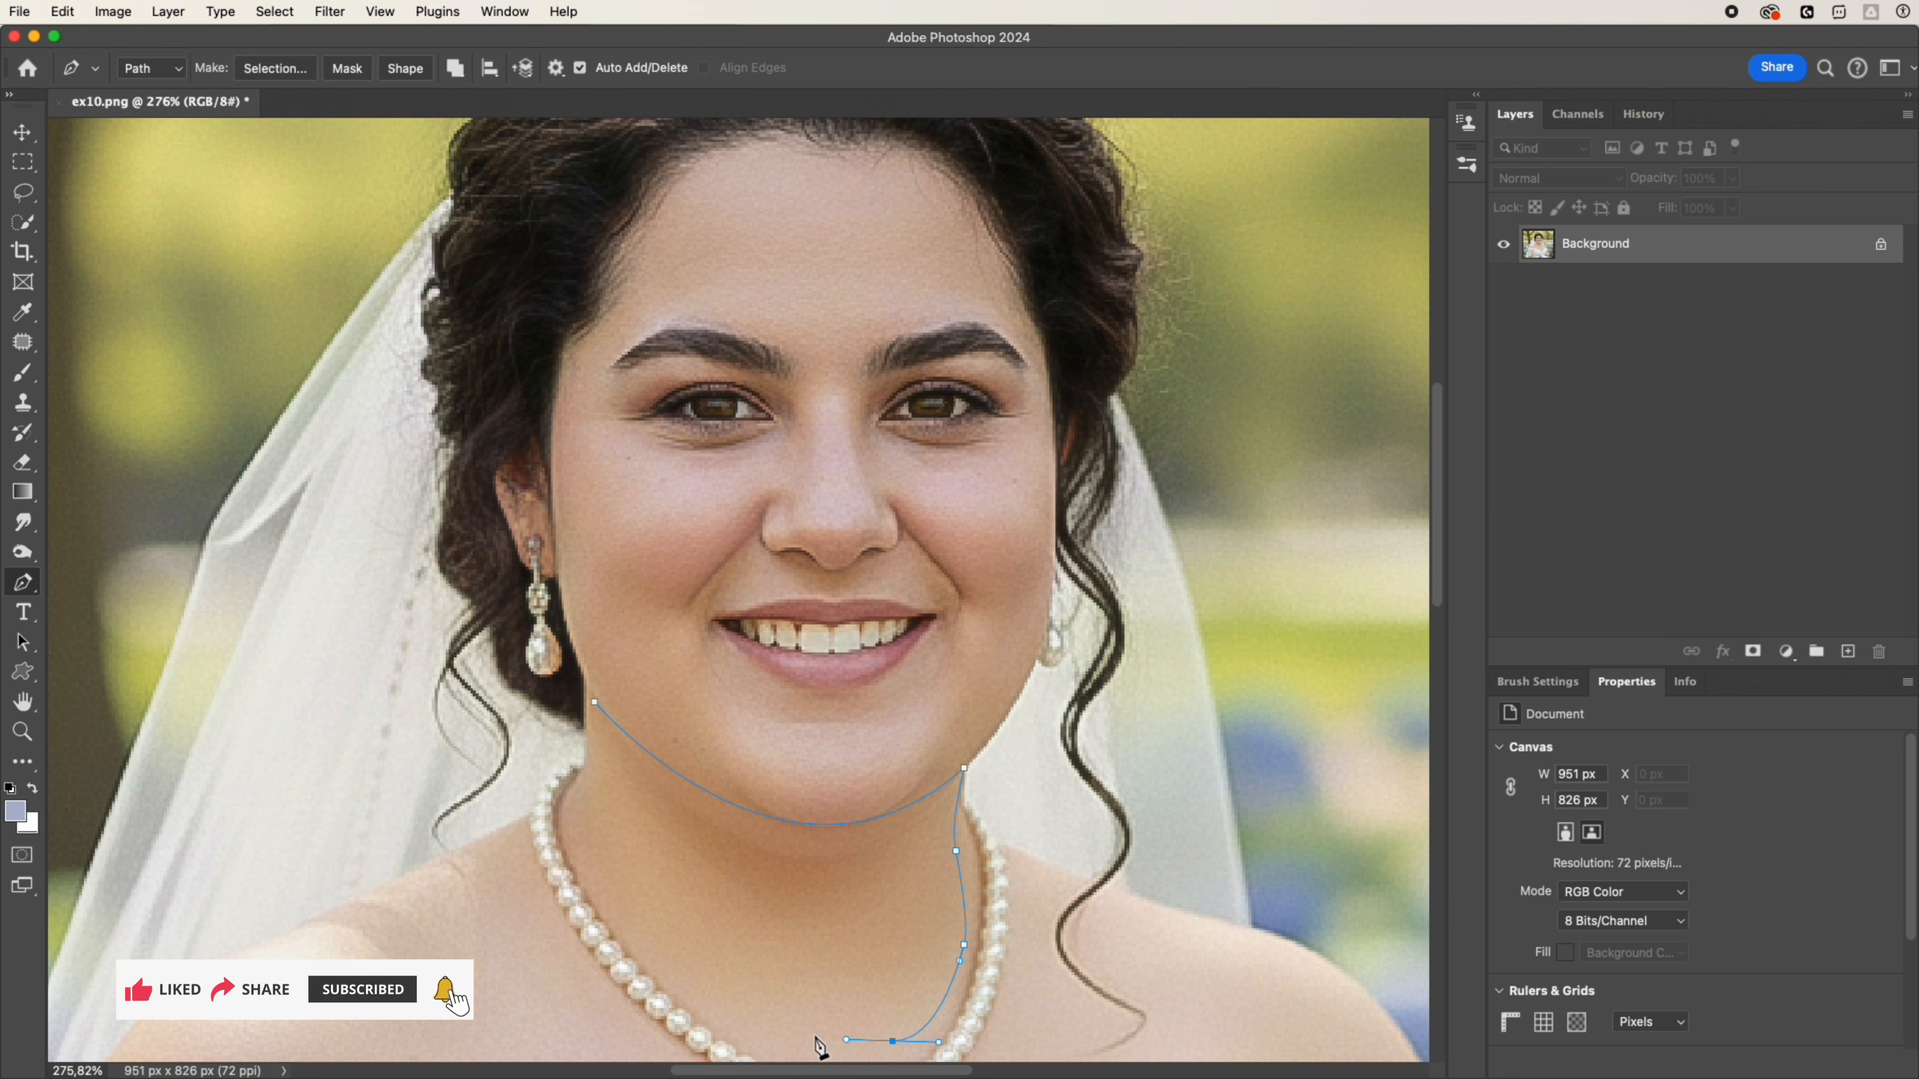
click(719, 1014)
click(621, 934)
click(608, 913)
click(589, 836)
key(ctrl+Return)
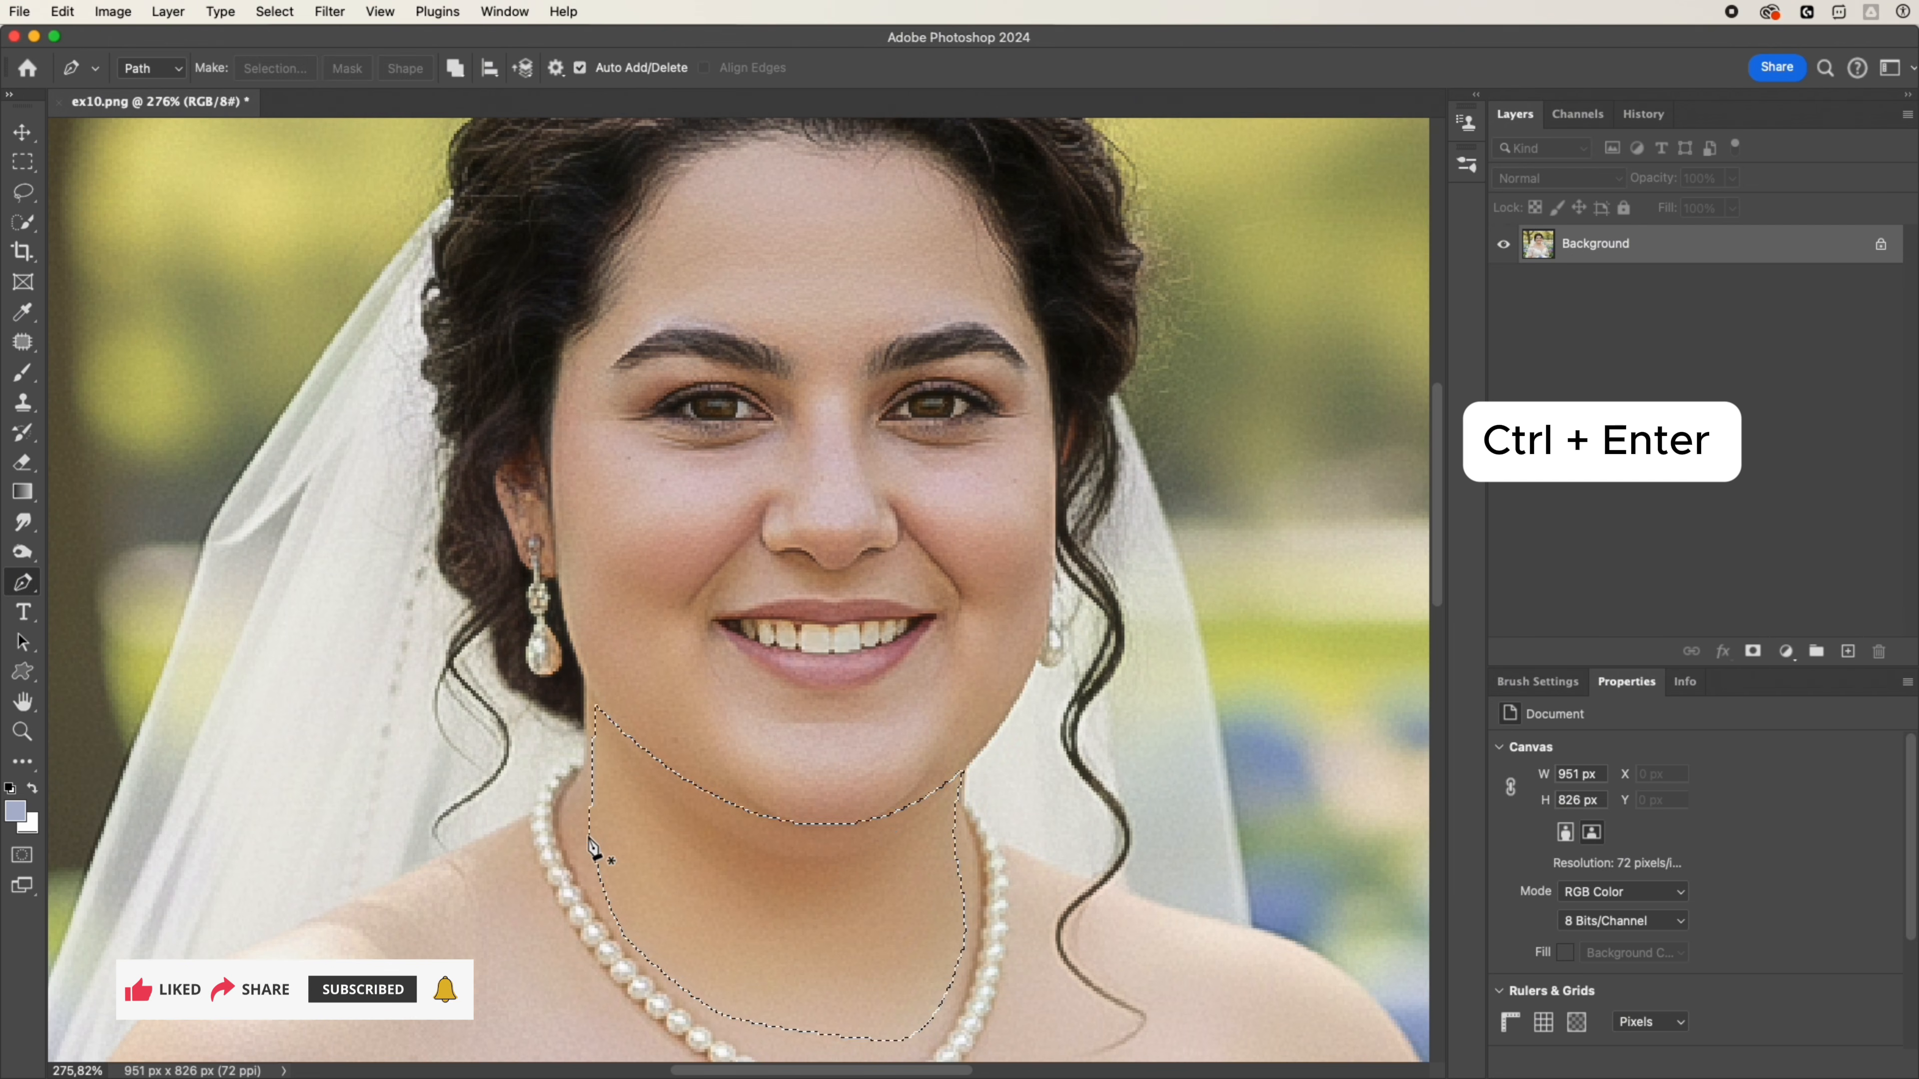
Step: Feather the bride's neck selection with a radius of 2 pixels
click(272, 11)
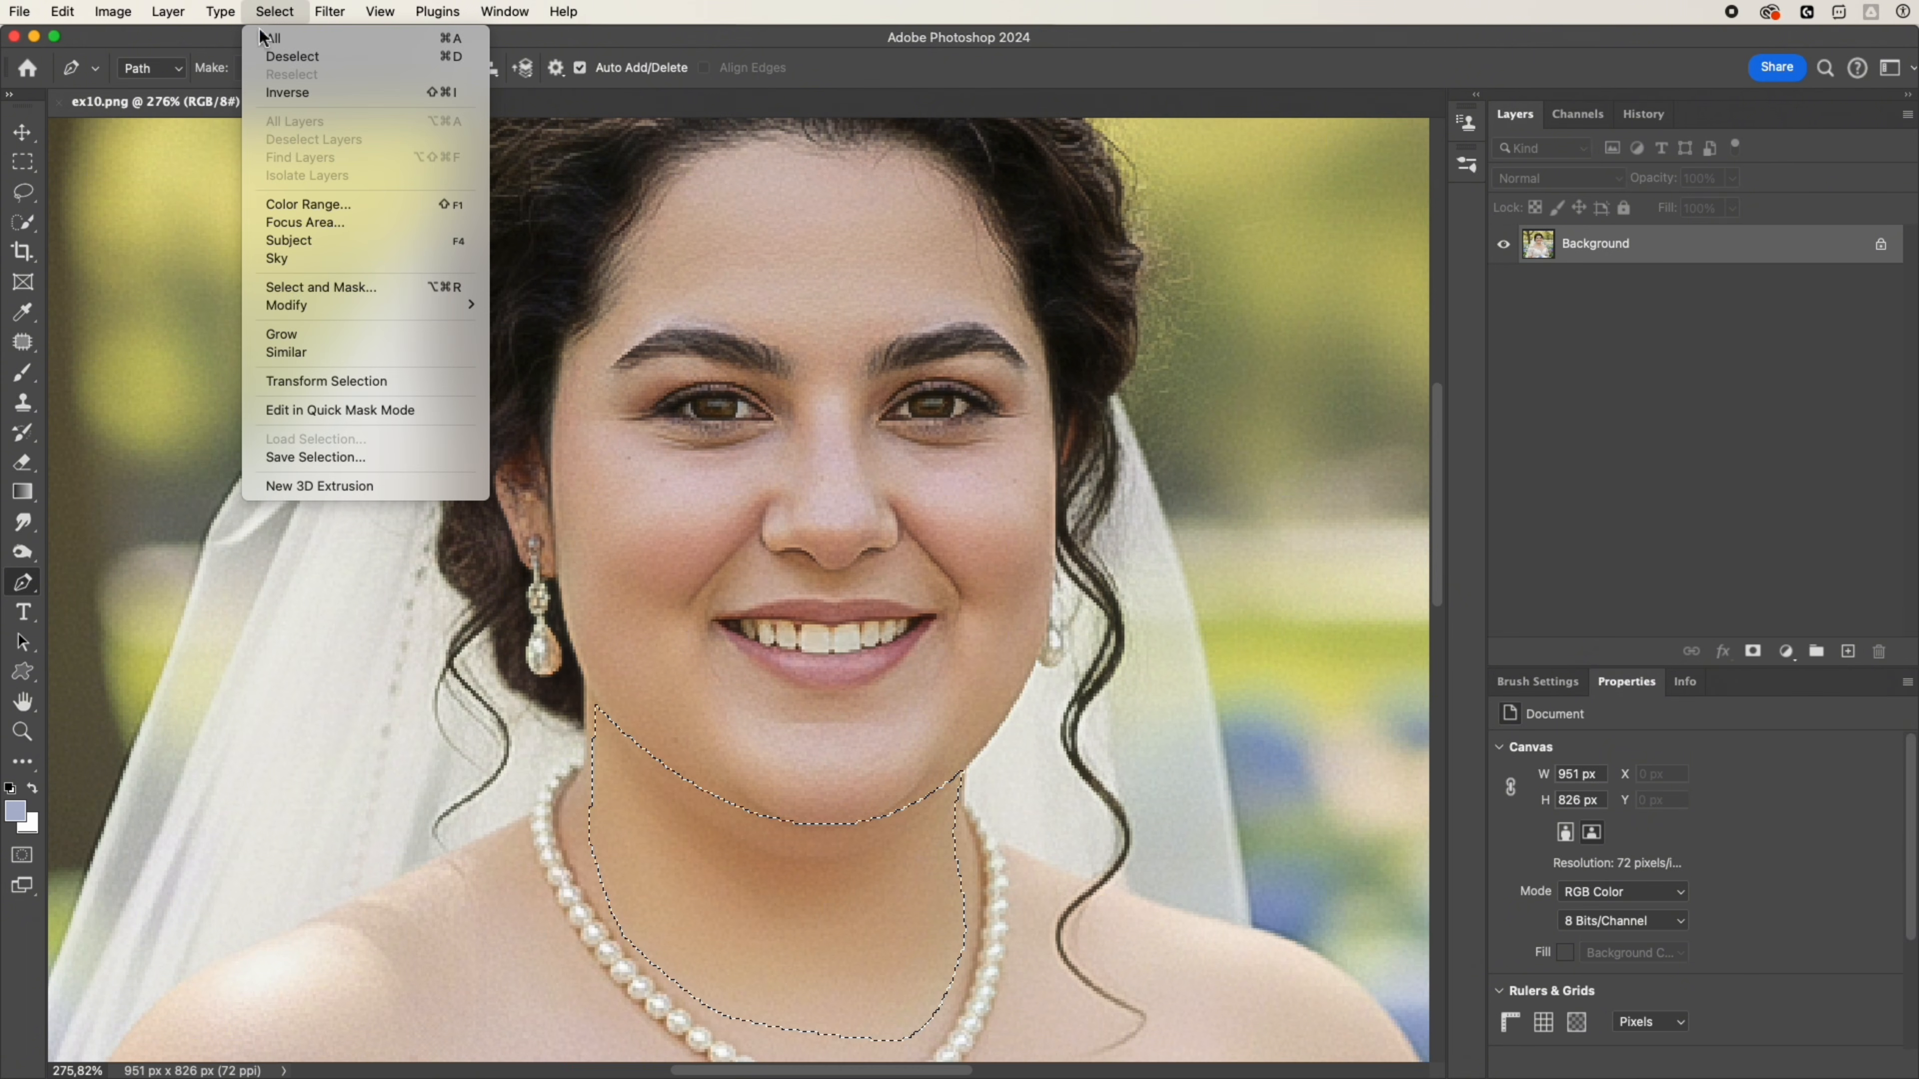
mouse_move(339, 305)
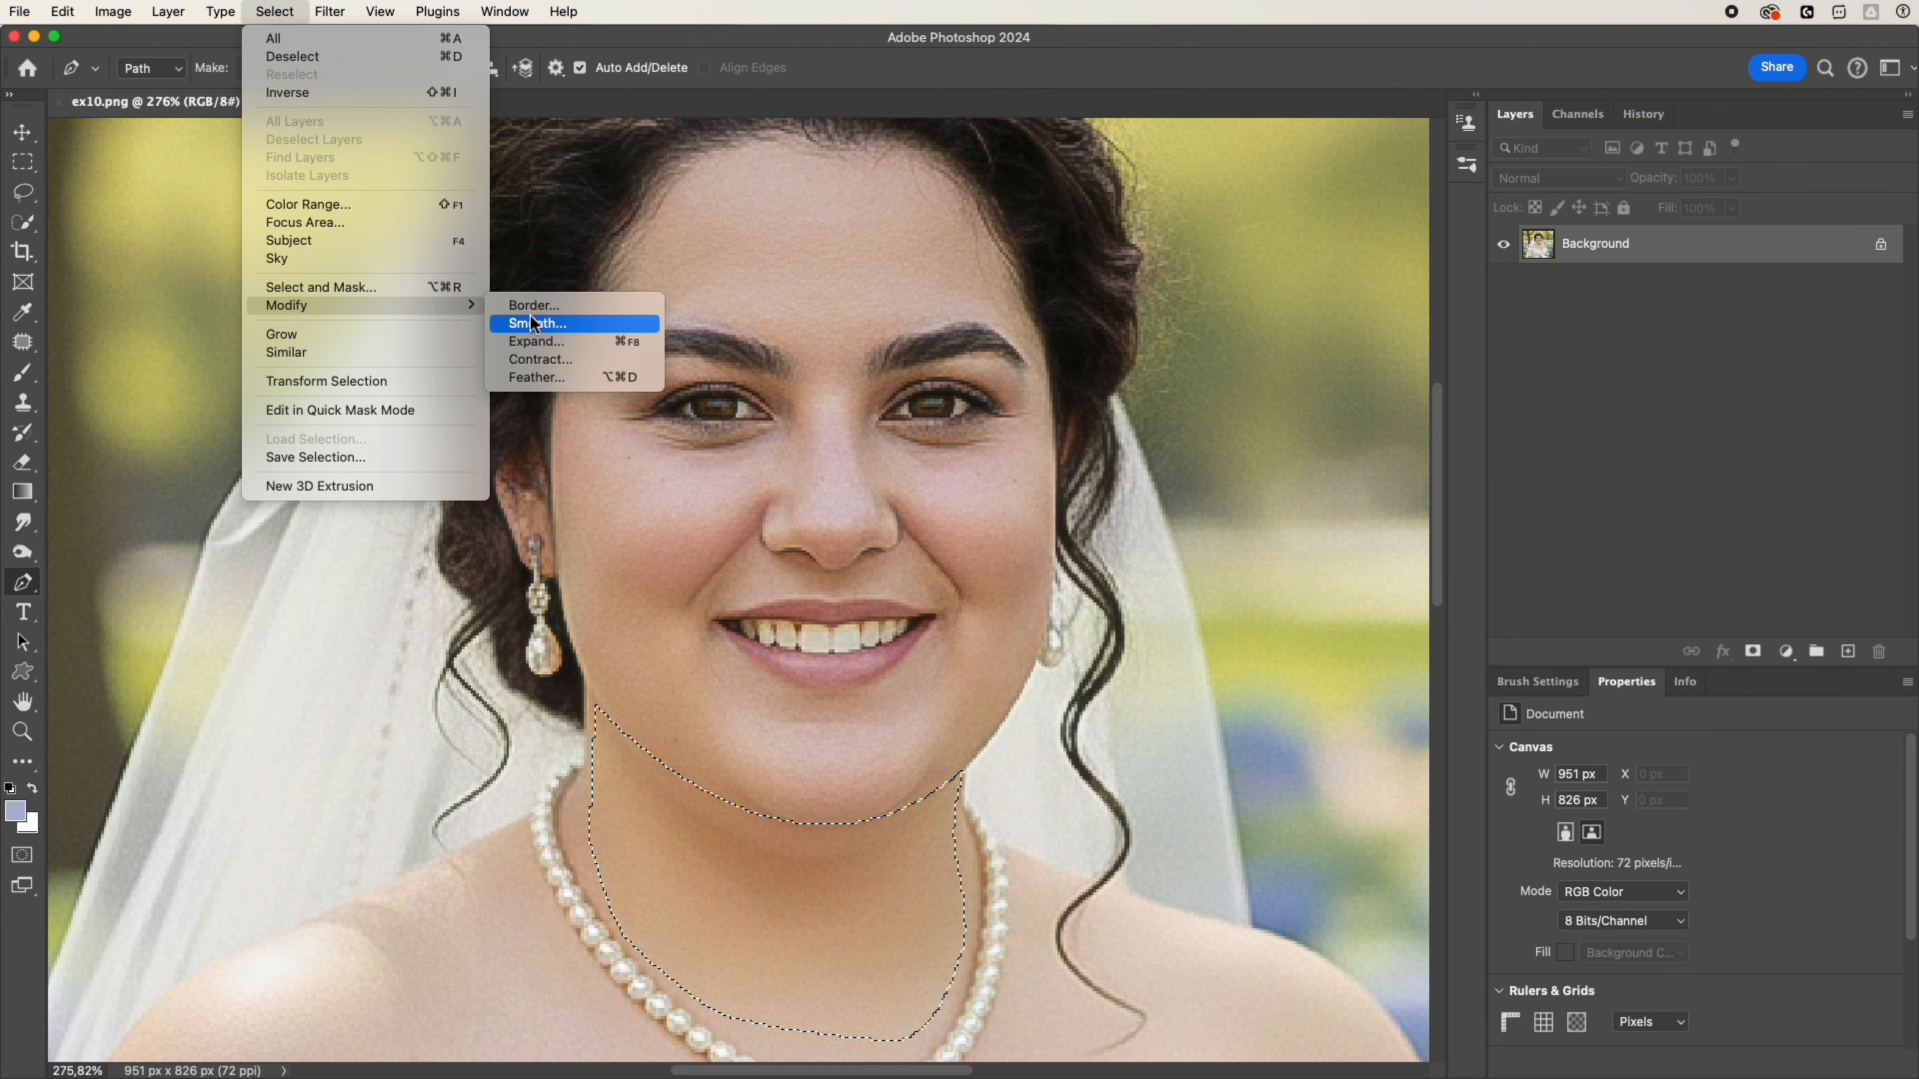
click(540, 378)
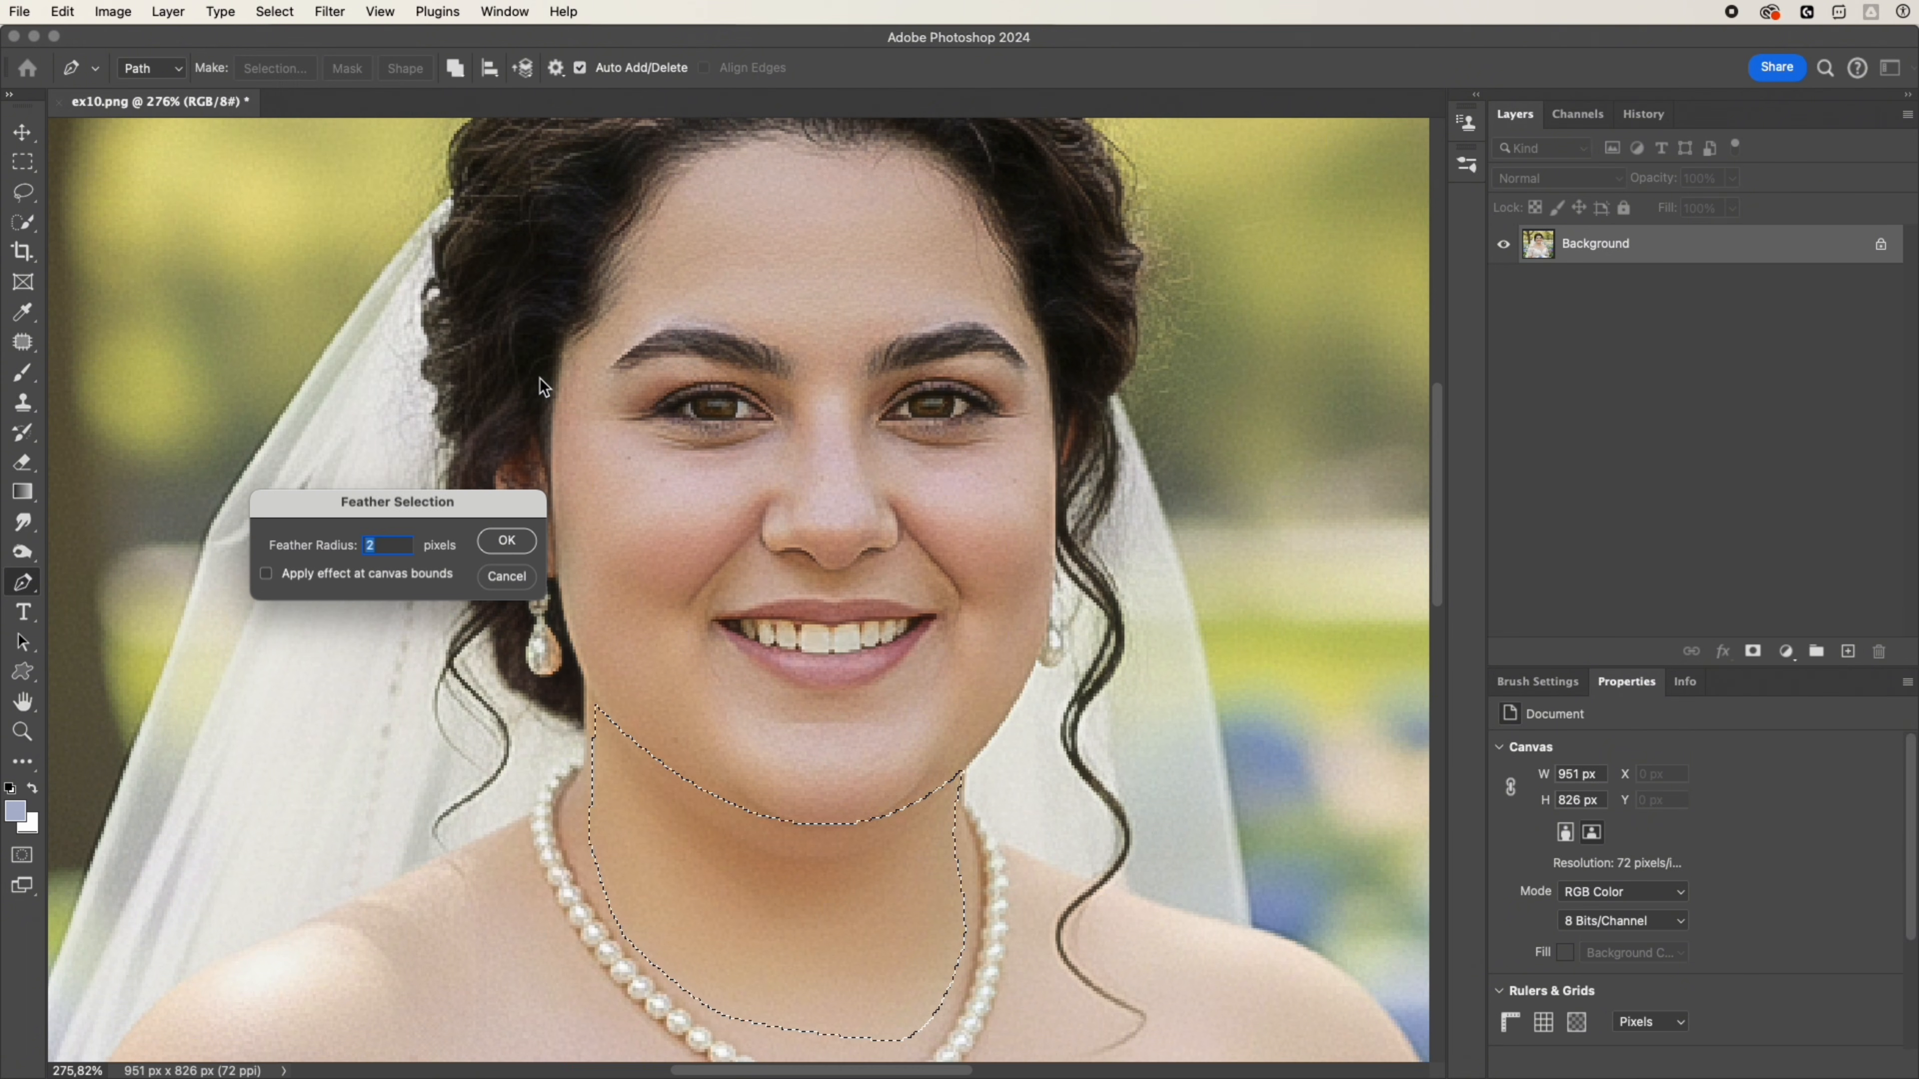
click(507, 541)
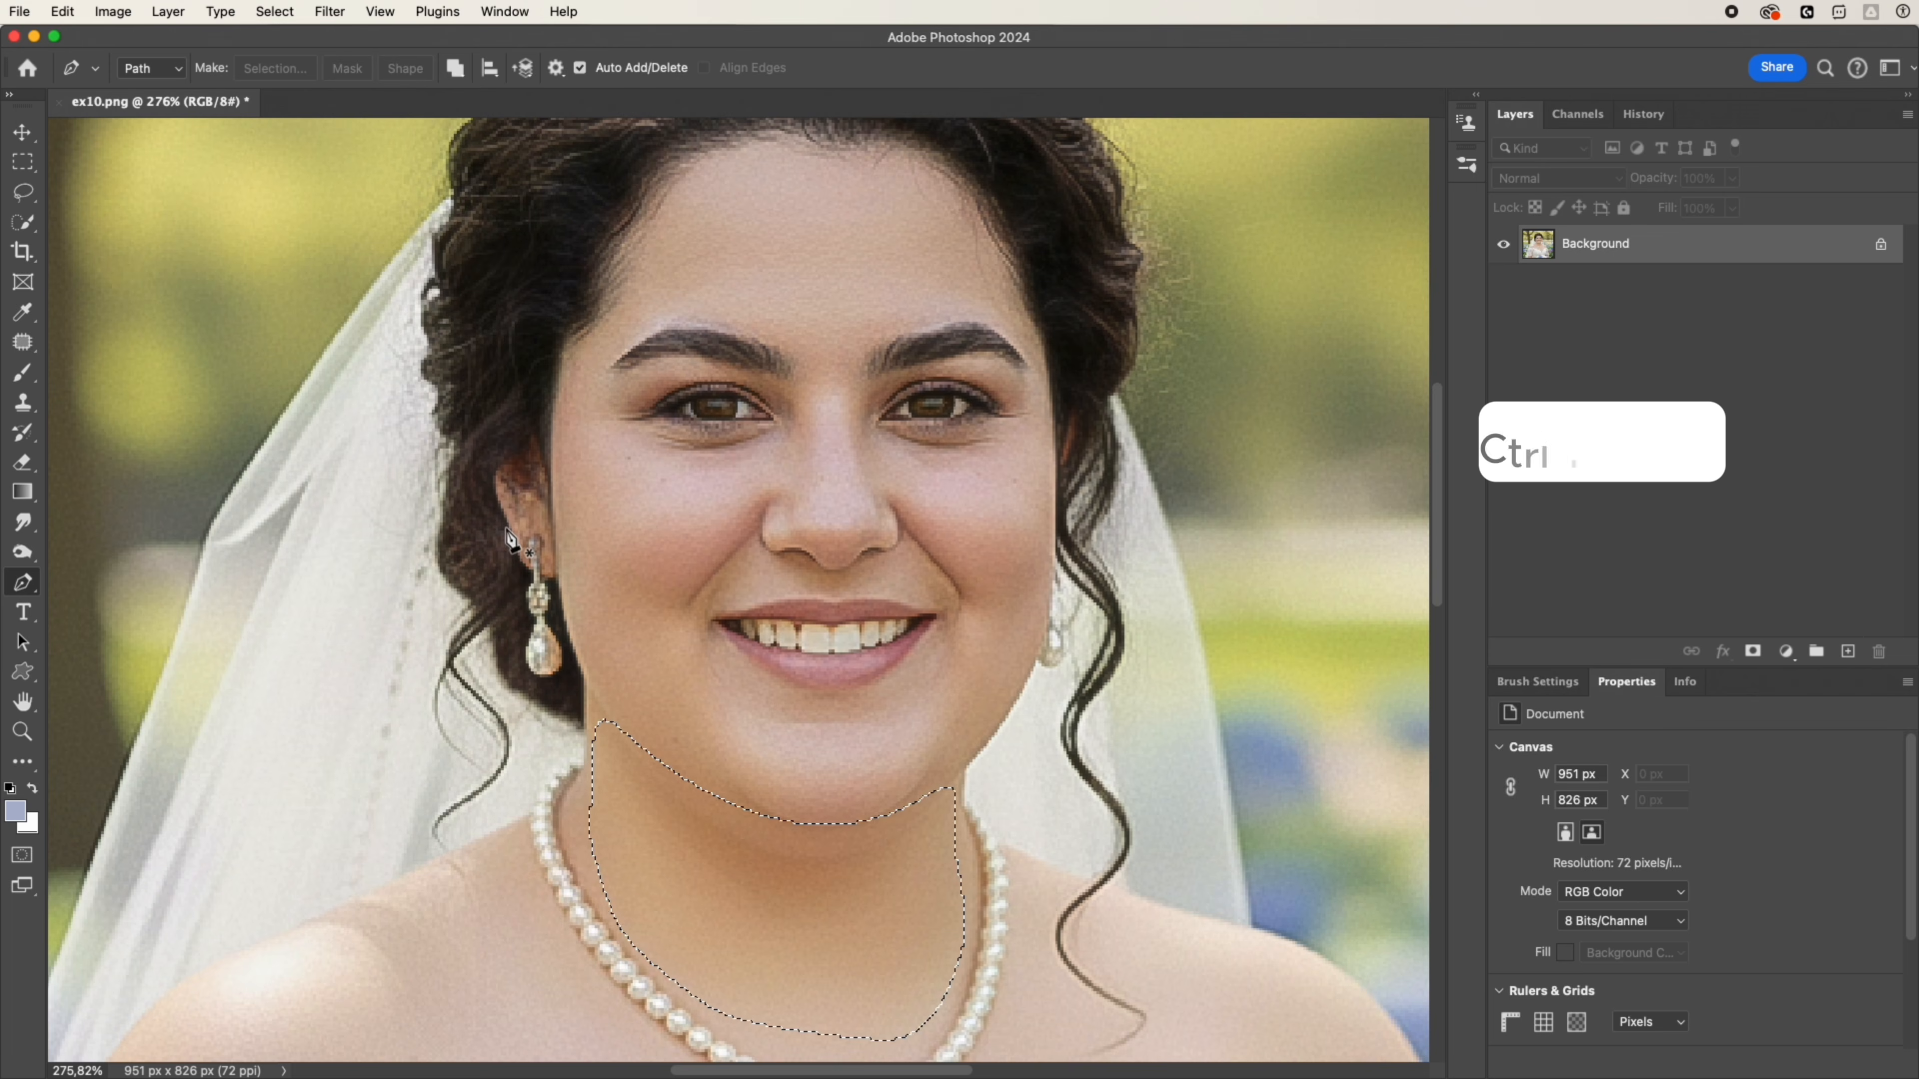
Step: Copy the neck selection to a new layer, duplicate that layer, and clip the upper copy to the lower one
key(ctrl+j)
key(ctrl+j)
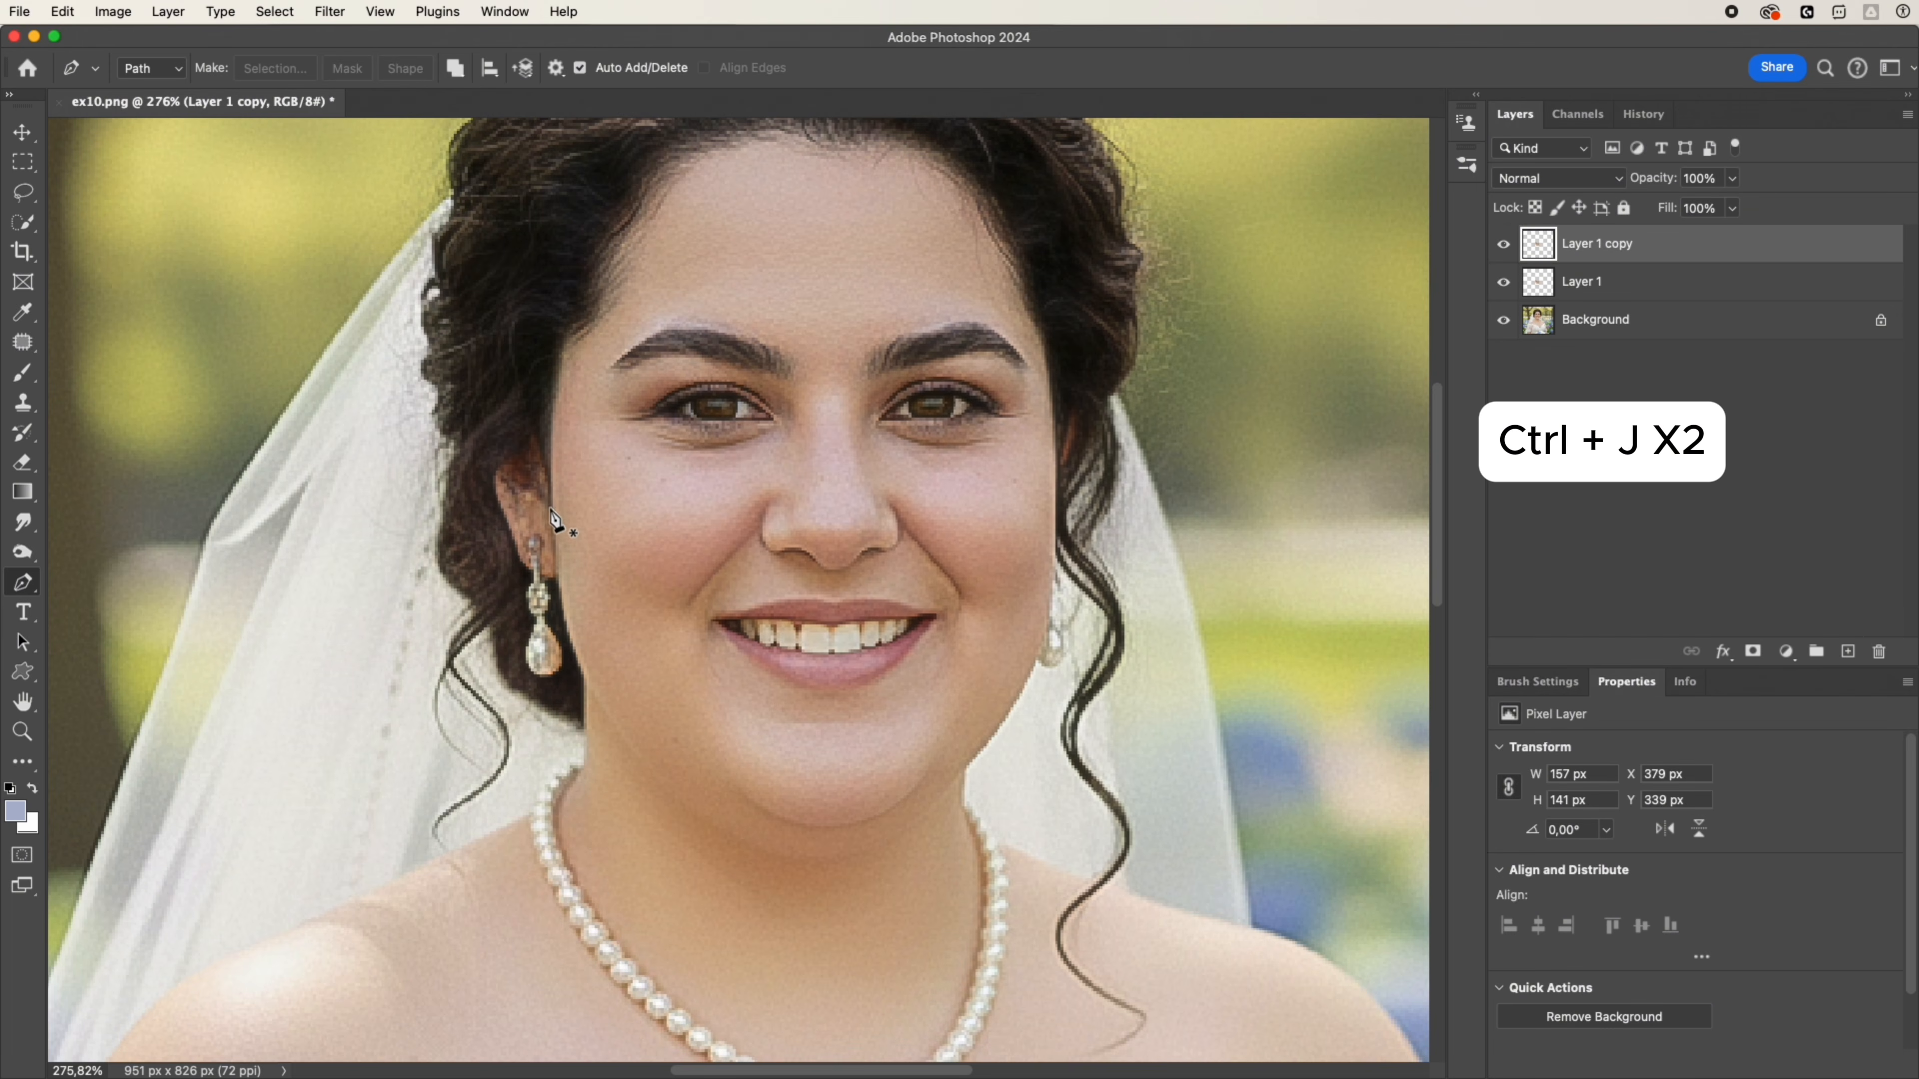
alt+click(1602, 265)
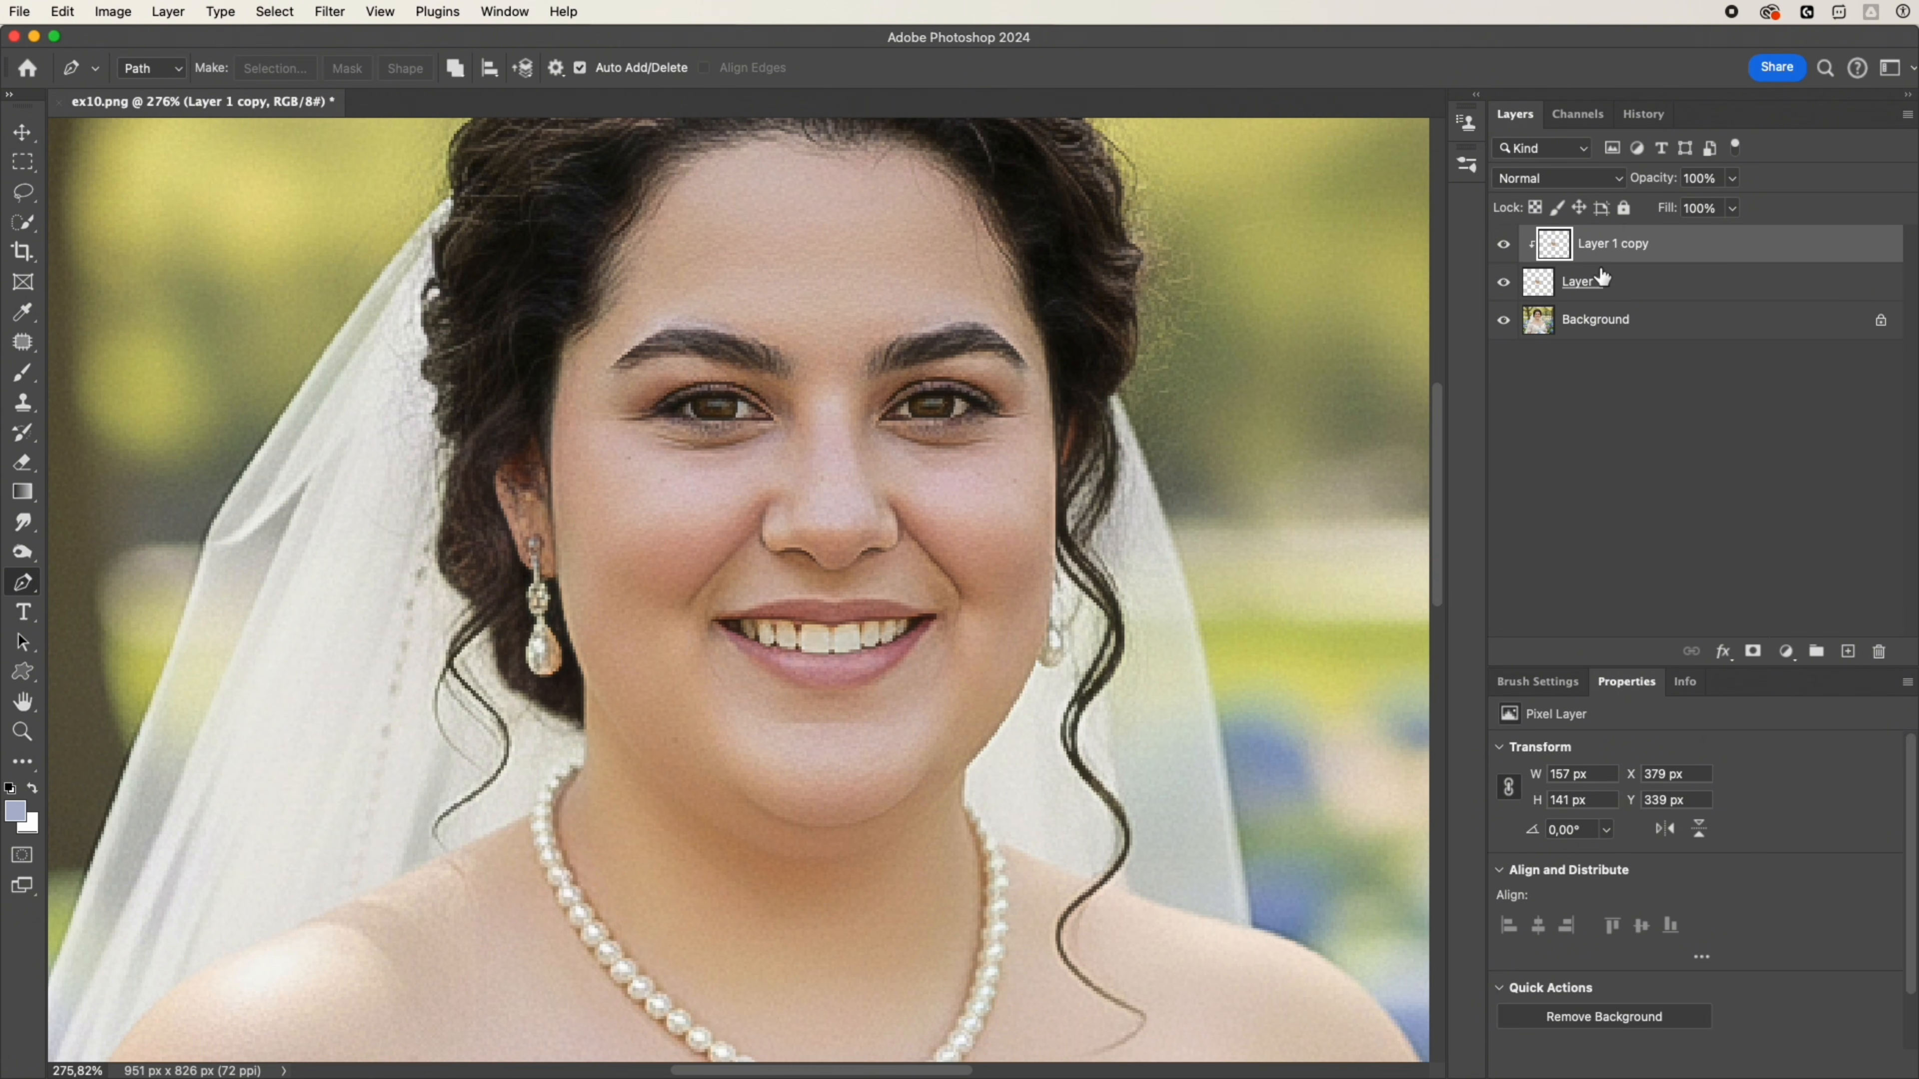
Step: Warp the clipped neck copy slightly upward under the chin, and toggle its visibility to compare
key(ctrl+t)
right_click(952, 720)
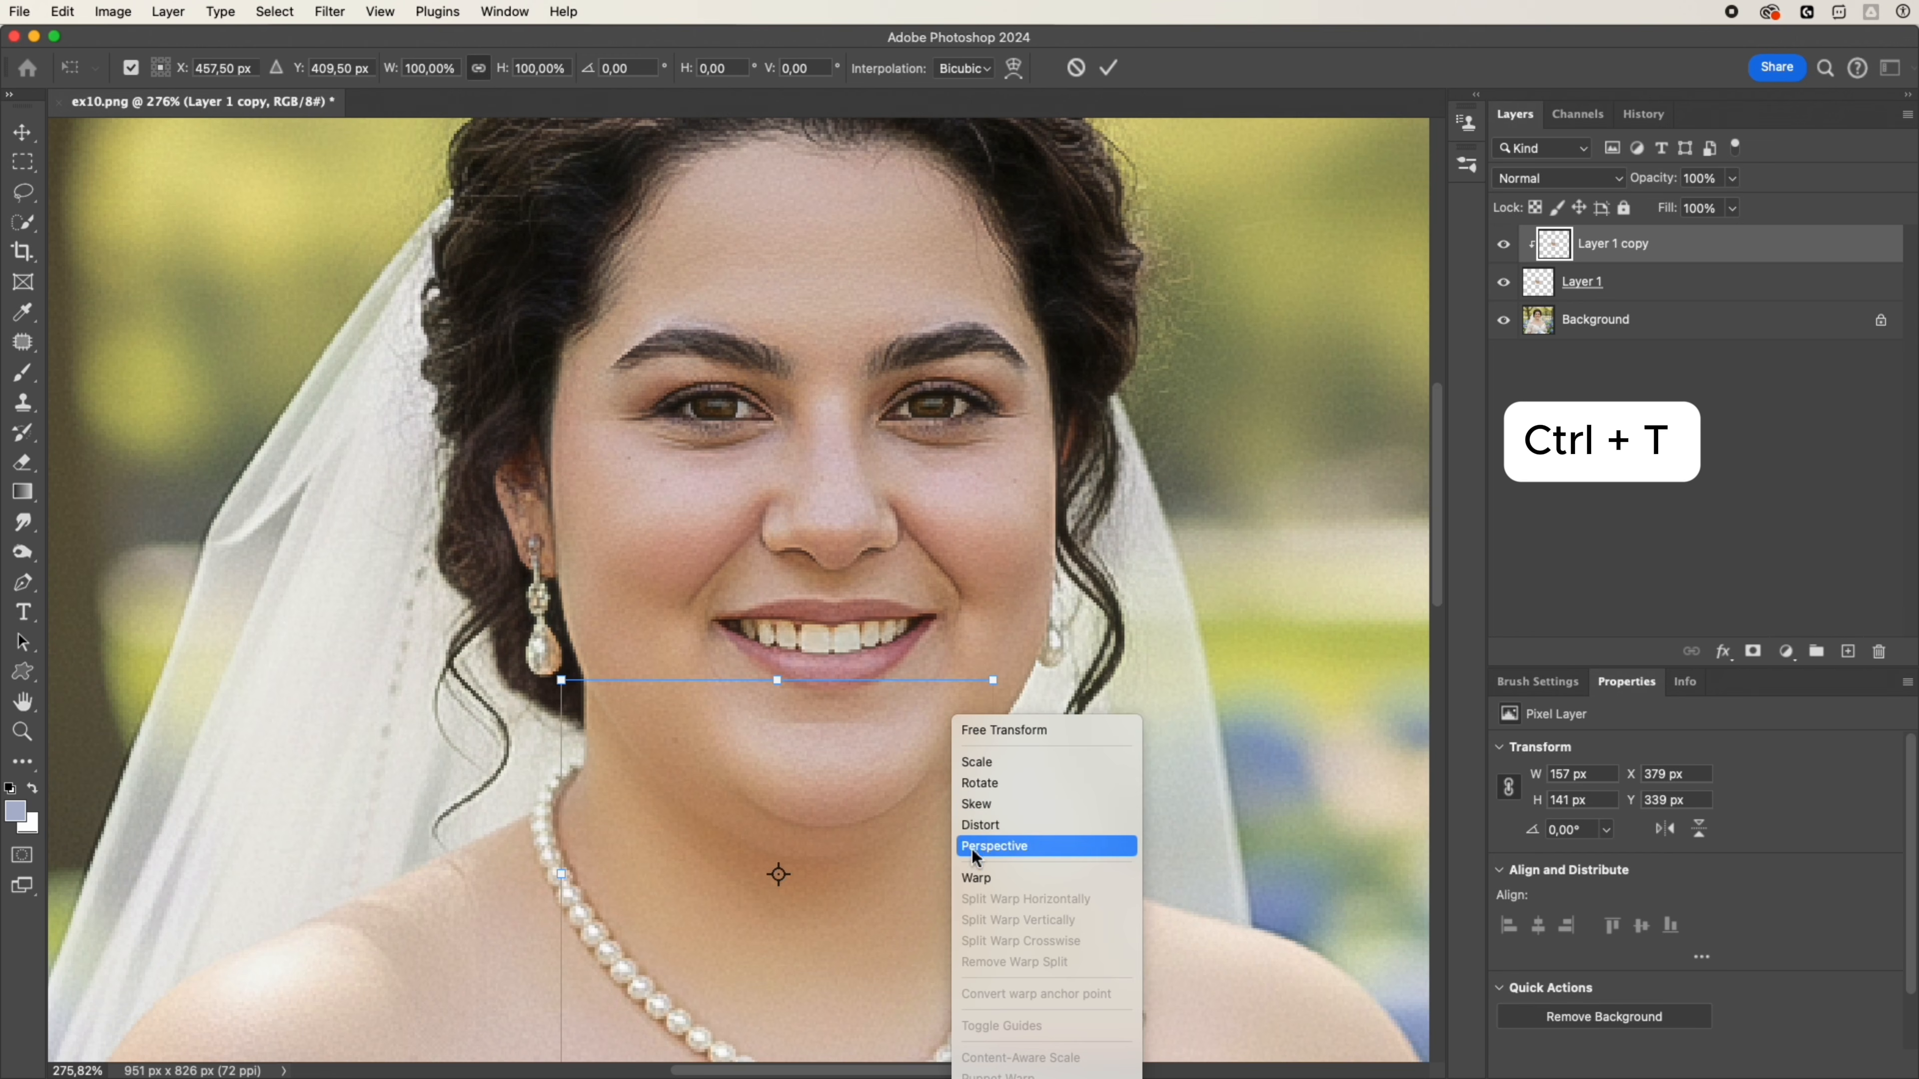
click(977, 877)
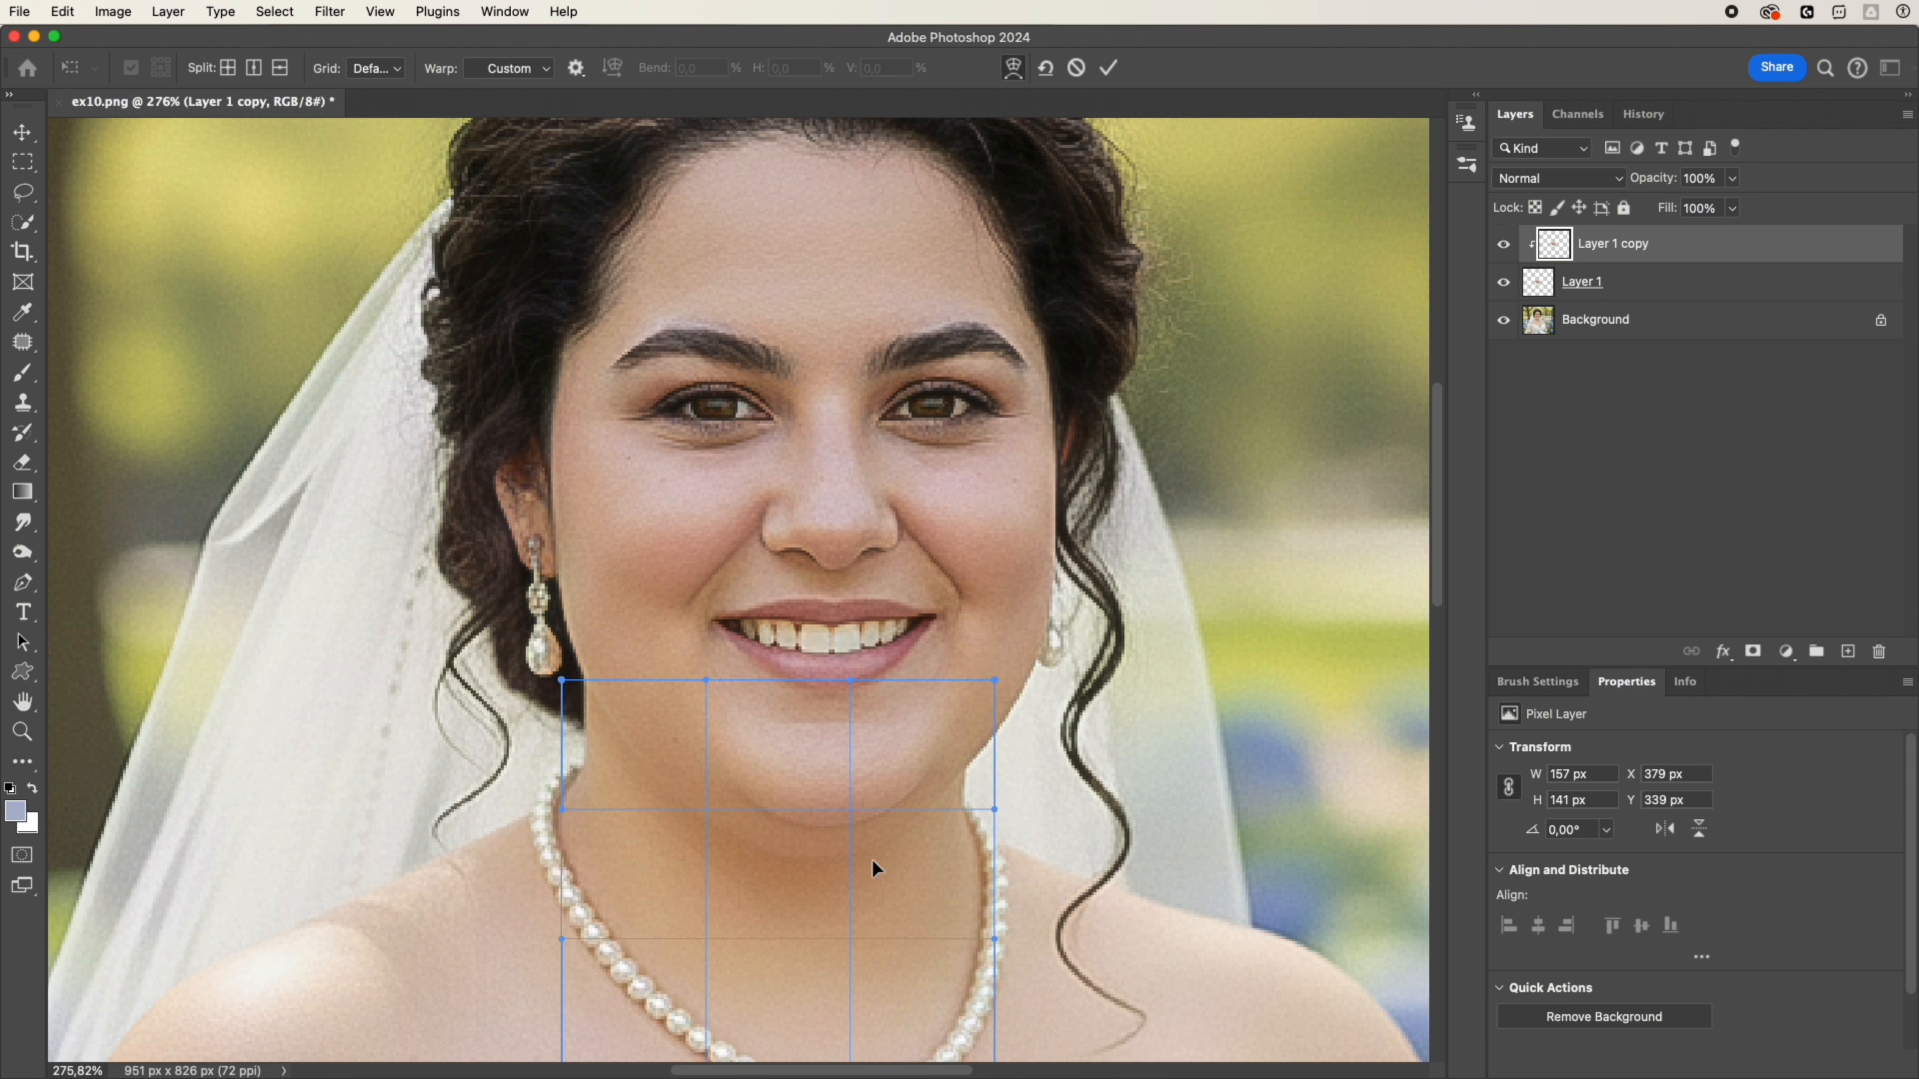
drag(825, 830, 705, 792)
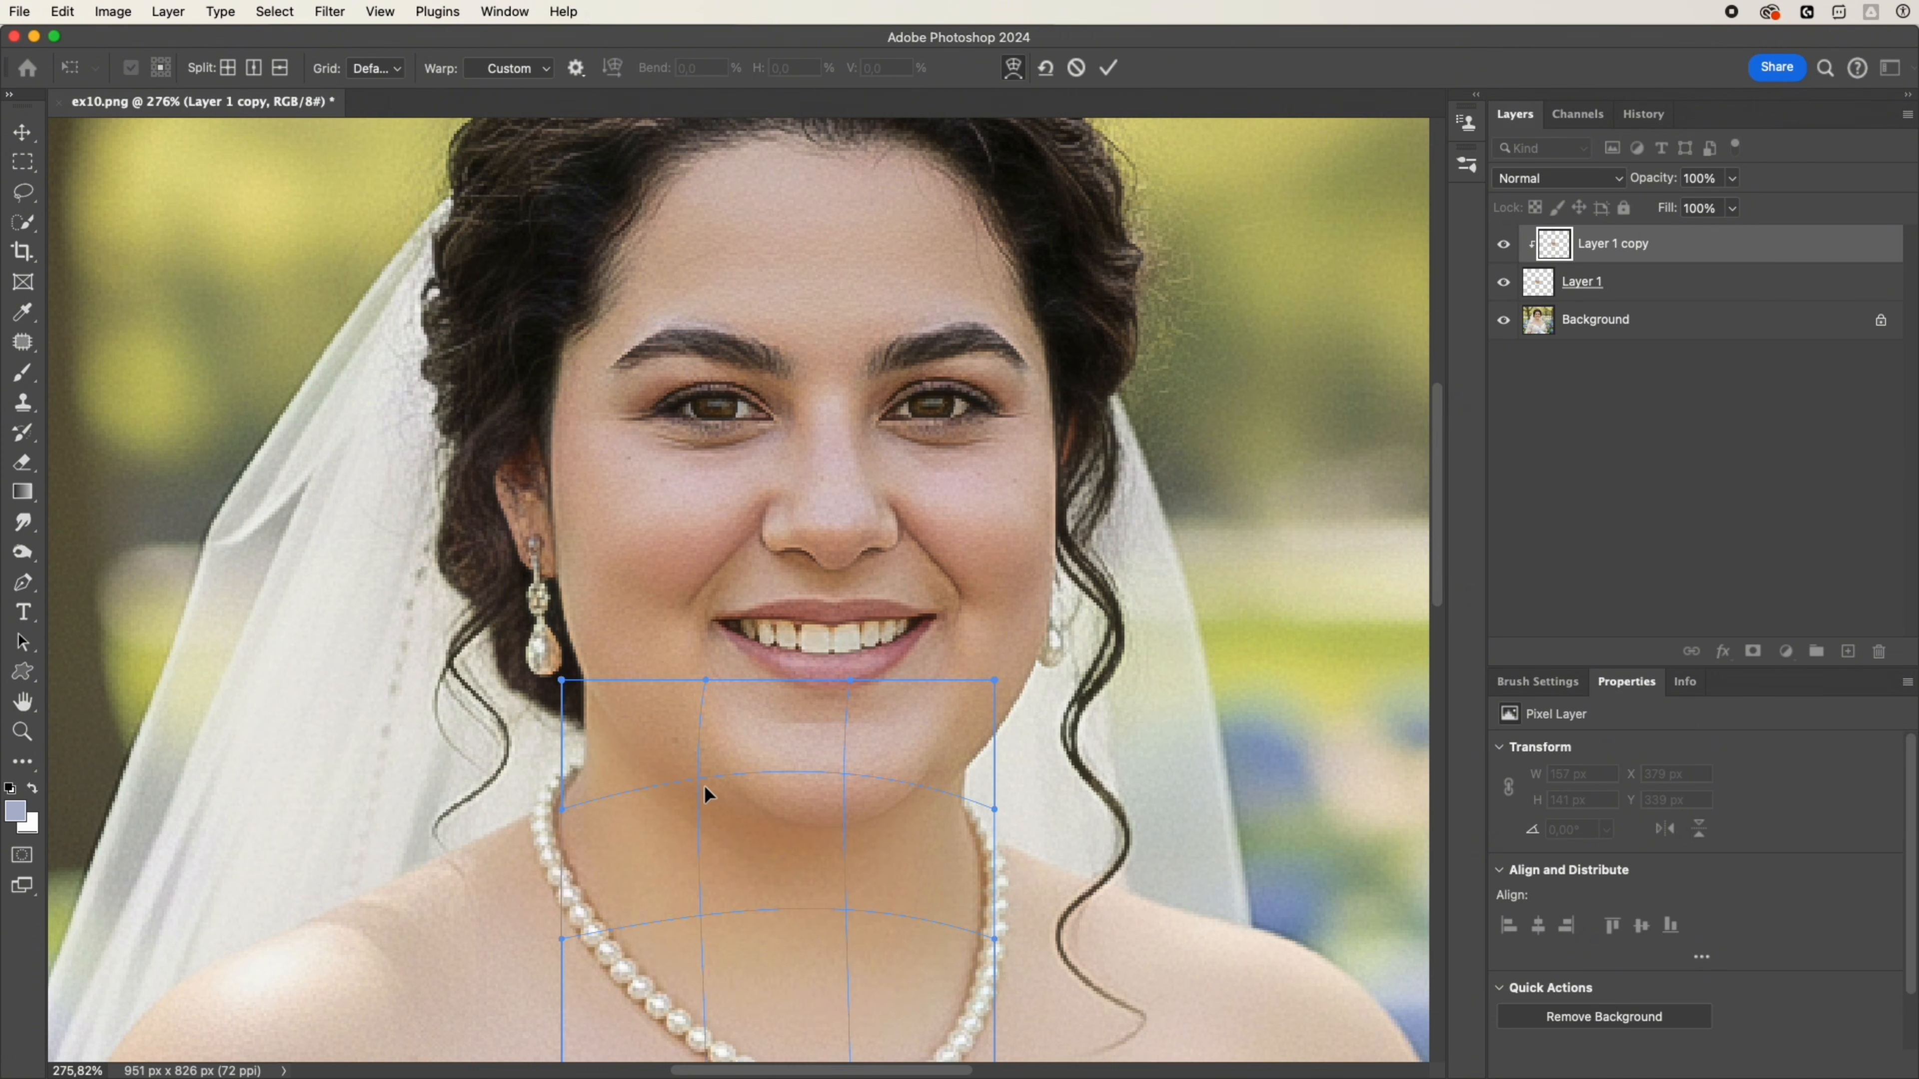
click(1108, 68)
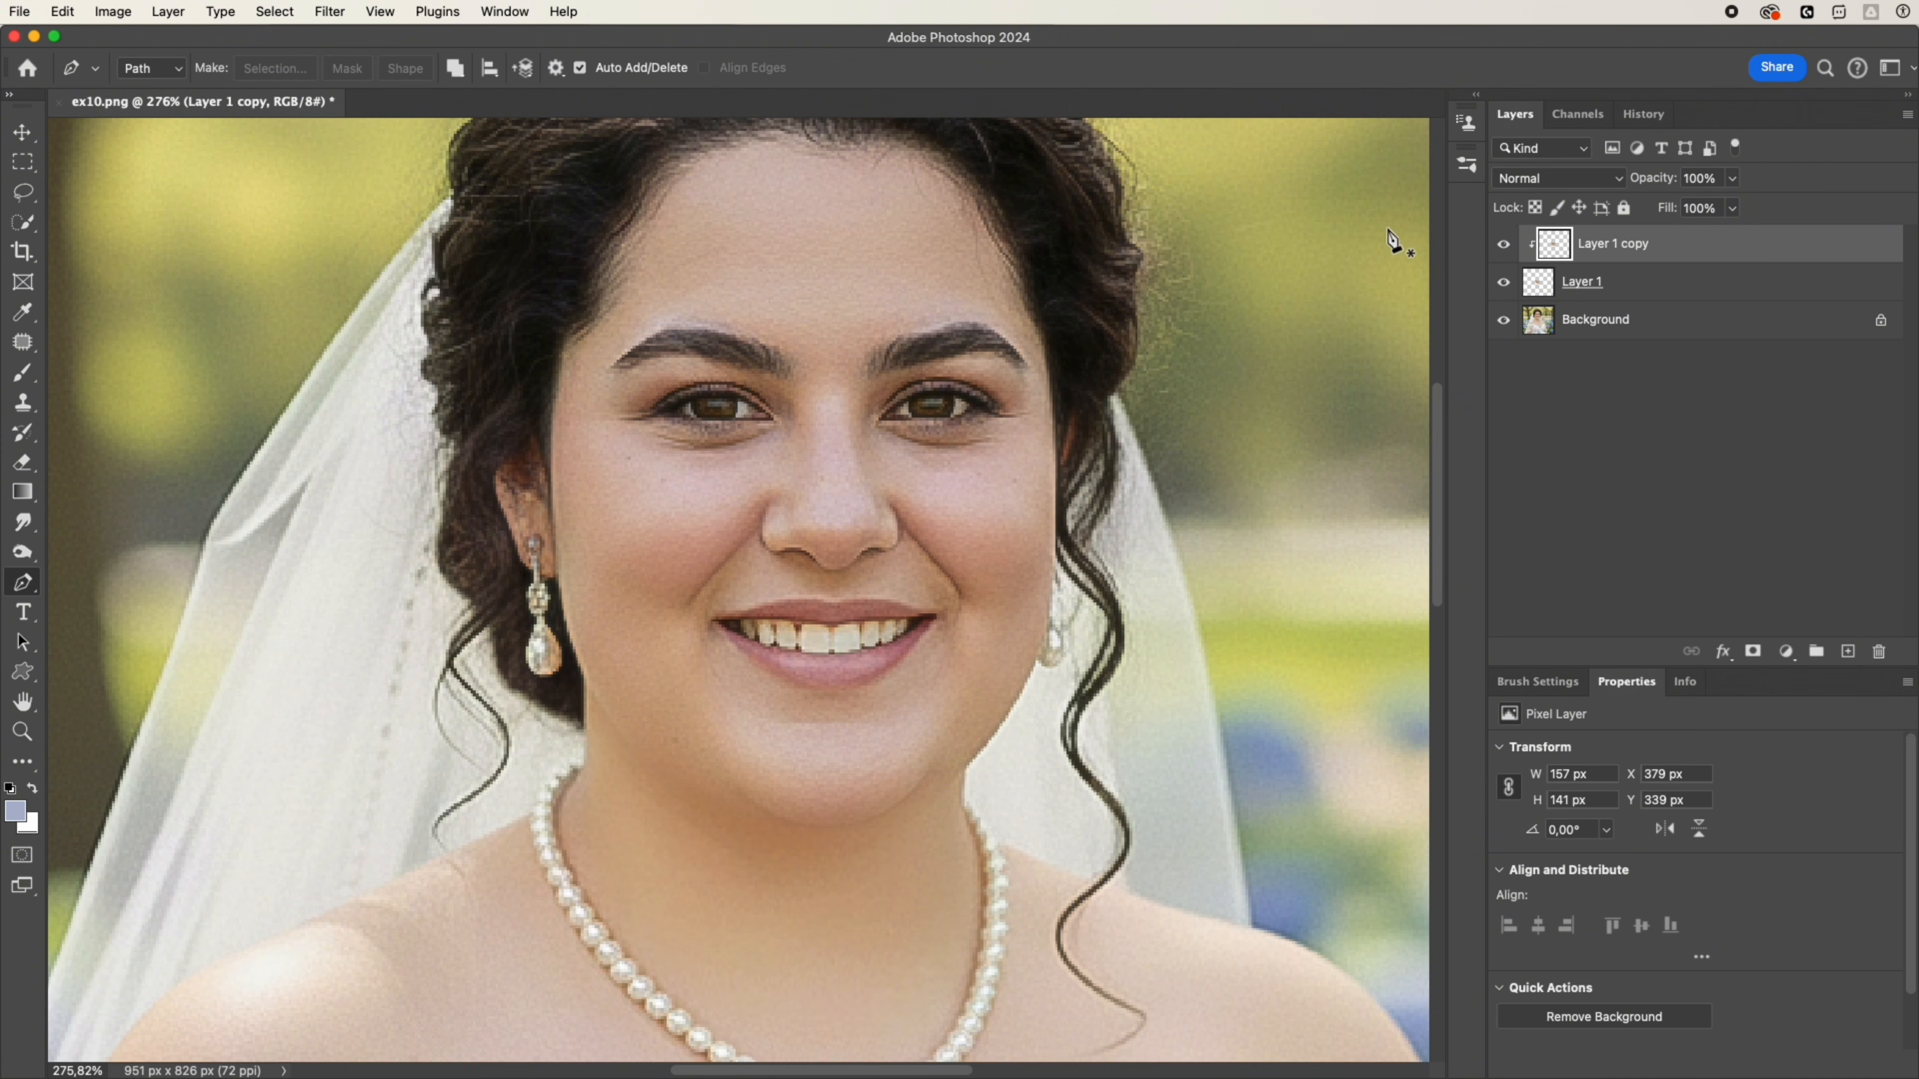
click(1504, 249)
click(1504, 249)
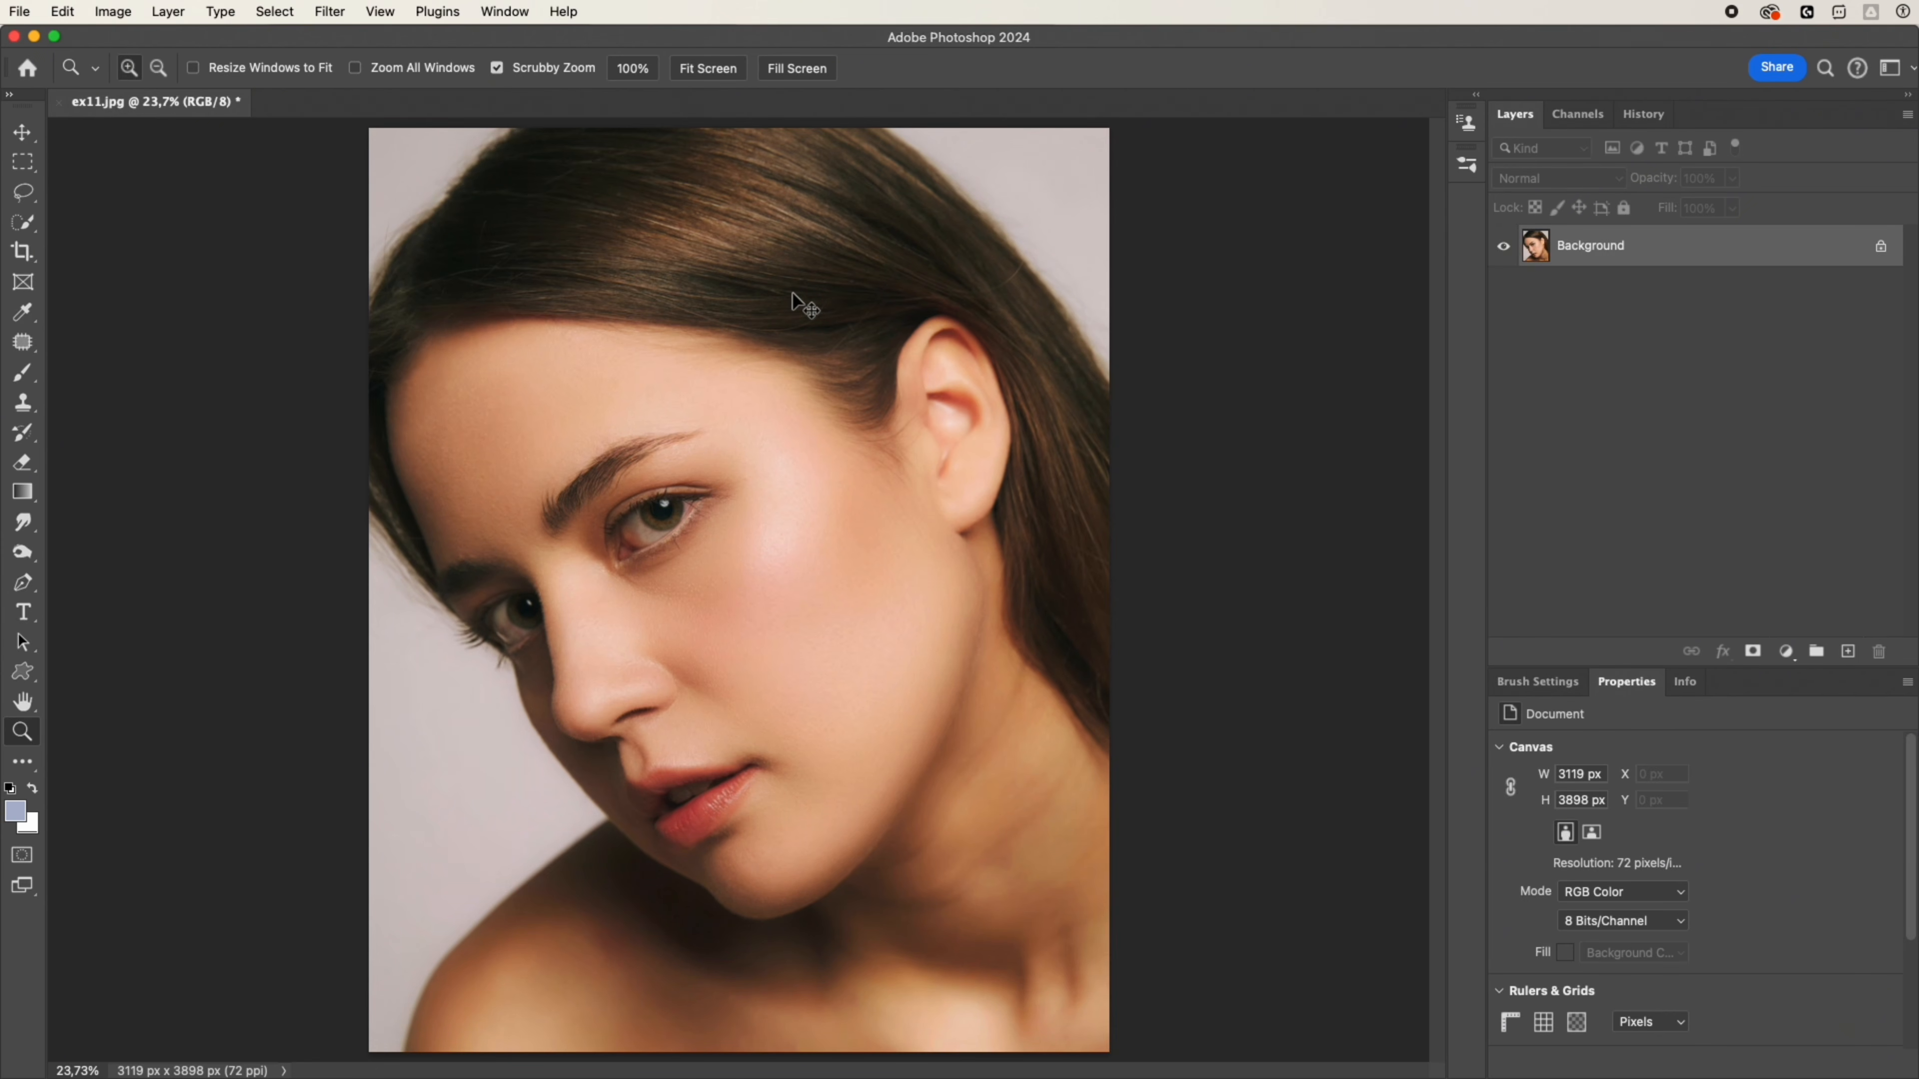
Step: Duplicate the Background layer of ex11.jpg, add a white layer mask to the copy, and display the mask on the canvas
key(ctrl+j)
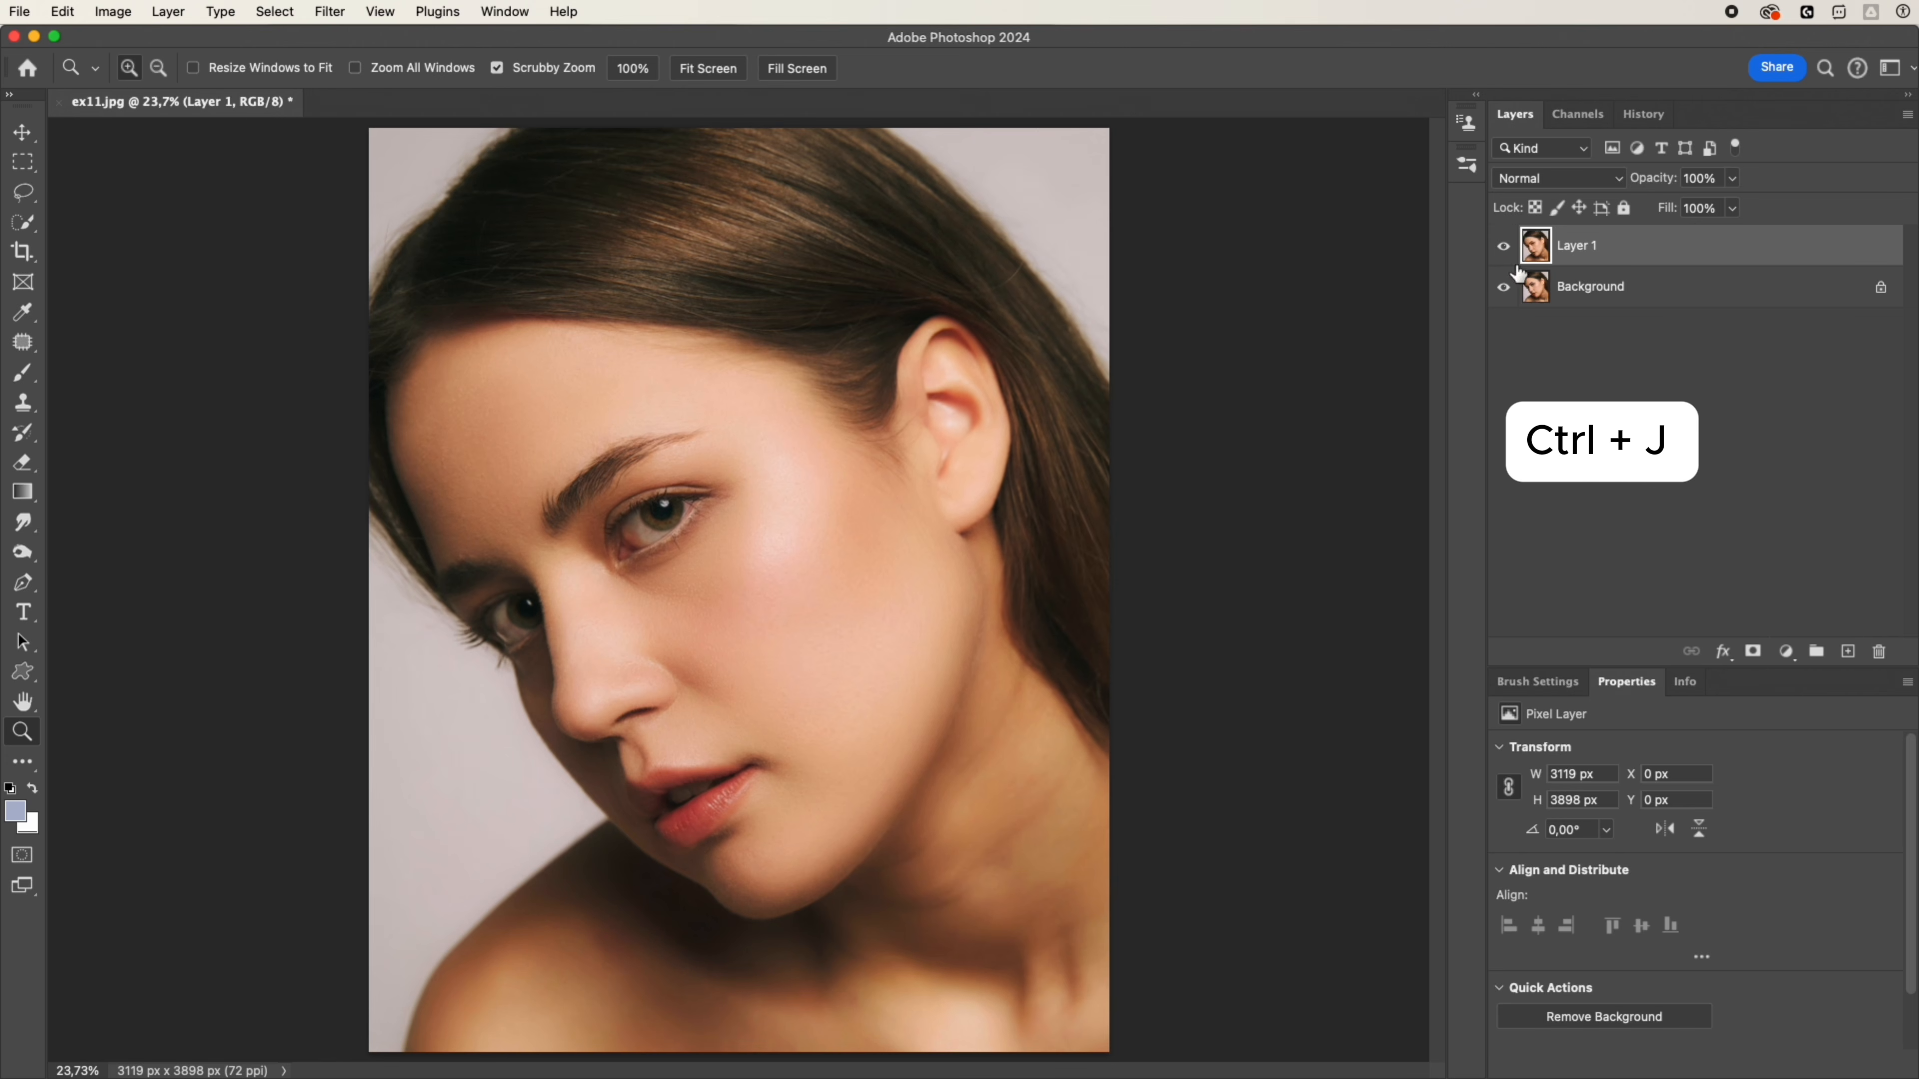
click(1753, 652)
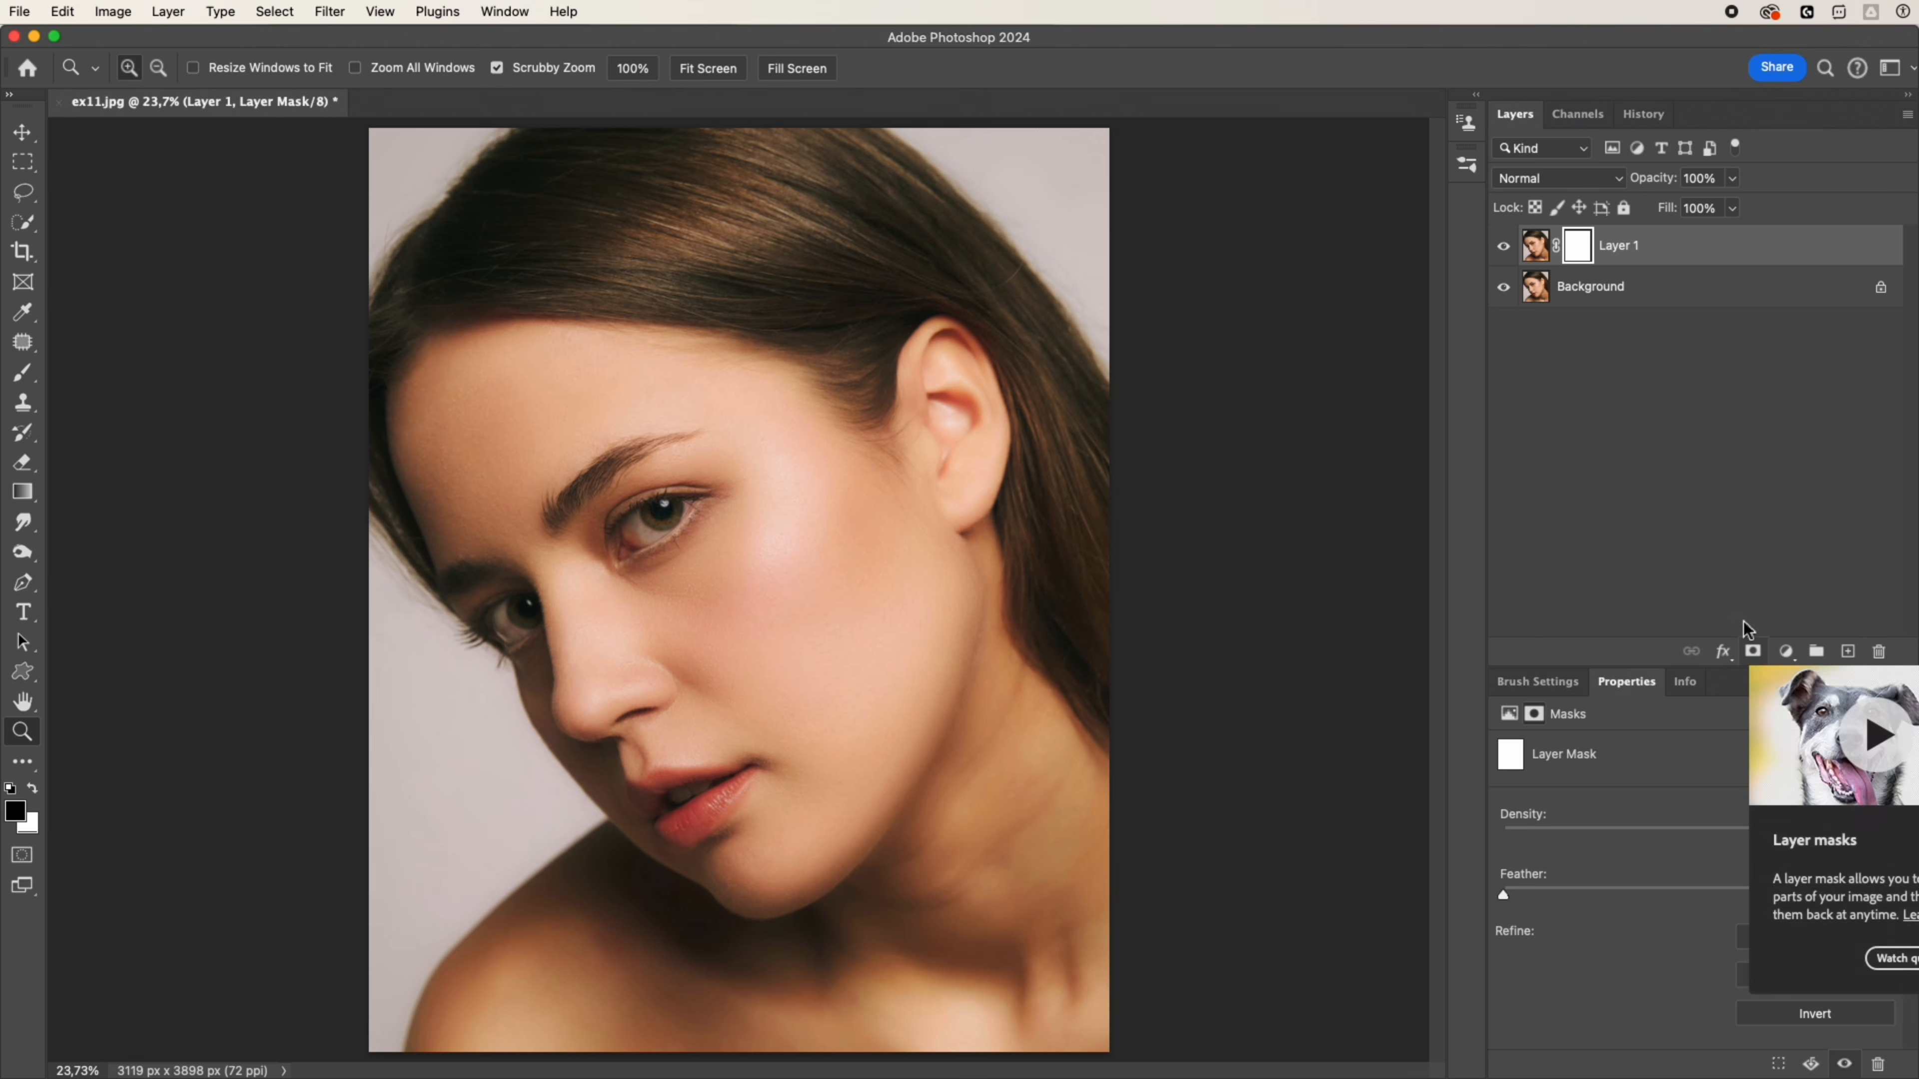
alt+click(1577, 245)
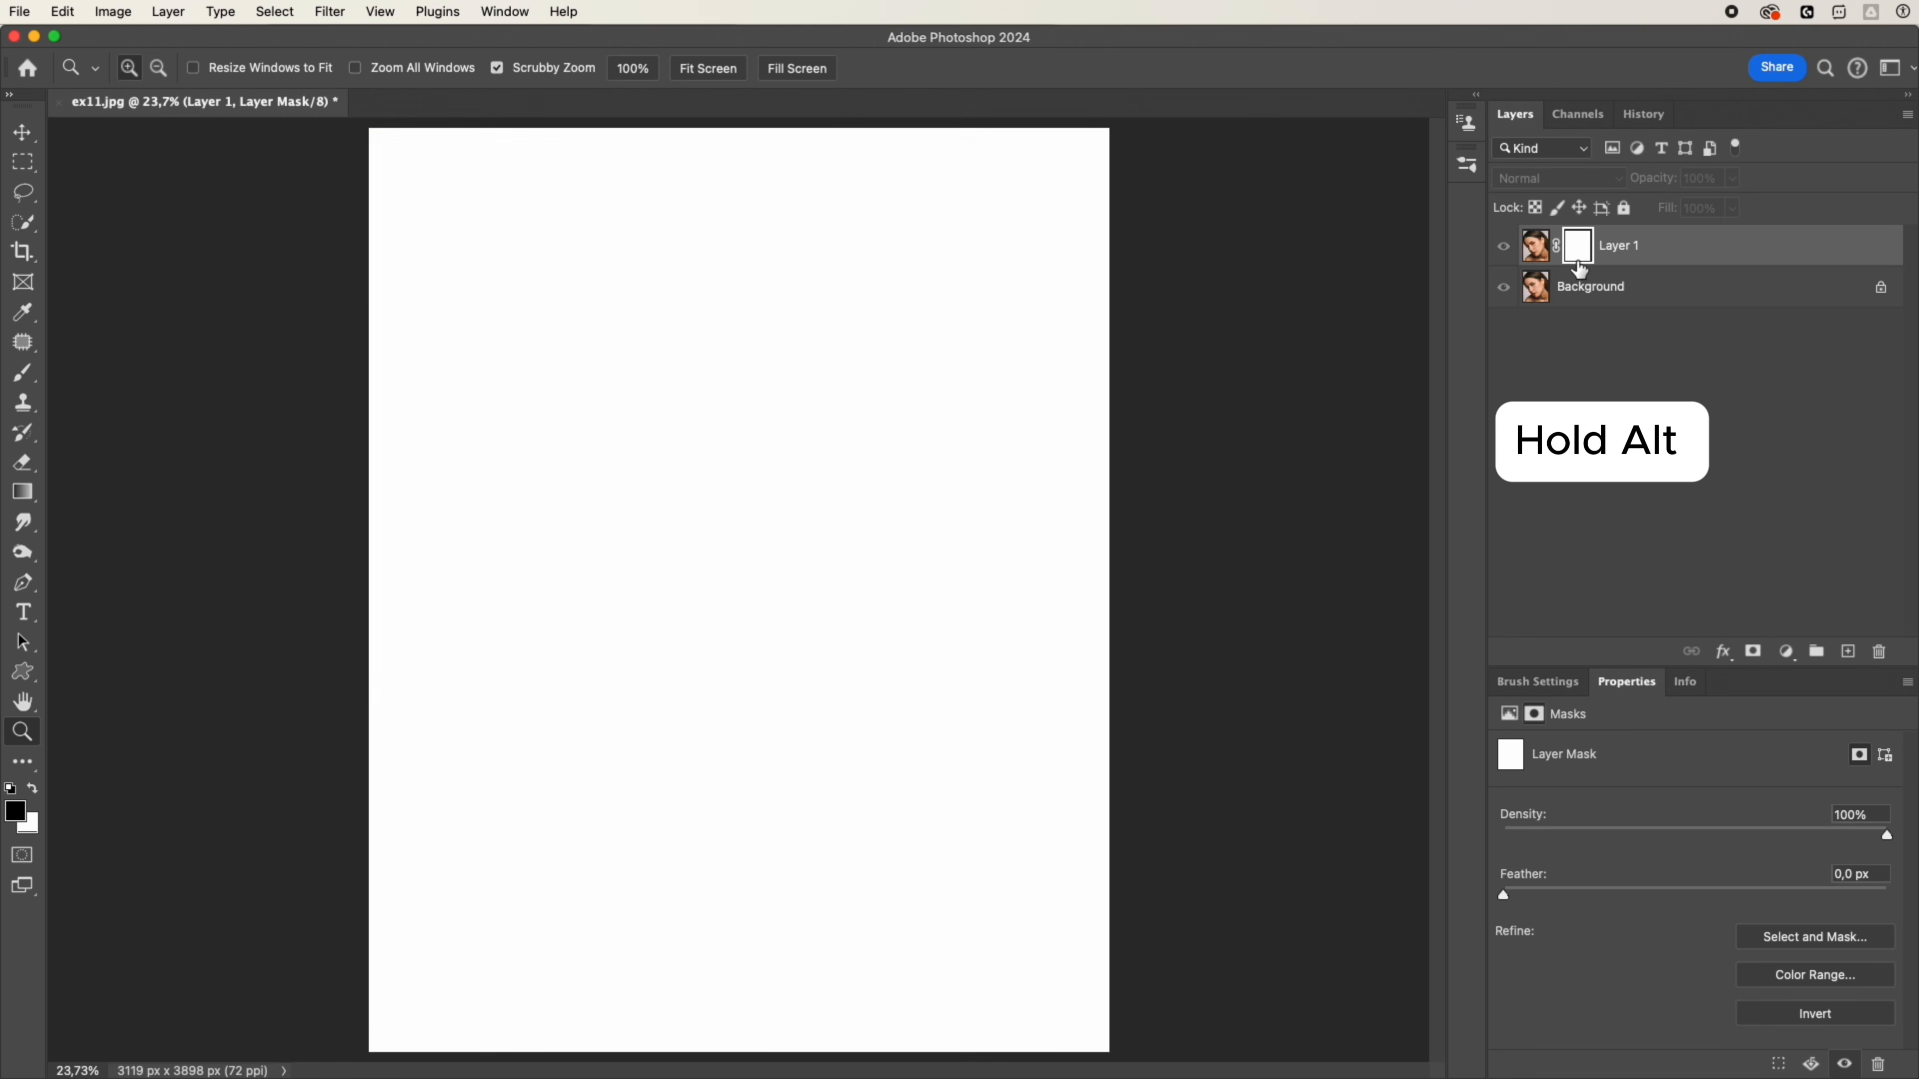
Step: Apply the Background layer's RGB channel to the mask with Subtract blending, 100% opacity, scale 2 and offset 128
click(100, 10)
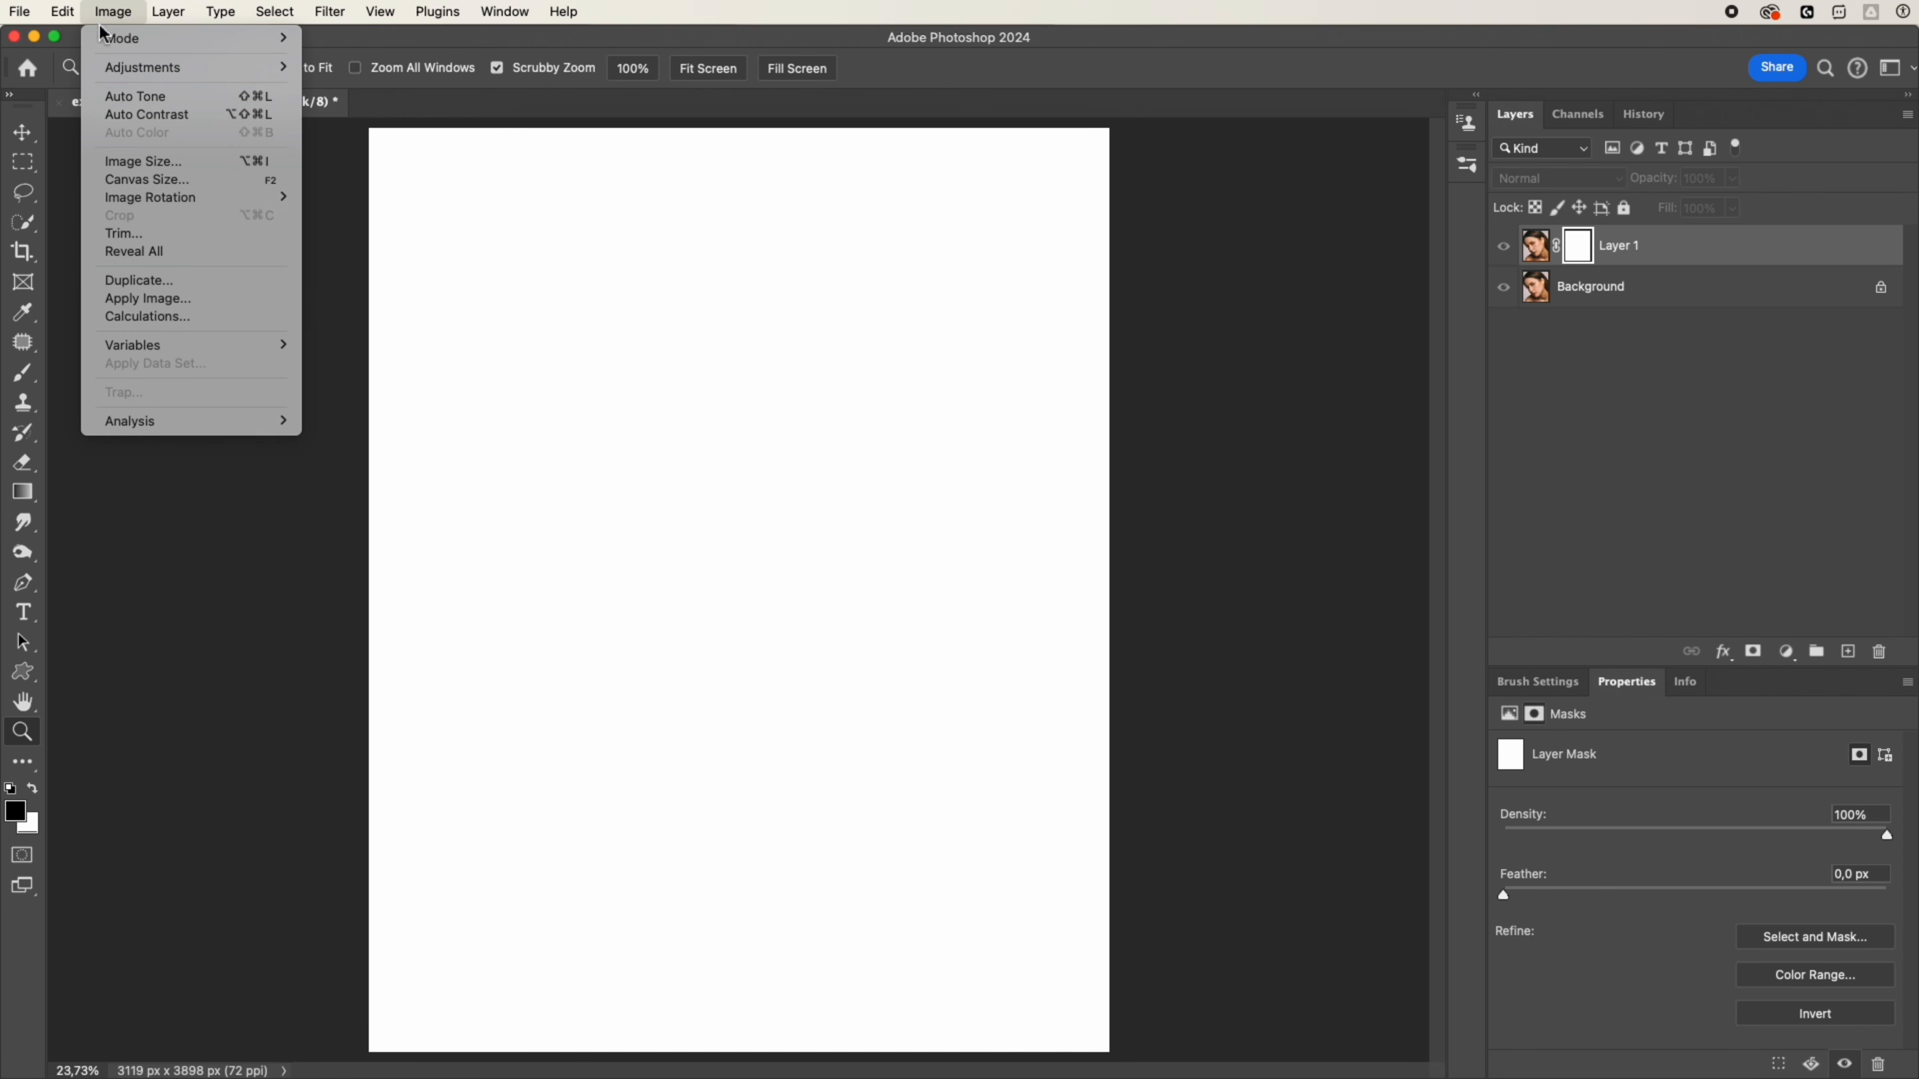
click(139, 301)
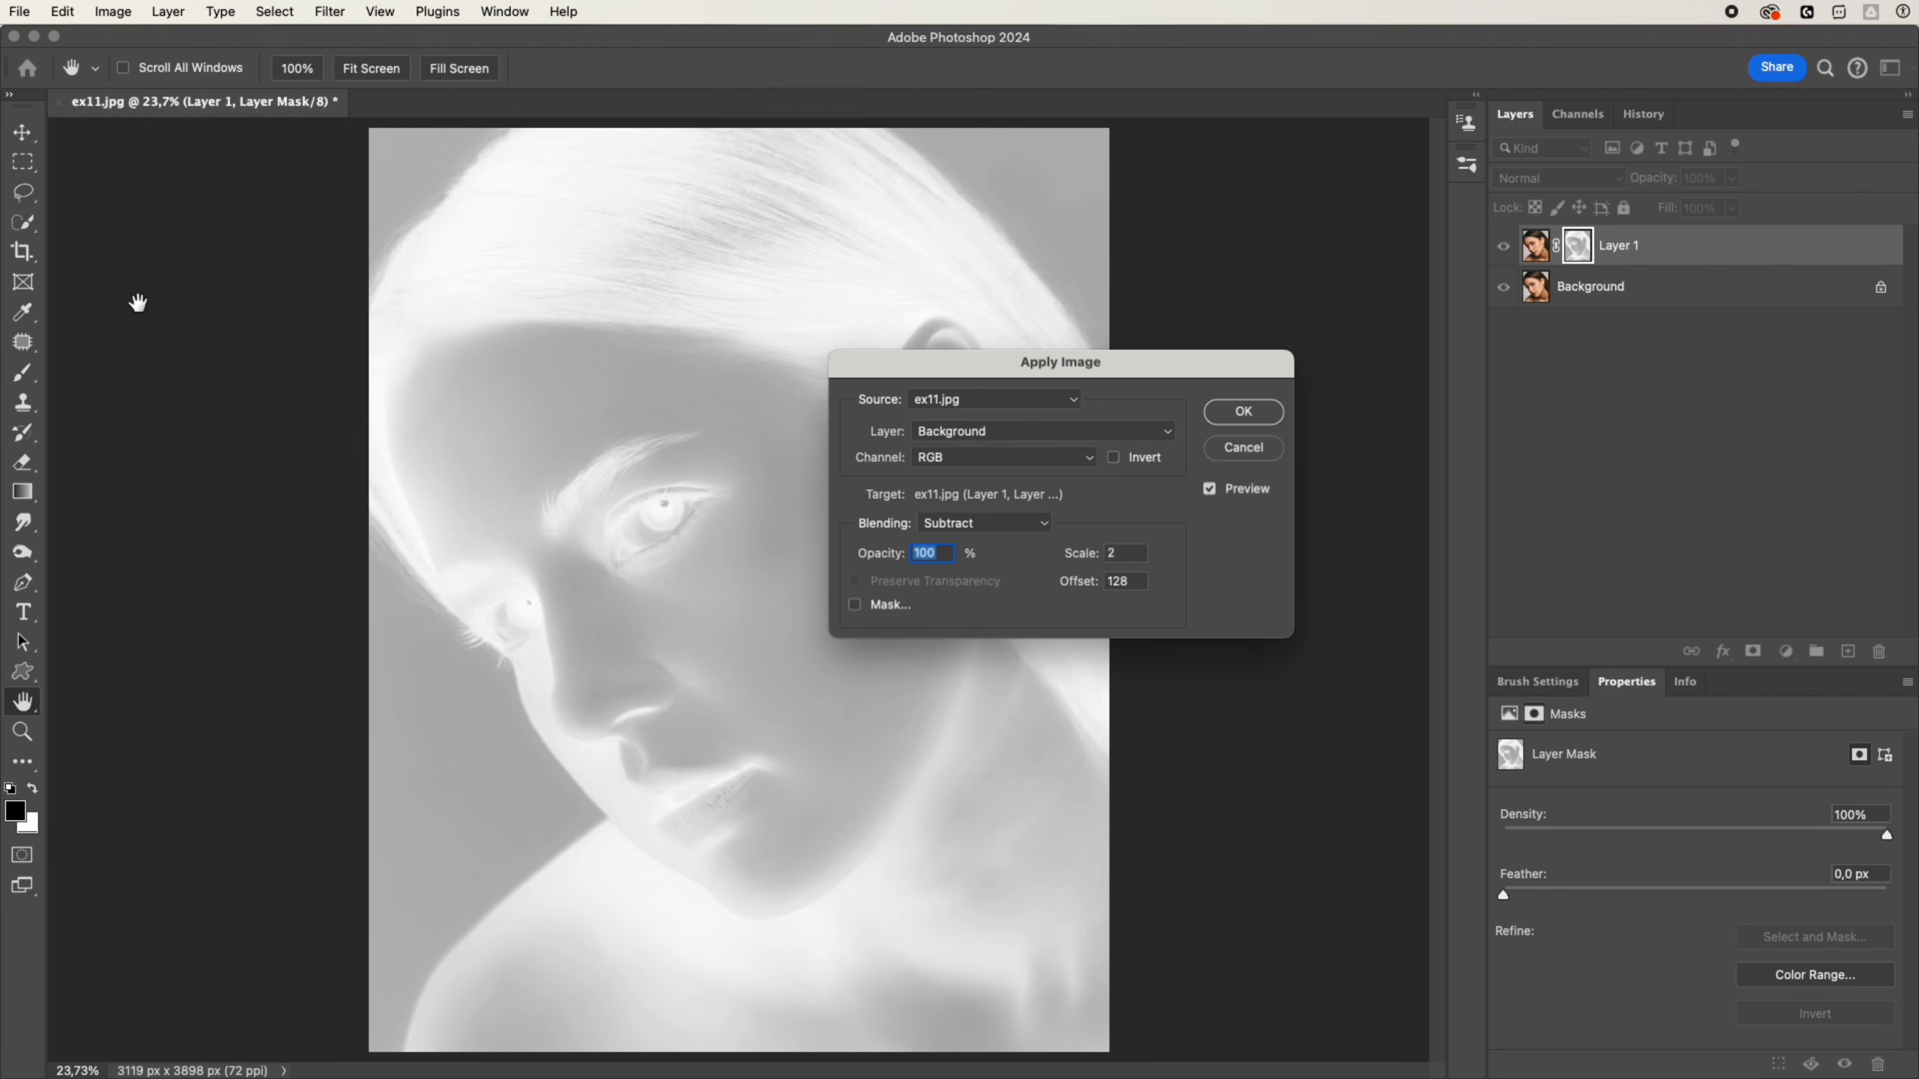
click(952, 431)
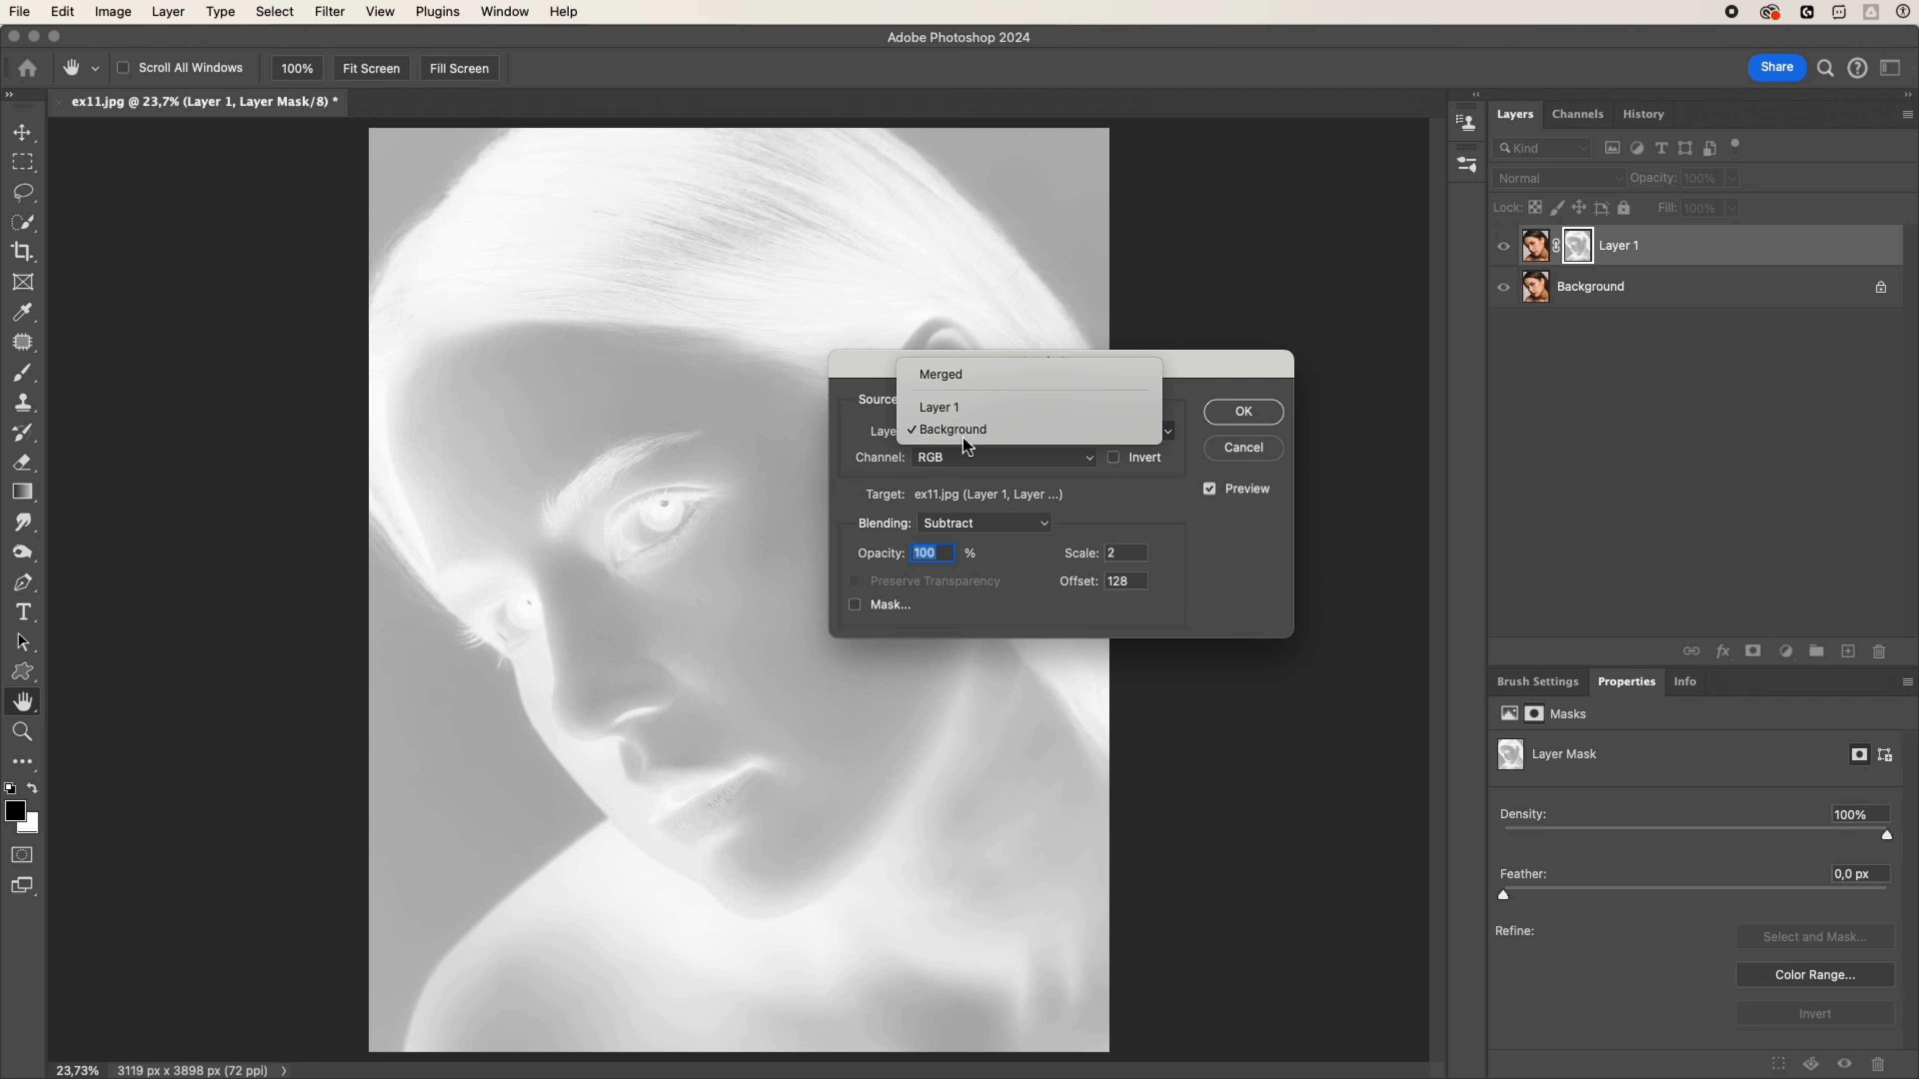
click(955, 433)
click(970, 524)
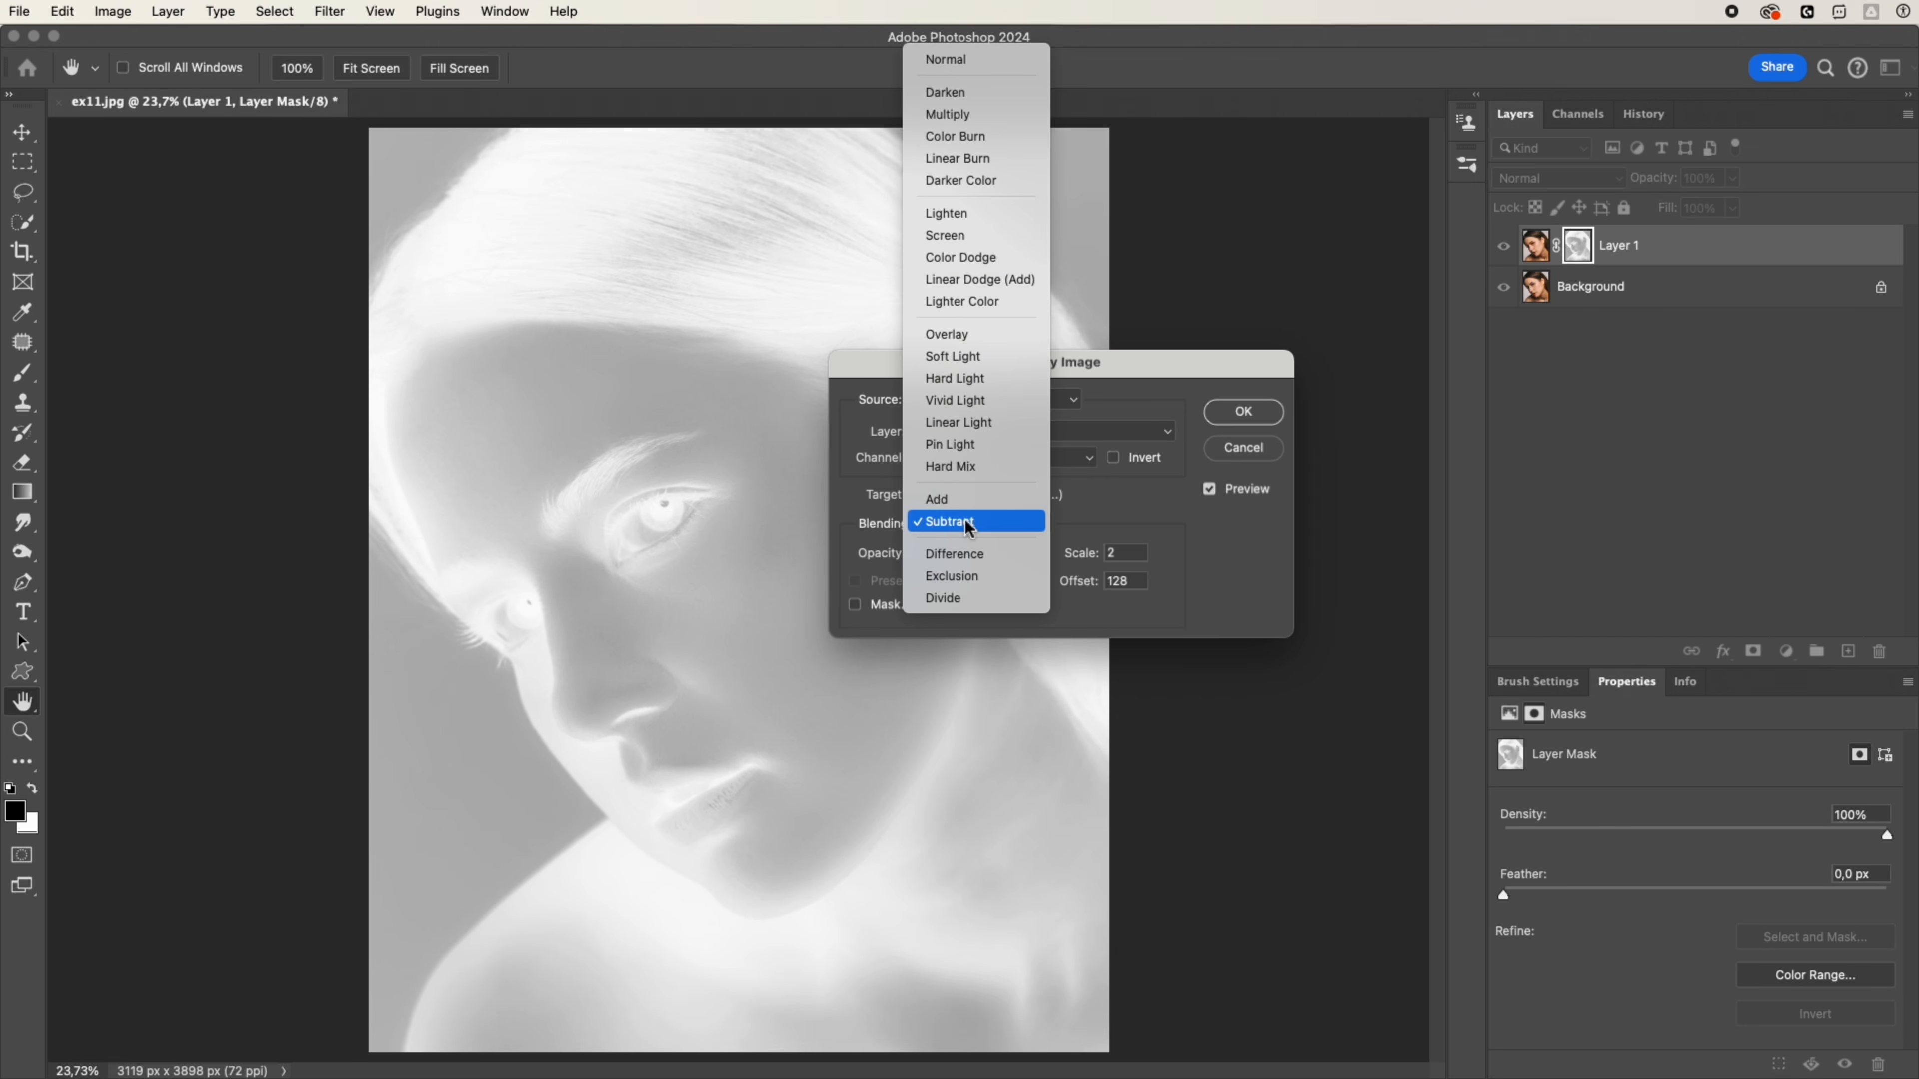
click(969, 524)
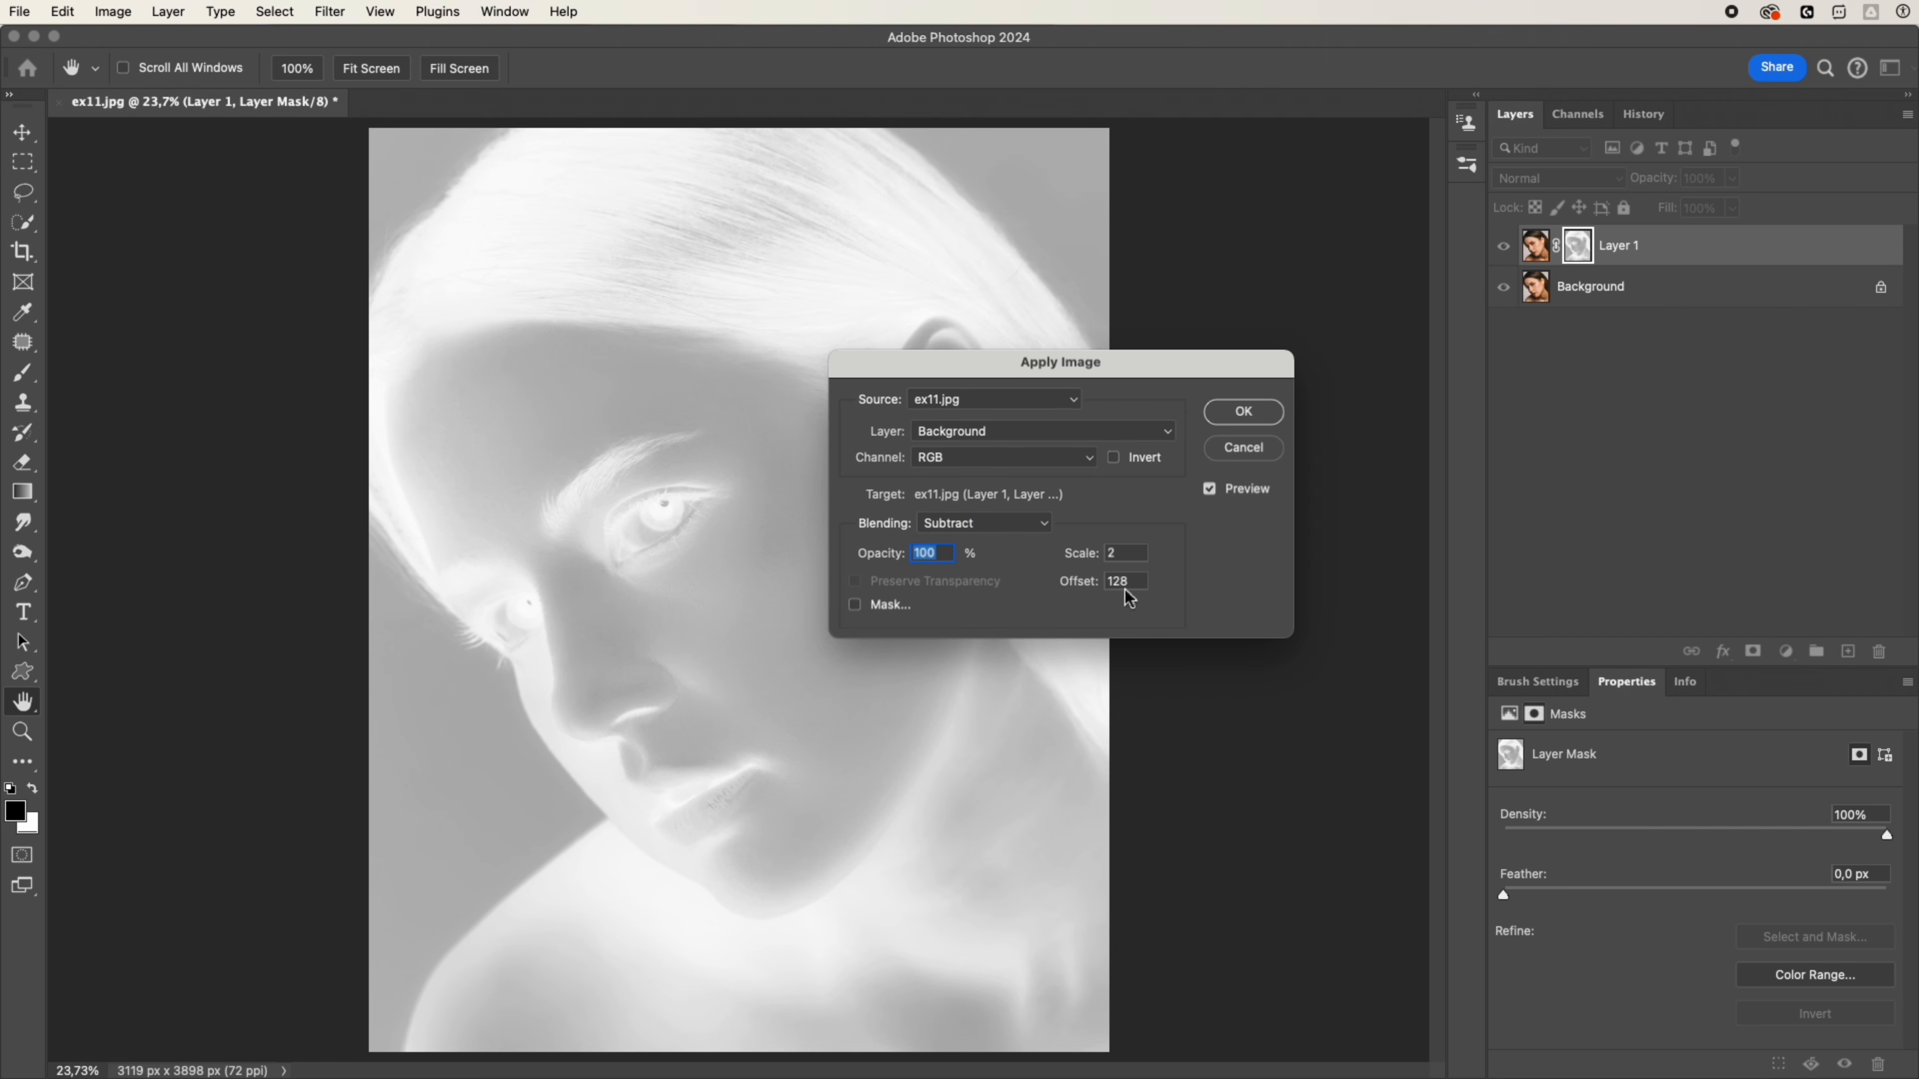
click(1243, 411)
Step: Increase the mask's contrast with Levels, using input values of 188, 0.70 and 238
key(ctrl+l)
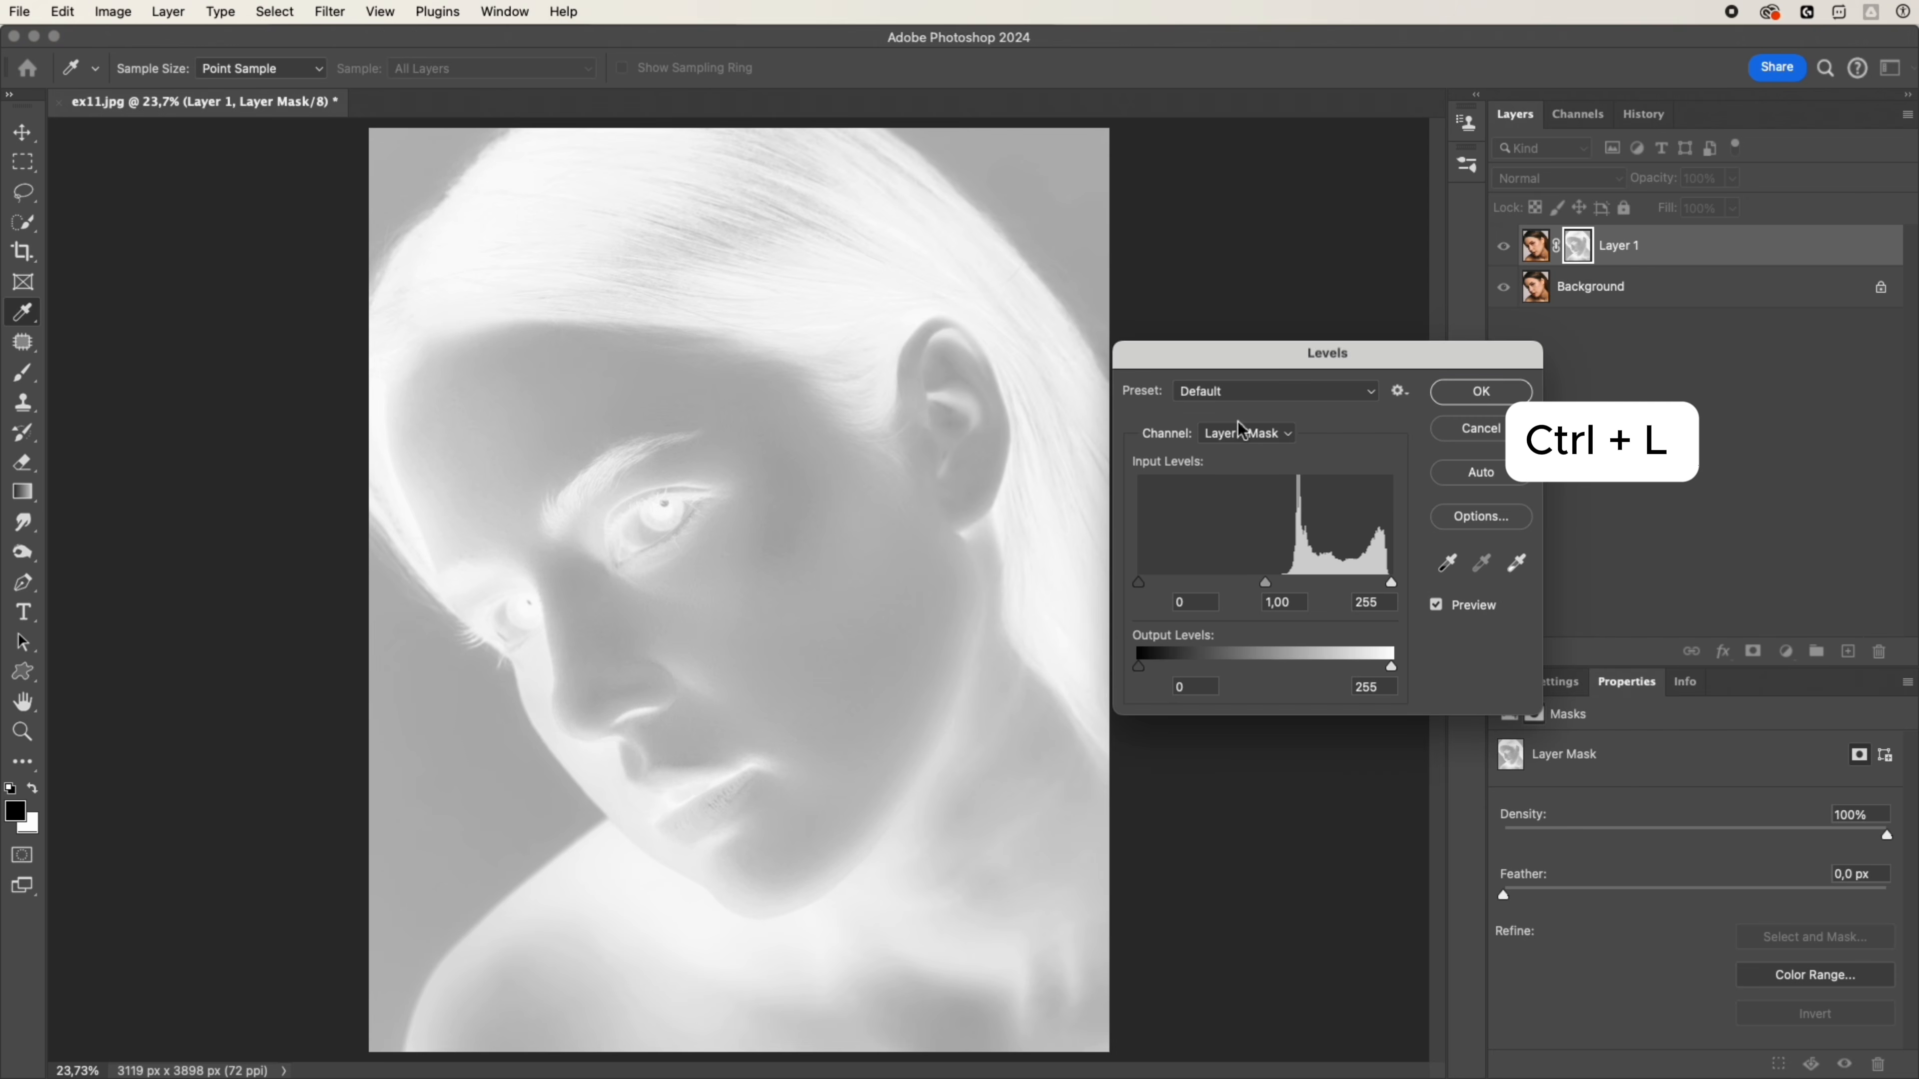
drag(1138, 582, 1256, 582)
drag(1391, 582, 1369, 582)
drag(1256, 582, 1355, 584)
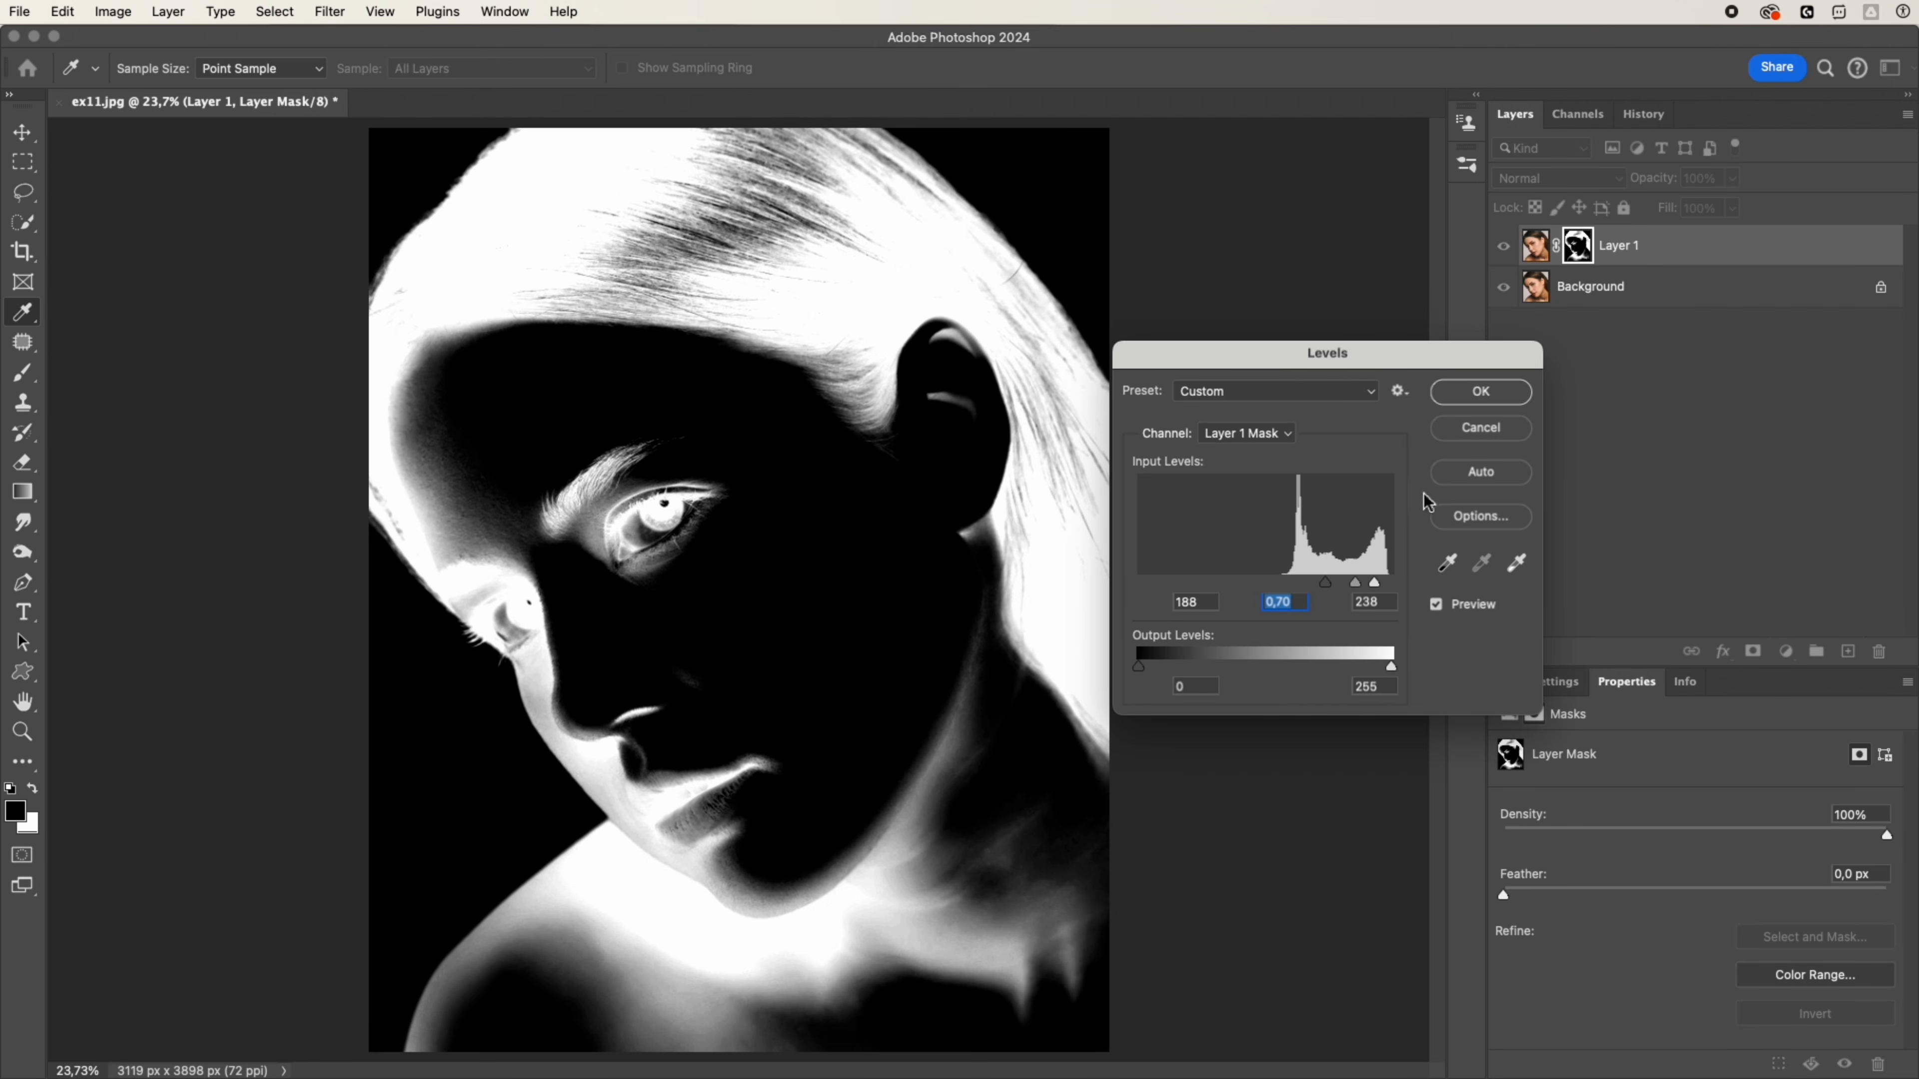
click(1478, 393)
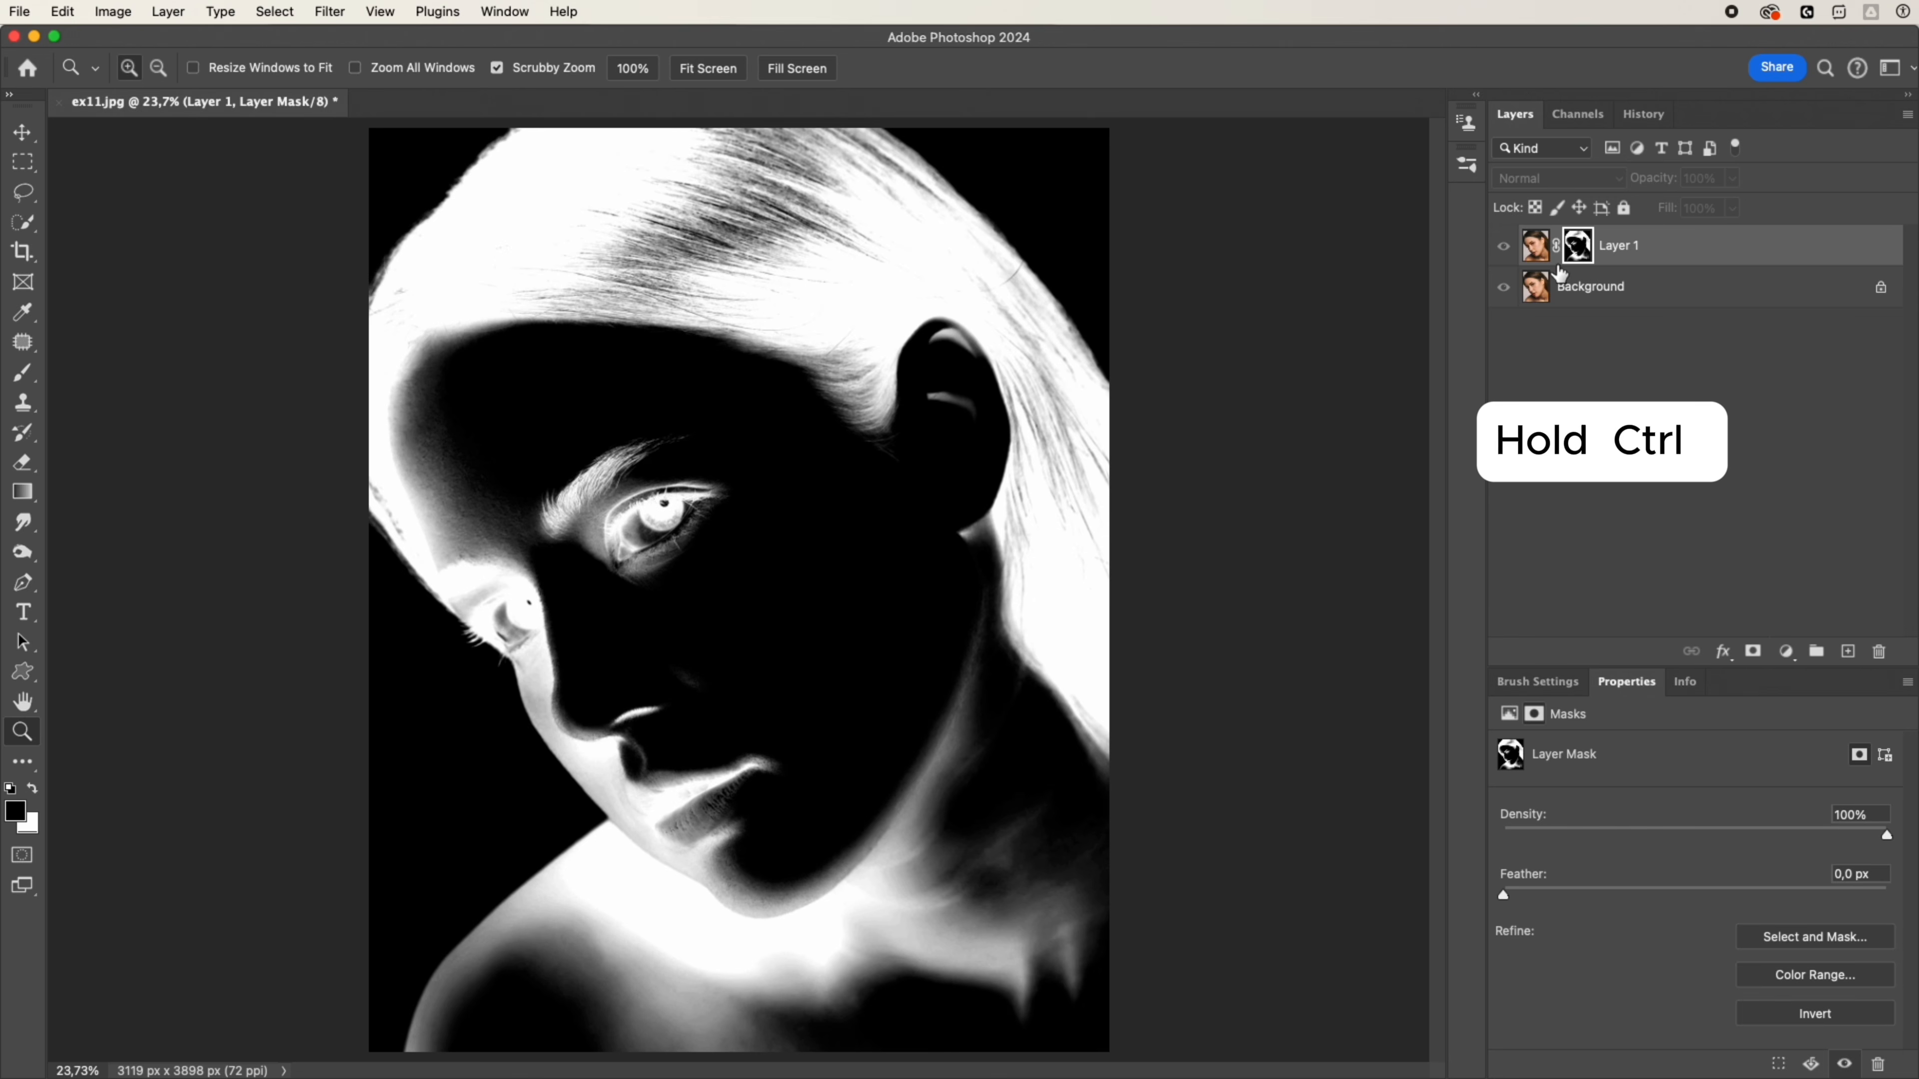
Step: Load Layer 1's mask as a selection, copy the selected photo pixels to a new layer, and view that layer alone to check it
ctrl+click(1577, 255)
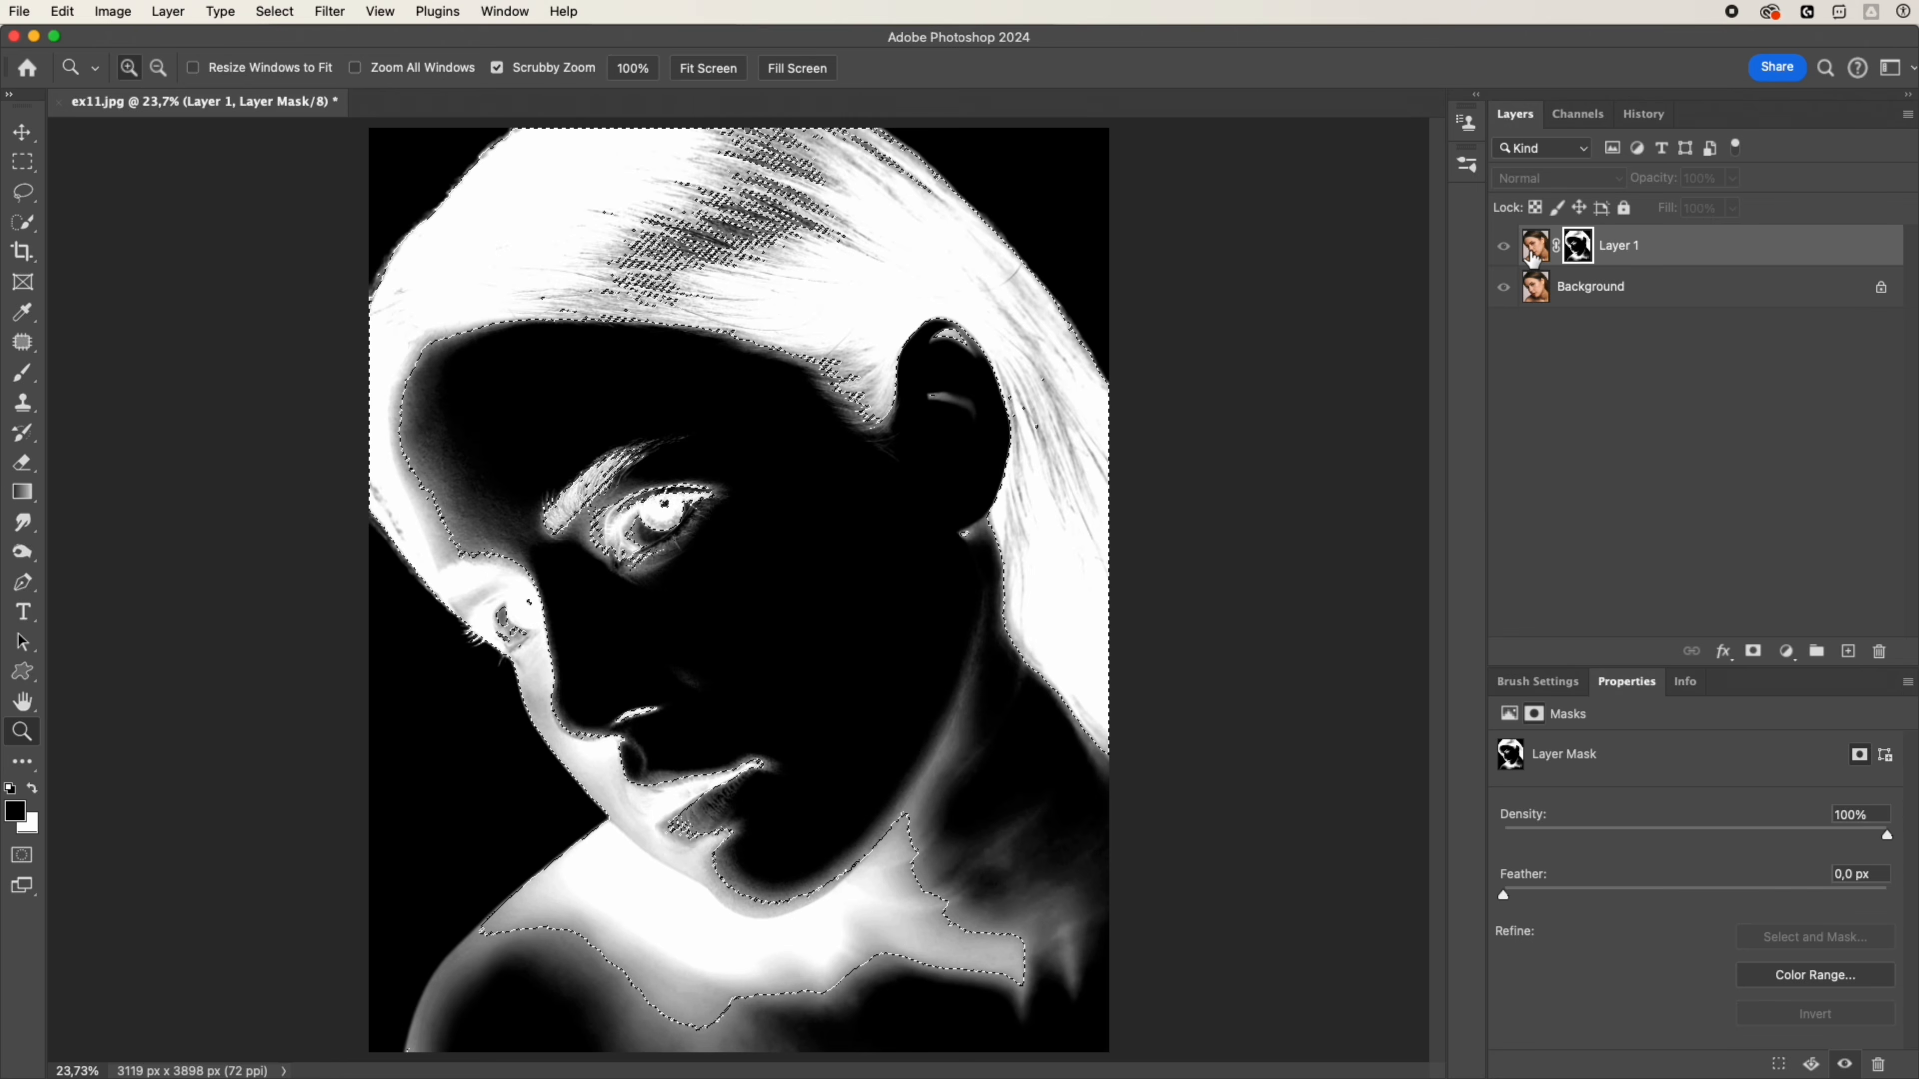
click(1531, 256)
key(ctrl+j)
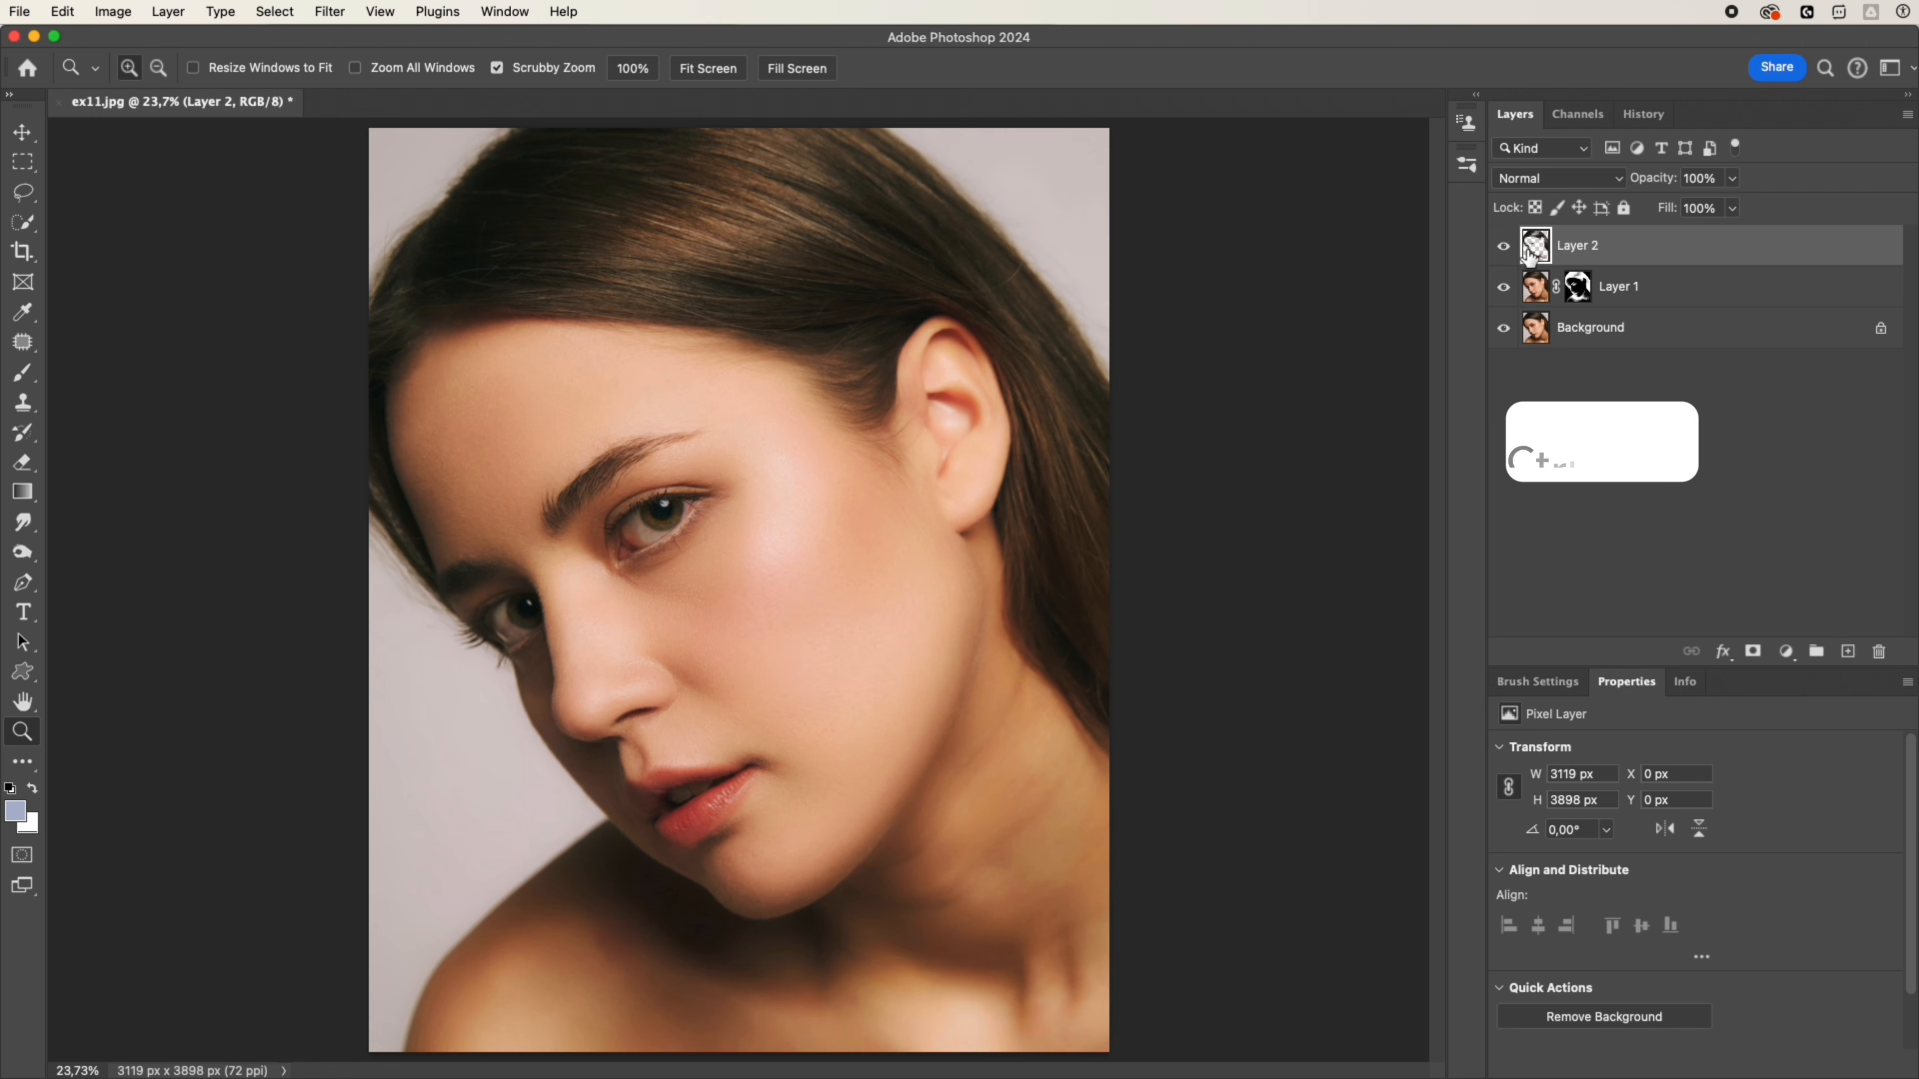
alt+click(1504, 248)
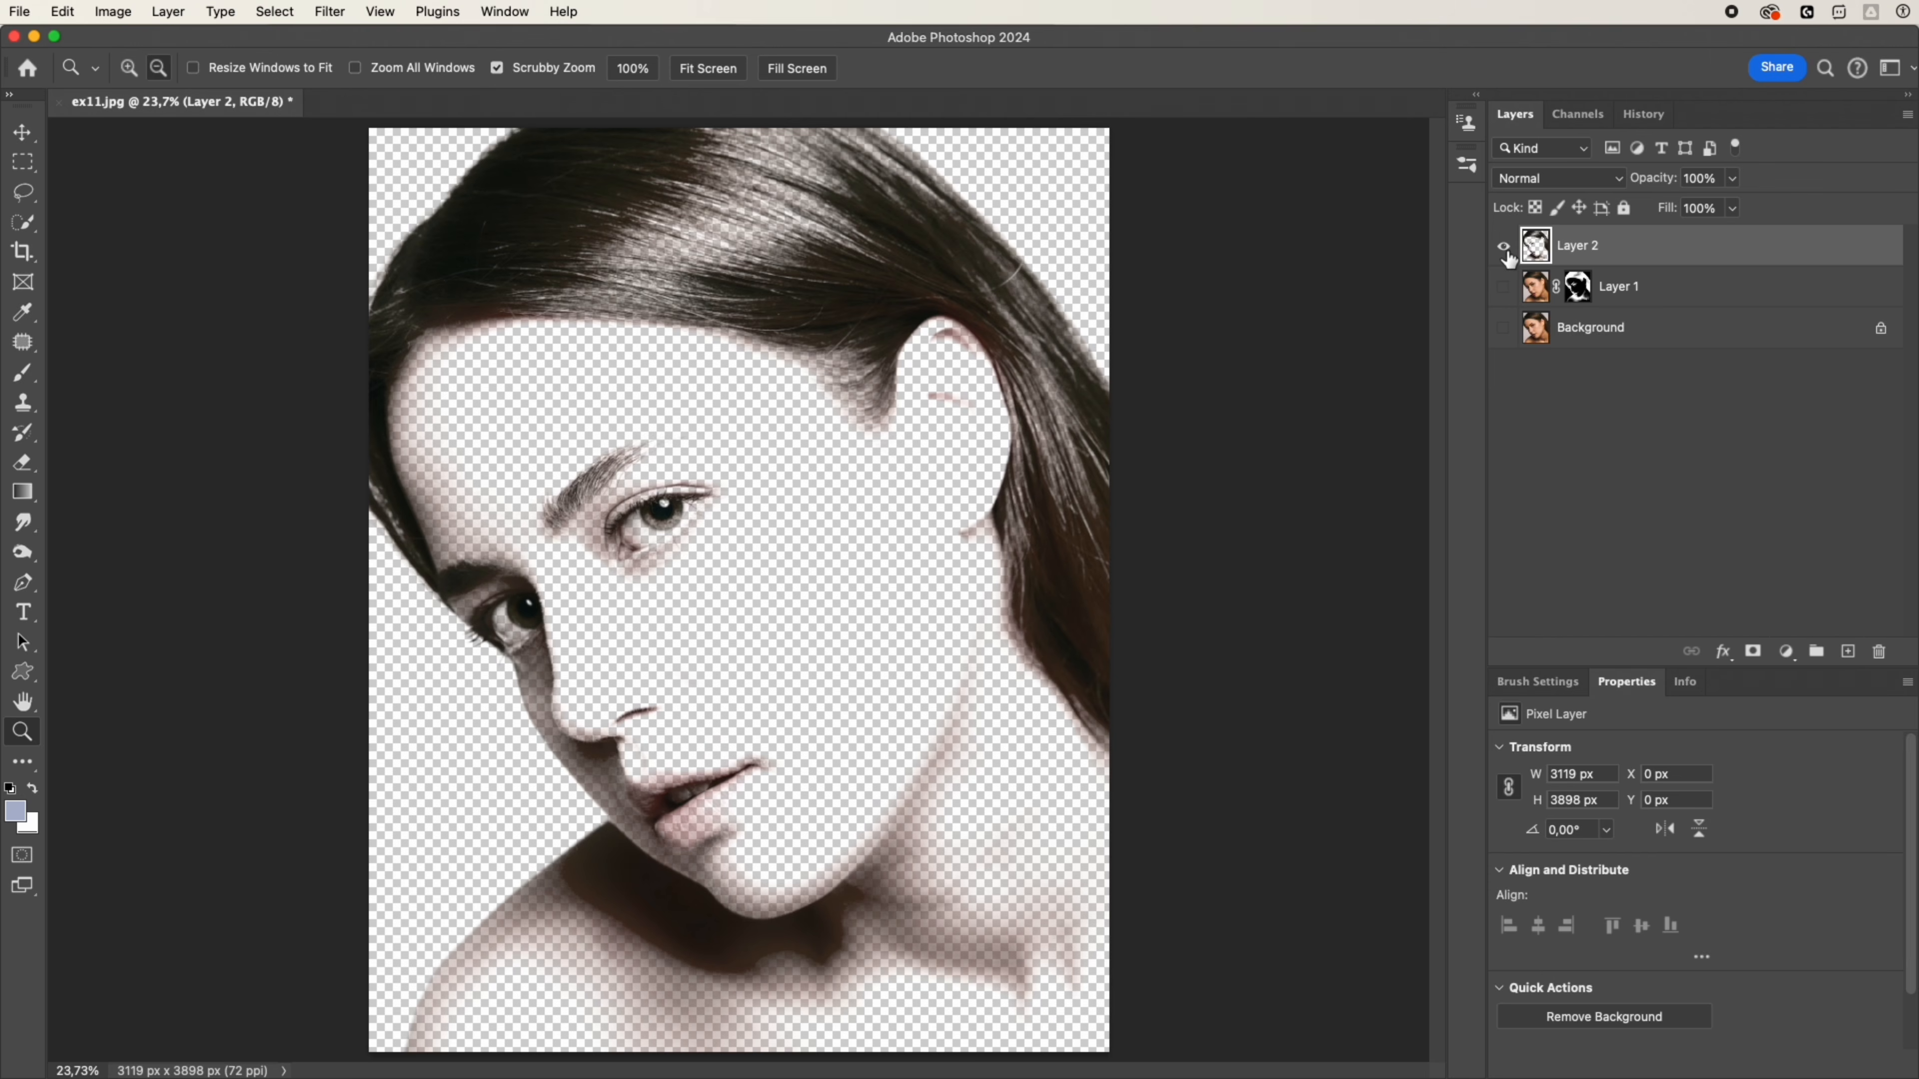
alt+click(1504, 249)
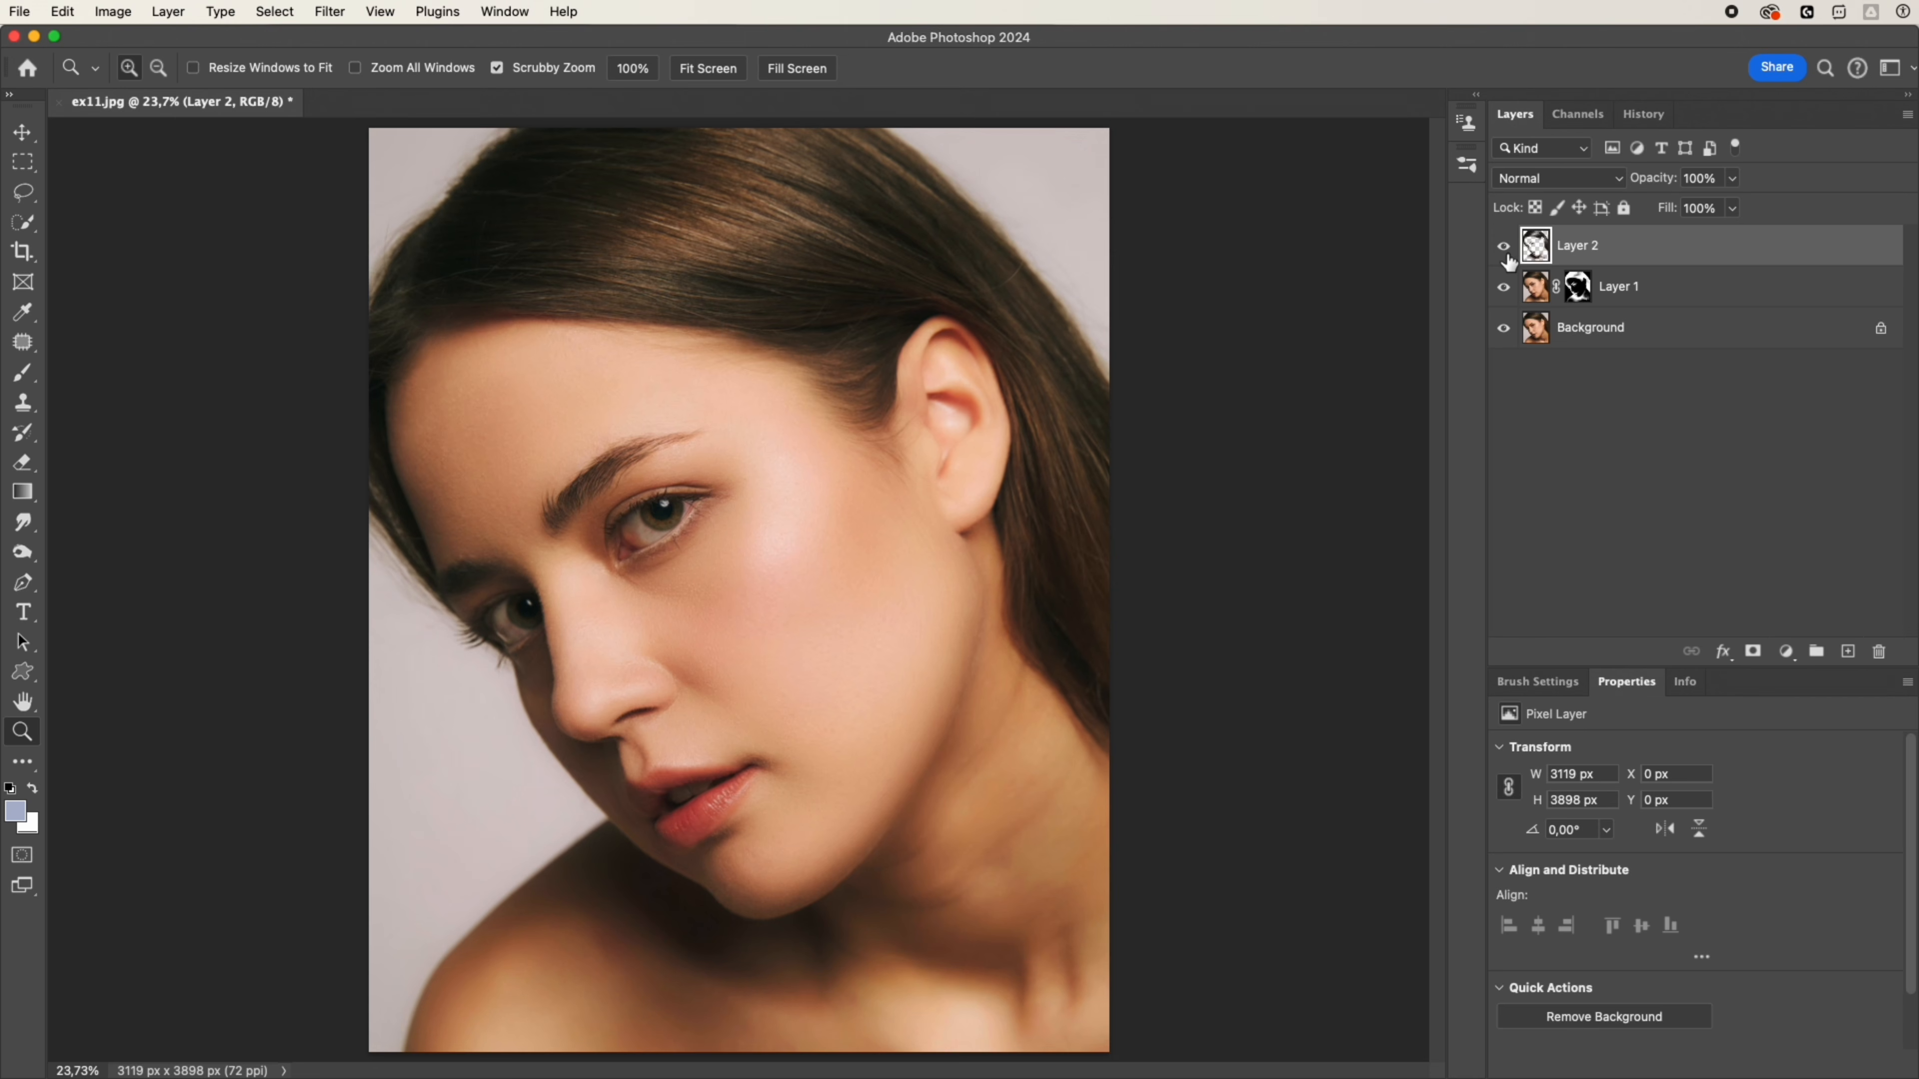
Step: Apply a High Pass filter with a radius of 2.0 pixels to the layer of copied dark areas
click(332, 14)
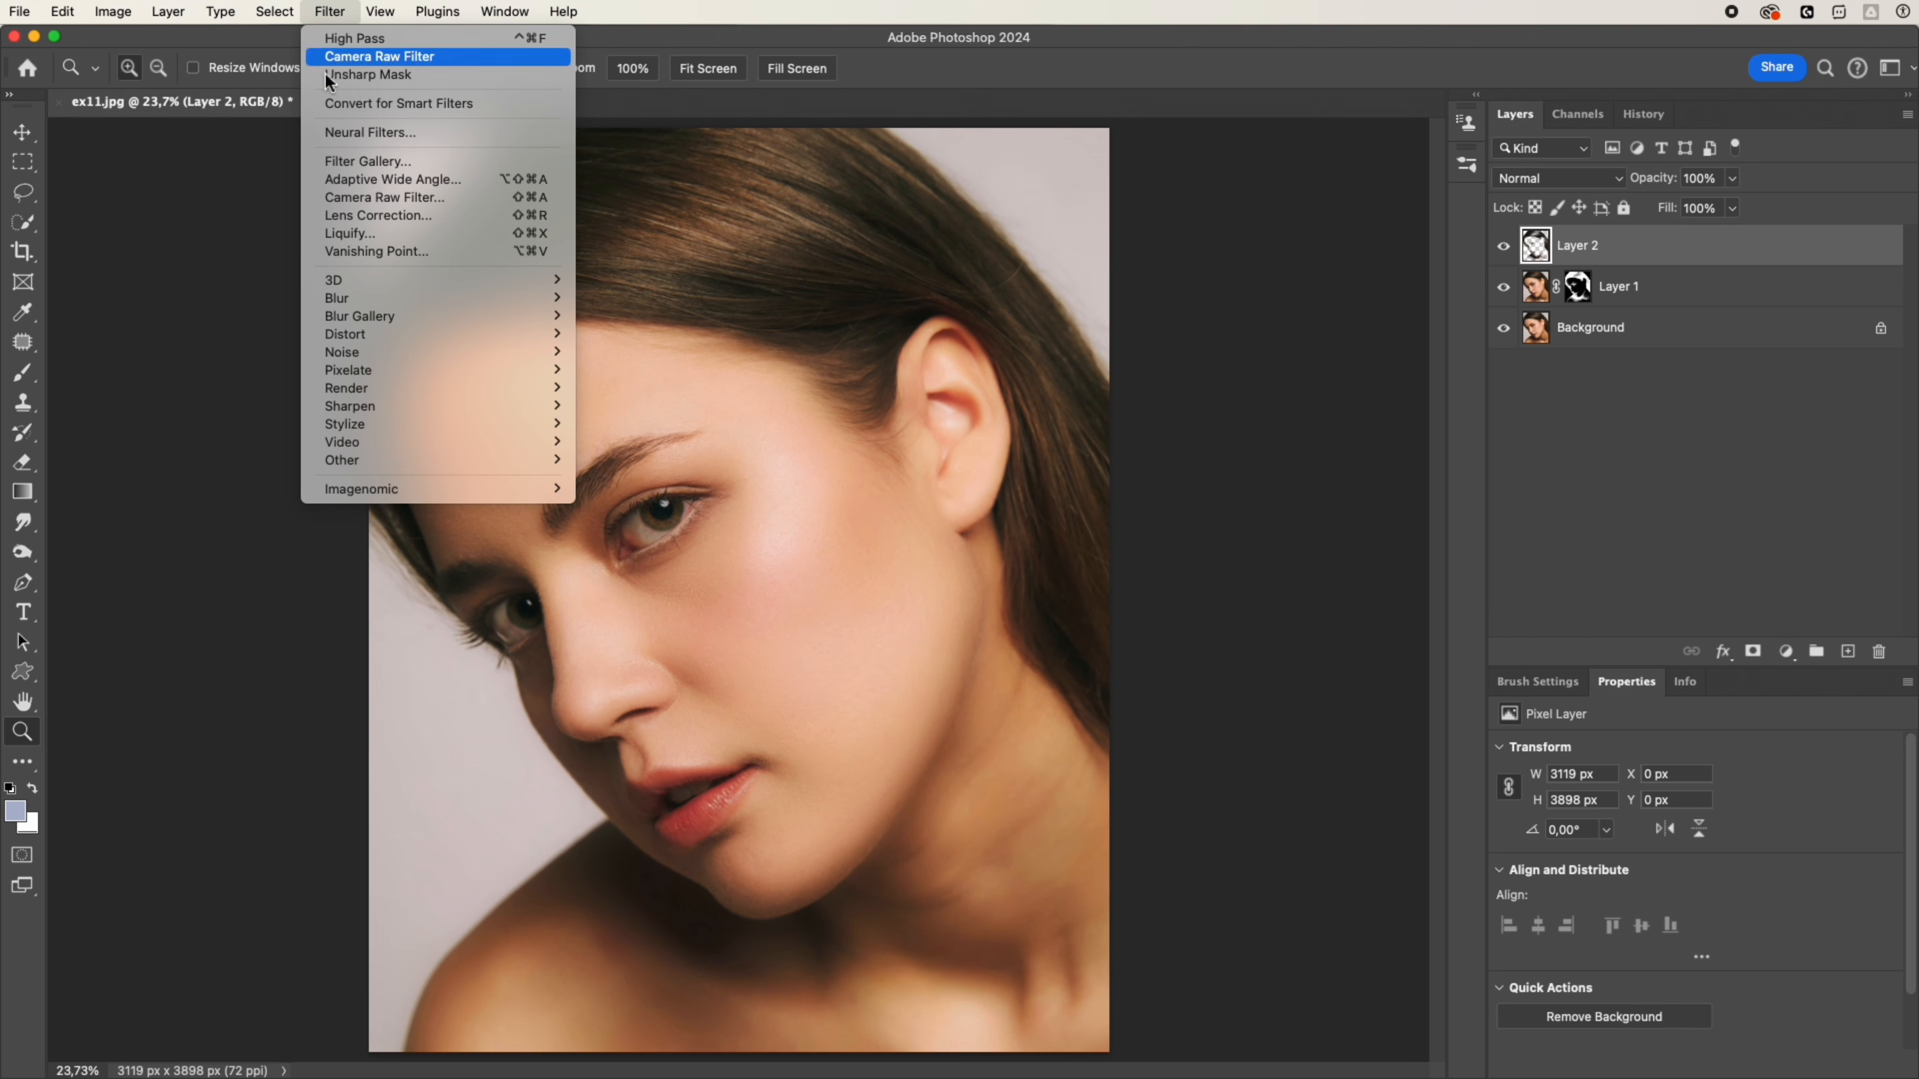
mouse_move(346, 463)
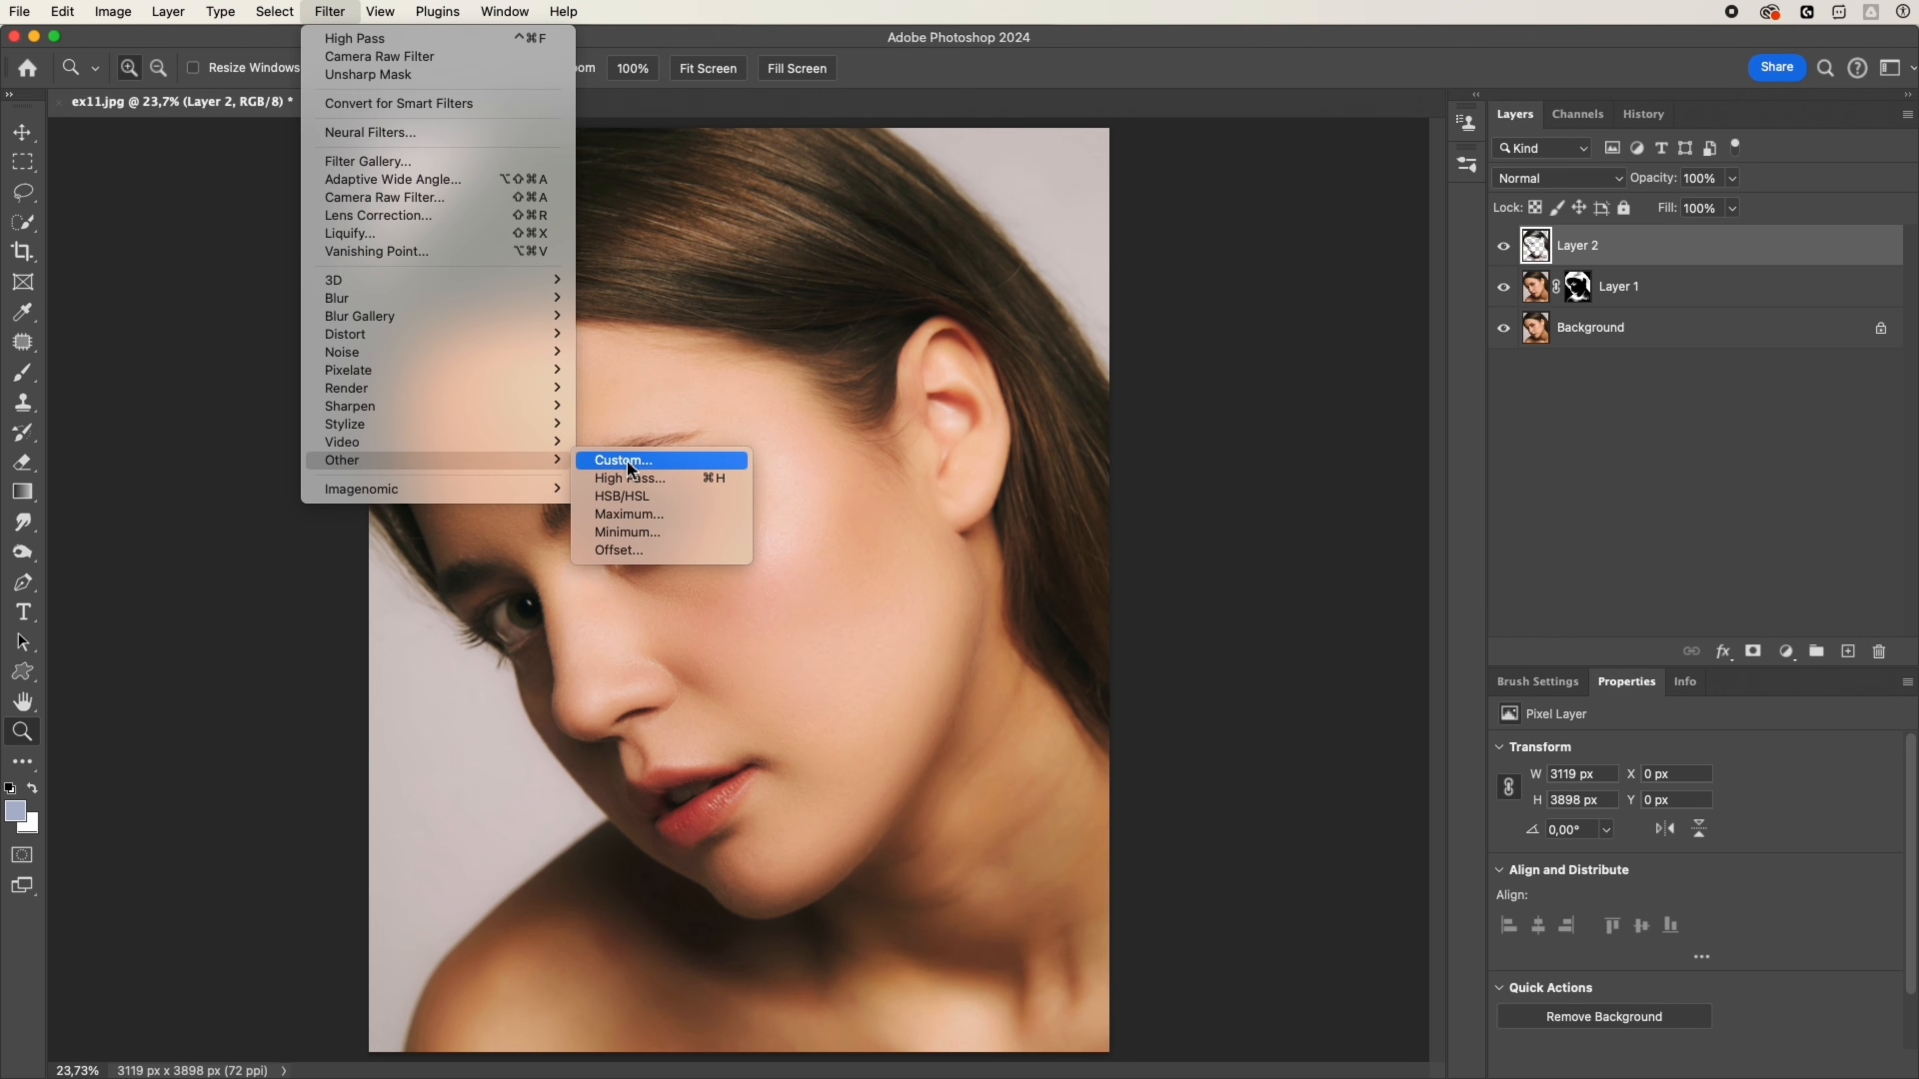
click(633, 477)
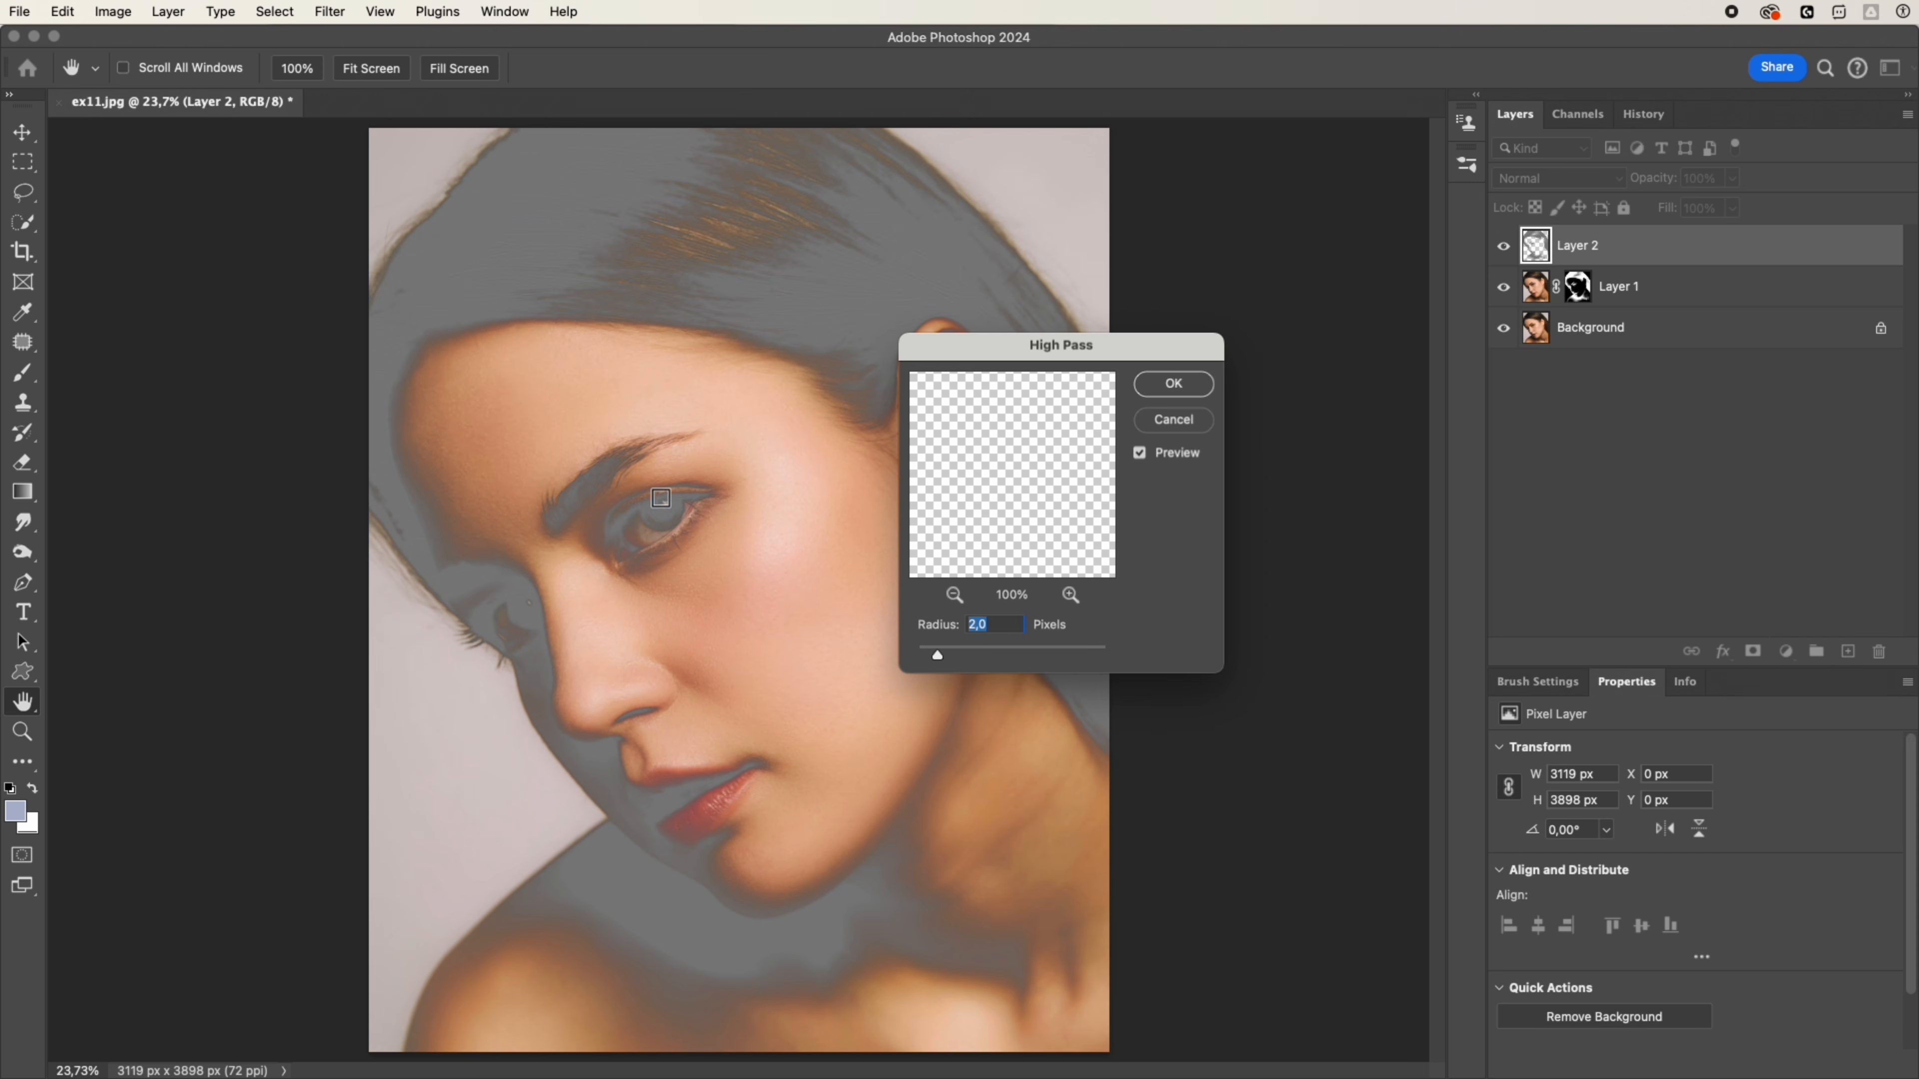
click(1136, 391)
Step: Set the High Pass layer's blending mode to Overlay and inspect the sharpening around the eyes
key(z)
click(1517, 179)
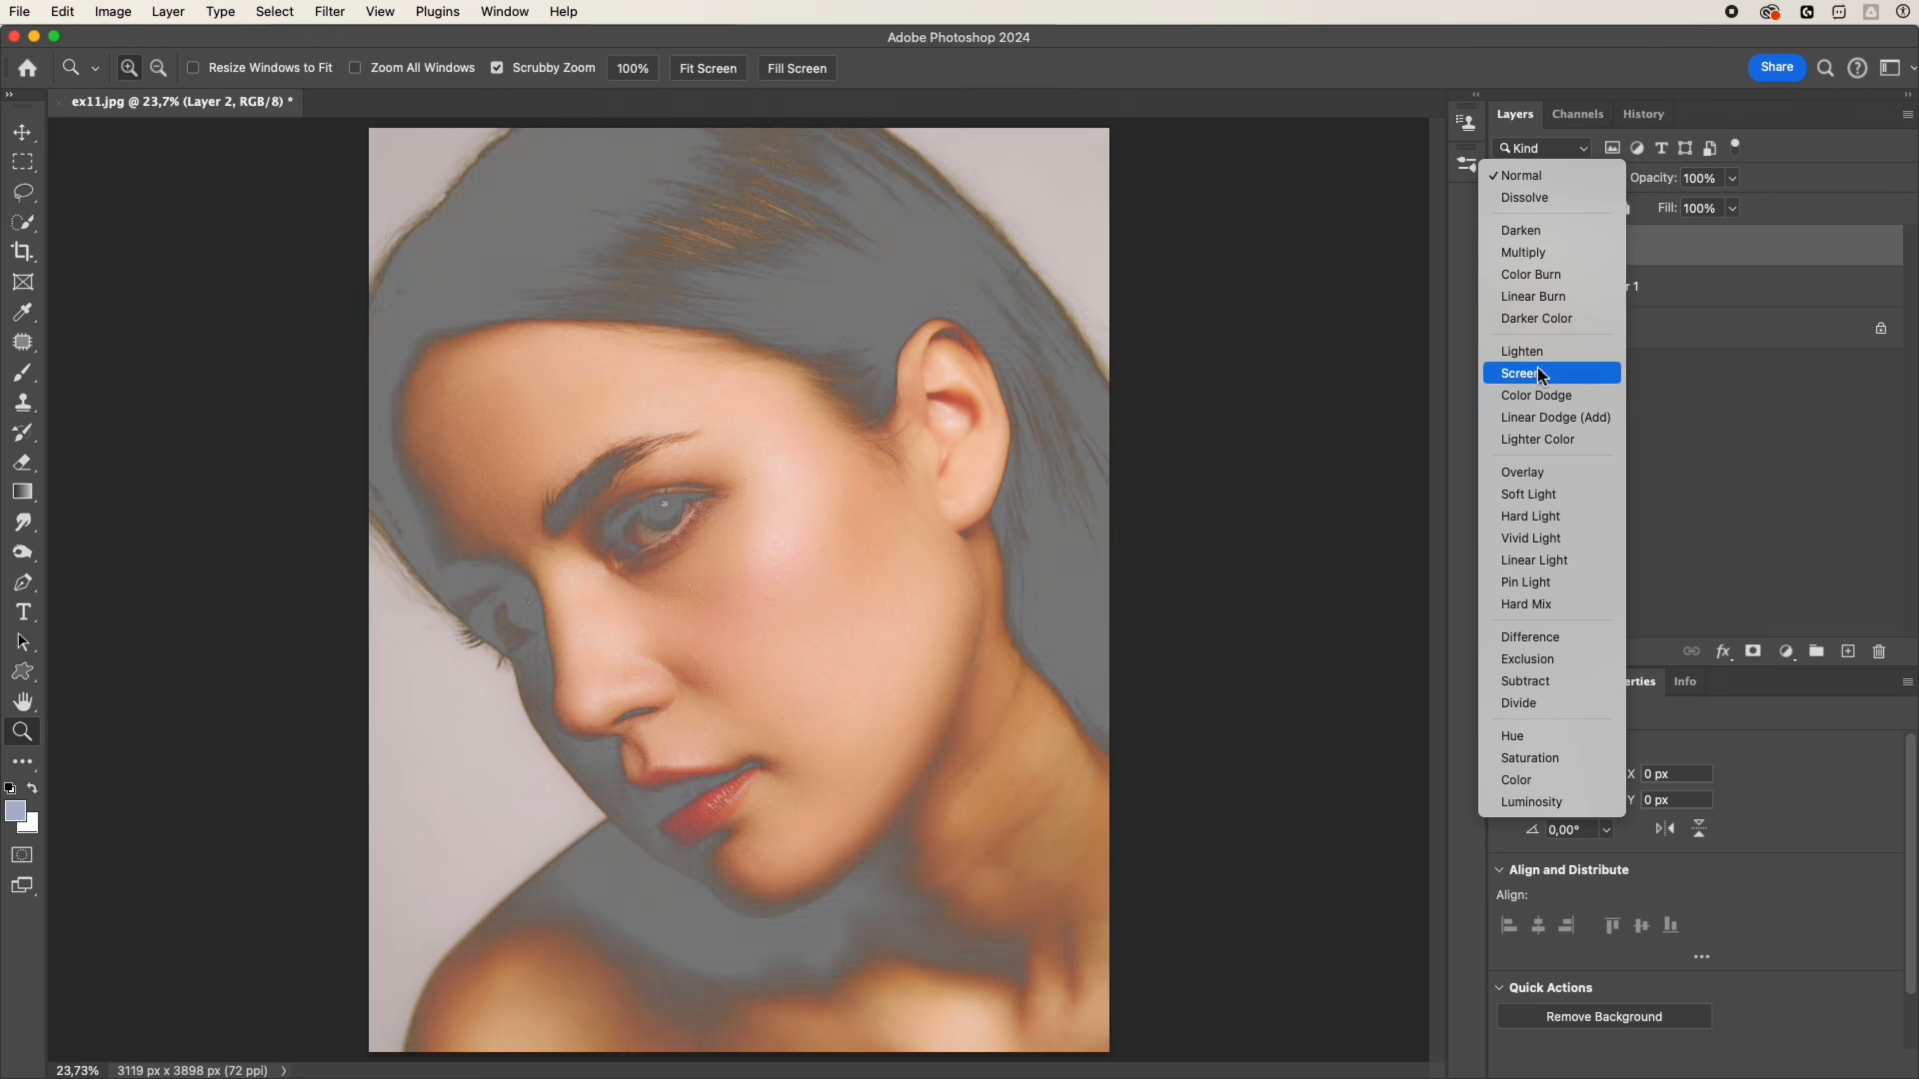
click(1537, 474)
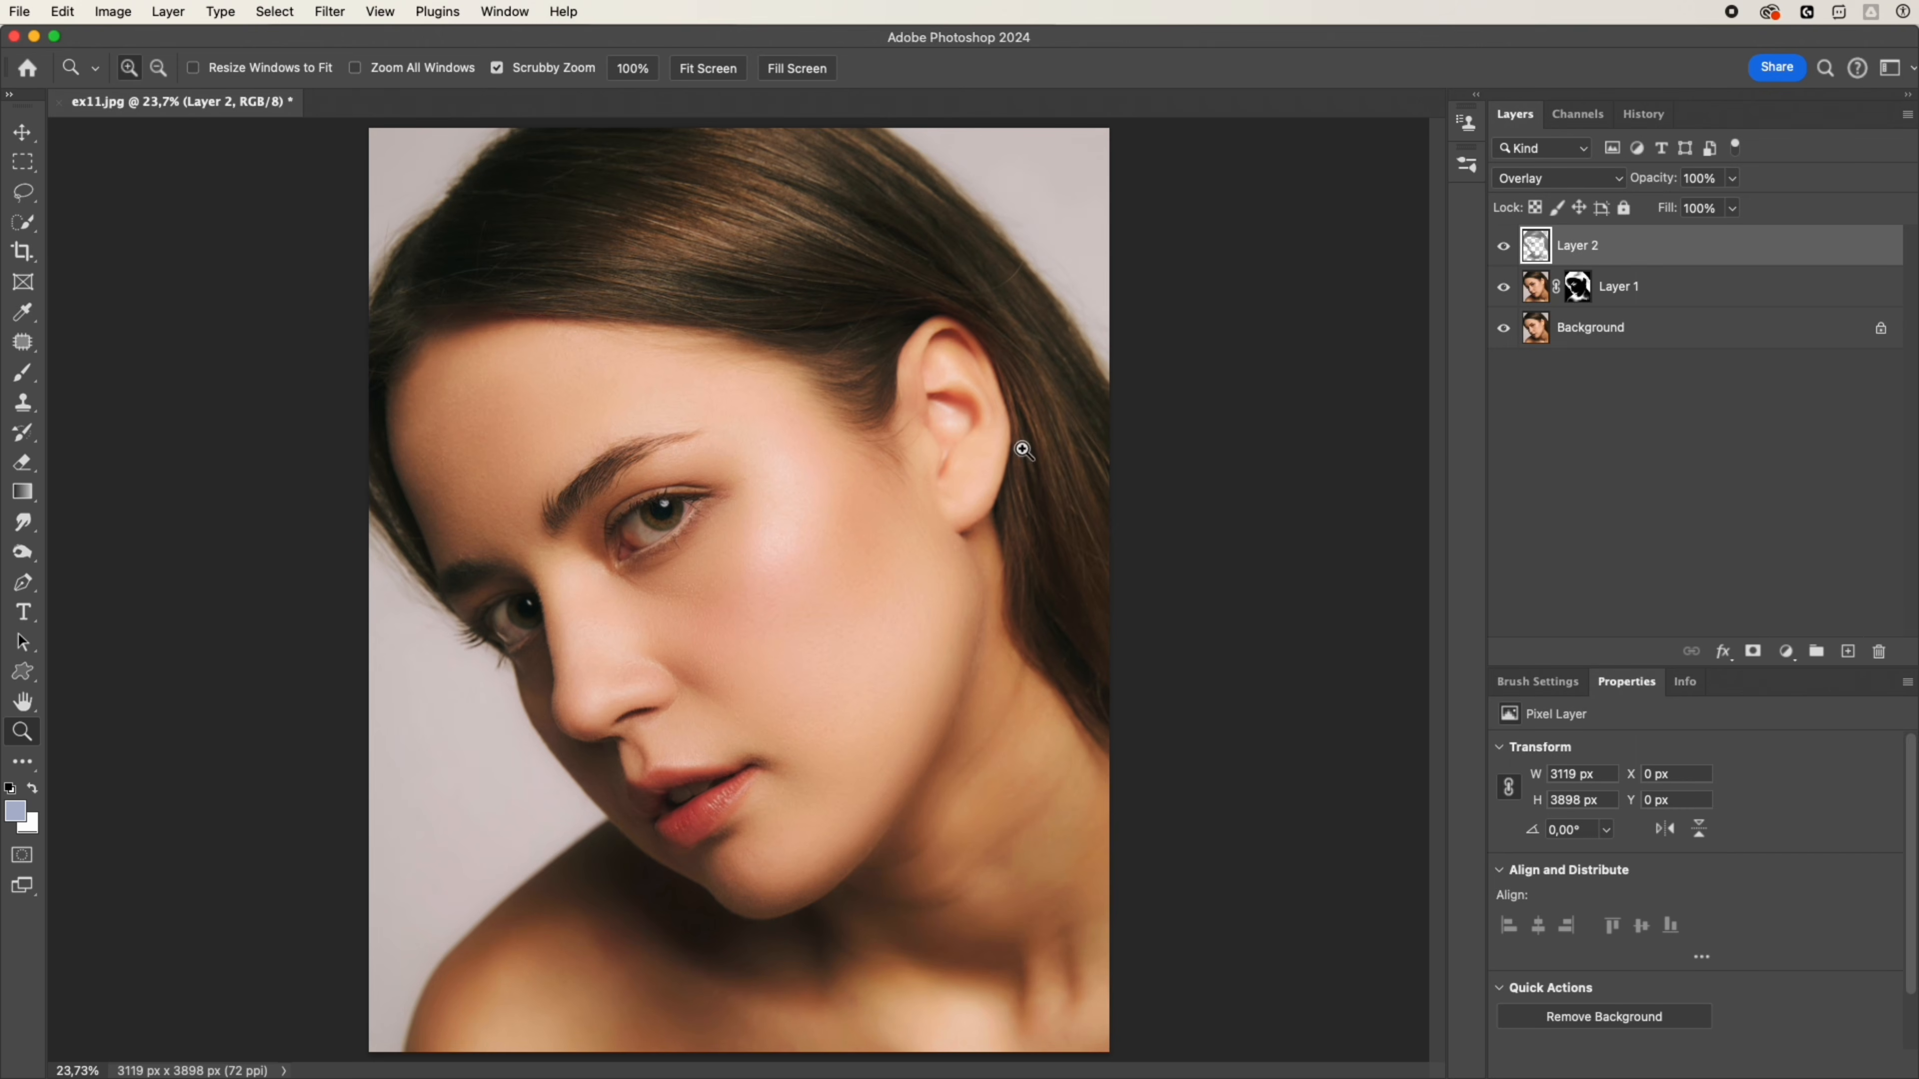
drag(565, 503, 665, 506)
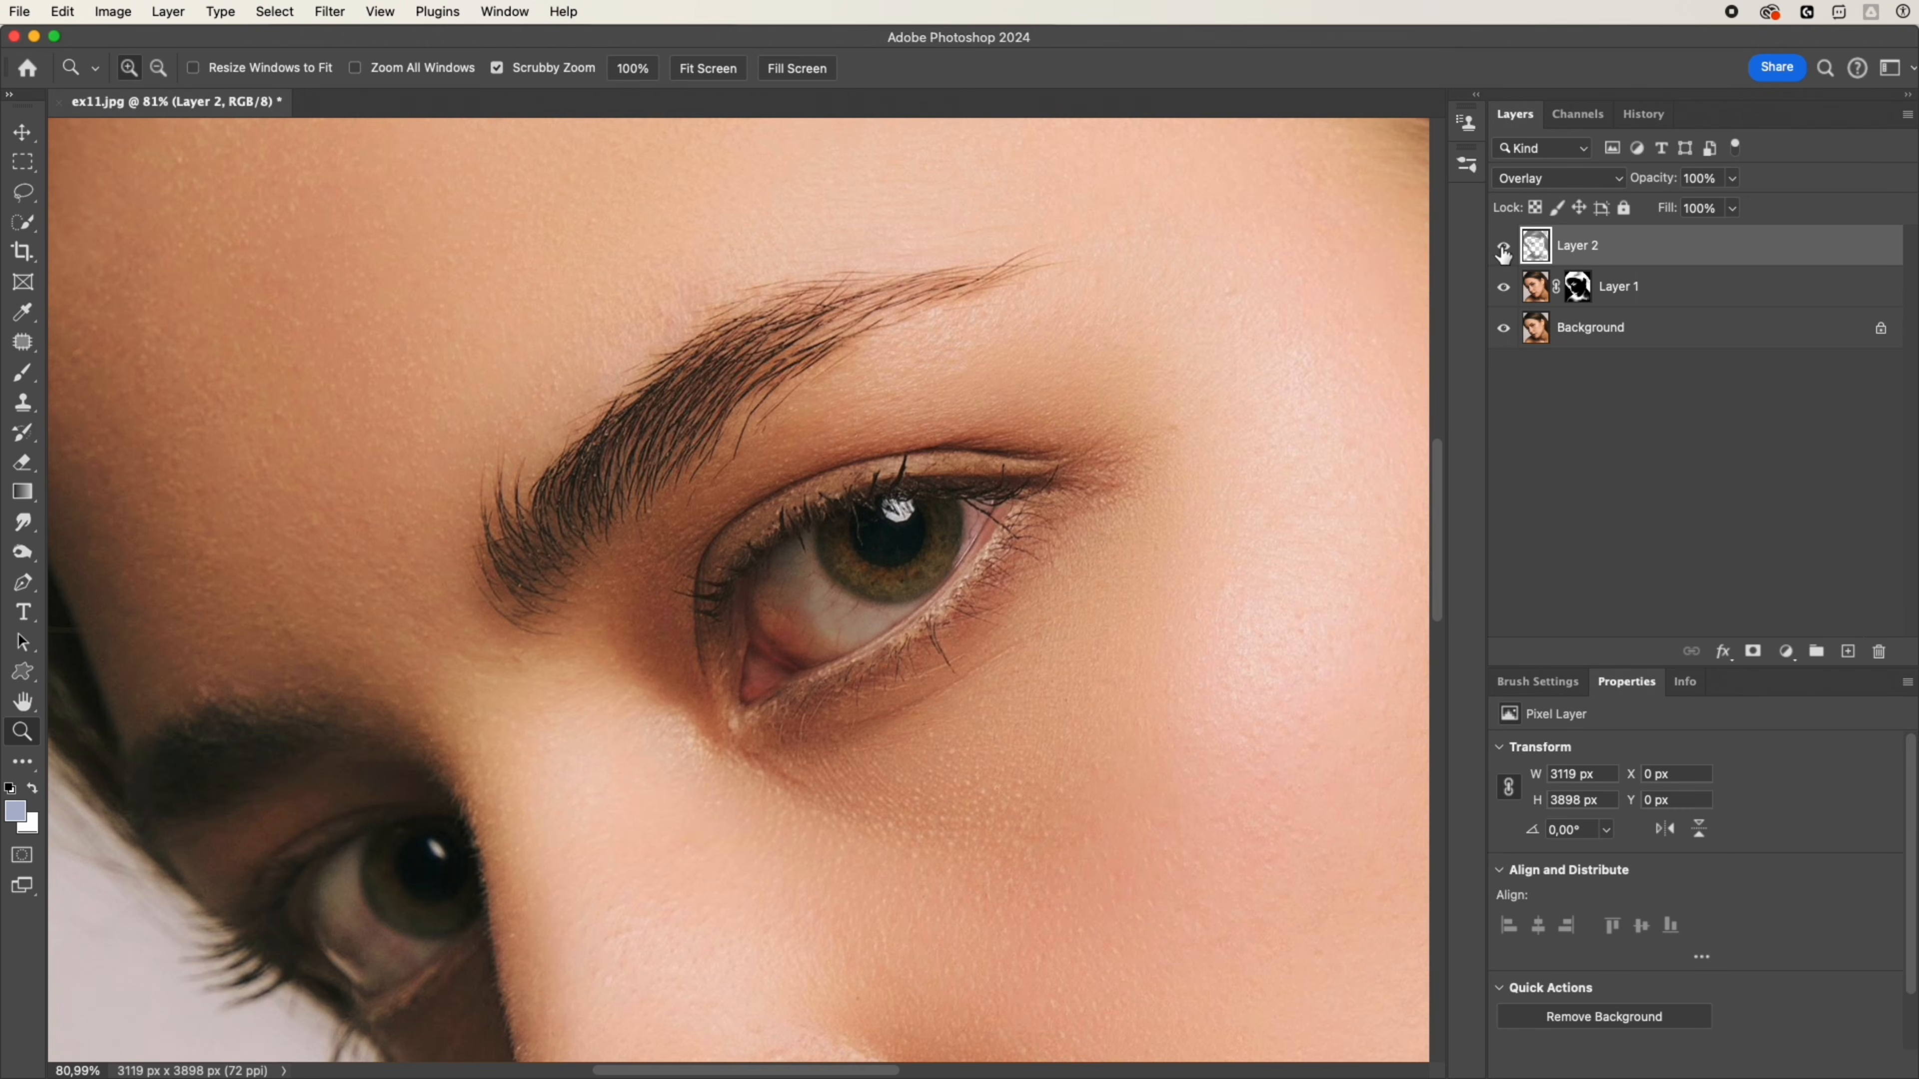
drag(880, 427, 977, 453)
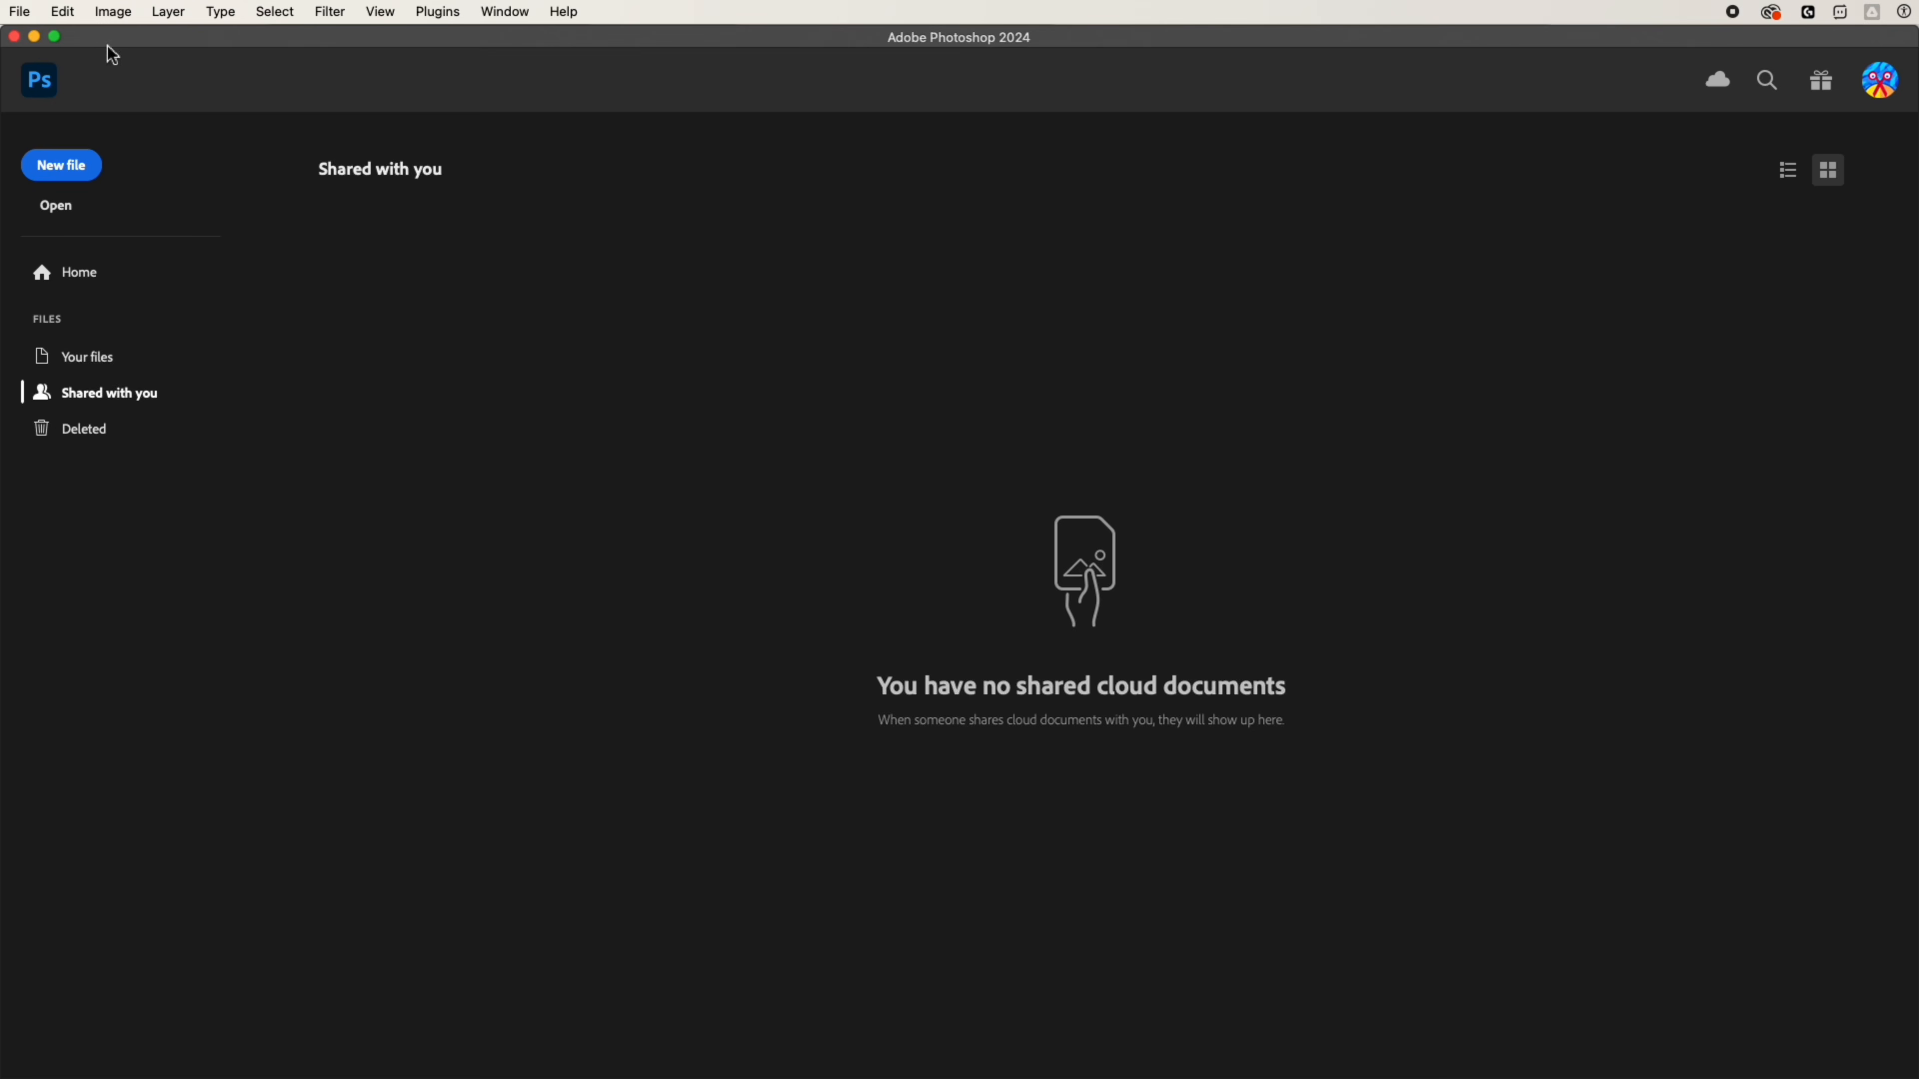
Step: Generate a flattened contact sheet from the photos folder with Contact Sheet II, 50 × 75 cm at 150 pixels/inch, 3 columns by 3 rows
click(20, 11)
mouse_move(44, 481)
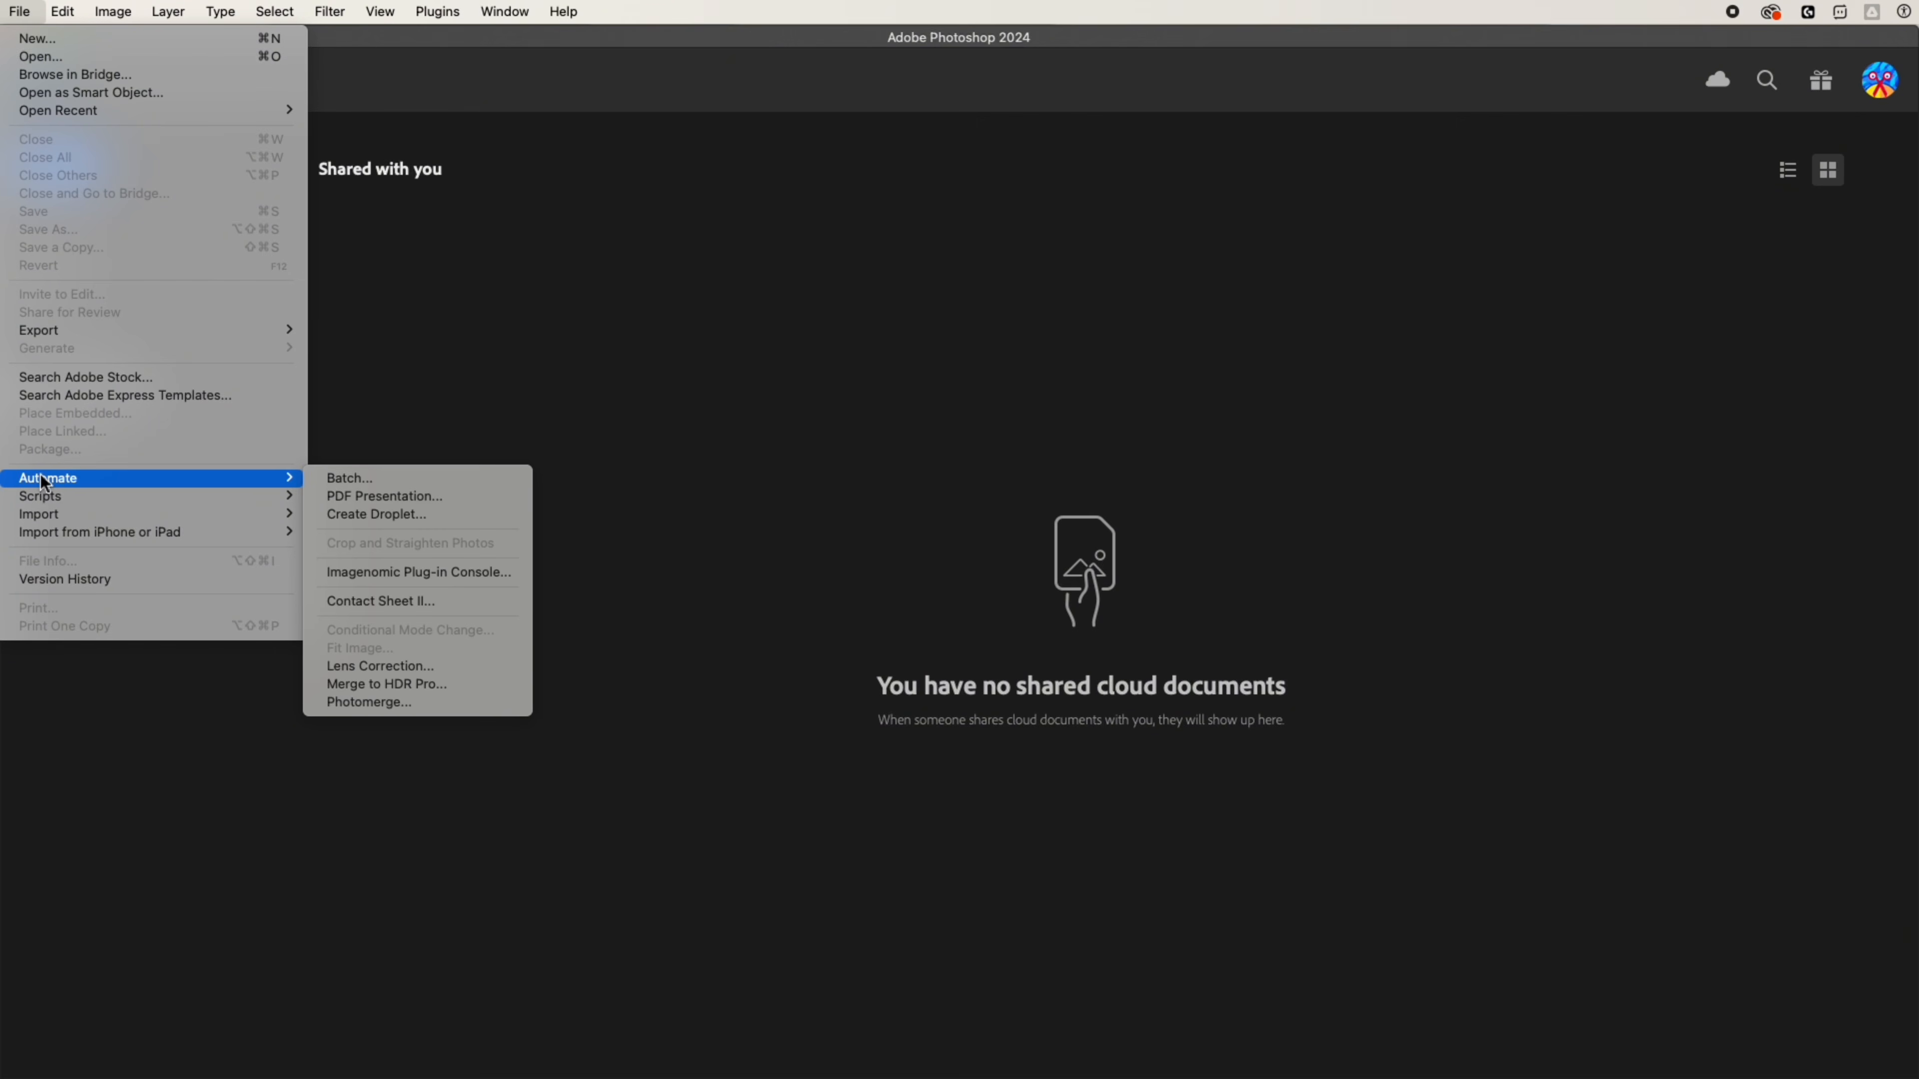
click(378, 602)
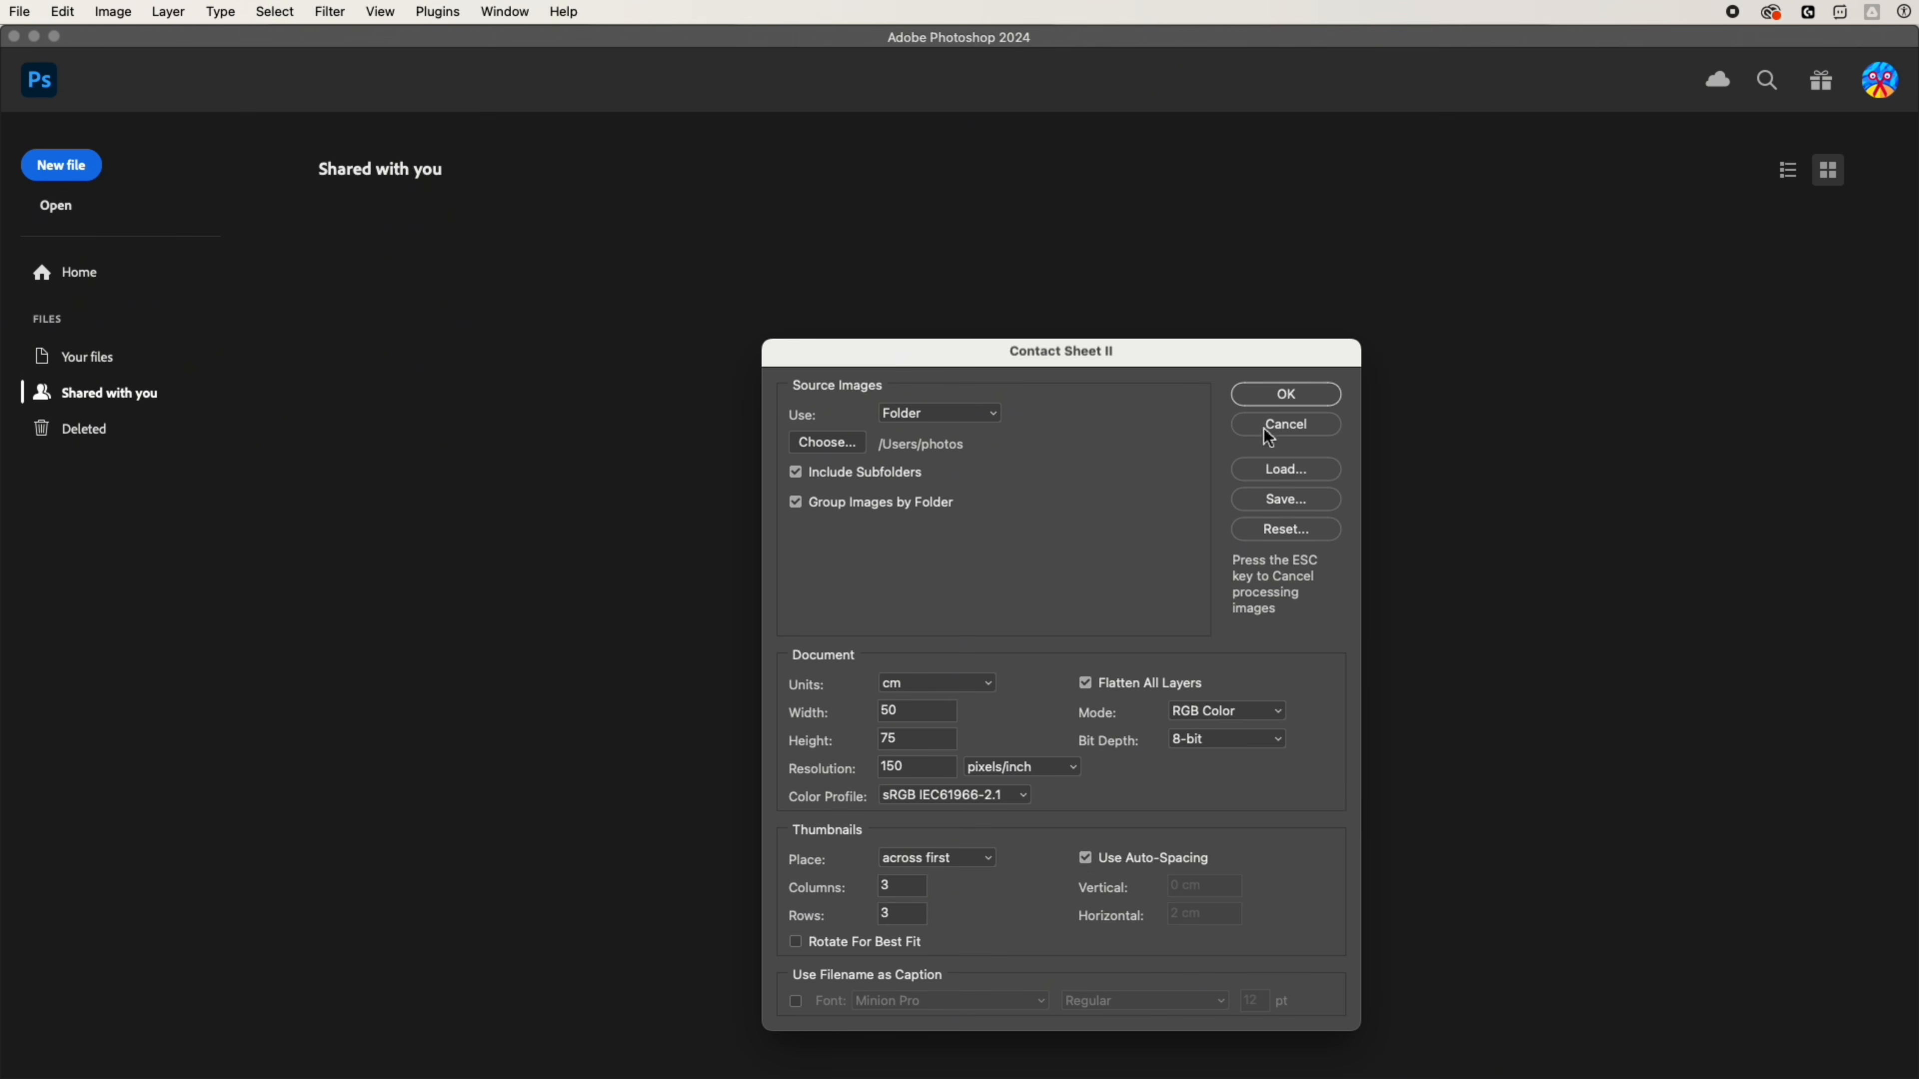
click(1287, 395)
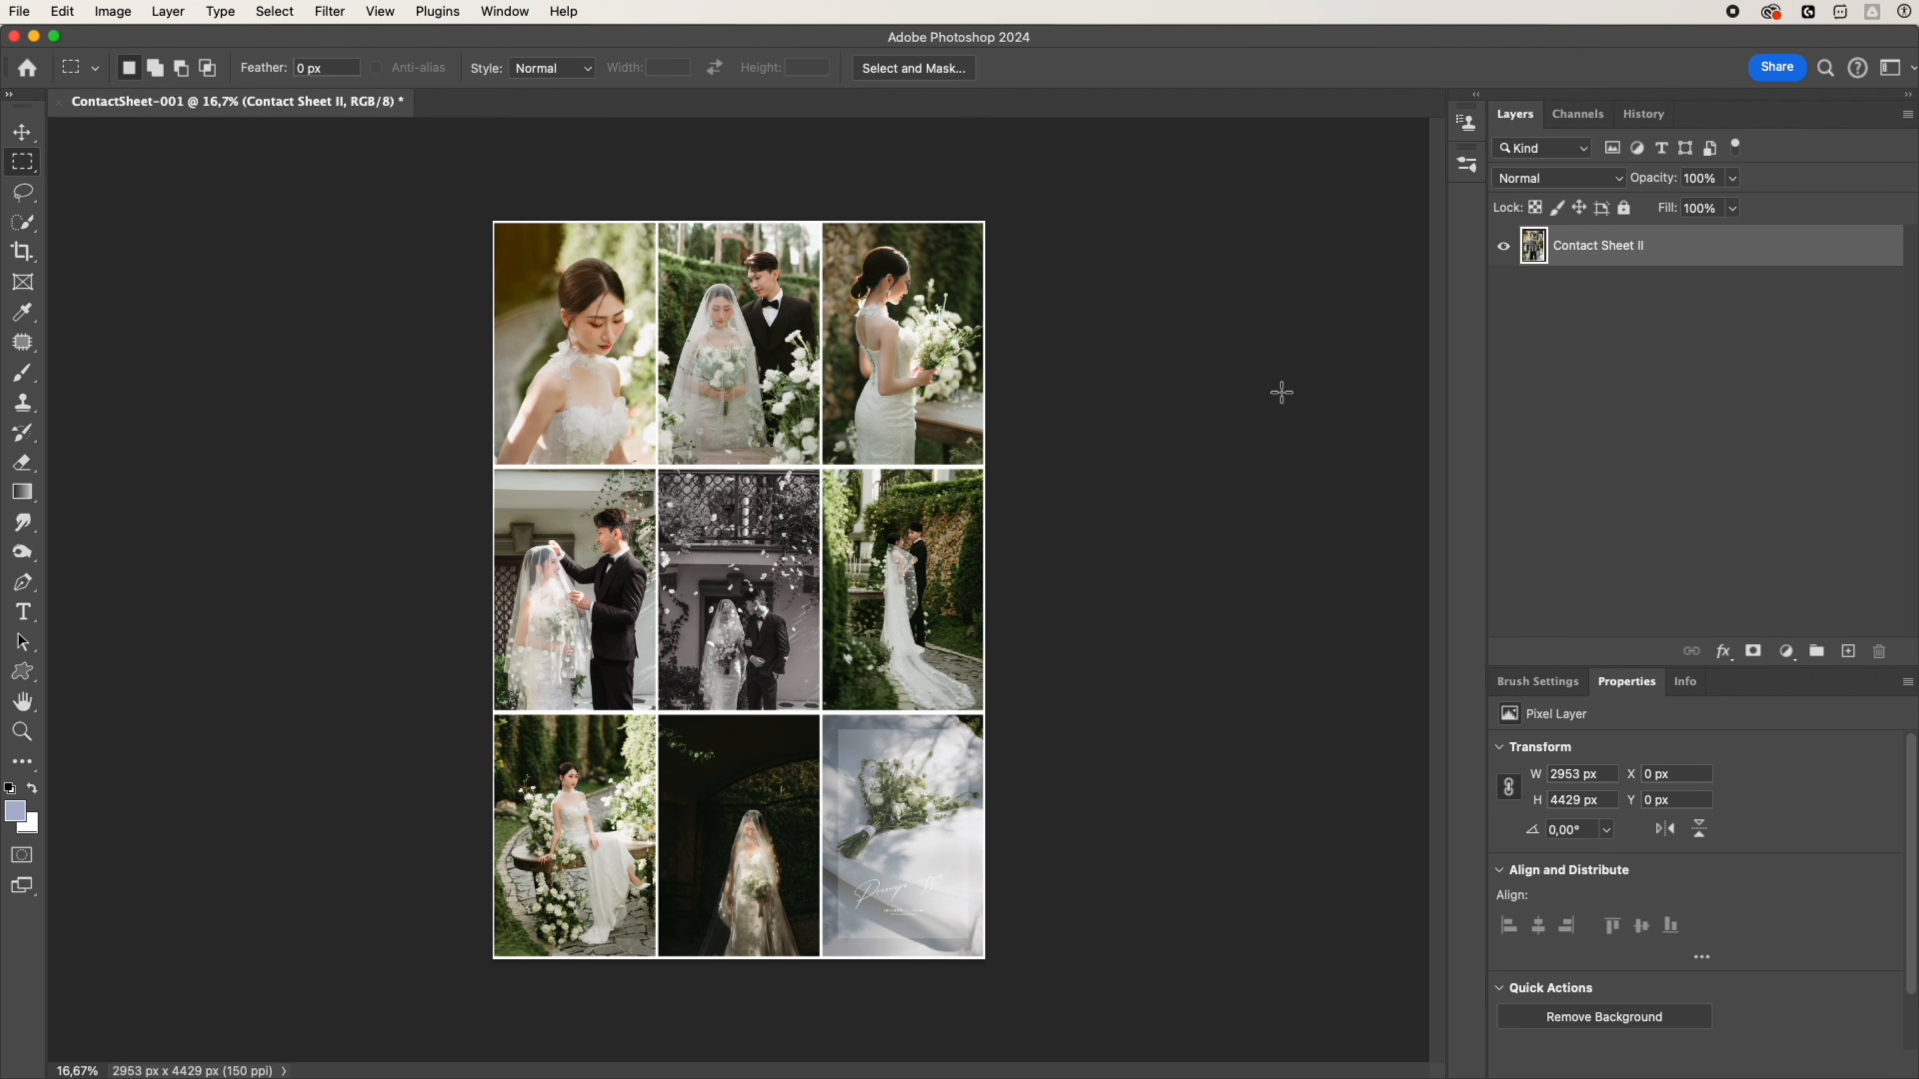
Step: Undo the contact sheet's flattening to restore the separate photo layers, and toggle the visibility of layers 6, 3 and 5 to check them
key(ctrl+z)
key(ctrl+z)
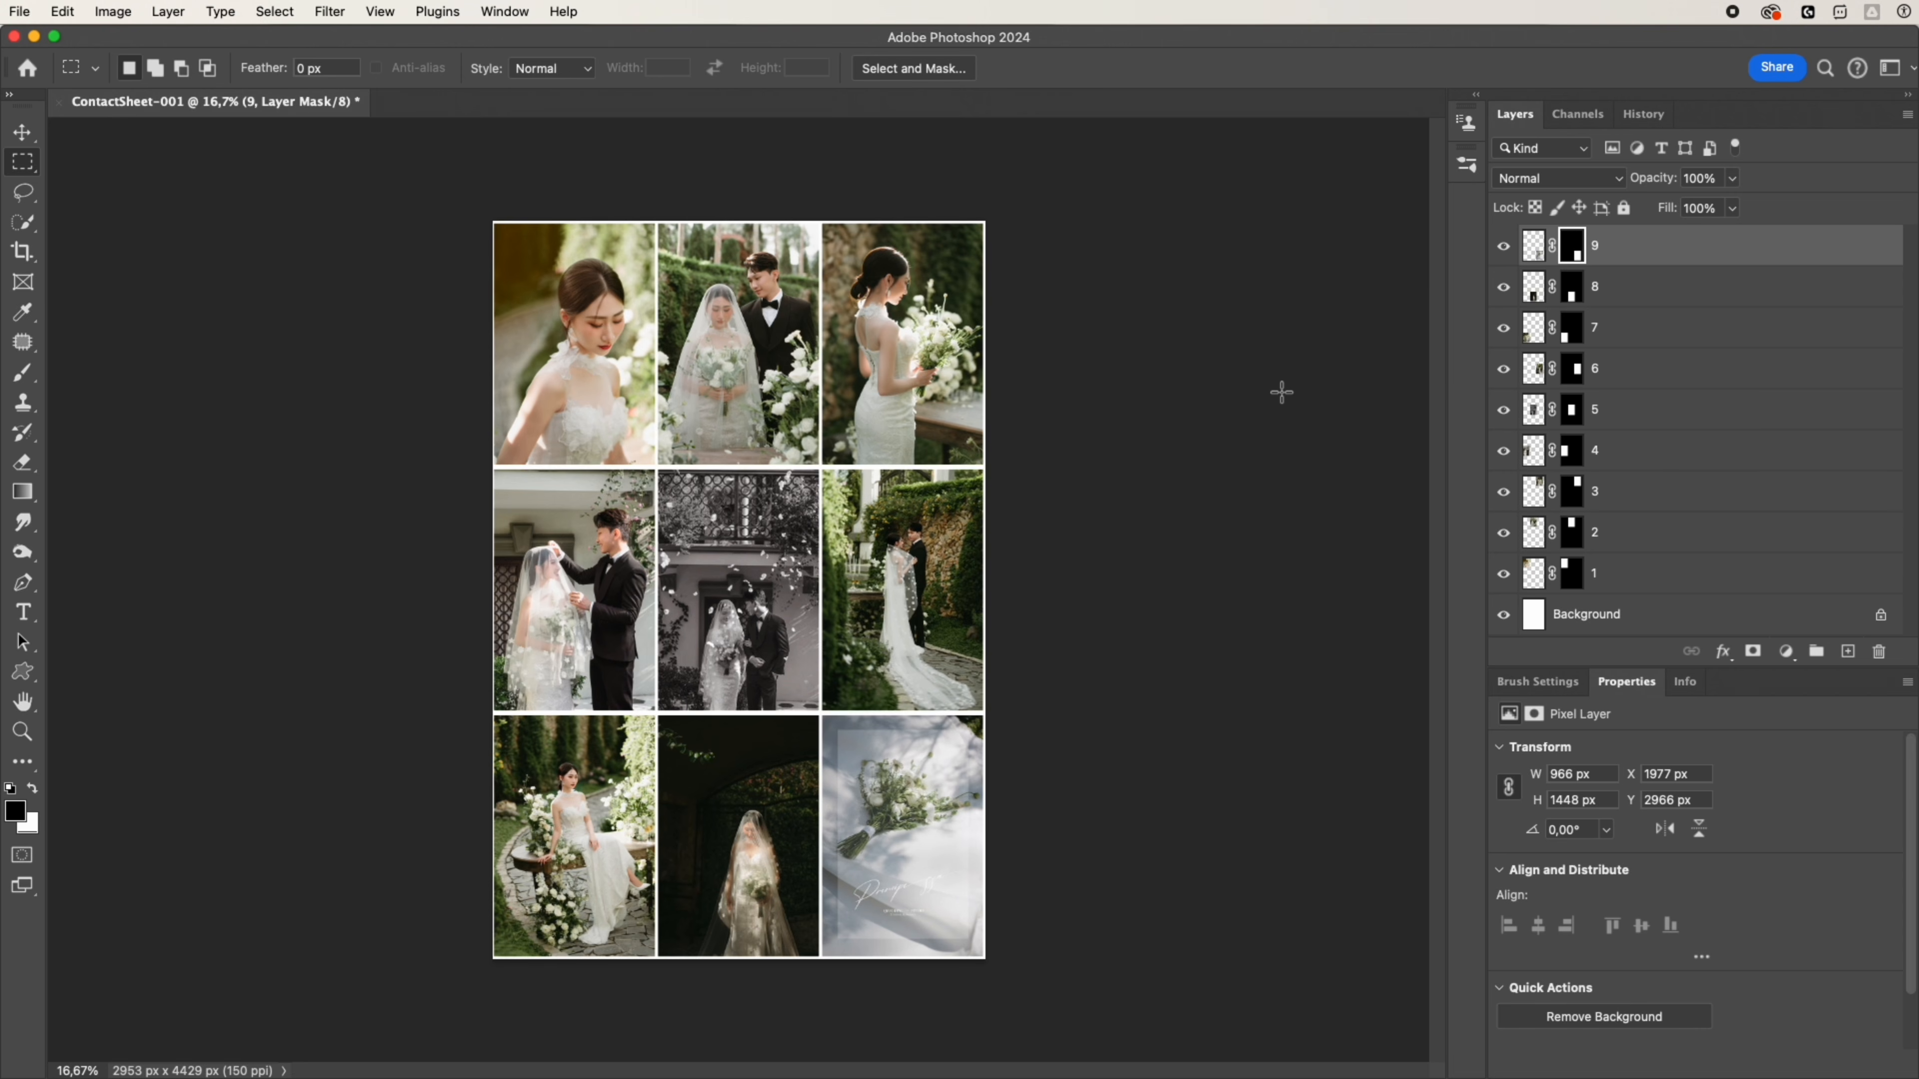
click(1504, 371)
click(1504, 371)
click(1503, 490)
click(1503, 491)
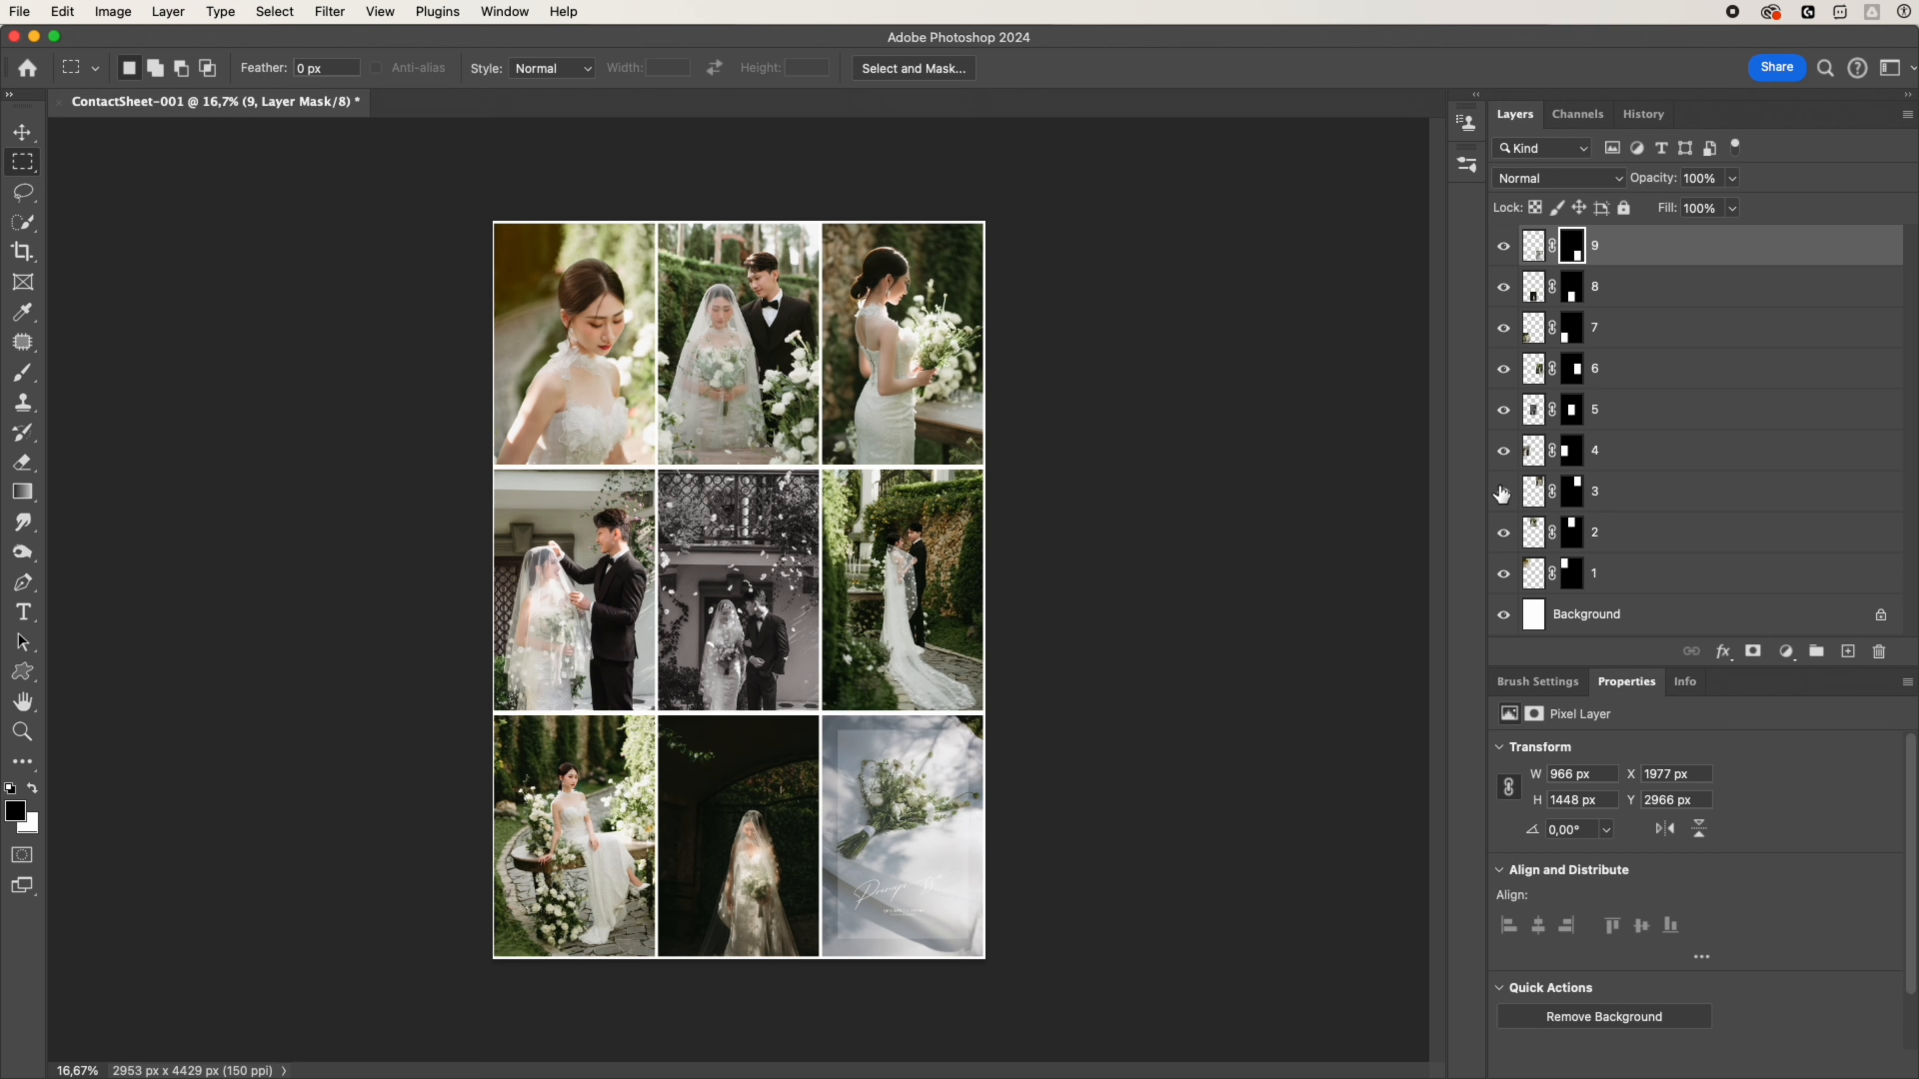
click(1504, 410)
click(1504, 410)
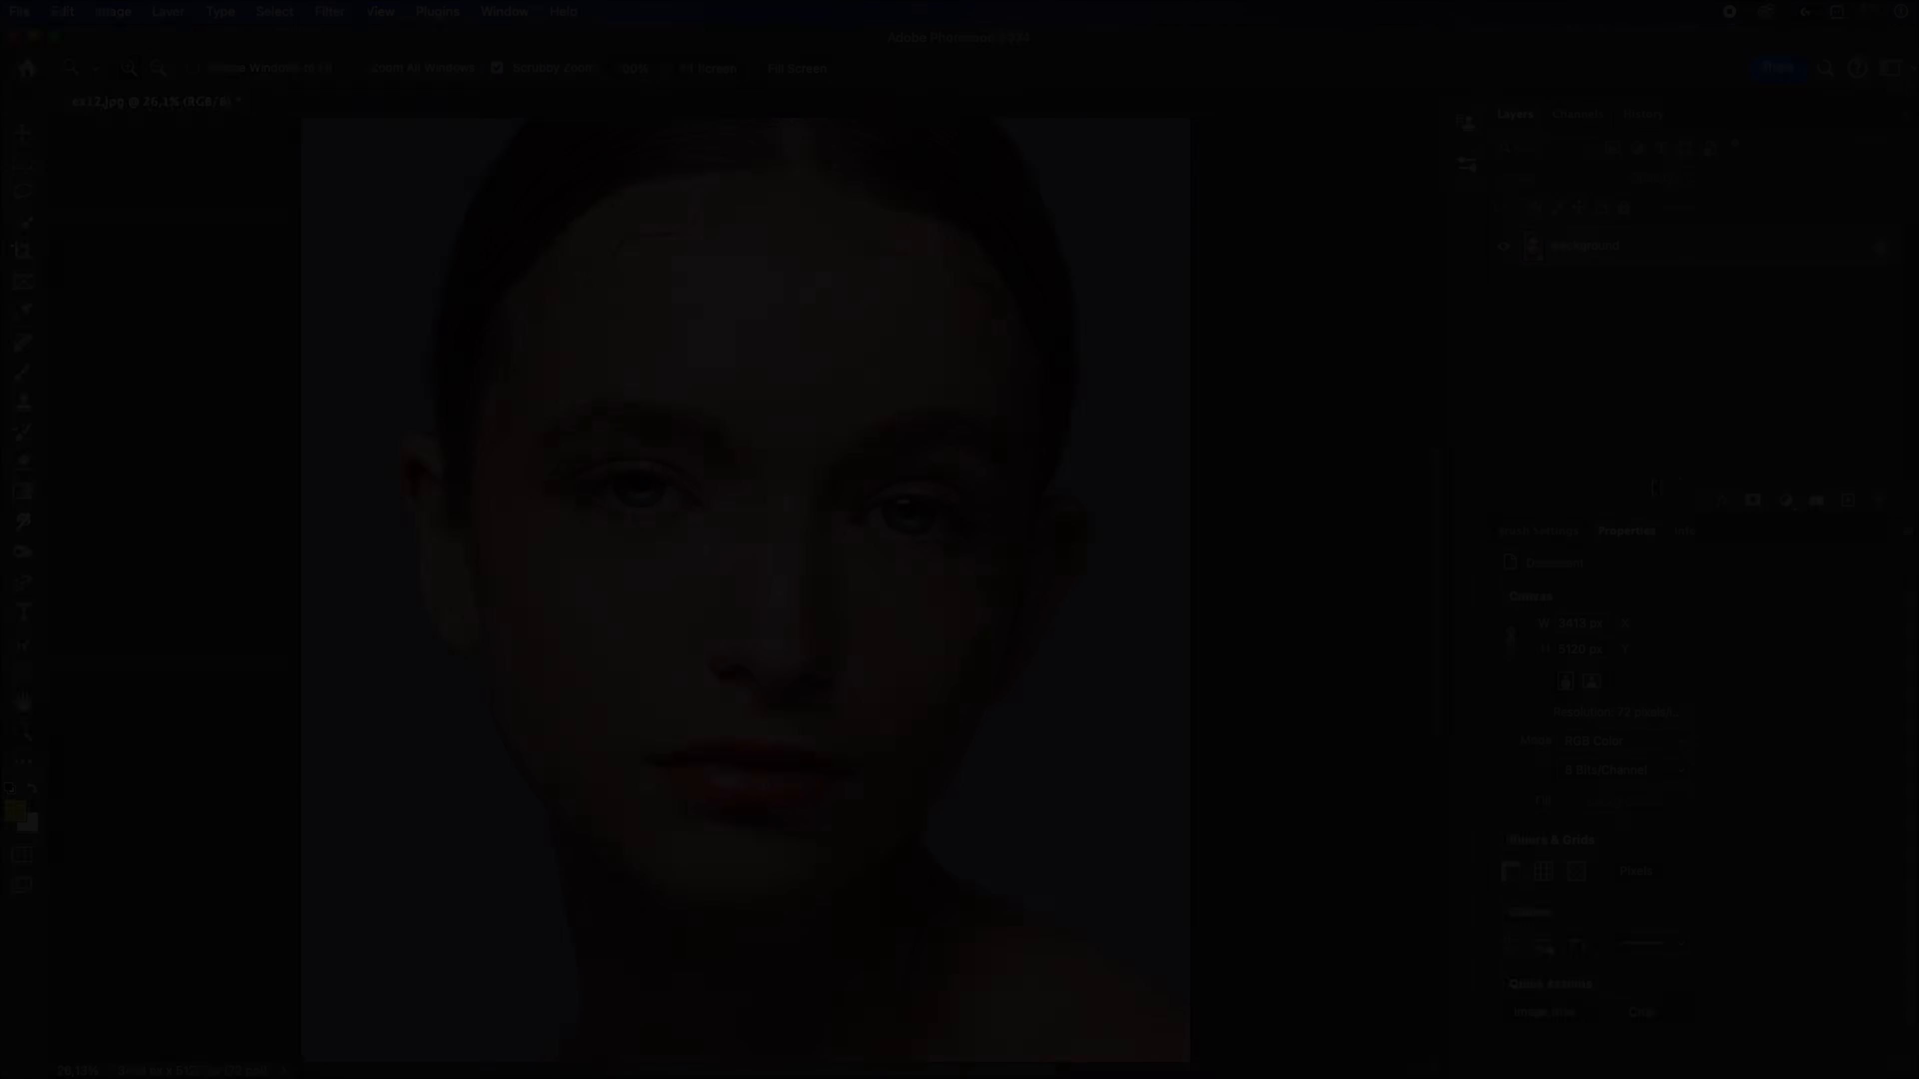
Step: Add a new empty layer above the portrait and set its blending mode to Multiply
click(1847, 500)
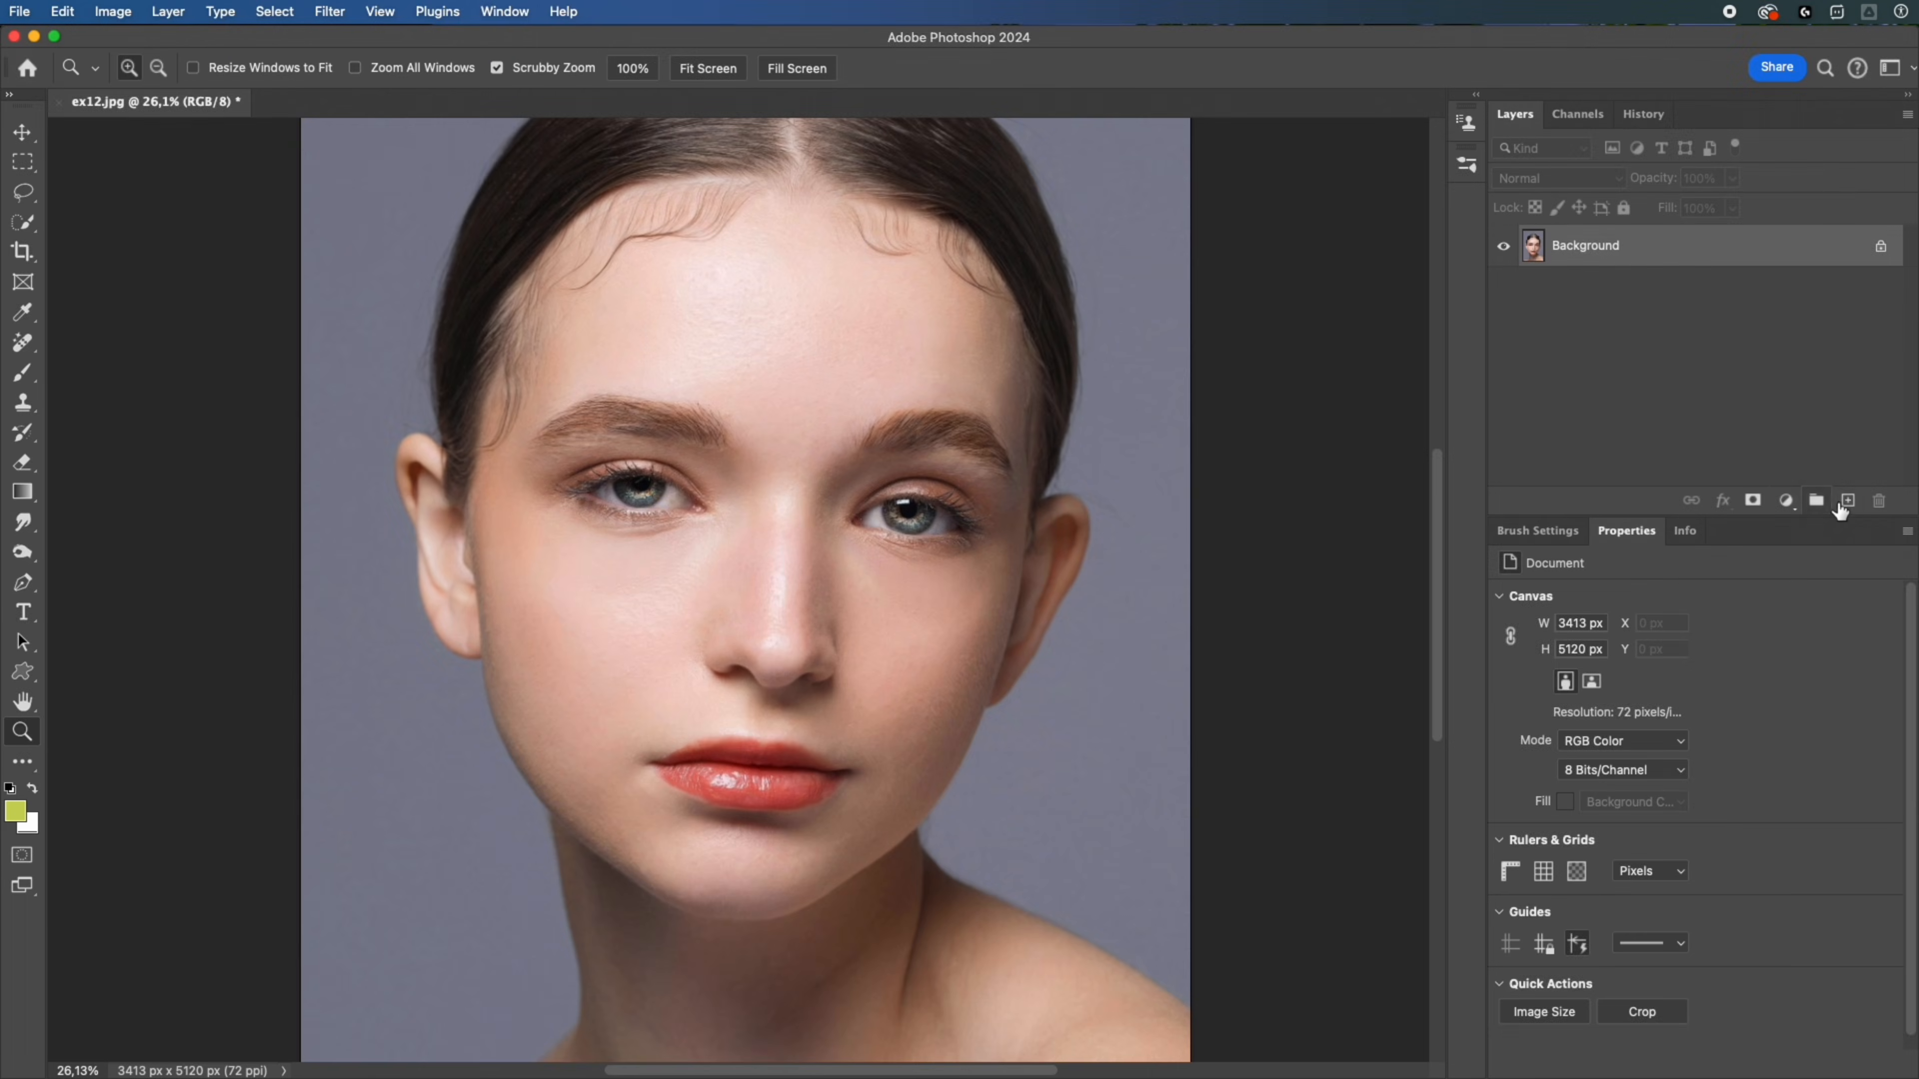
click(1559, 182)
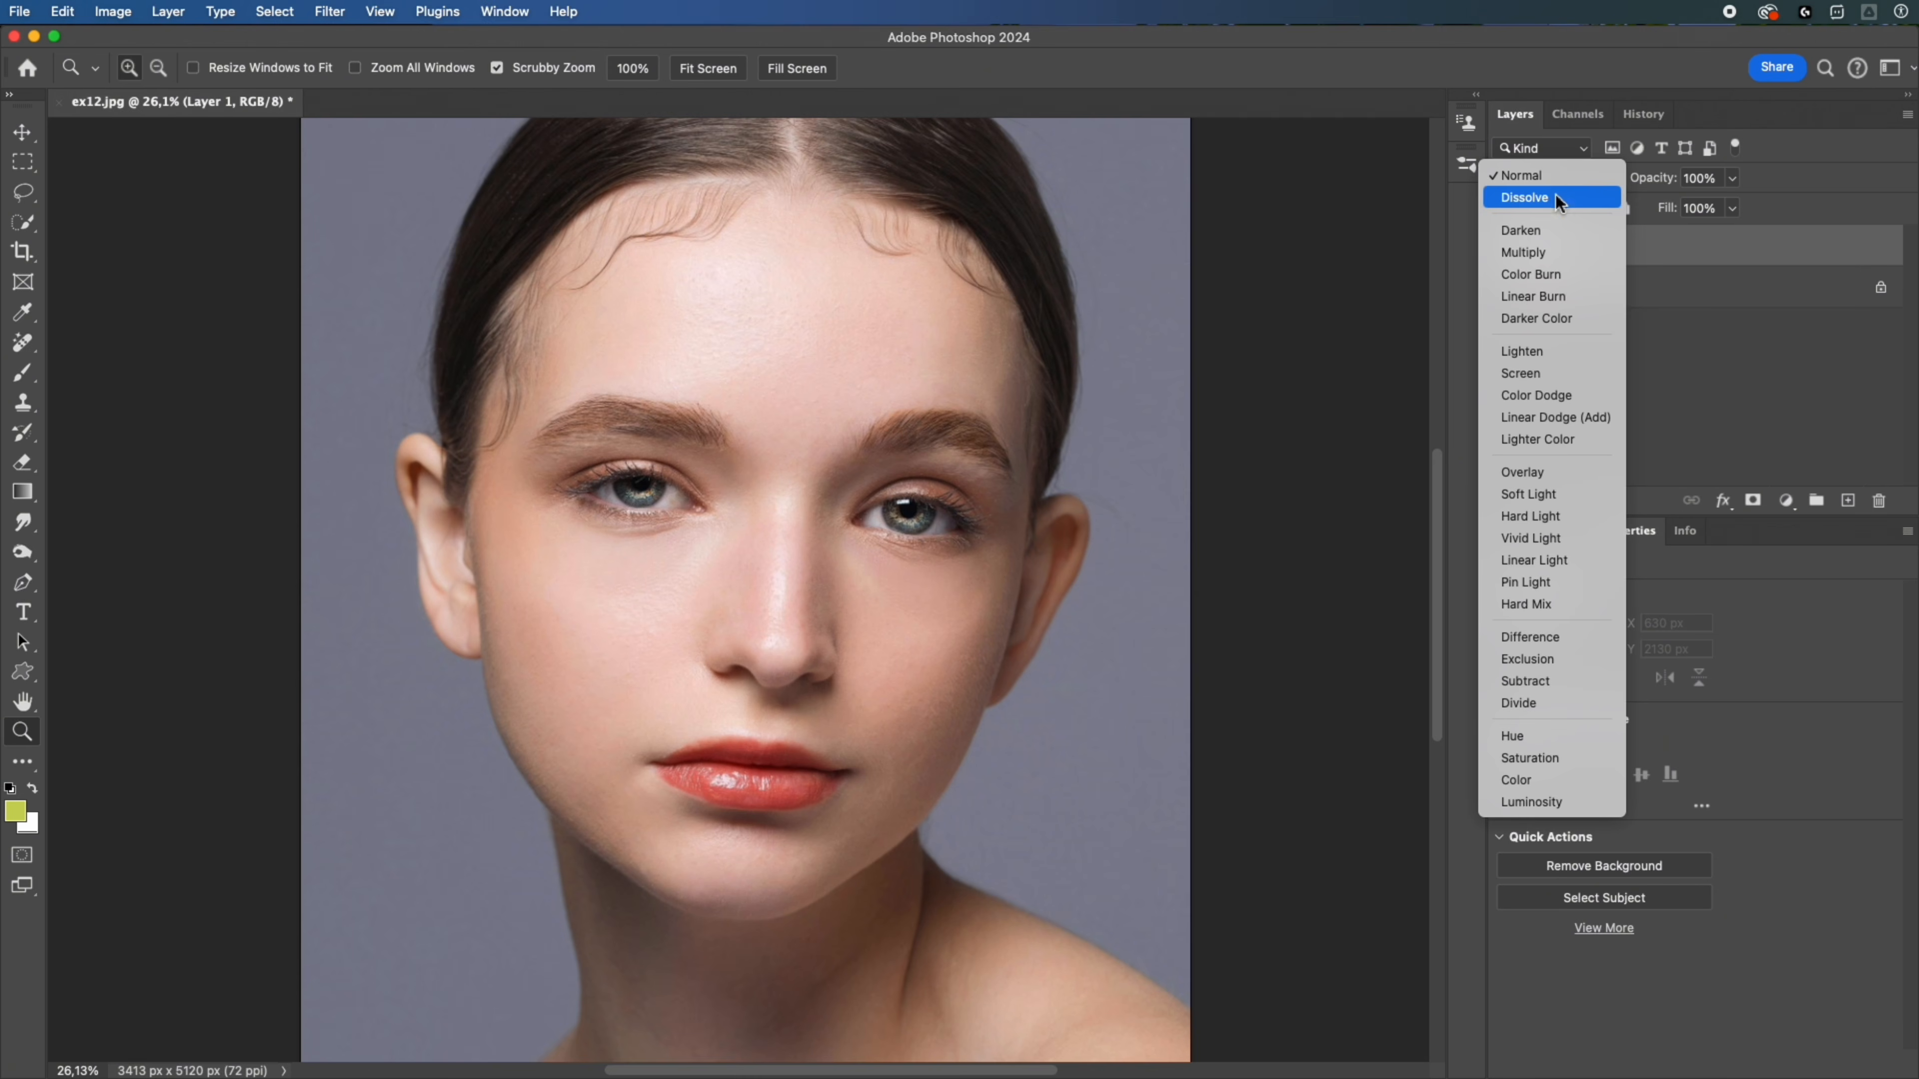
click(1550, 251)
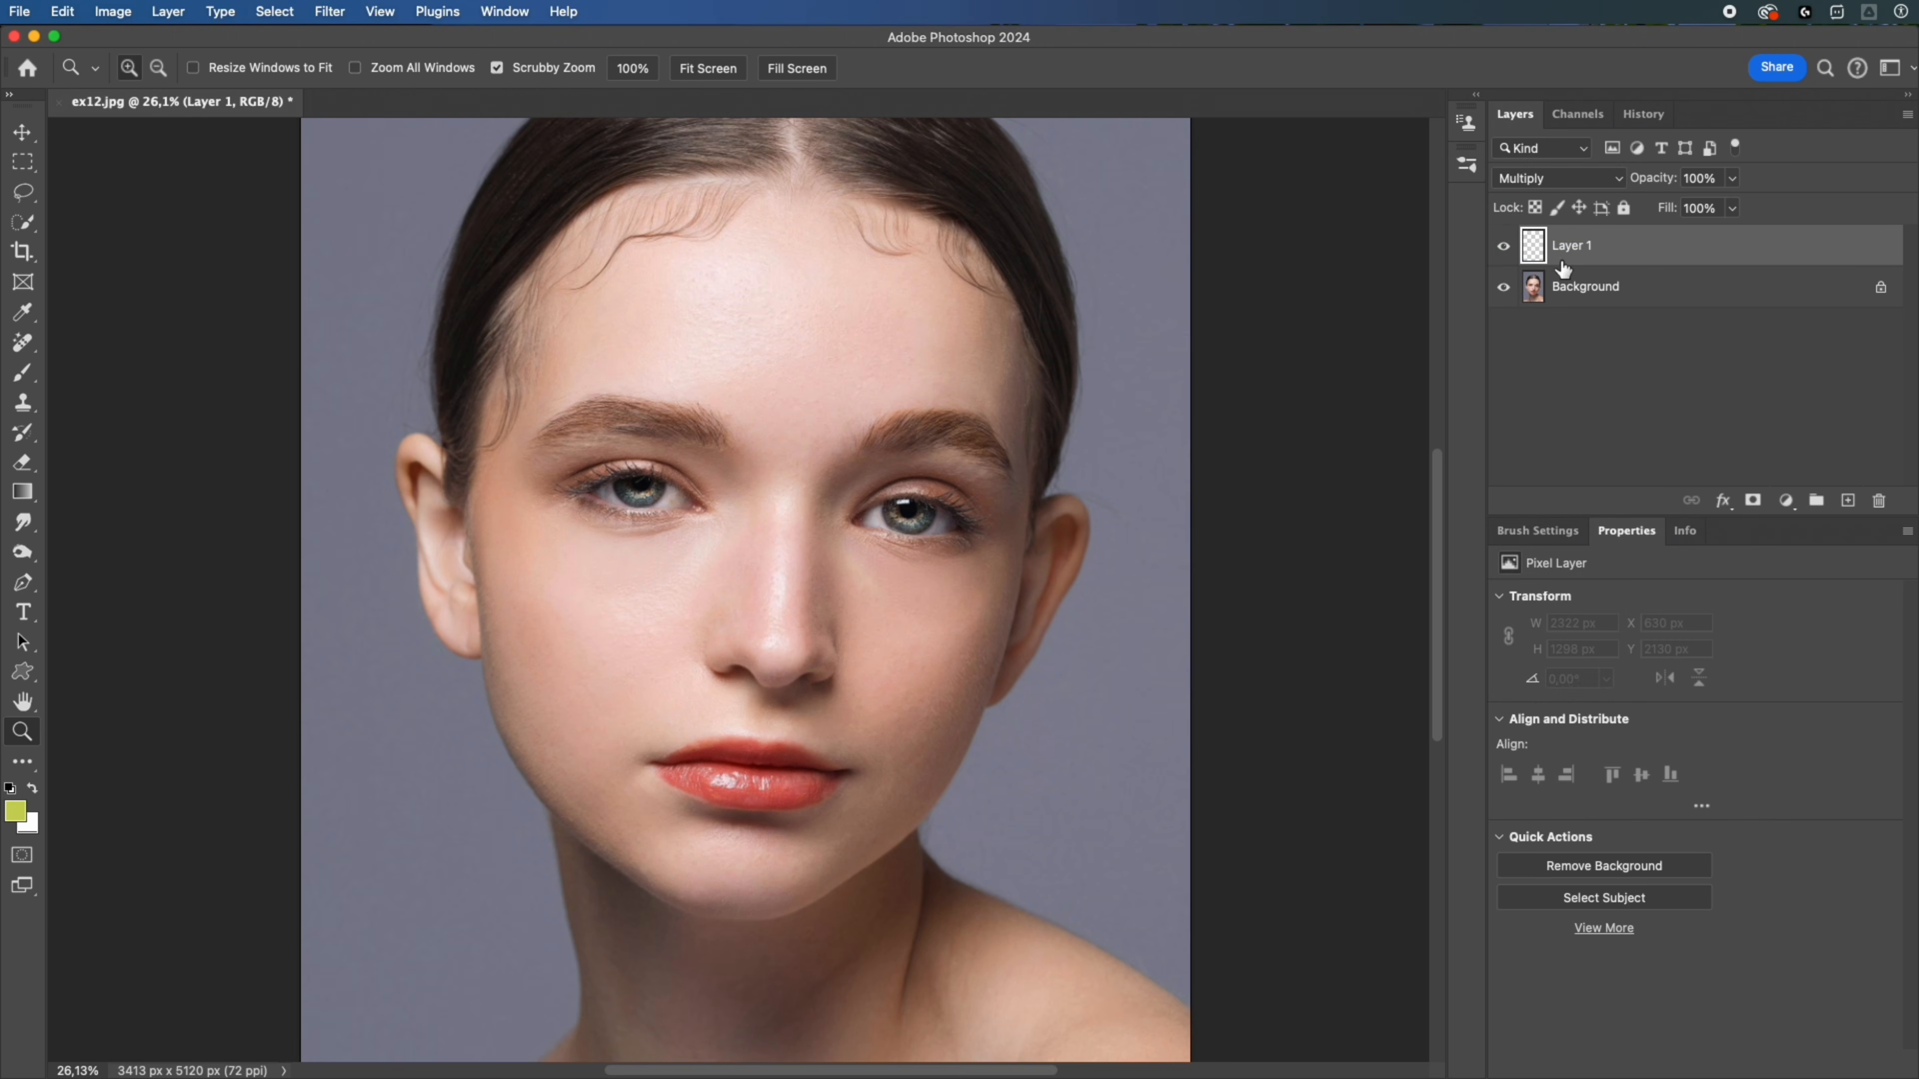
Step: Lower the underlying layer's highlight limit in Layer 1's Blend If settings so the brightest skin is excluded
click(1723, 501)
click(1745, 511)
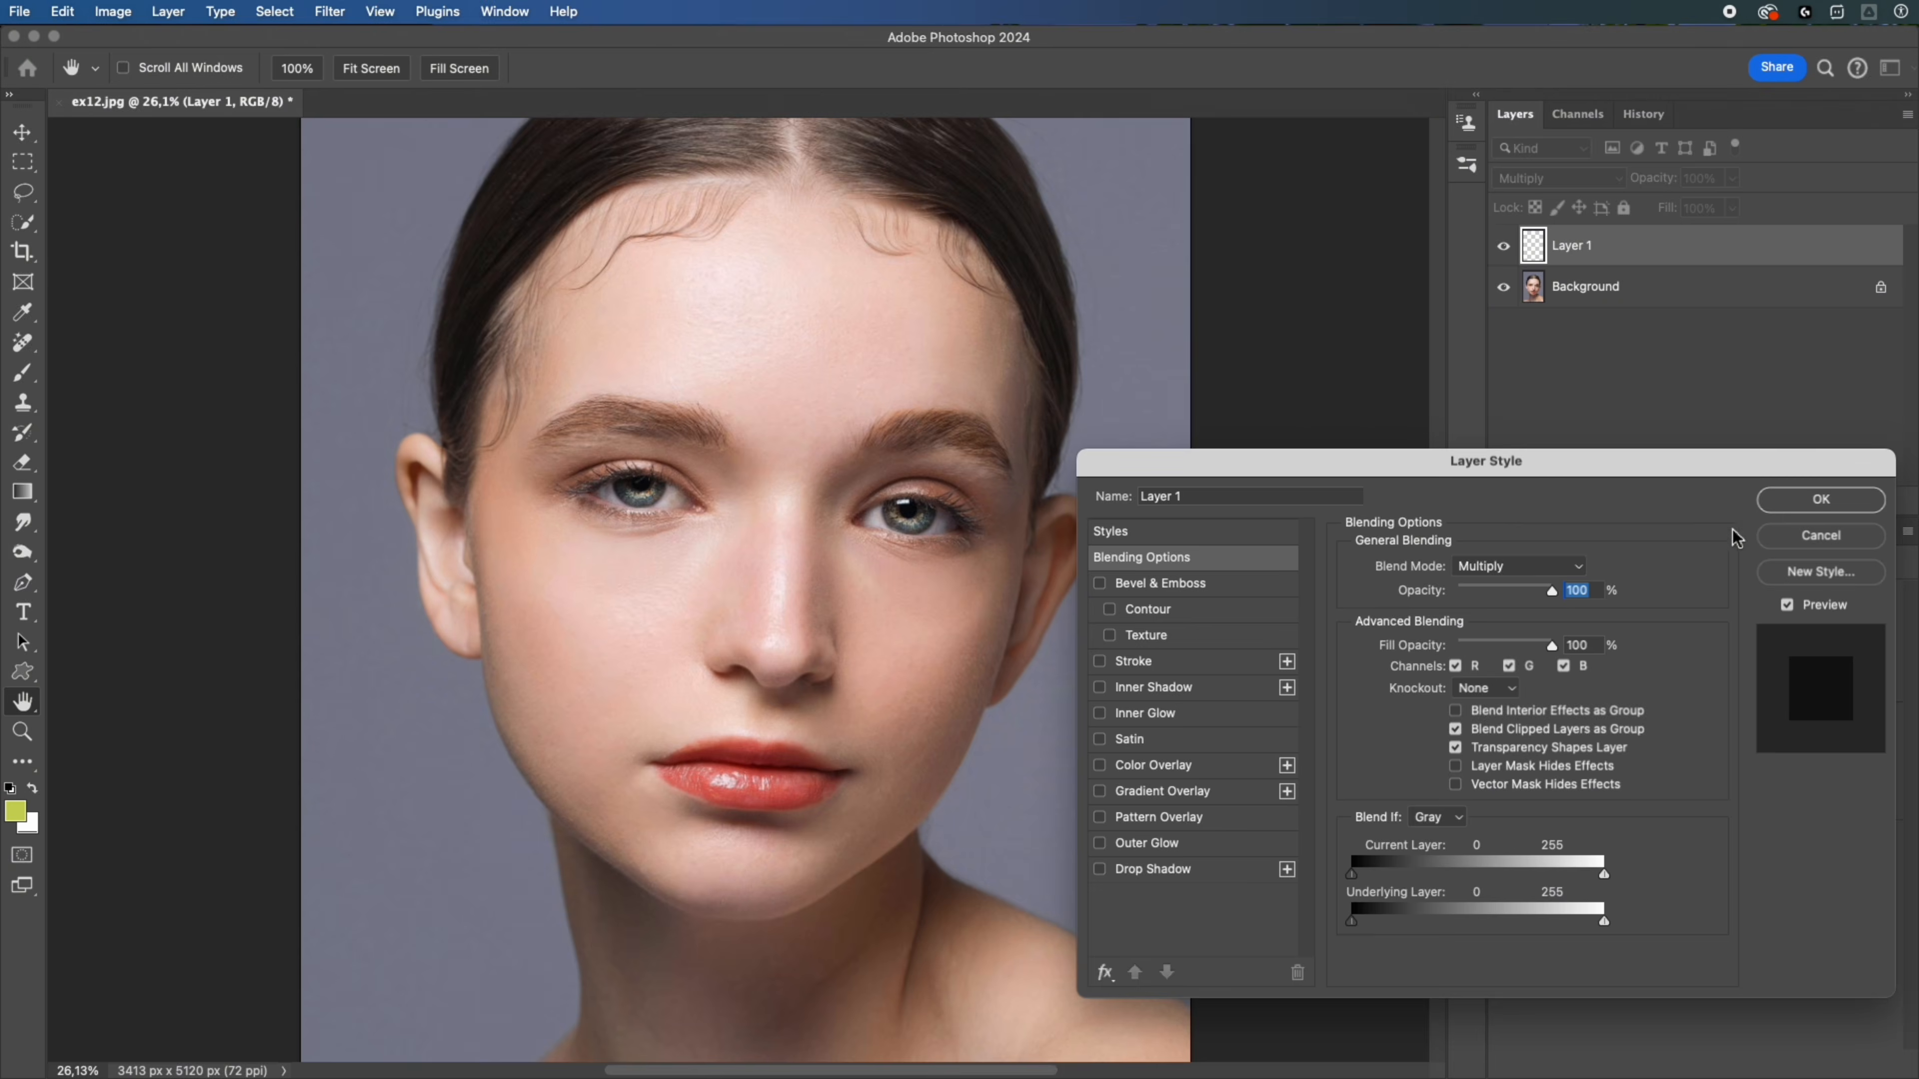
drag(1604, 921, 1550, 928)
click(1797, 508)
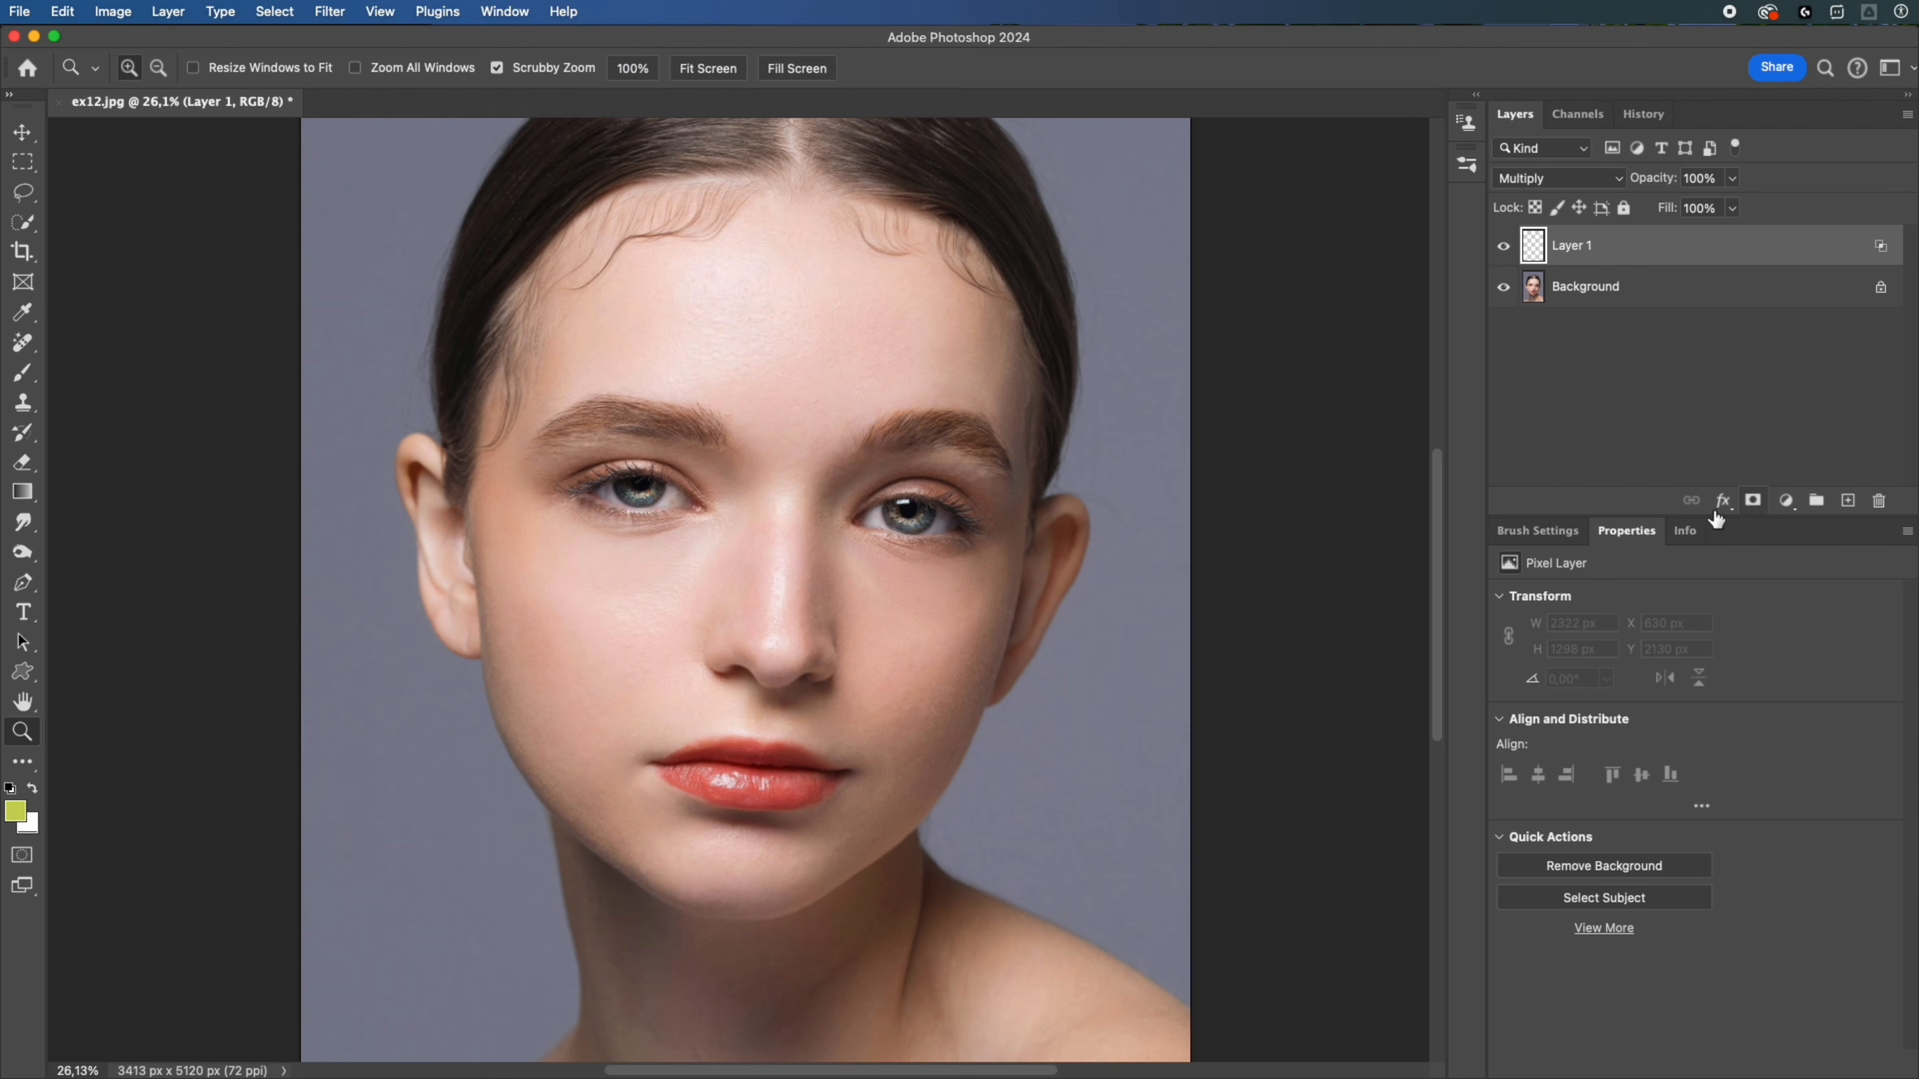
Step: Sample the red of the model's lips as the painting colour for the Brush
click(23, 372)
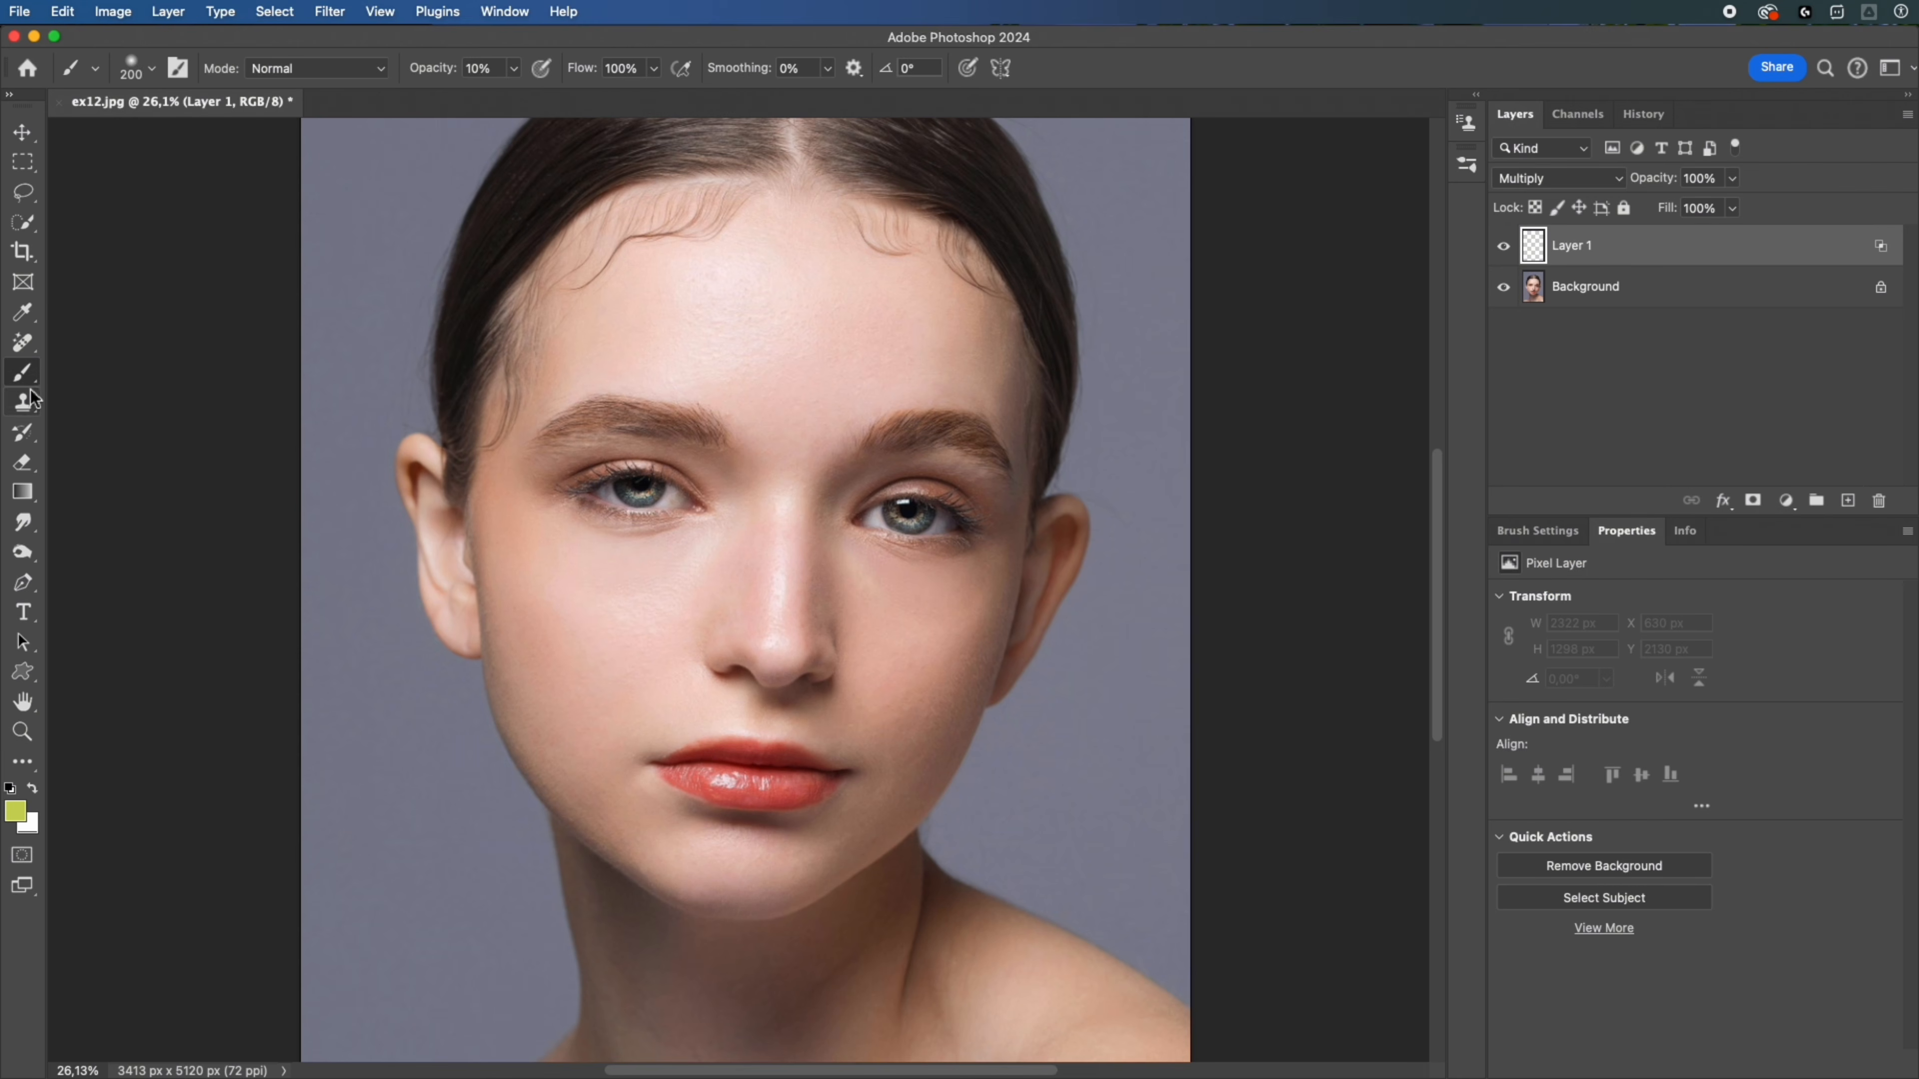
key(i)
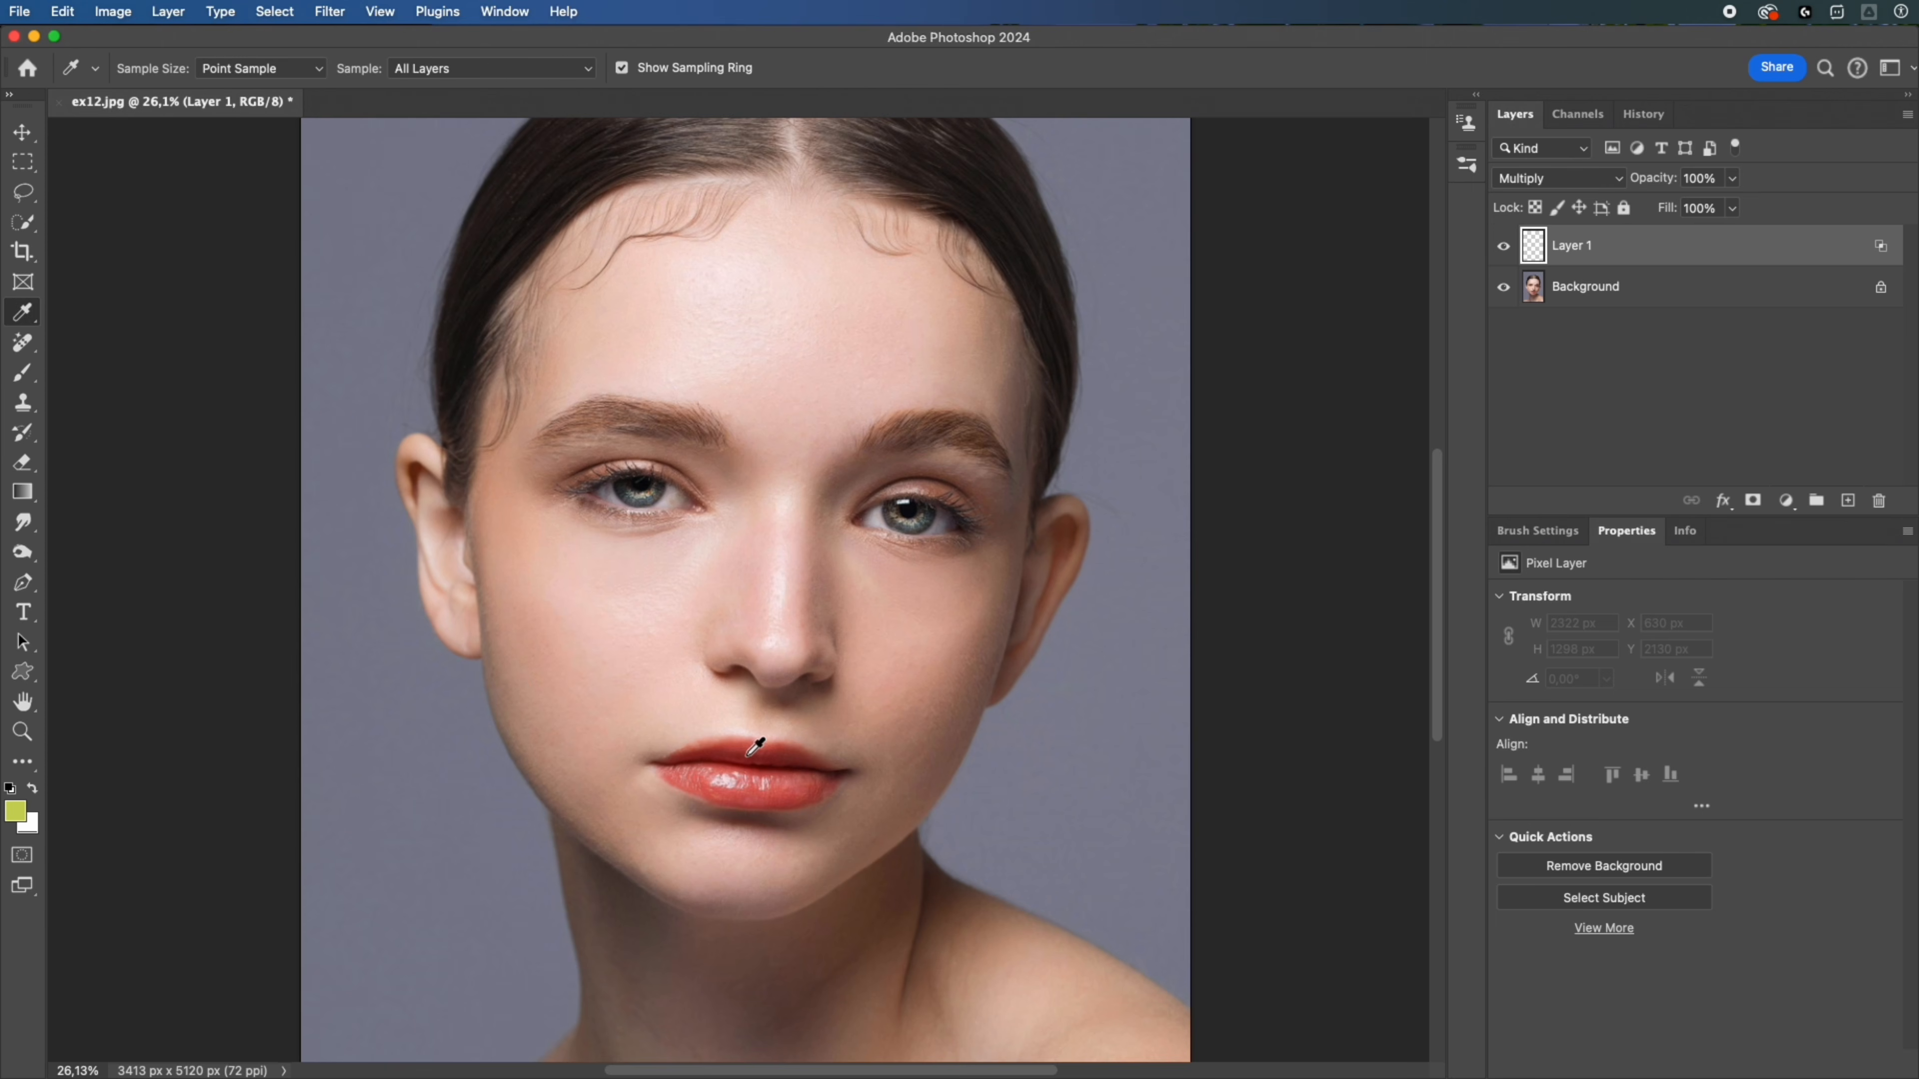
drag(763, 752, 762, 783)
key(b)
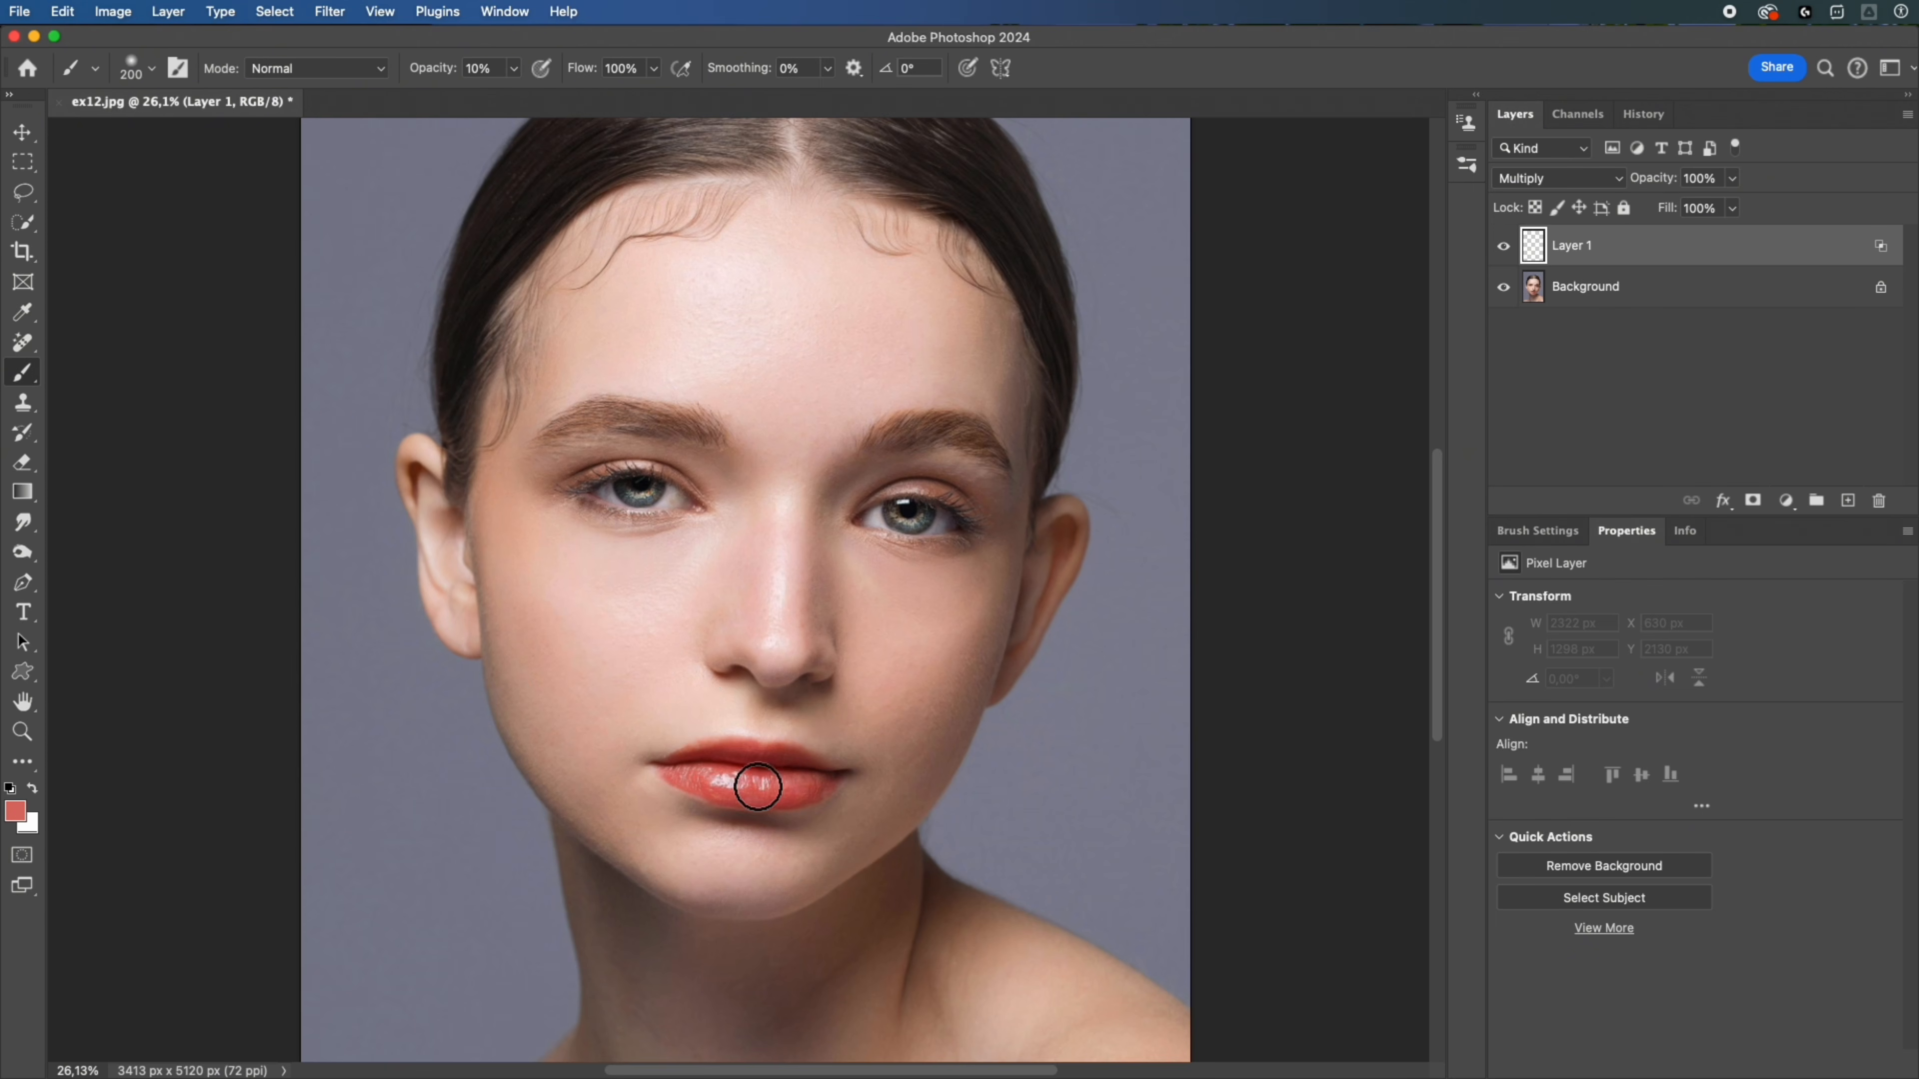
Step: Set the brush to 19% opacity and 71% flow, enlarge it, and paint blush on both cheeks
drag(587, 77, 558, 85)
key(])
key(])
key(])
key(])
drag(652, 592, 588, 588)
drag(873, 610, 948, 632)
Step: Paint the sampled lip colour over both upper eyelids as eyeshadow with a smaller brush
key([)
key([)
key([)
key([)
key([)
key([)
drag(627, 465, 692, 475)
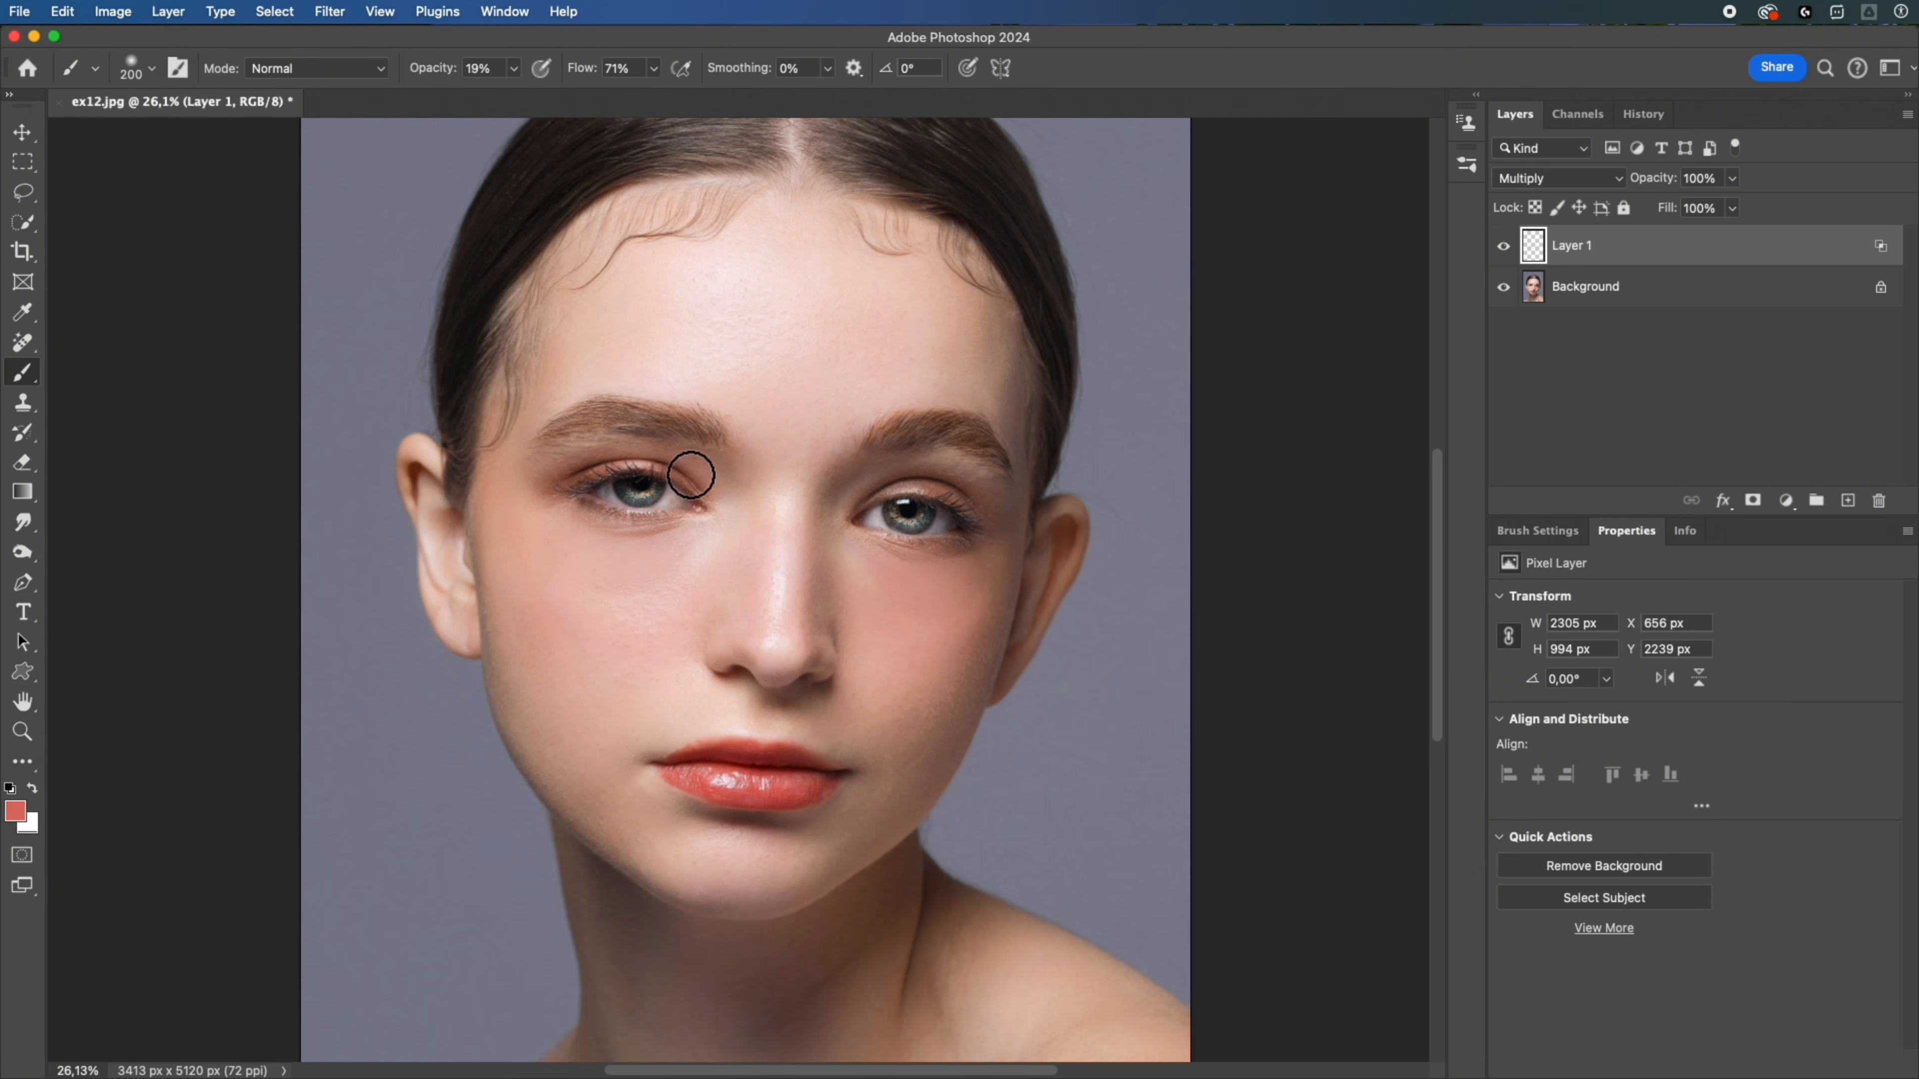
drag(911, 484, 970, 500)
drag(634, 466, 717, 494)
key(])
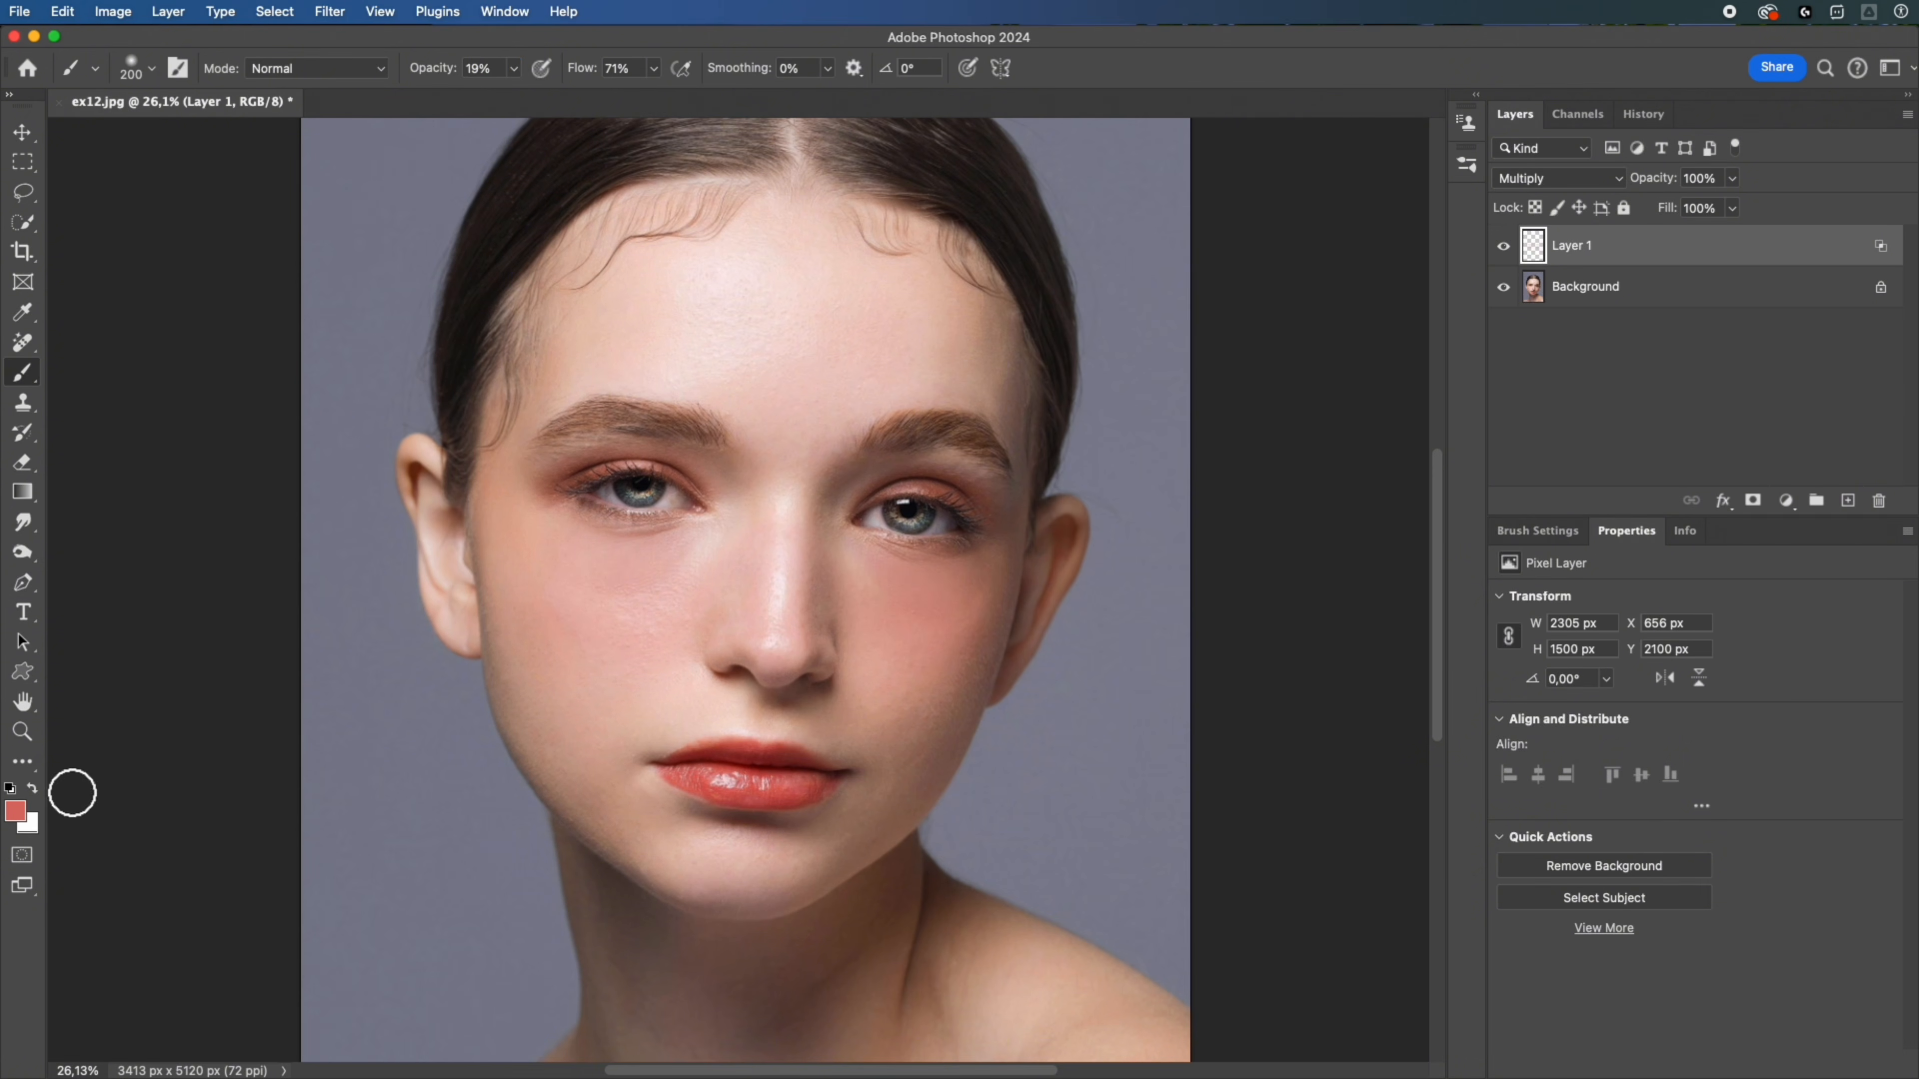
Step: Paint both upper eyelids with a yellow-green foreground colour and compare the face with the makeup layer hidden and shown
click(15, 810)
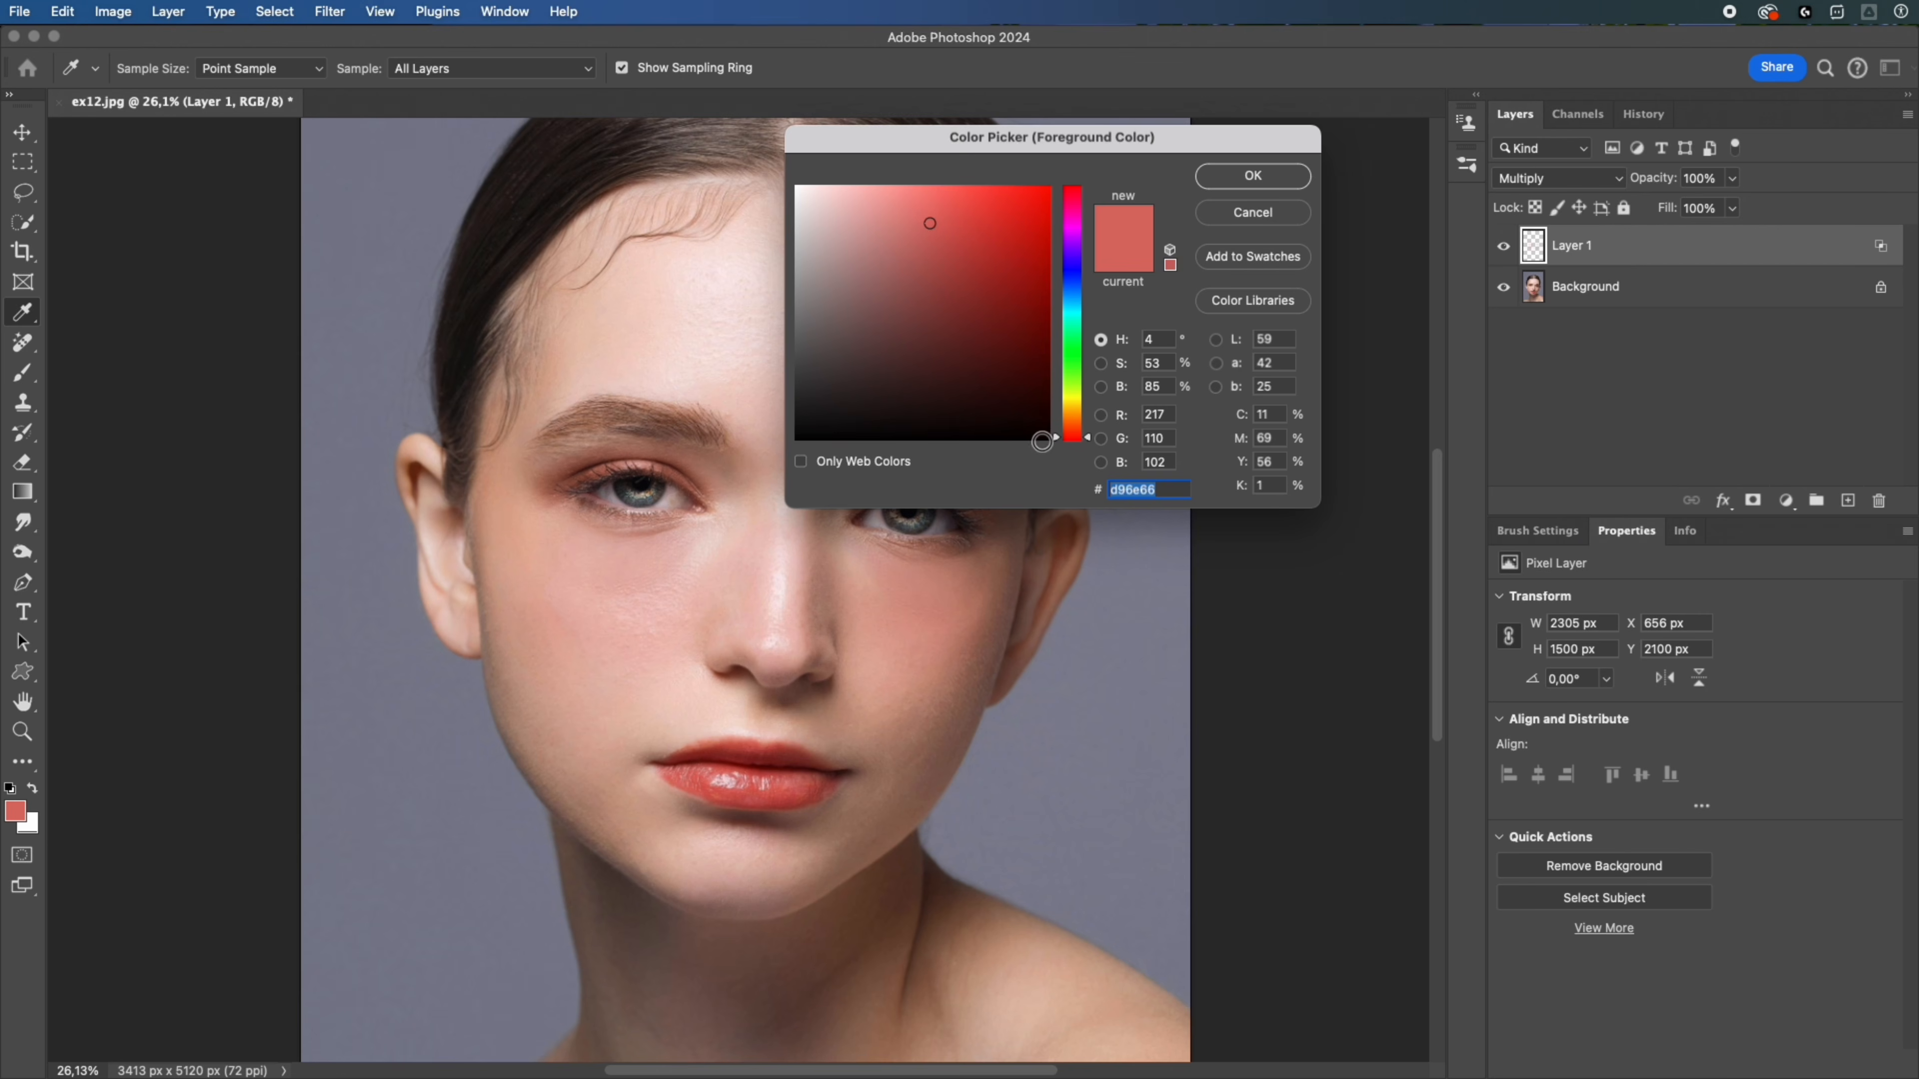
drag(1073, 437, 1063, 392)
click(1249, 178)
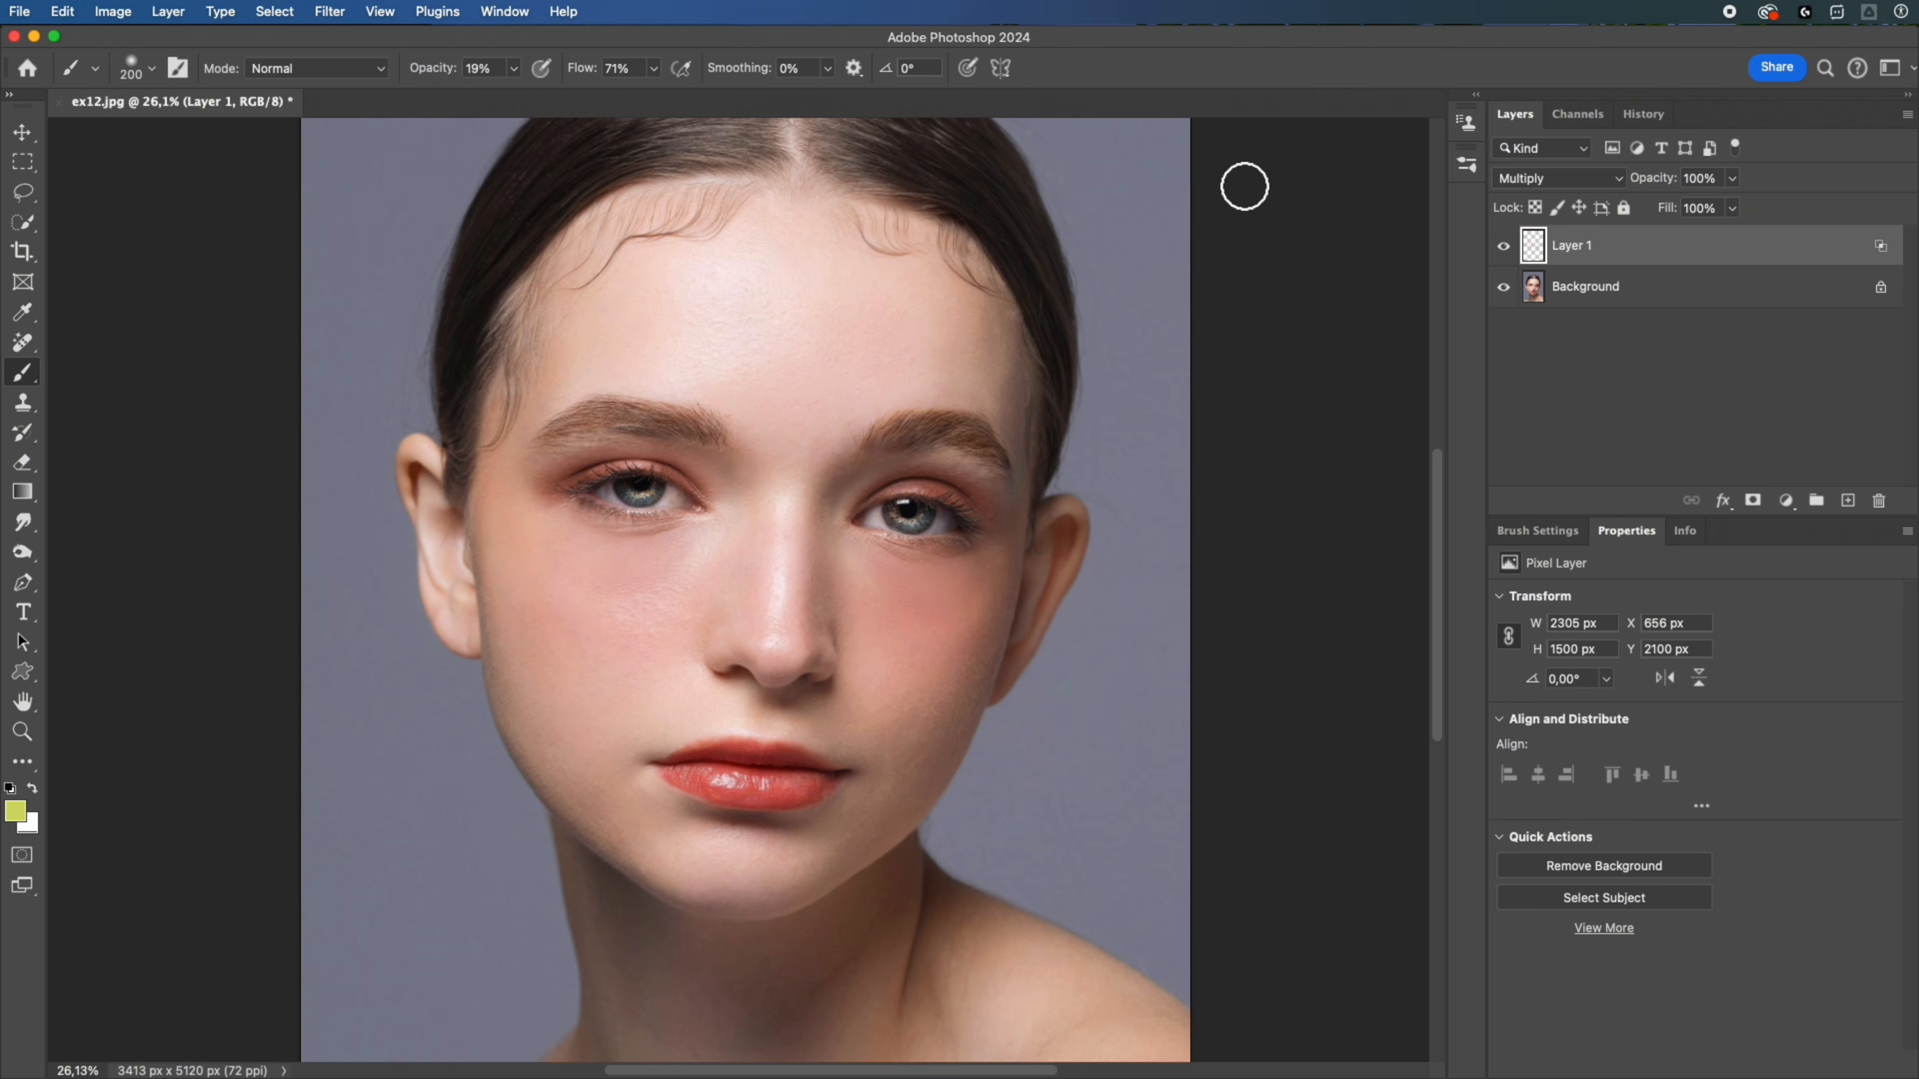
mouse_move(696, 486)
mouse_down()
mouse_move(604, 472)
mouse_move(545, 494)
mouse_up()
drag(885, 502, 988, 533)
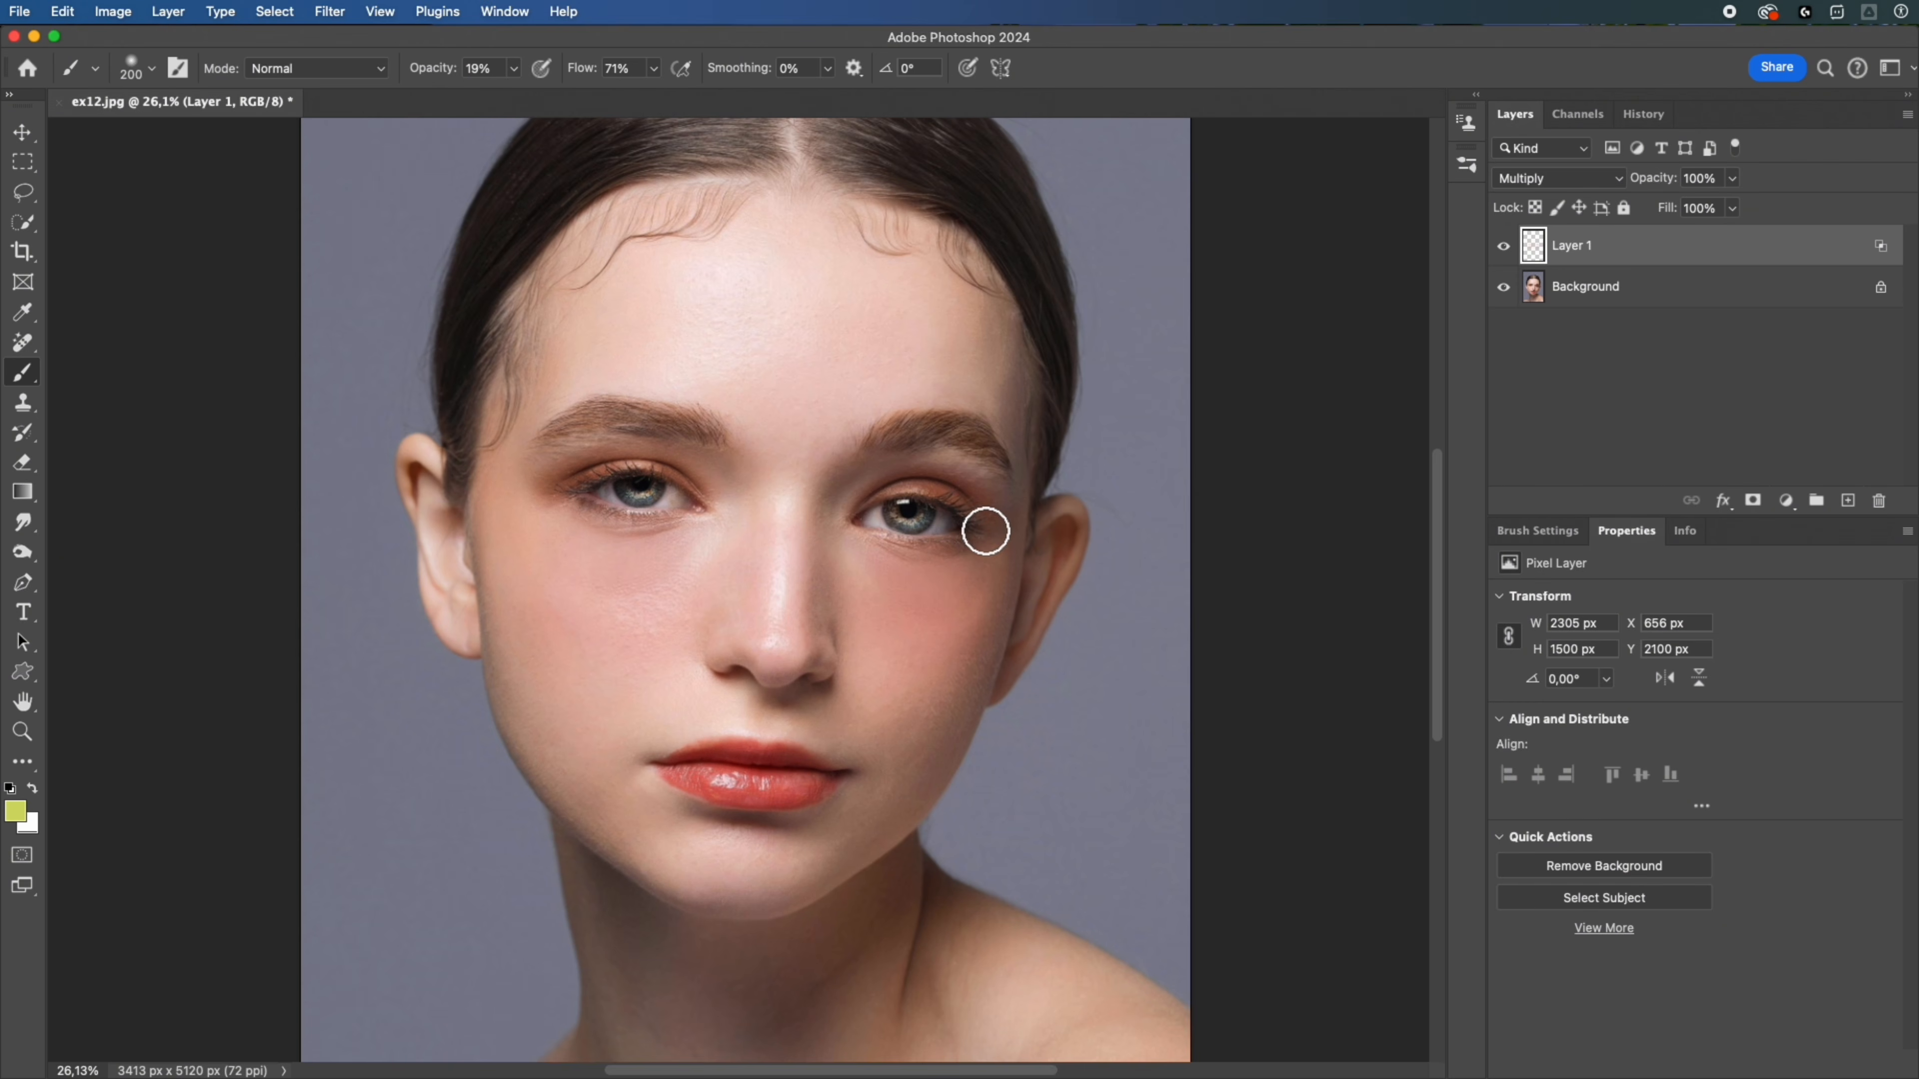
click(1502, 249)
click(1504, 248)
click(1503, 250)
click(1503, 250)
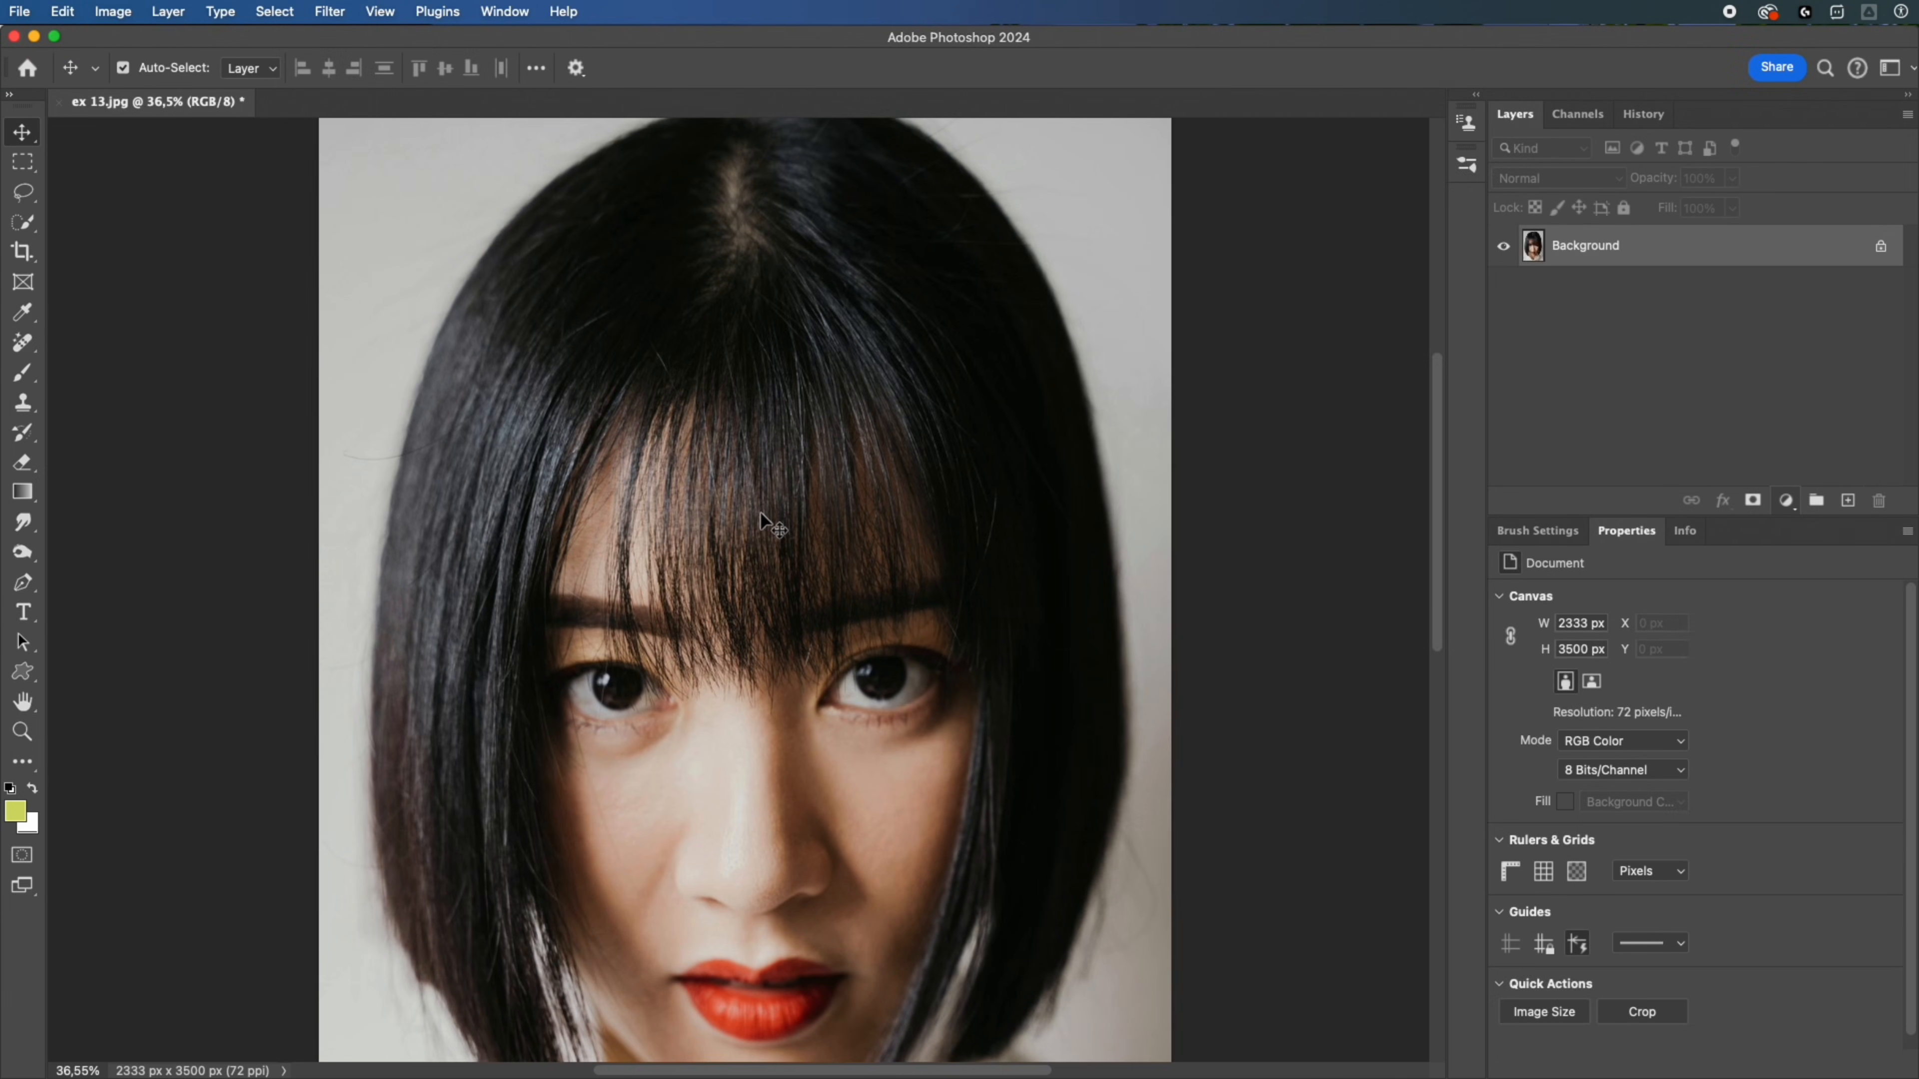
Step: Copy a narrow central strip of the bangs to a new layer, using a lasso selection feathered by 11 pixels
key(l)
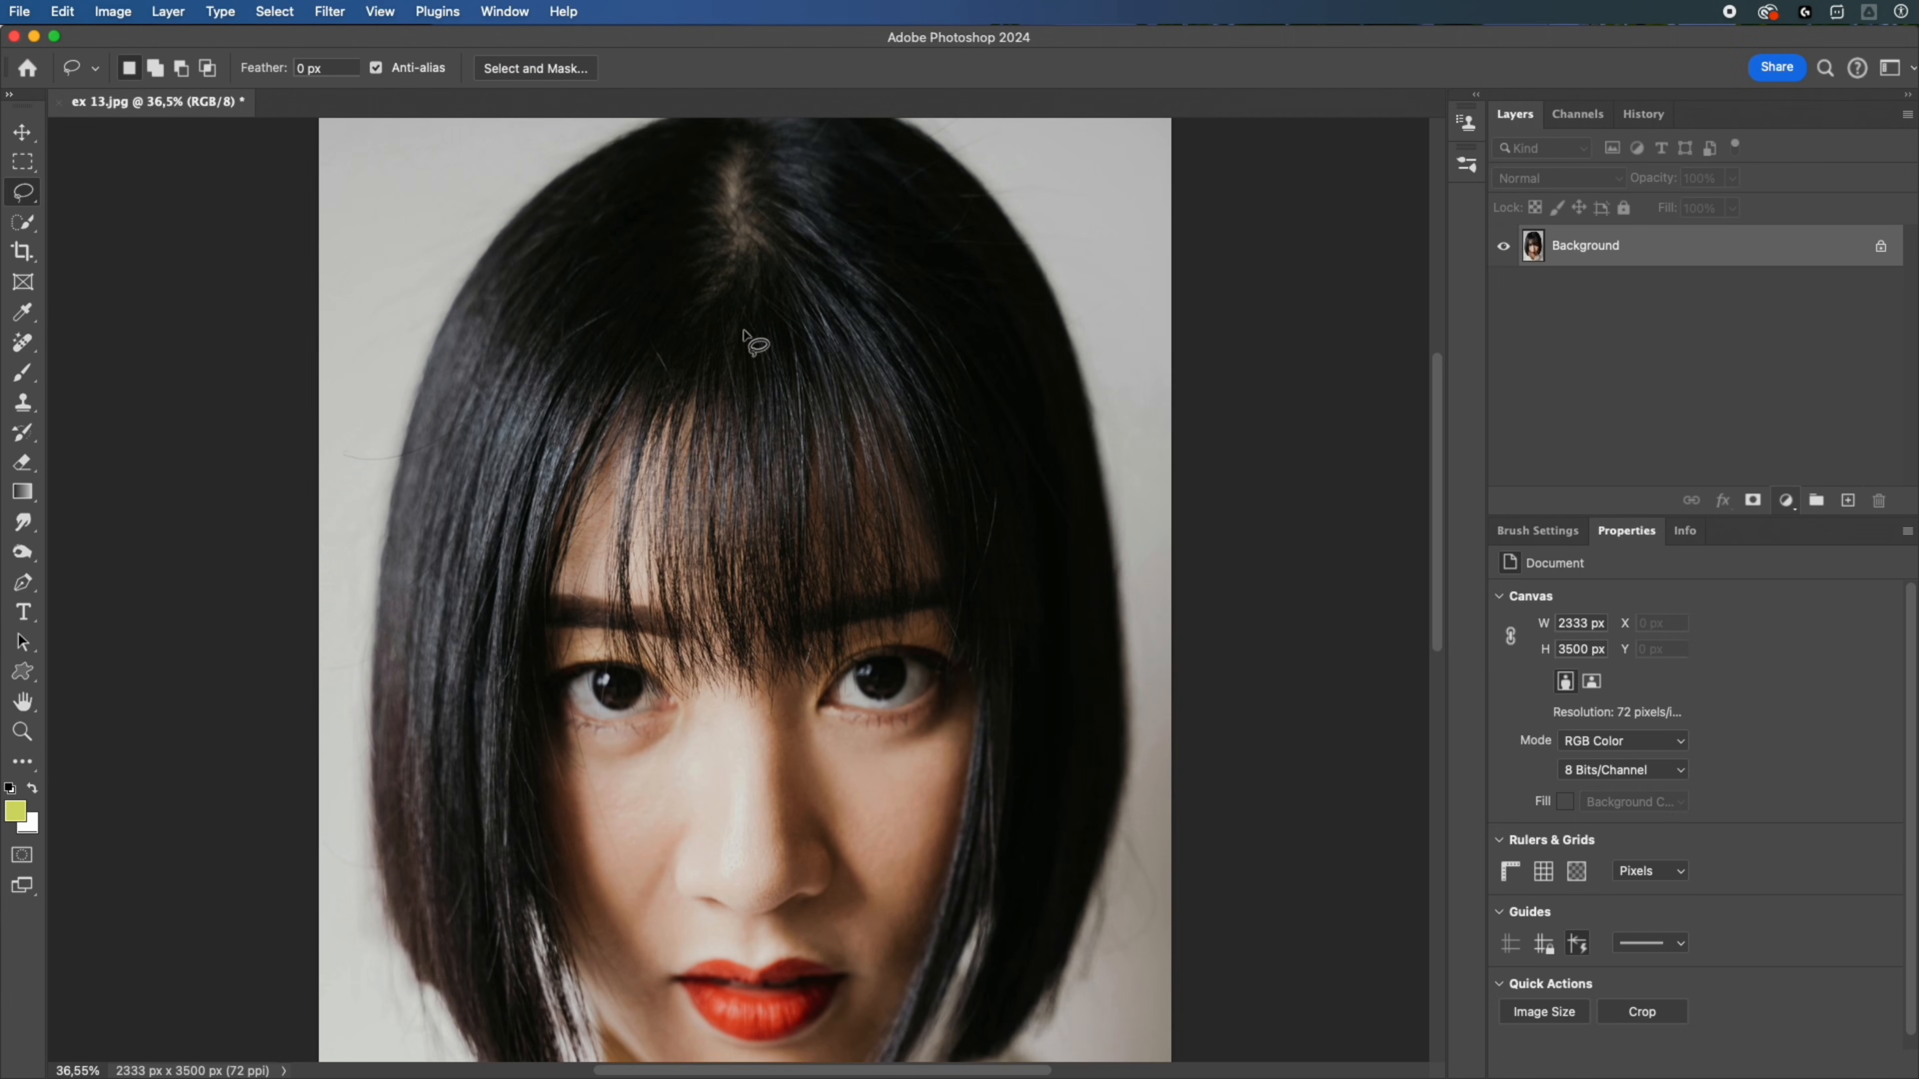
mouse_move(734, 317)
mouse_down()
mouse_move(701, 529)
mouse_move(706, 650)
mouse_move(739, 686)
mouse_move(765, 598)
mouse_move(758, 357)
mouse_up()
right_click(759, 357)
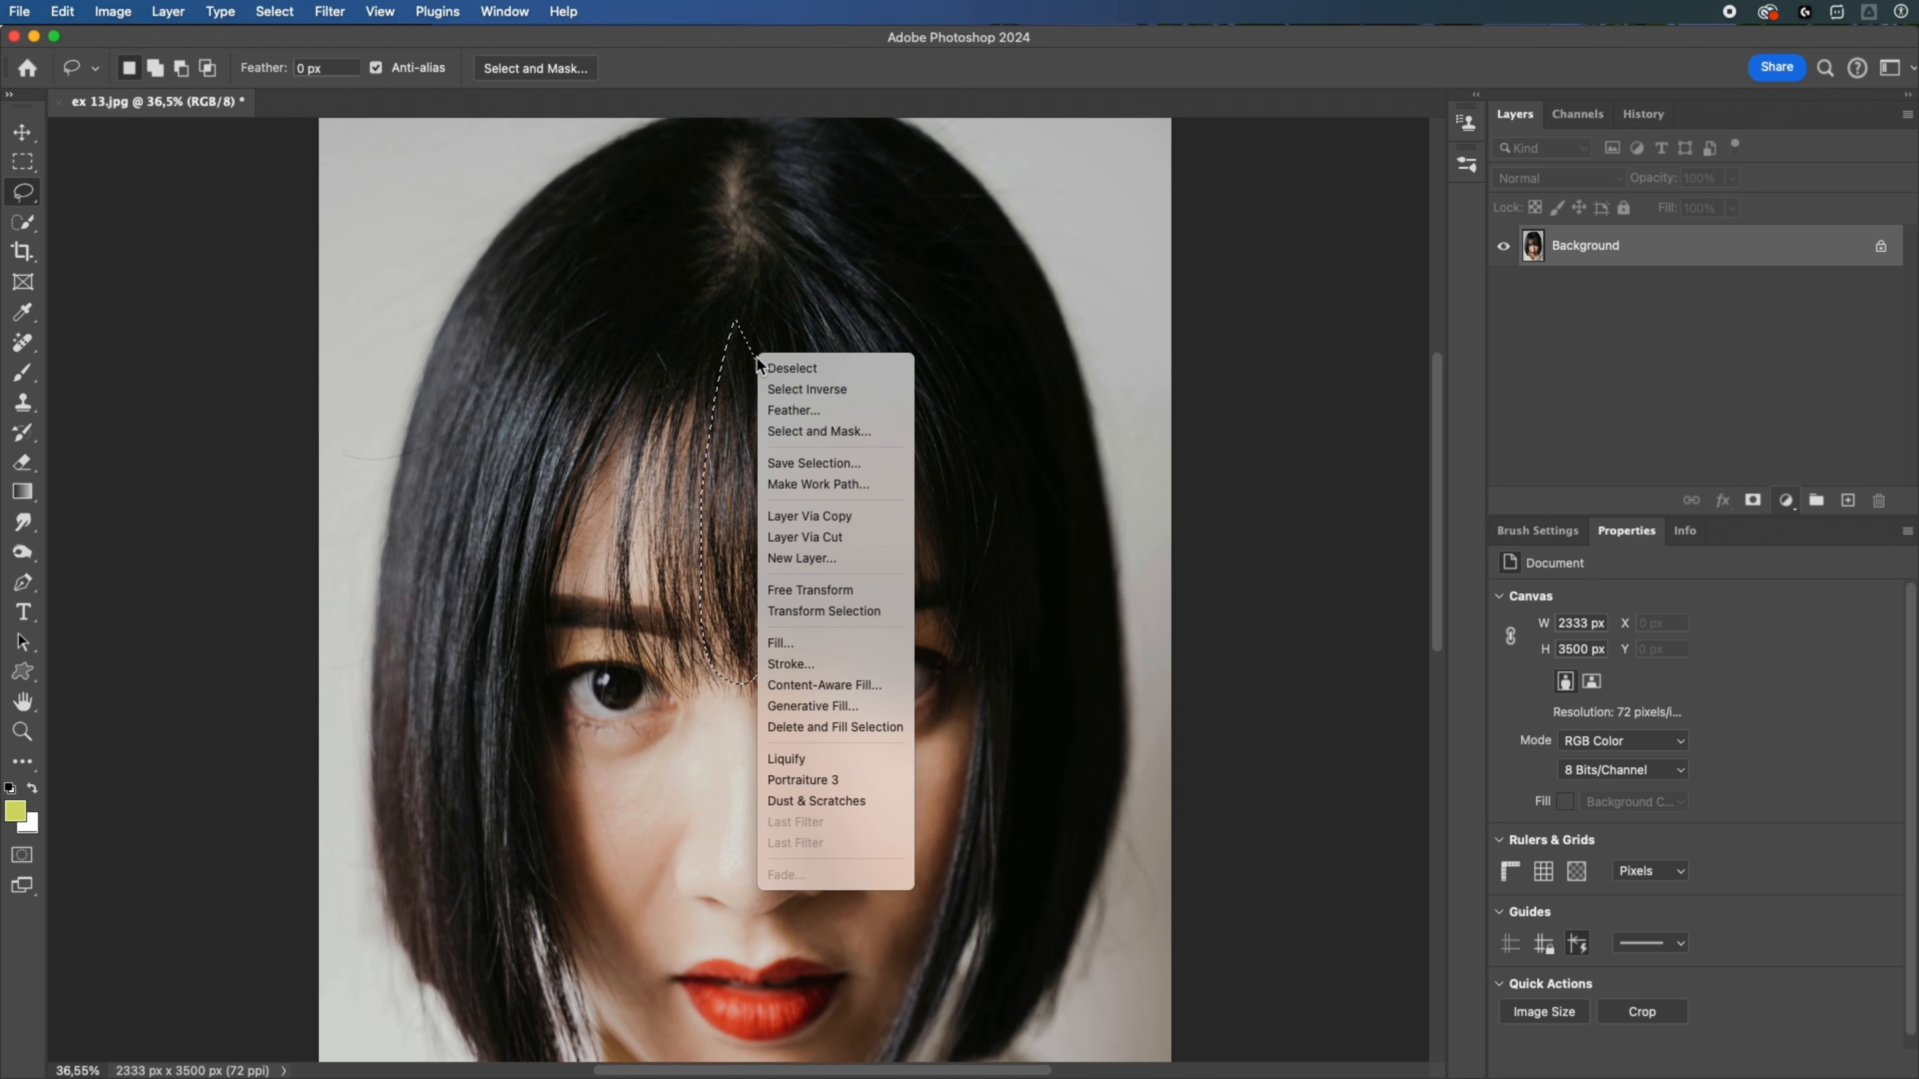
click(783, 413)
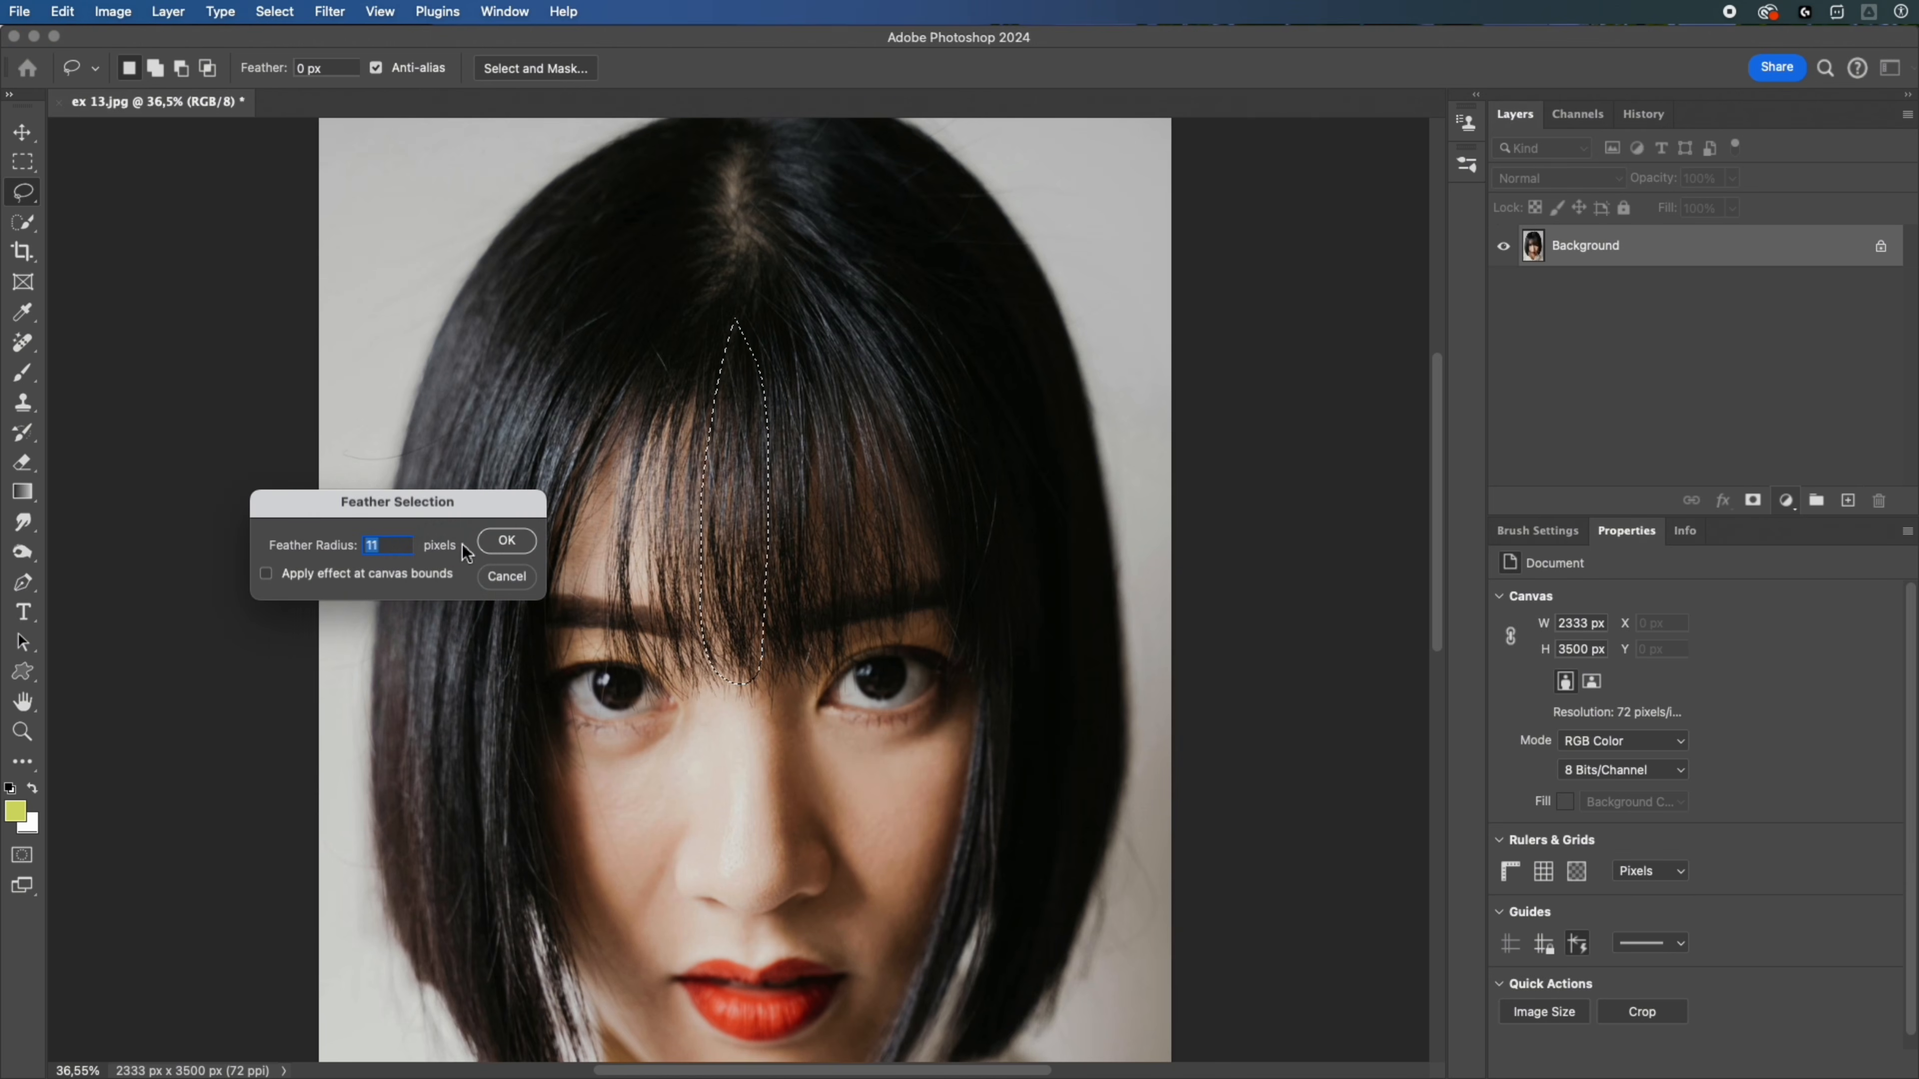
click(503, 541)
key(ctrl+j)
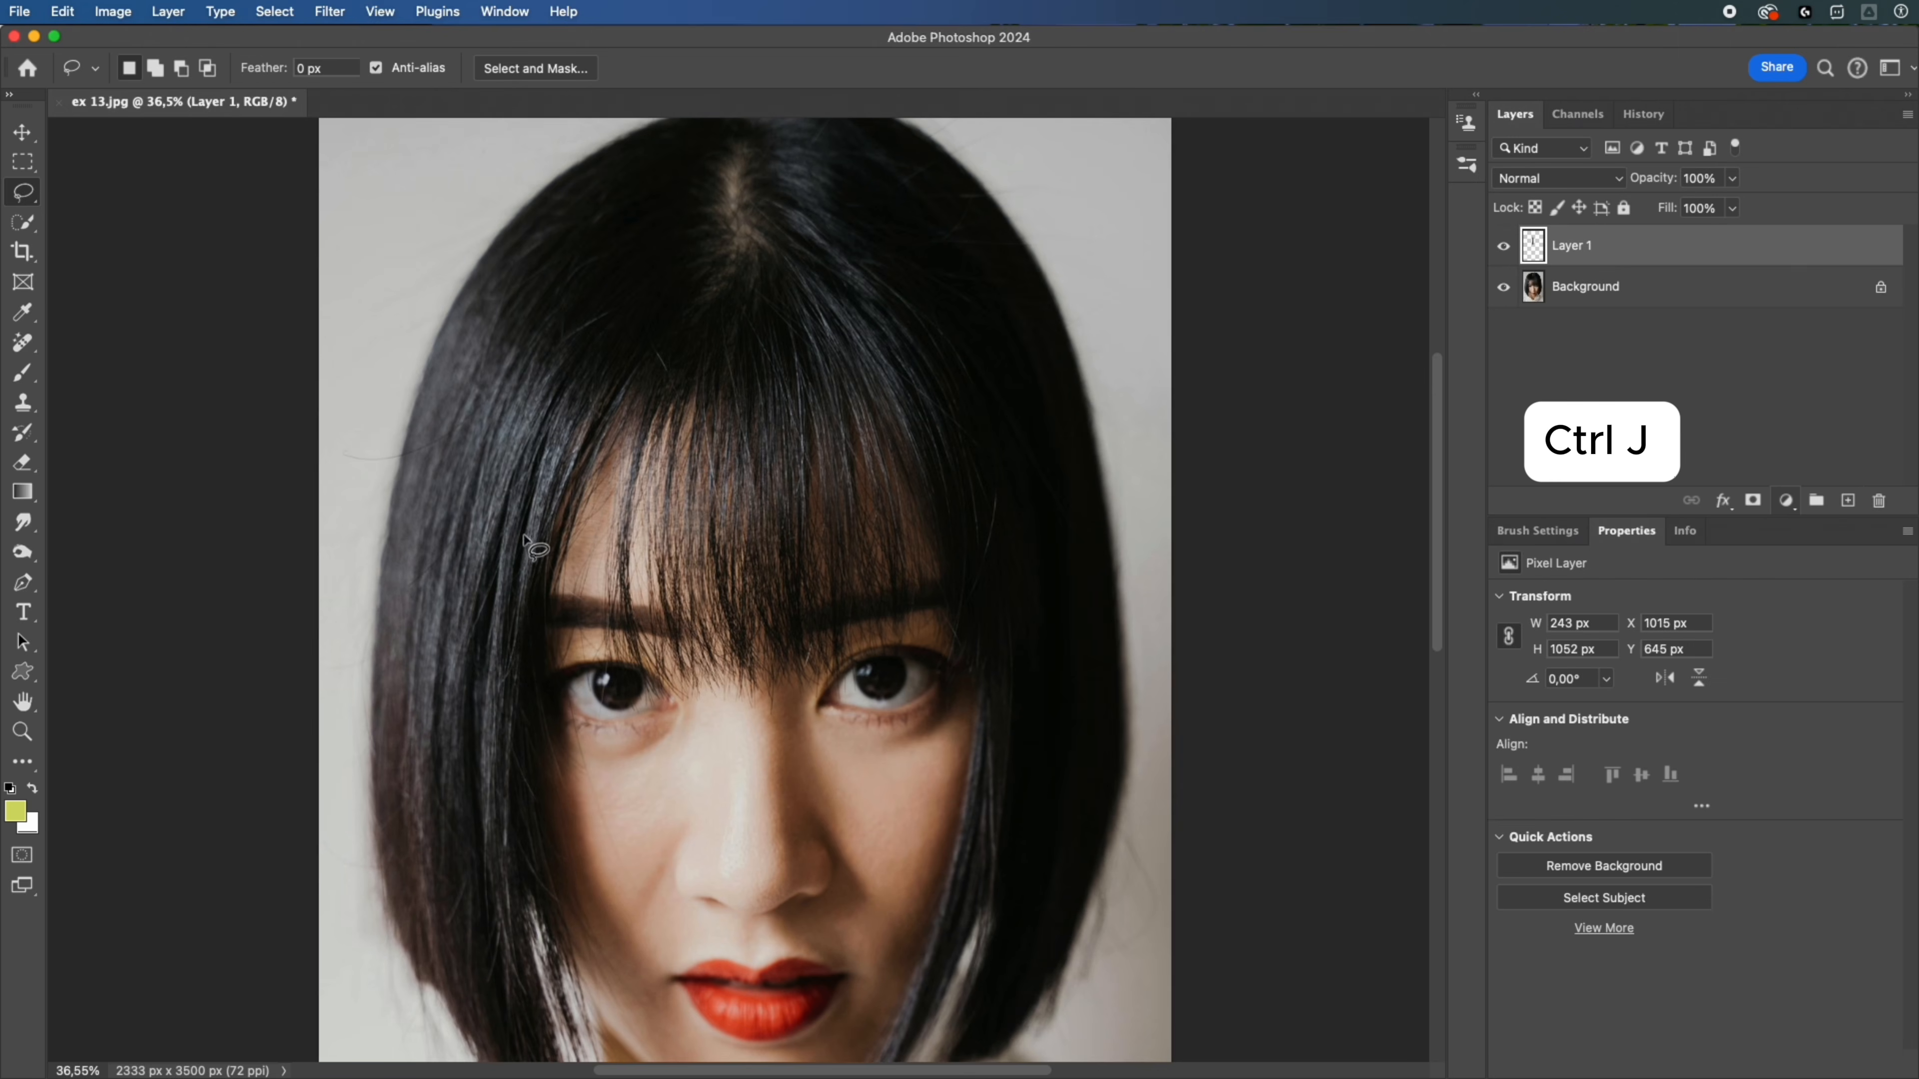
Step: Set the copied hair strip to Darker Color, and move and warp it over the gap to the left of the central bangs
click(1511, 174)
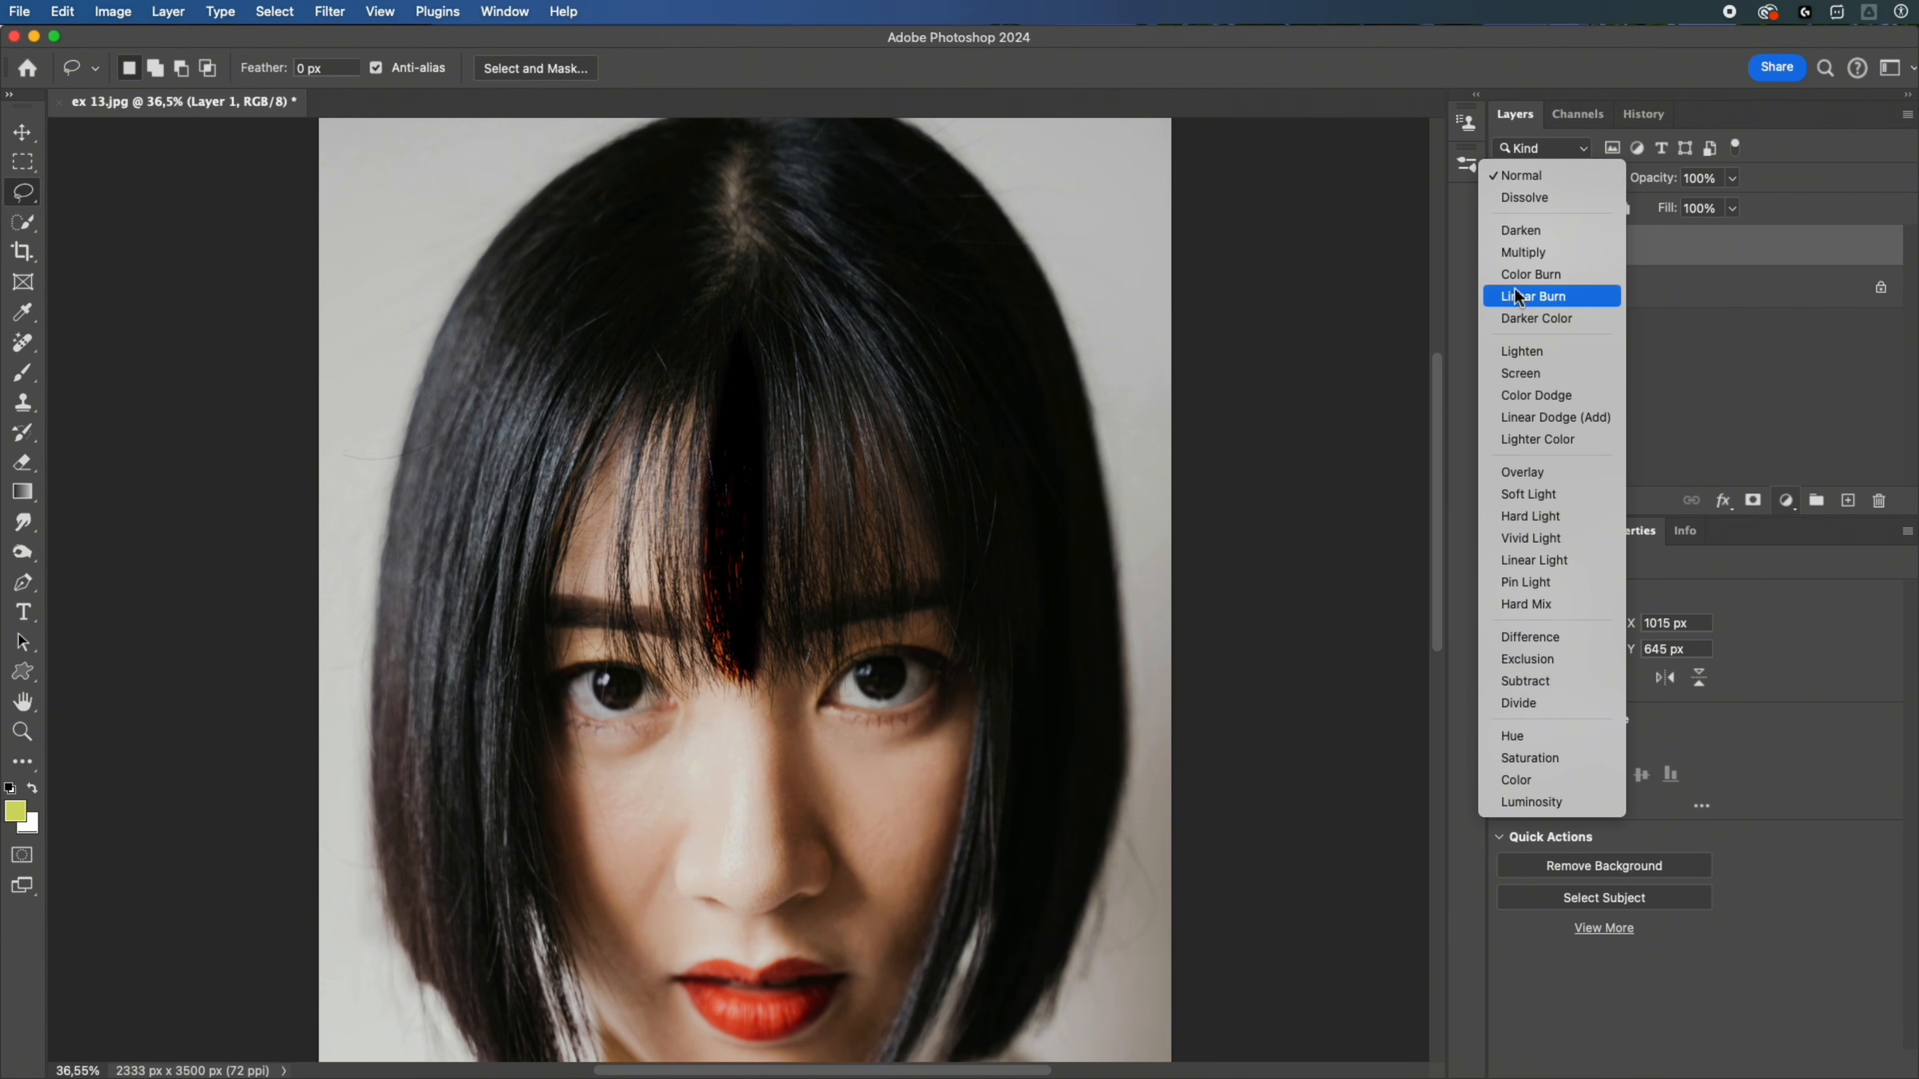
click(1519, 326)
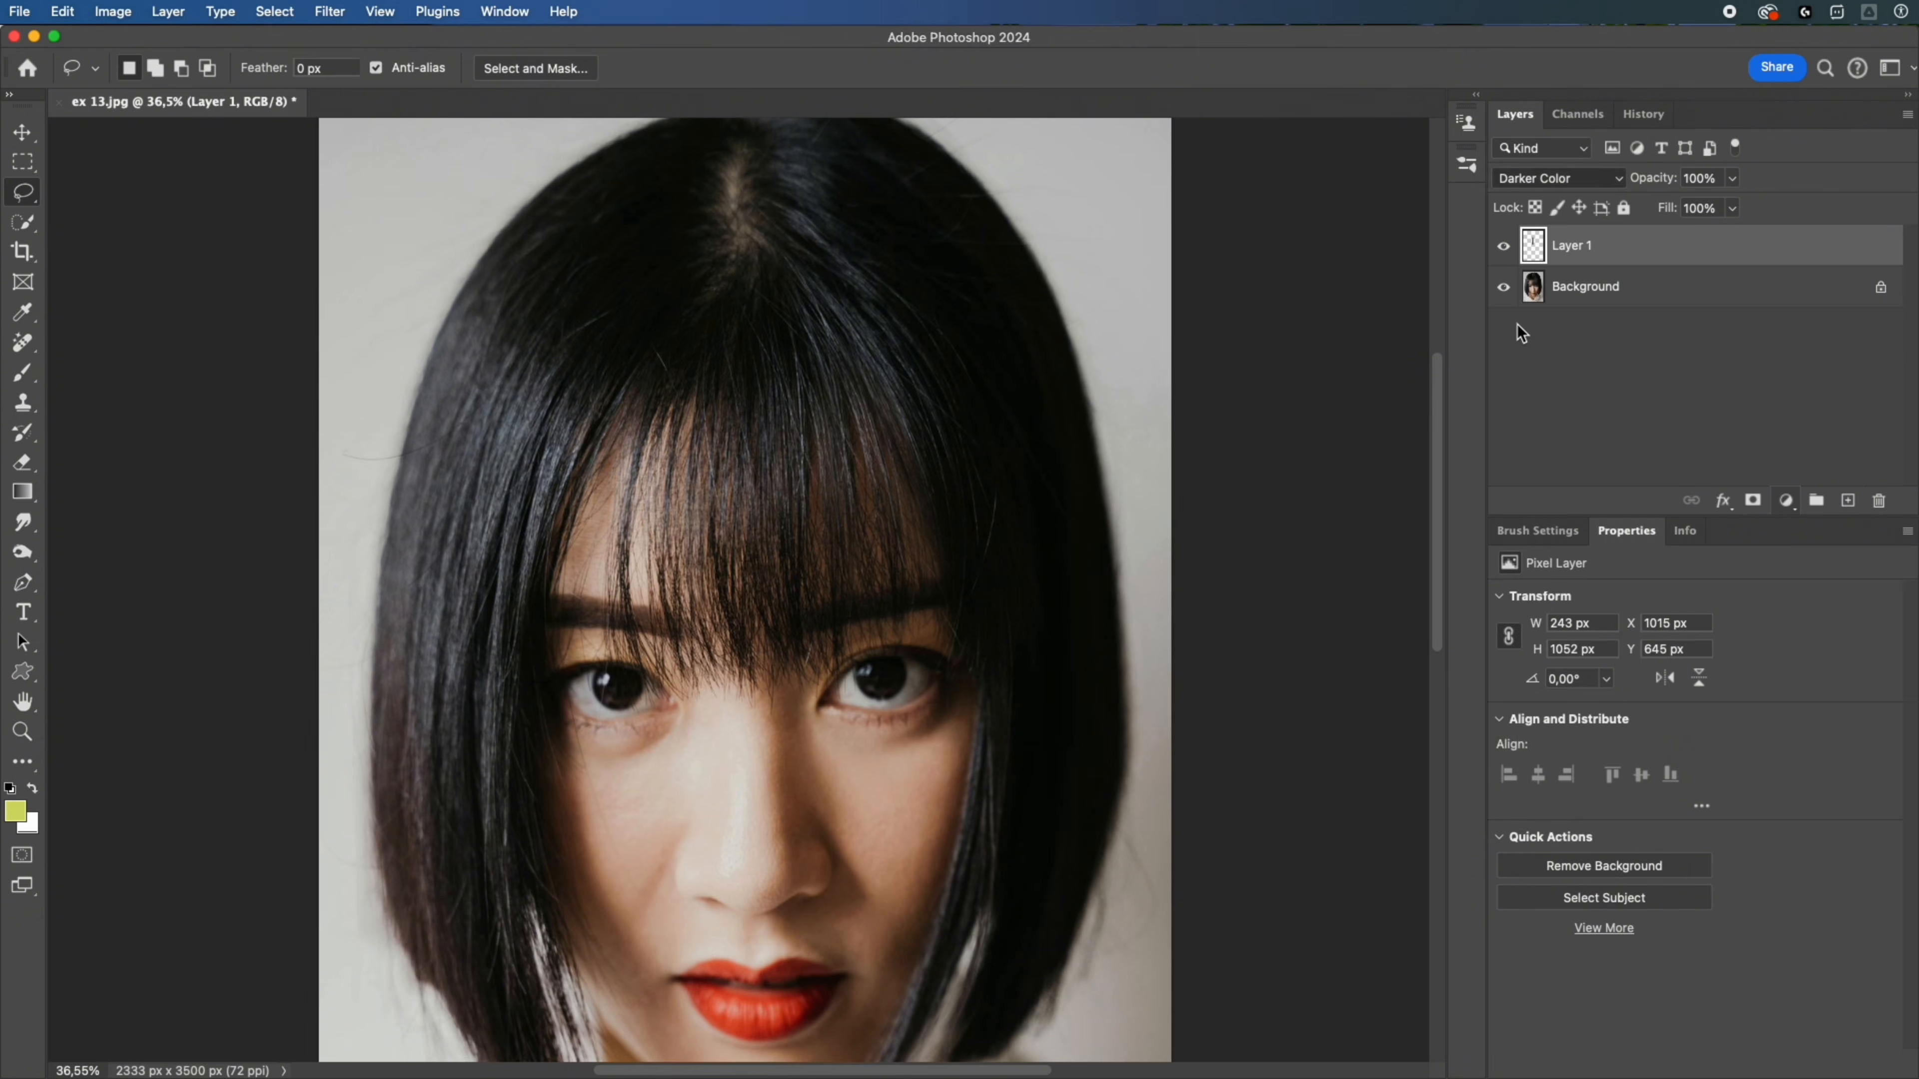
key(ctrl+t)
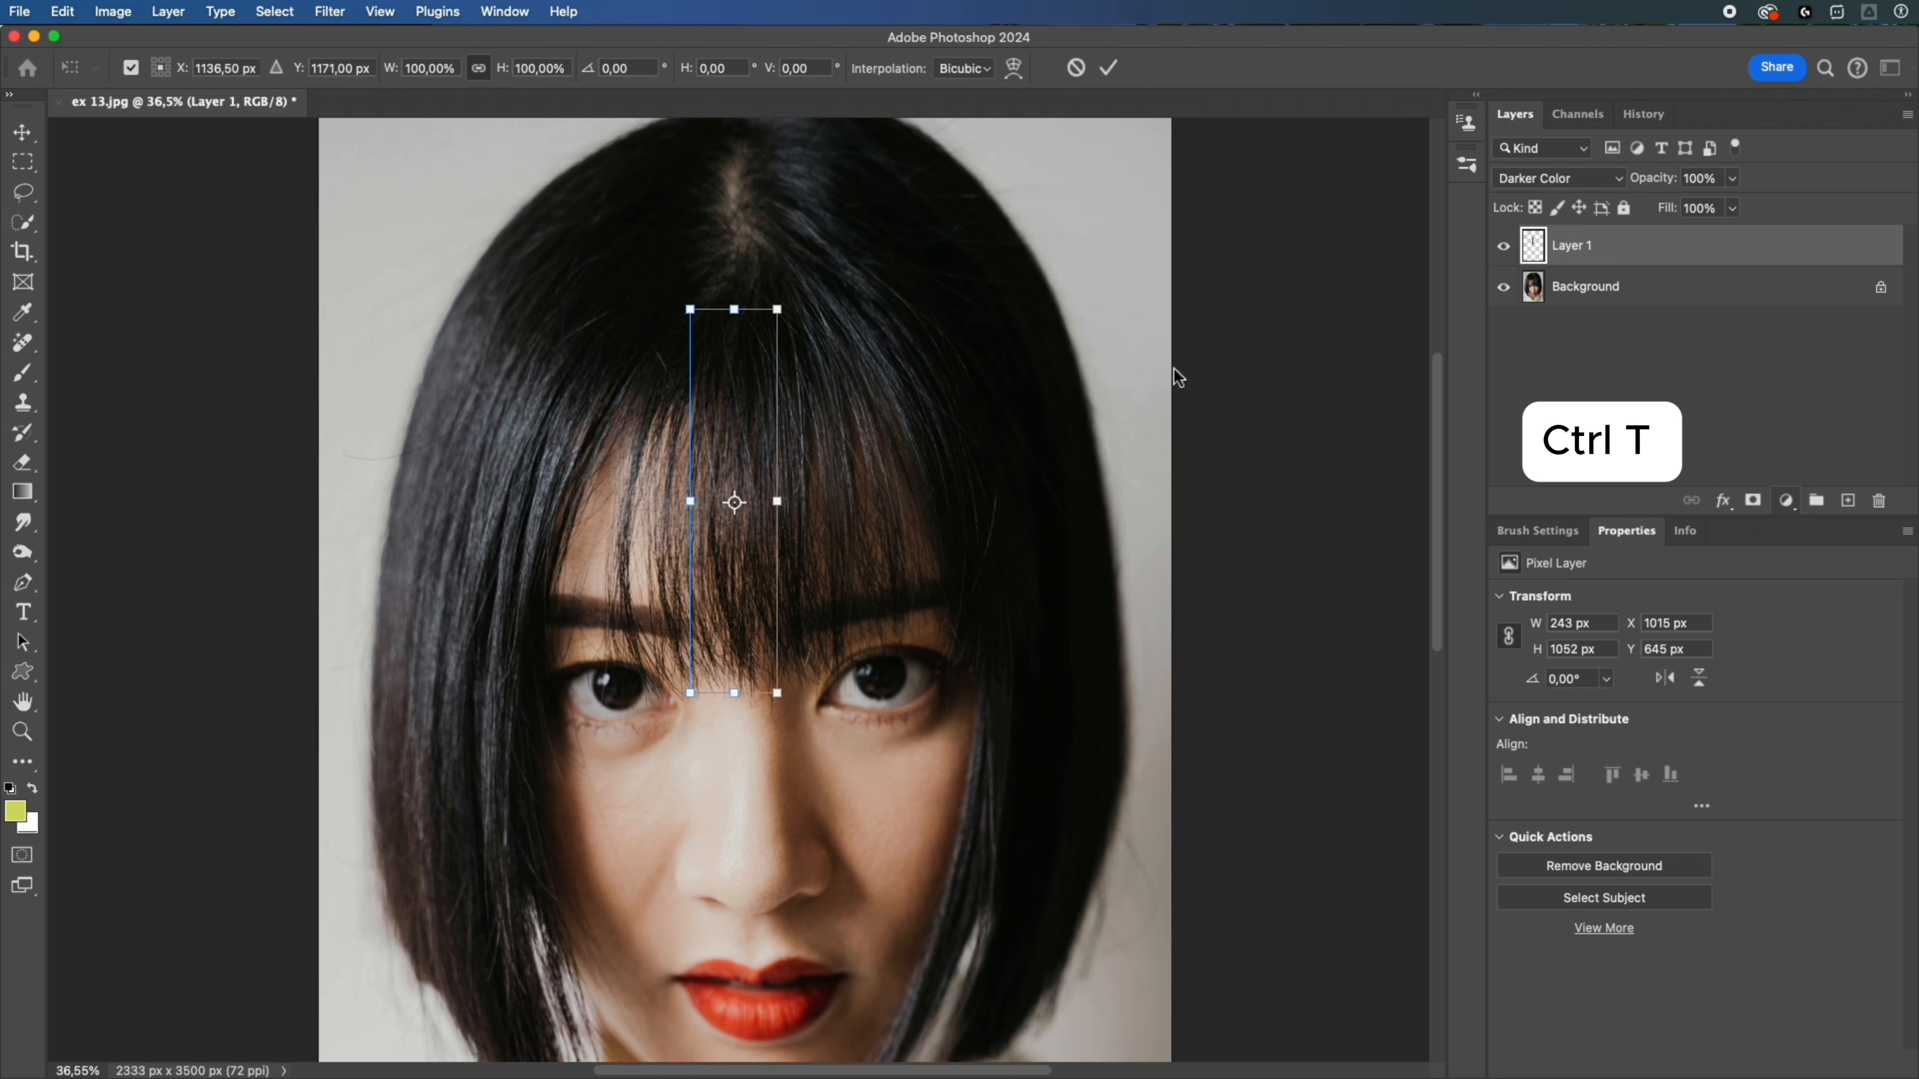
drag(765, 438, 685, 436)
right_click(683, 434)
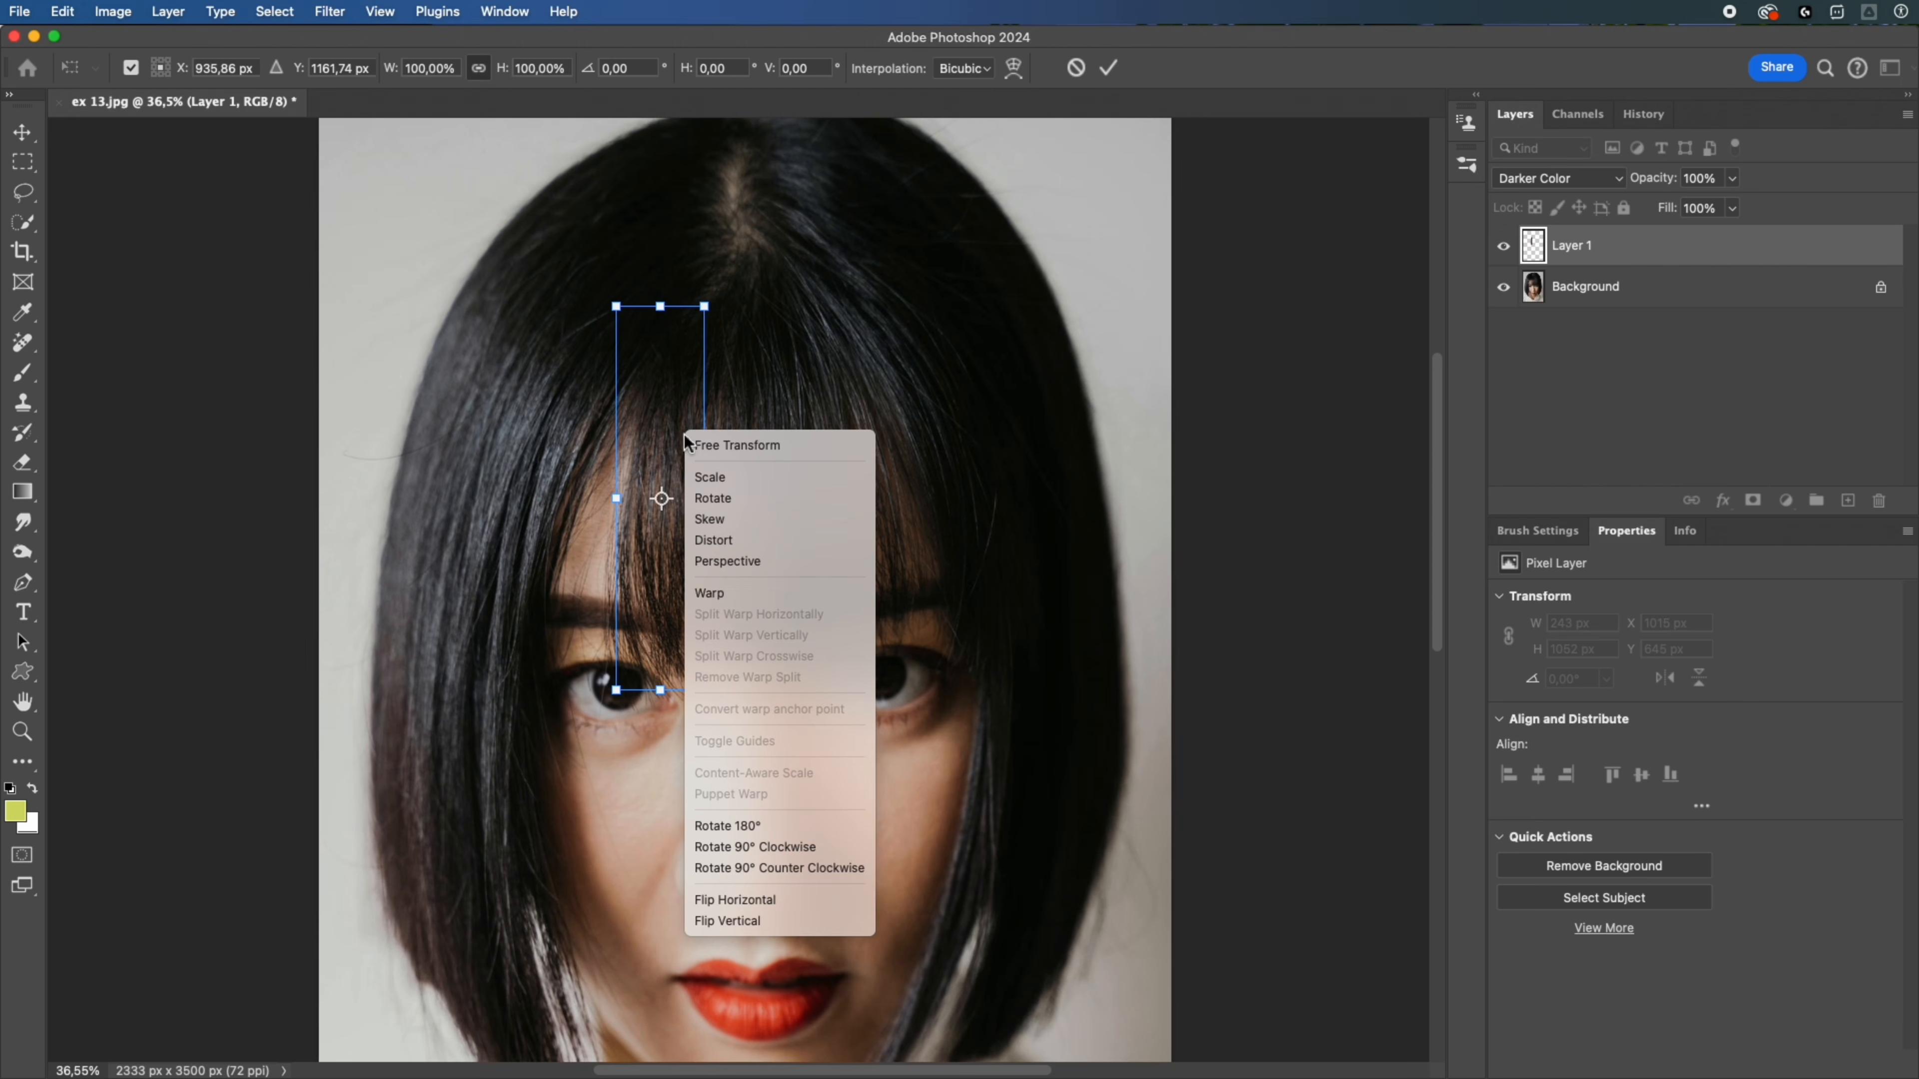
click(708, 594)
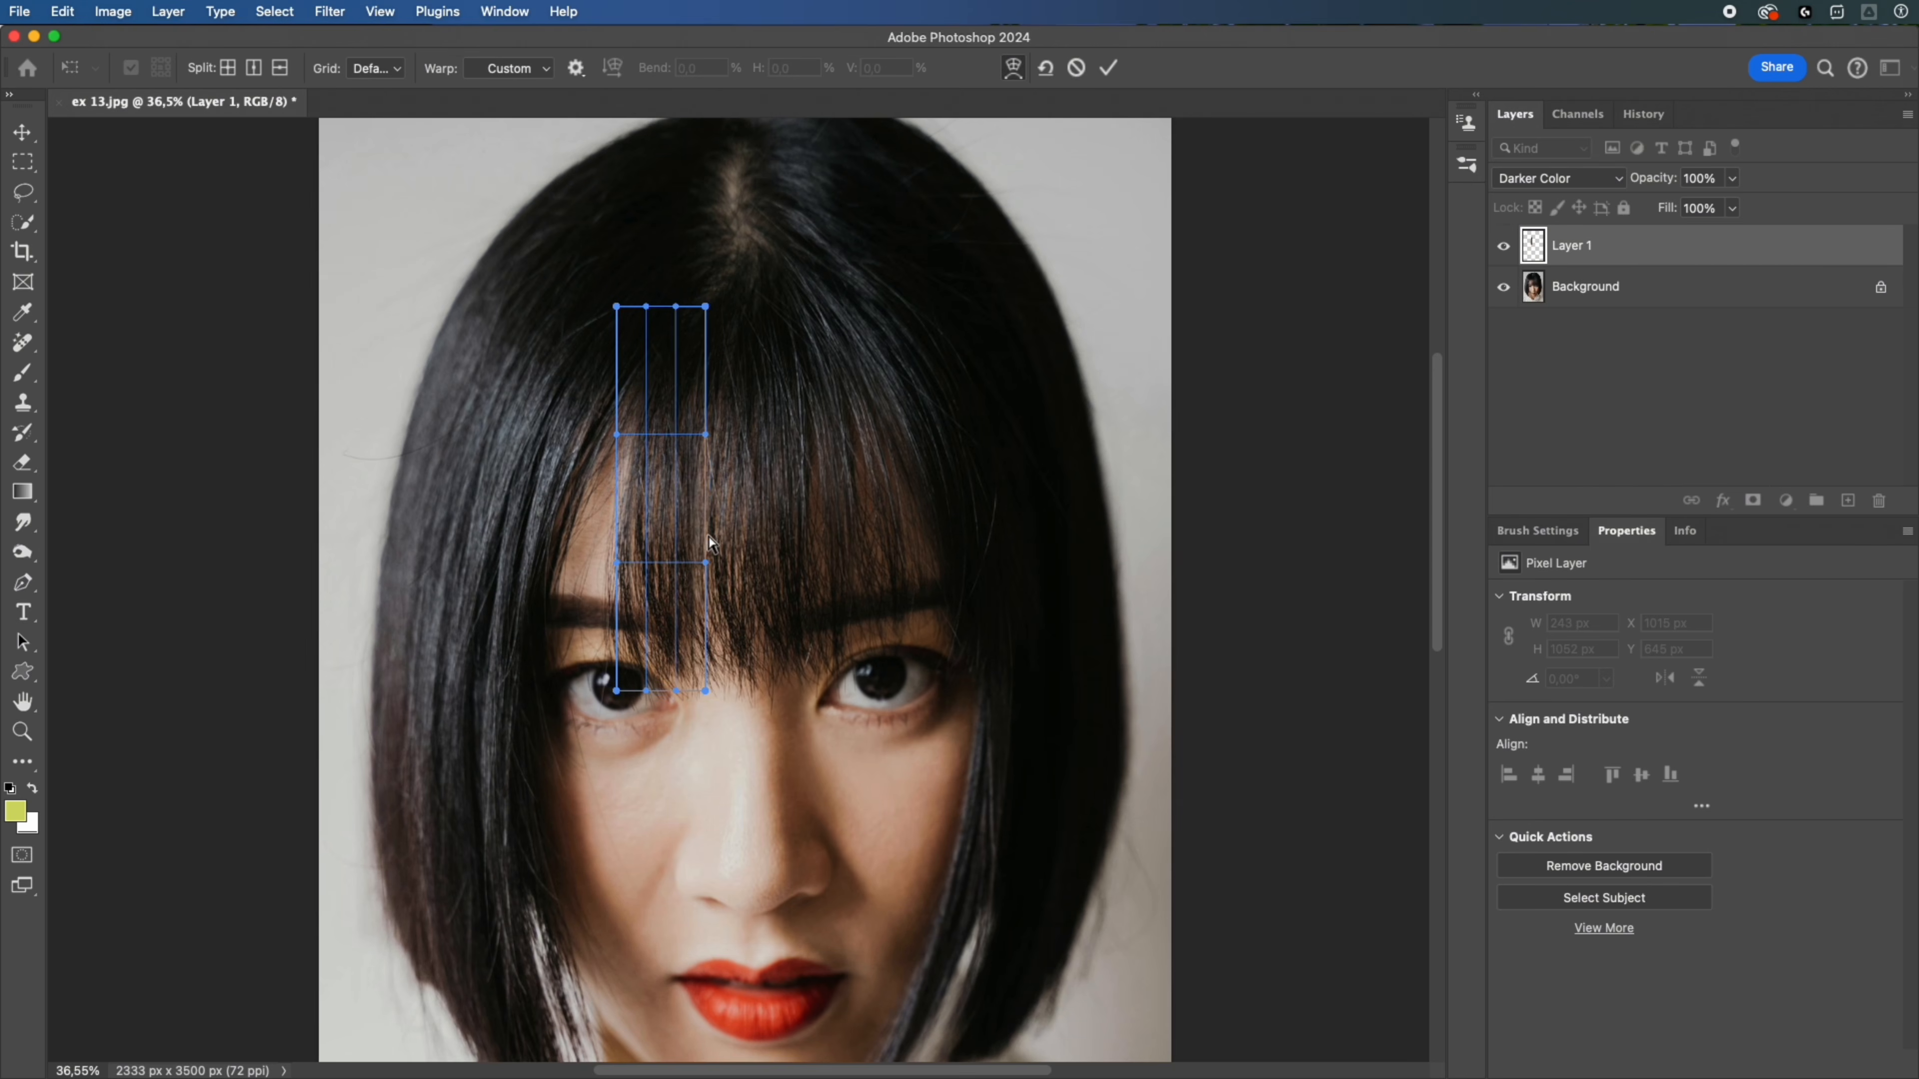
drag(717, 310, 749, 311)
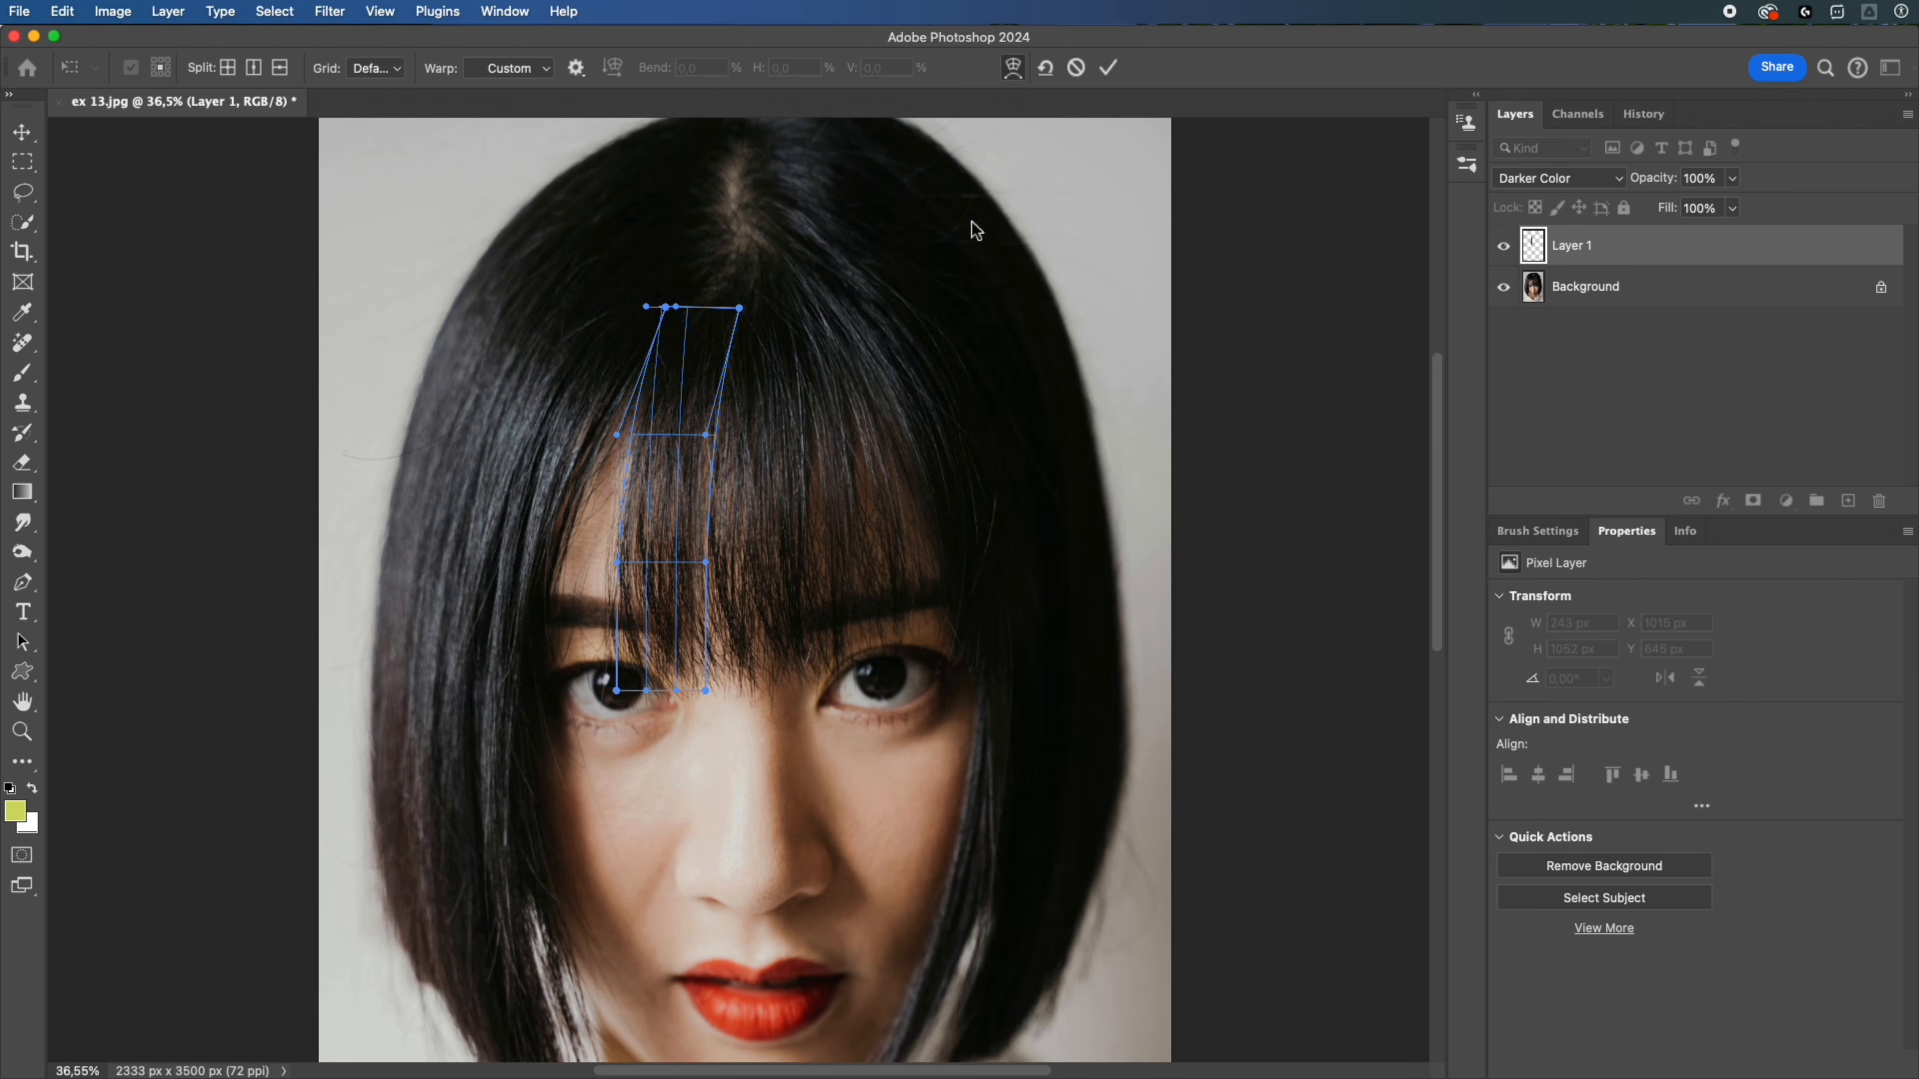
click(1110, 69)
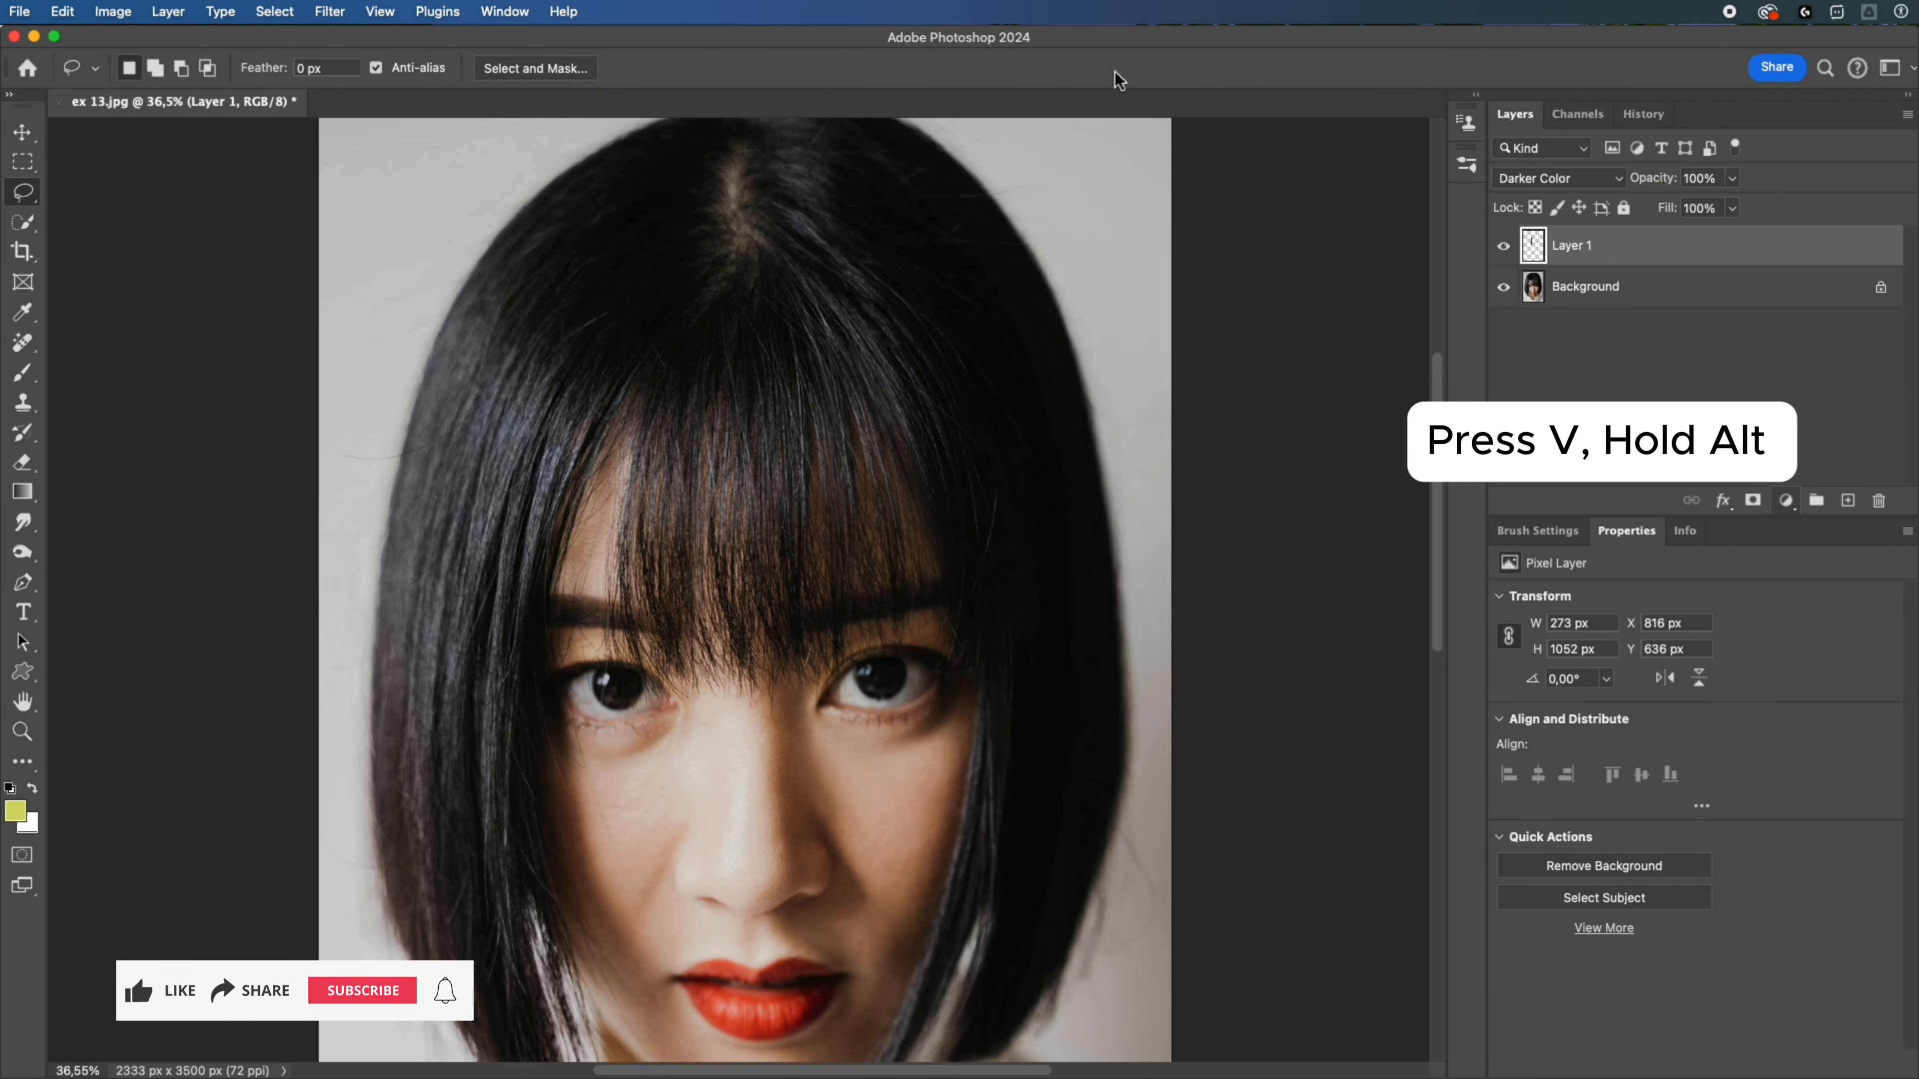
Step: Extend the left side of the bangs with two duplicates of the strip, warping the outermost one, and compare against the original photo
key(v)
drag(665, 502, 598, 546)
right_click(596, 526)
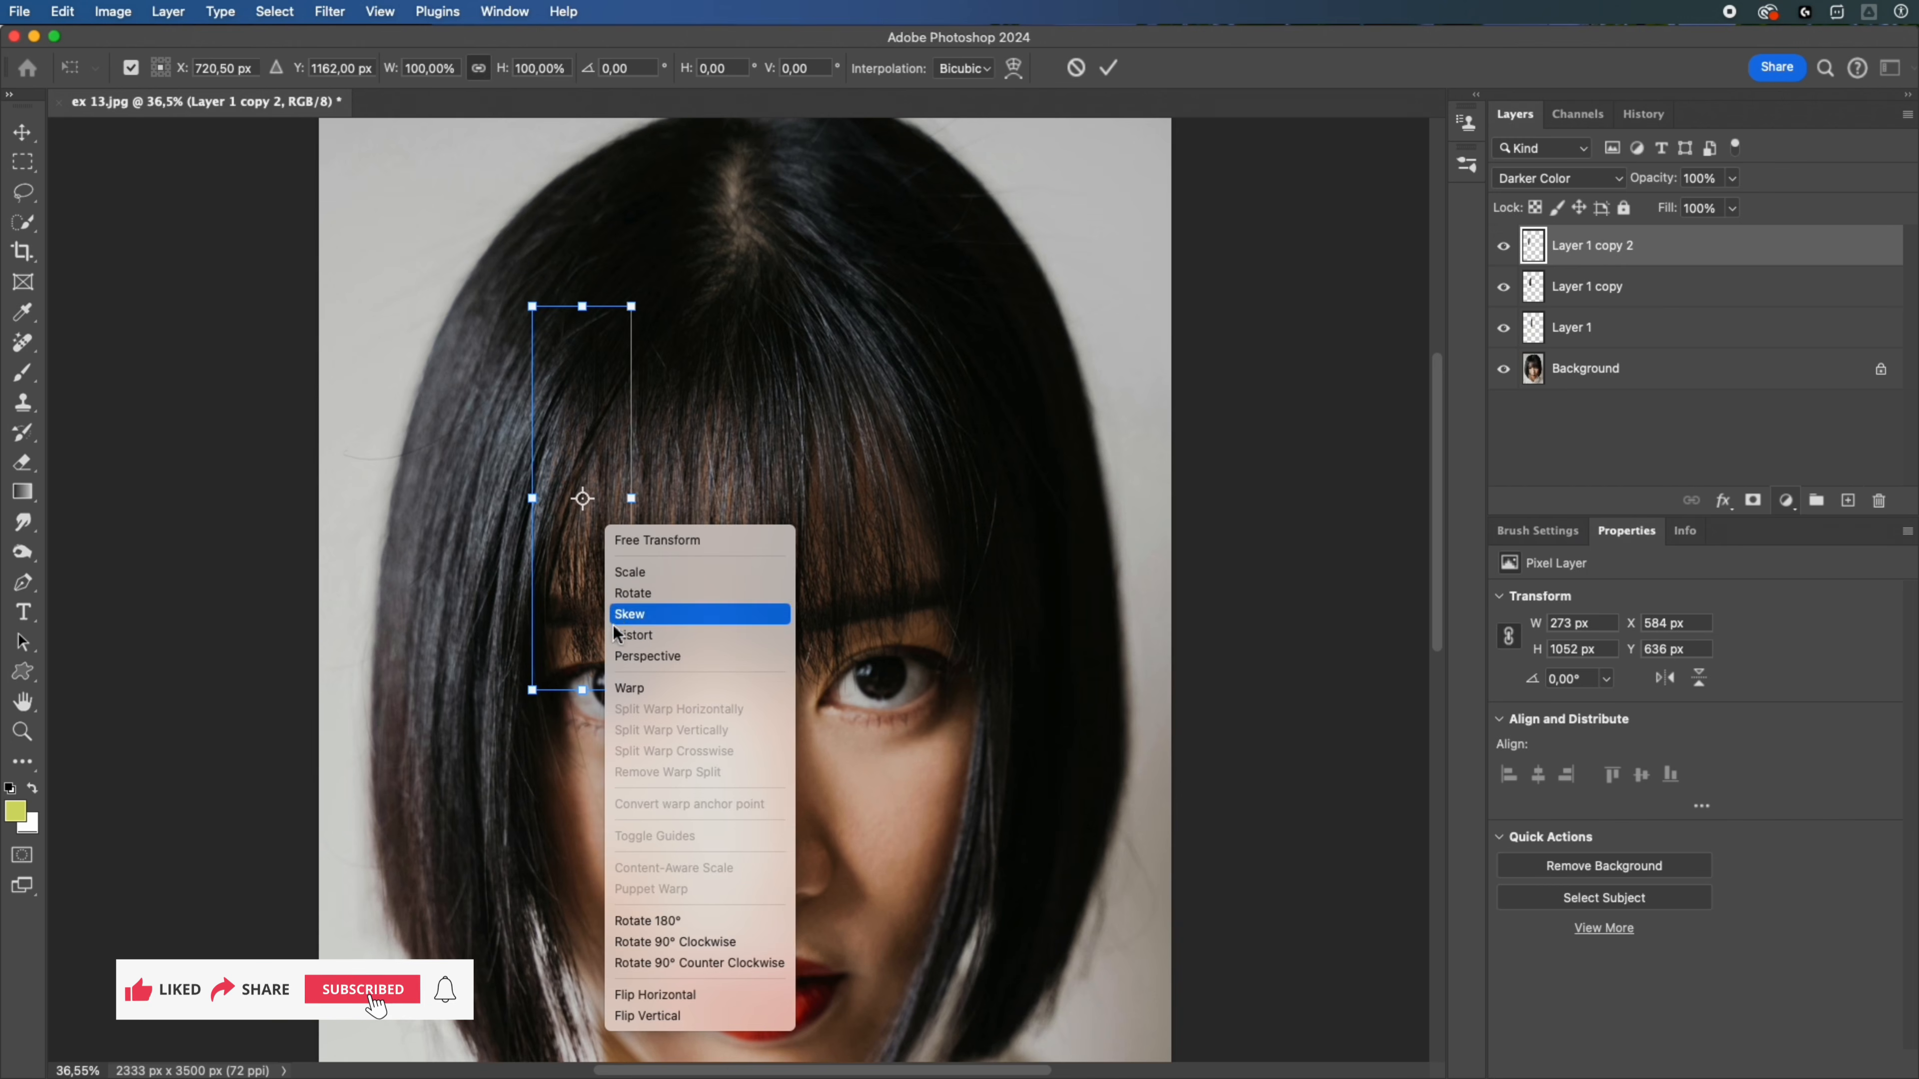
click(634, 690)
mouse_move(632, 307)
mouse_down()
mouse_move(685, 305)
mouse_move(635, 310)
mouse_move(656, 305)
mouse_up()
drag(632, 673, 624, 668)
drag(665, 441, 642, 442)
drag(693, 303, 674, 305)
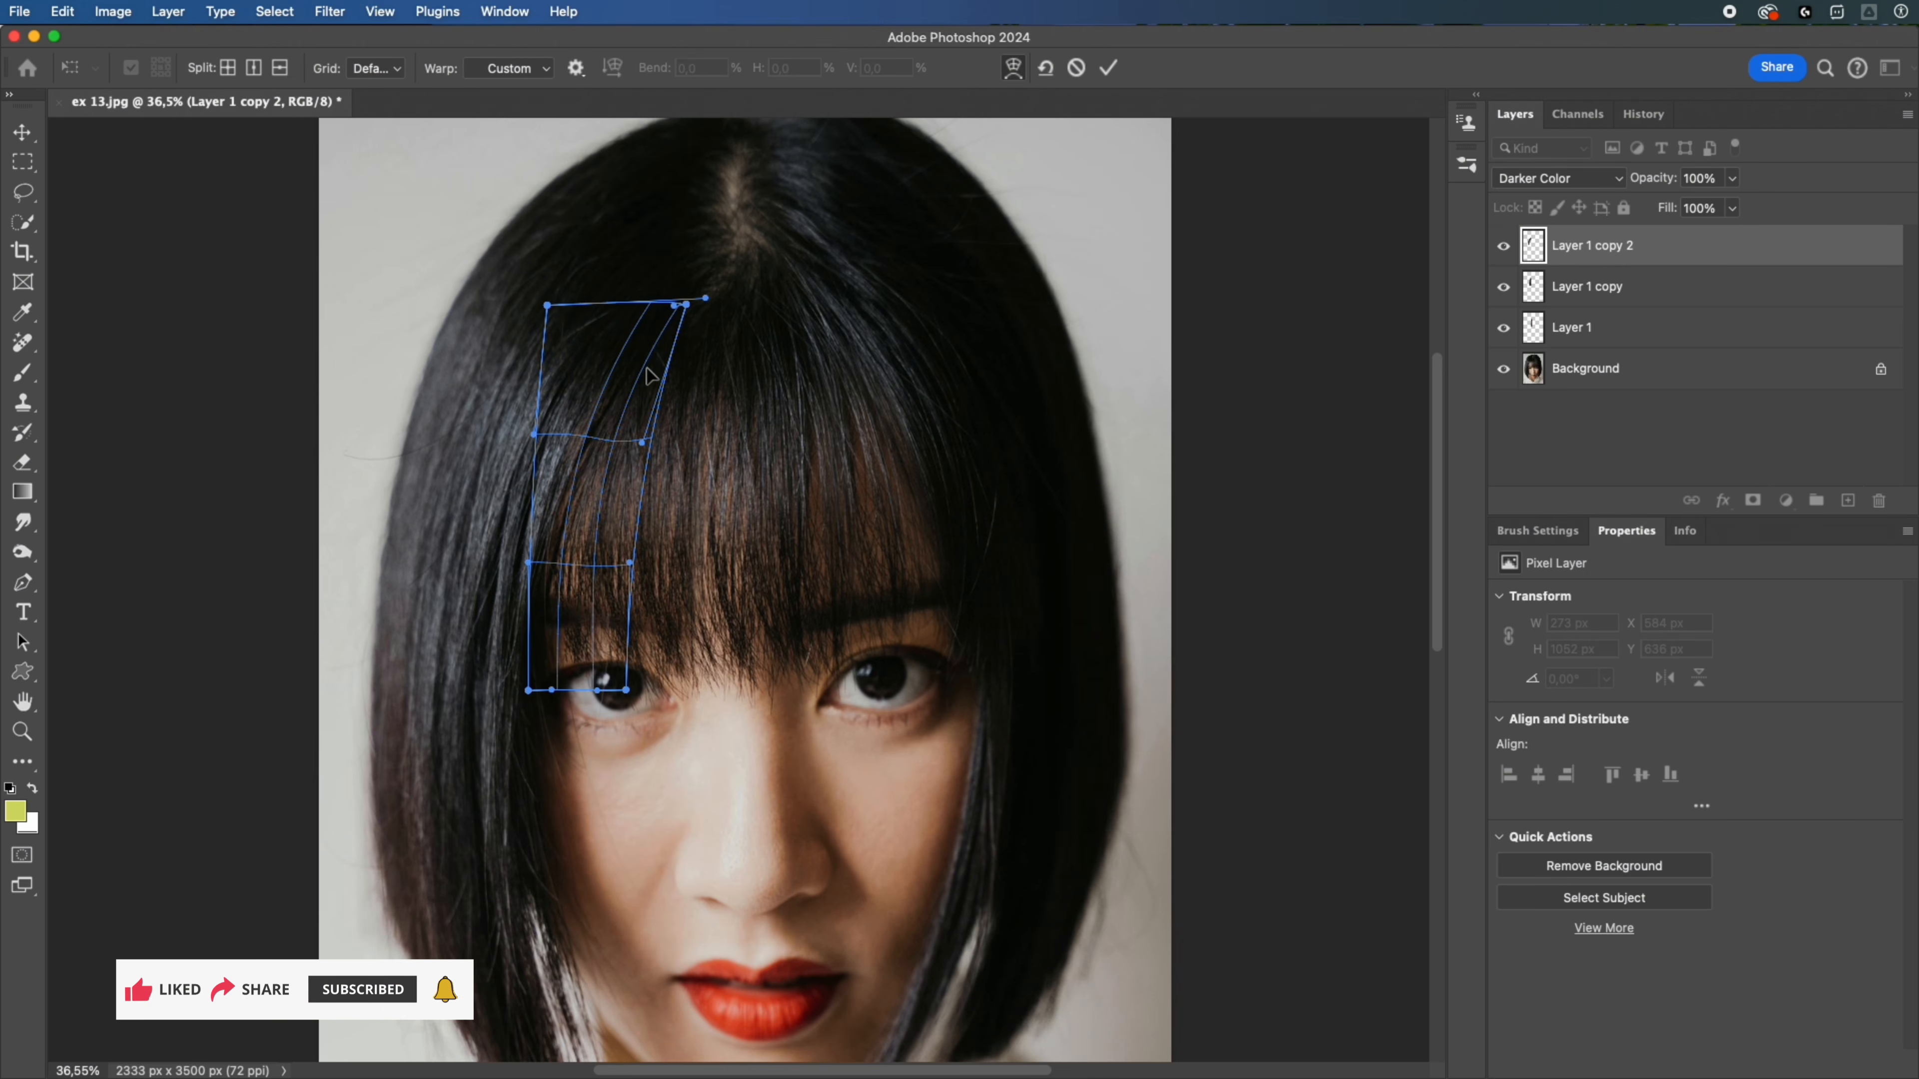
click(1110, 69)
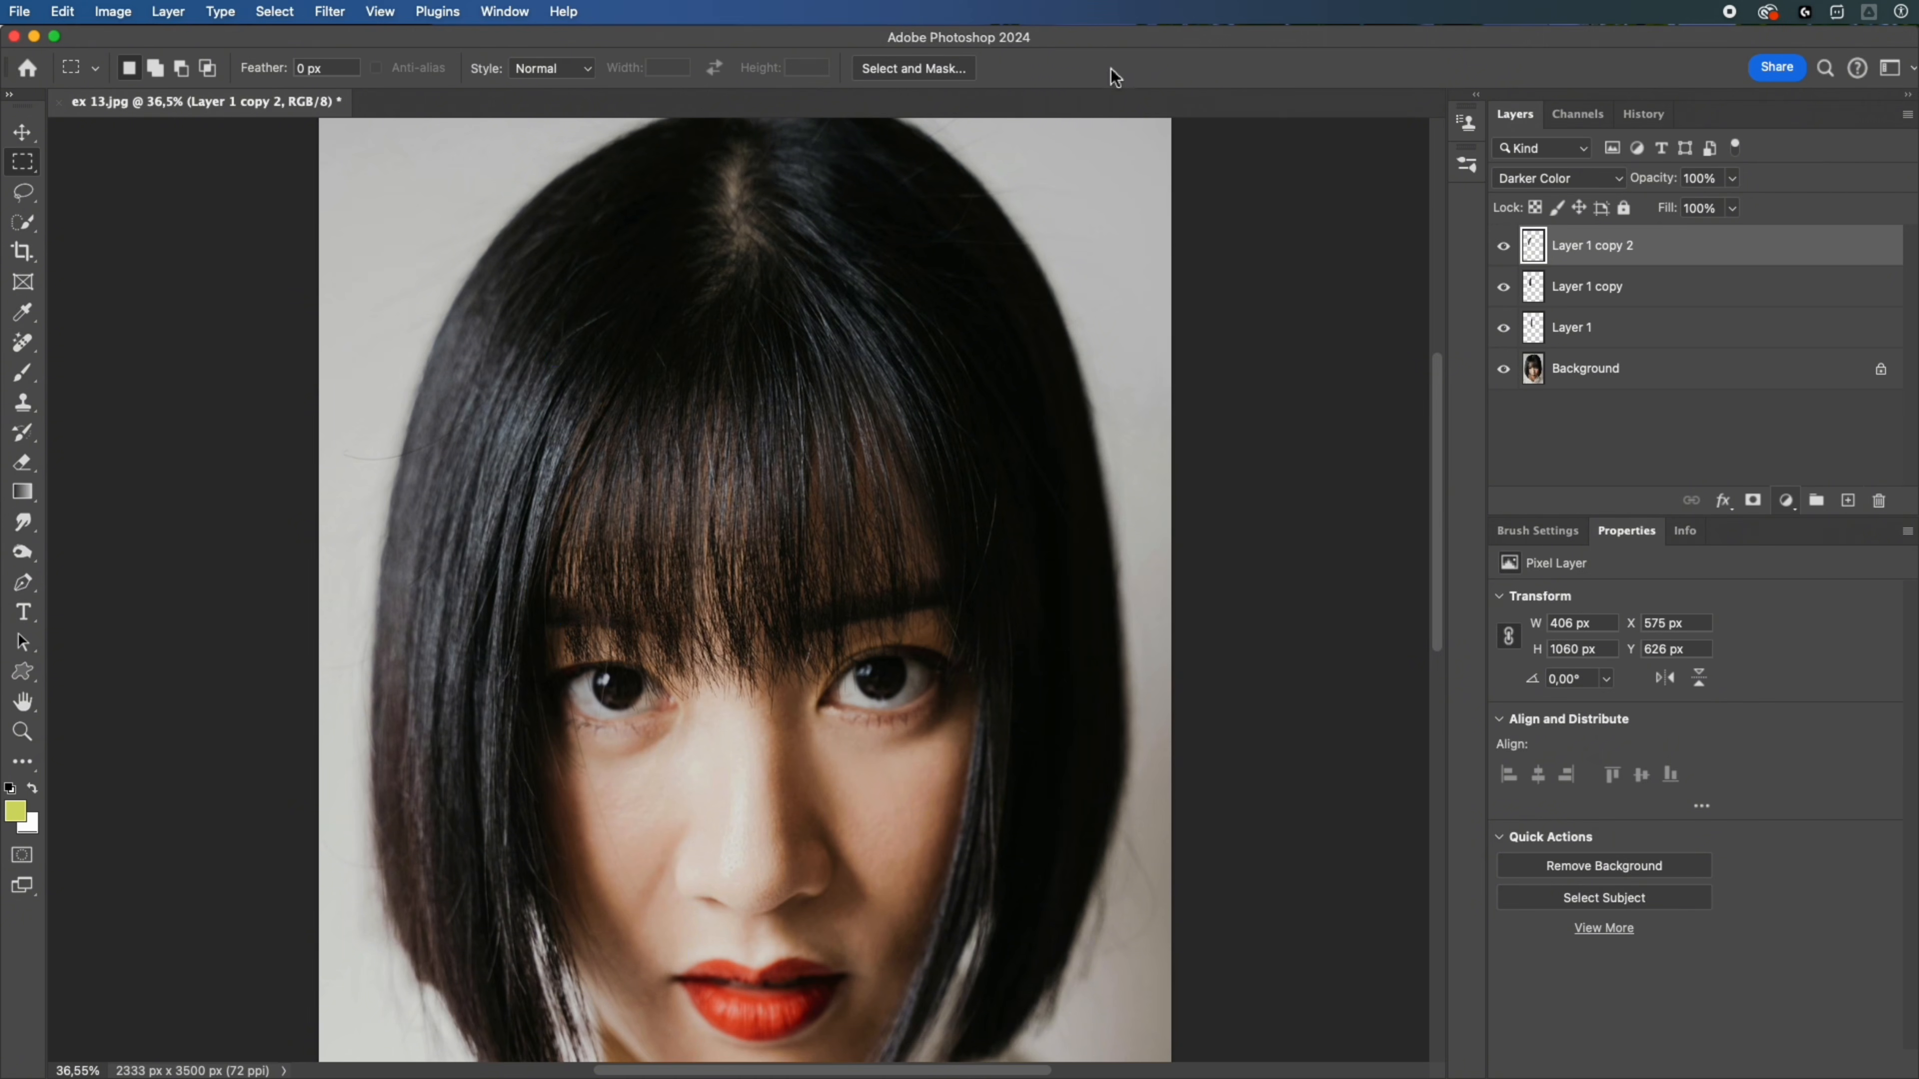
alt+click(1503, 370)
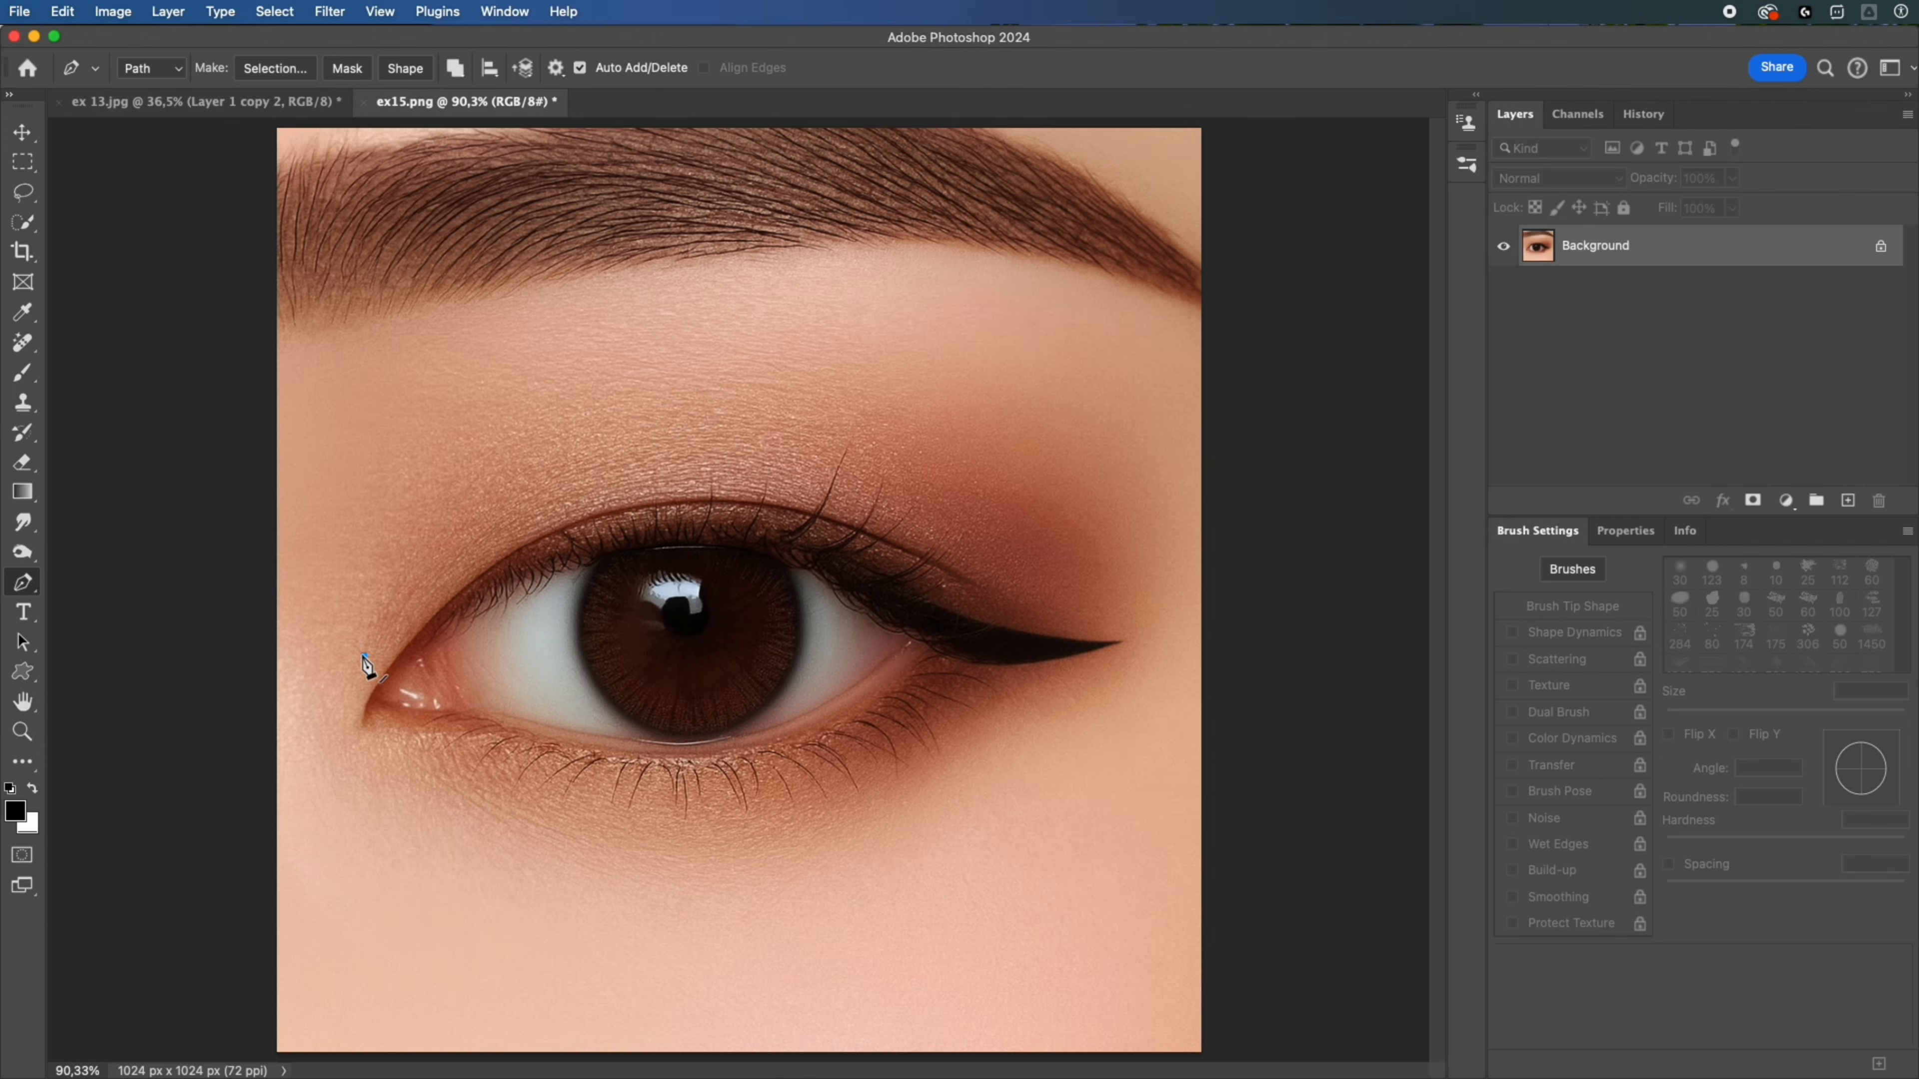
Step: Outline the eye with a Pen path that follows the desired upper eyelid crease and loops below the lower lashes, and convert it to a selection
drag(1022, 580, 1343, 791)
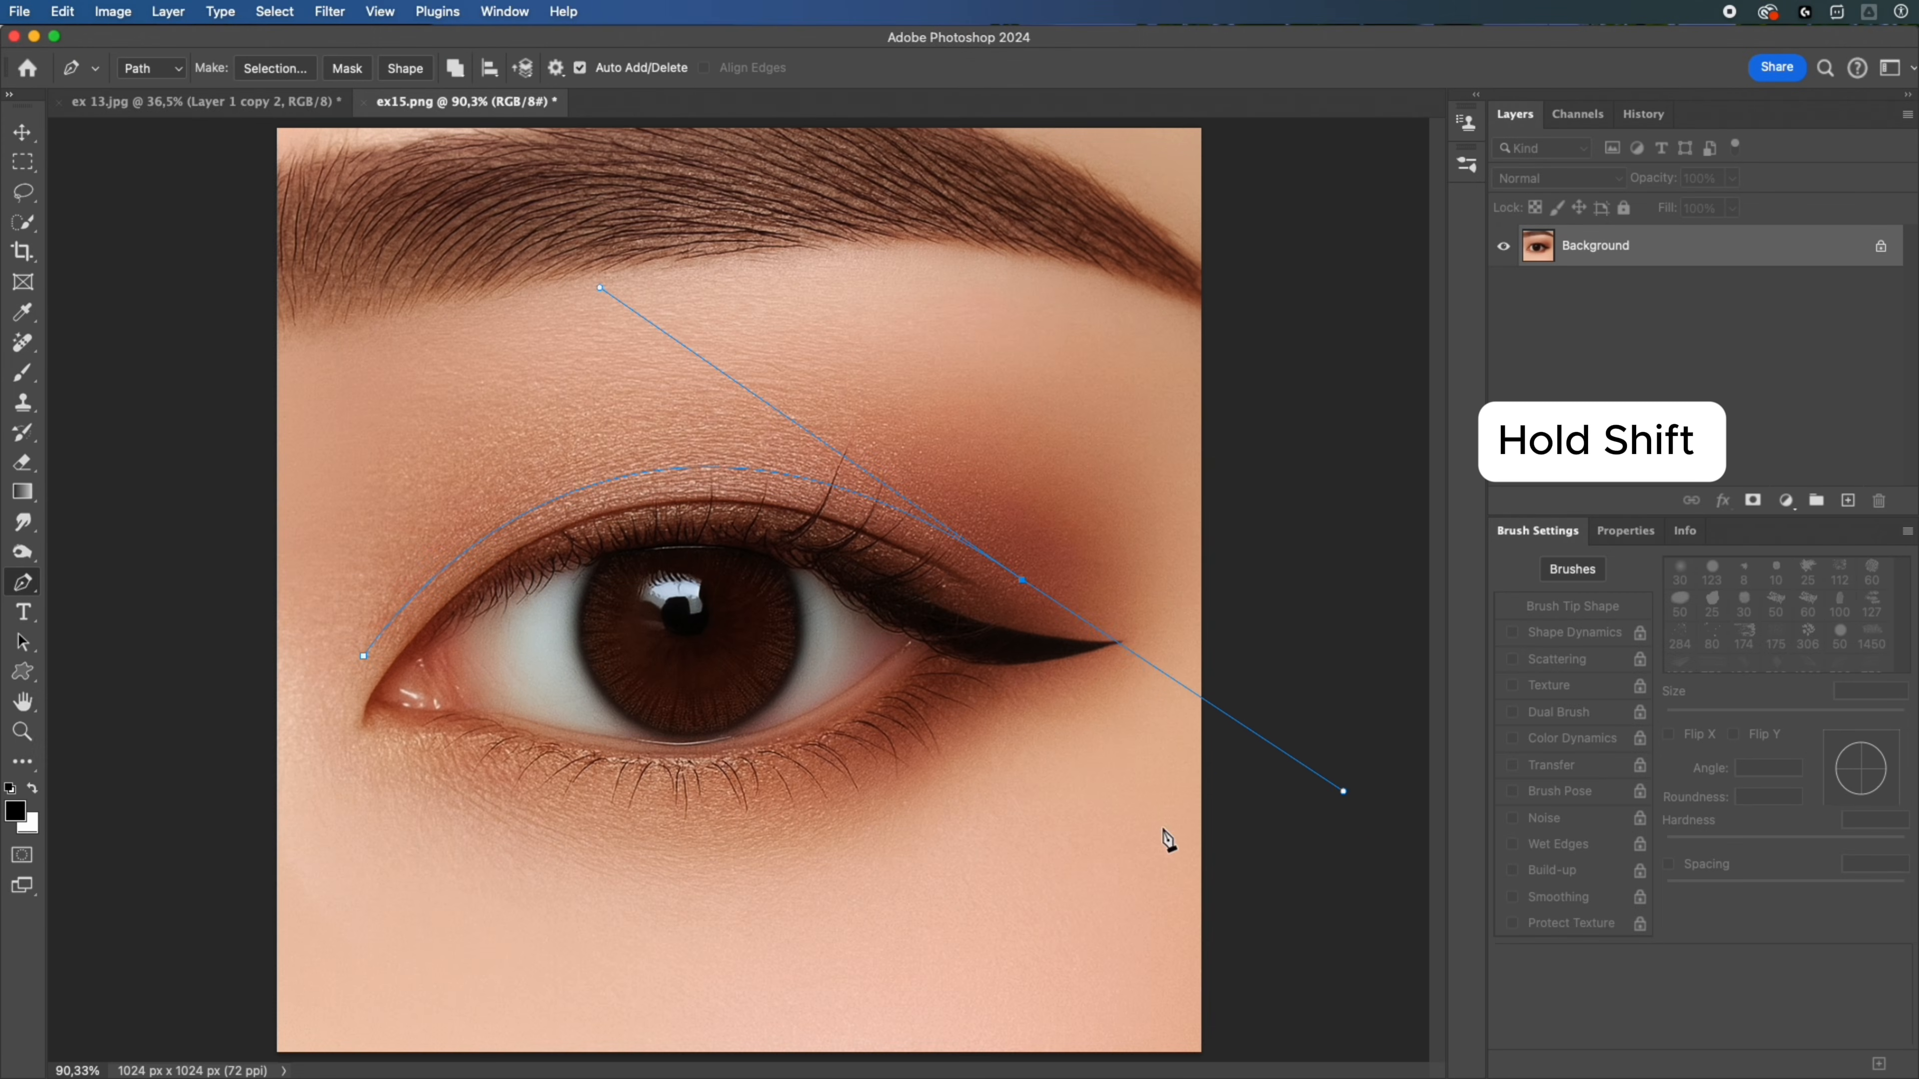
drag(656, 919, 519, 920)
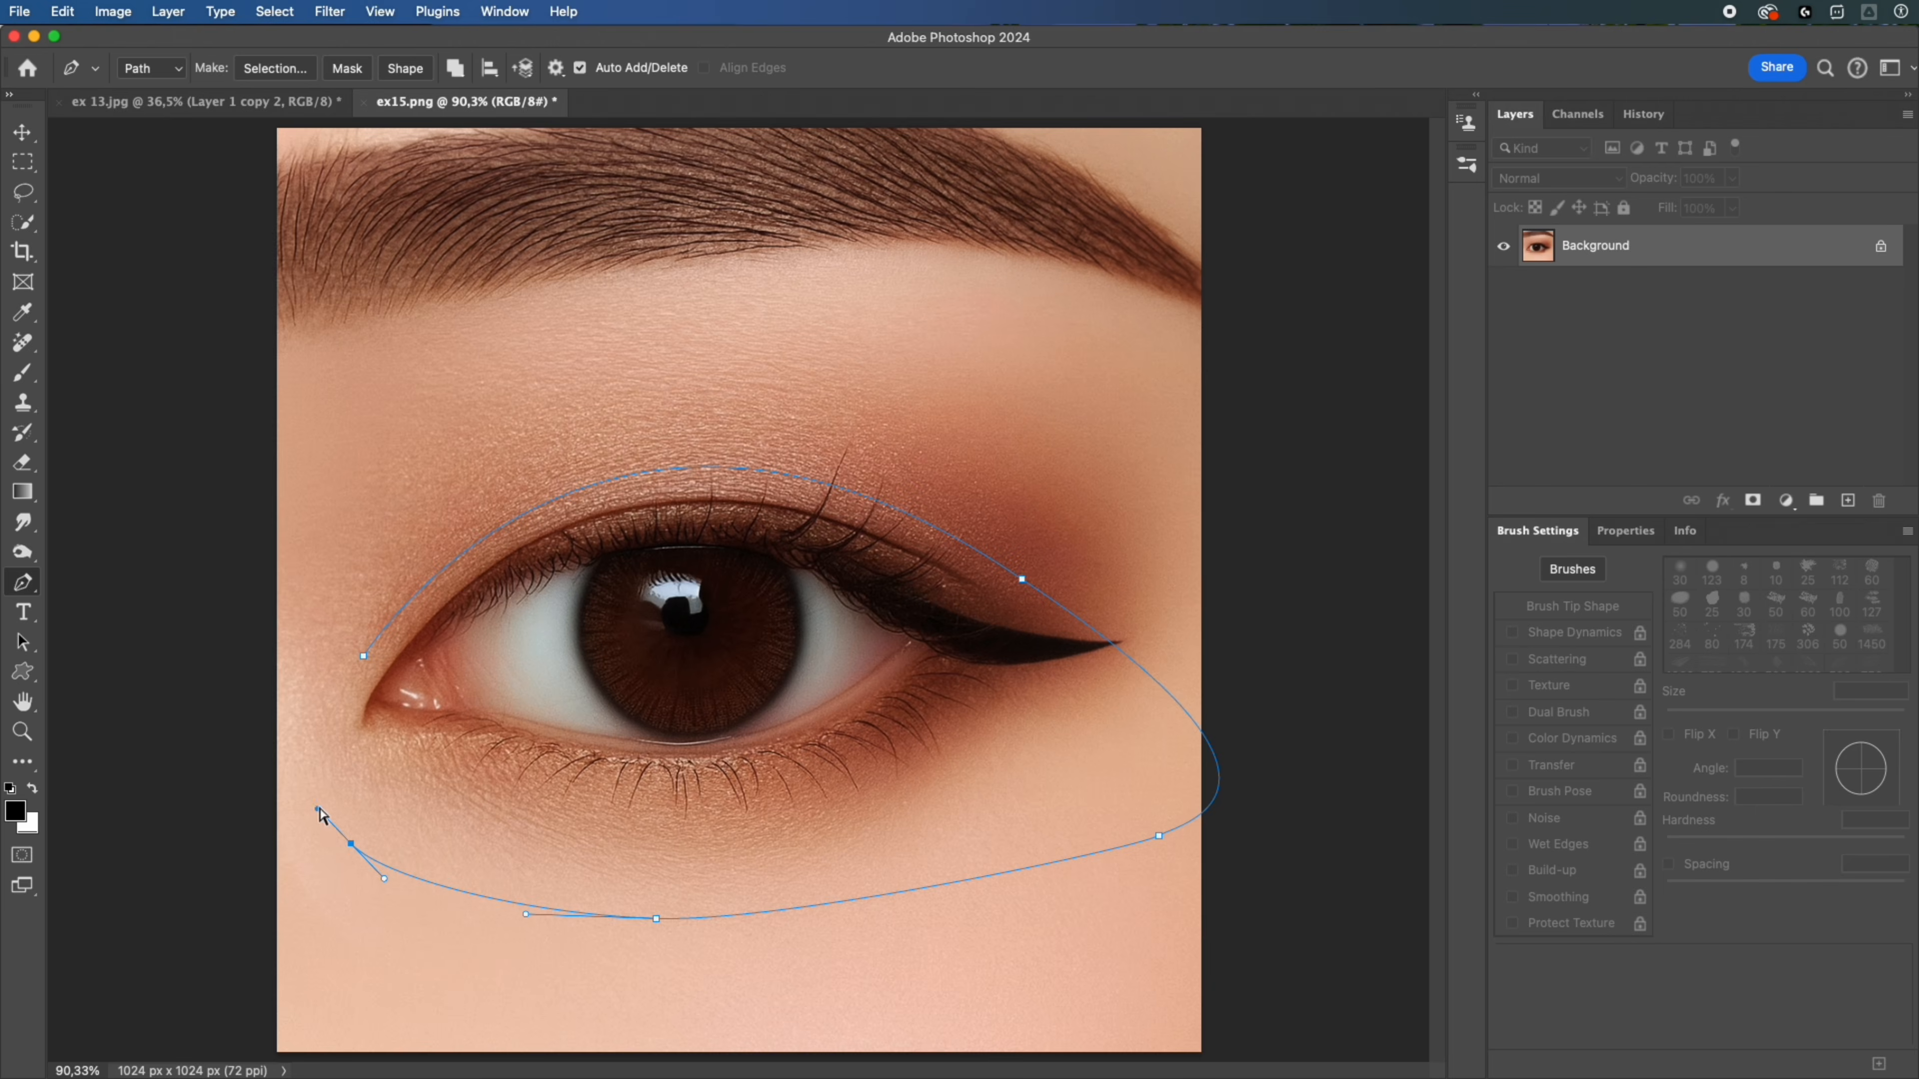
key(ctrl+Return)
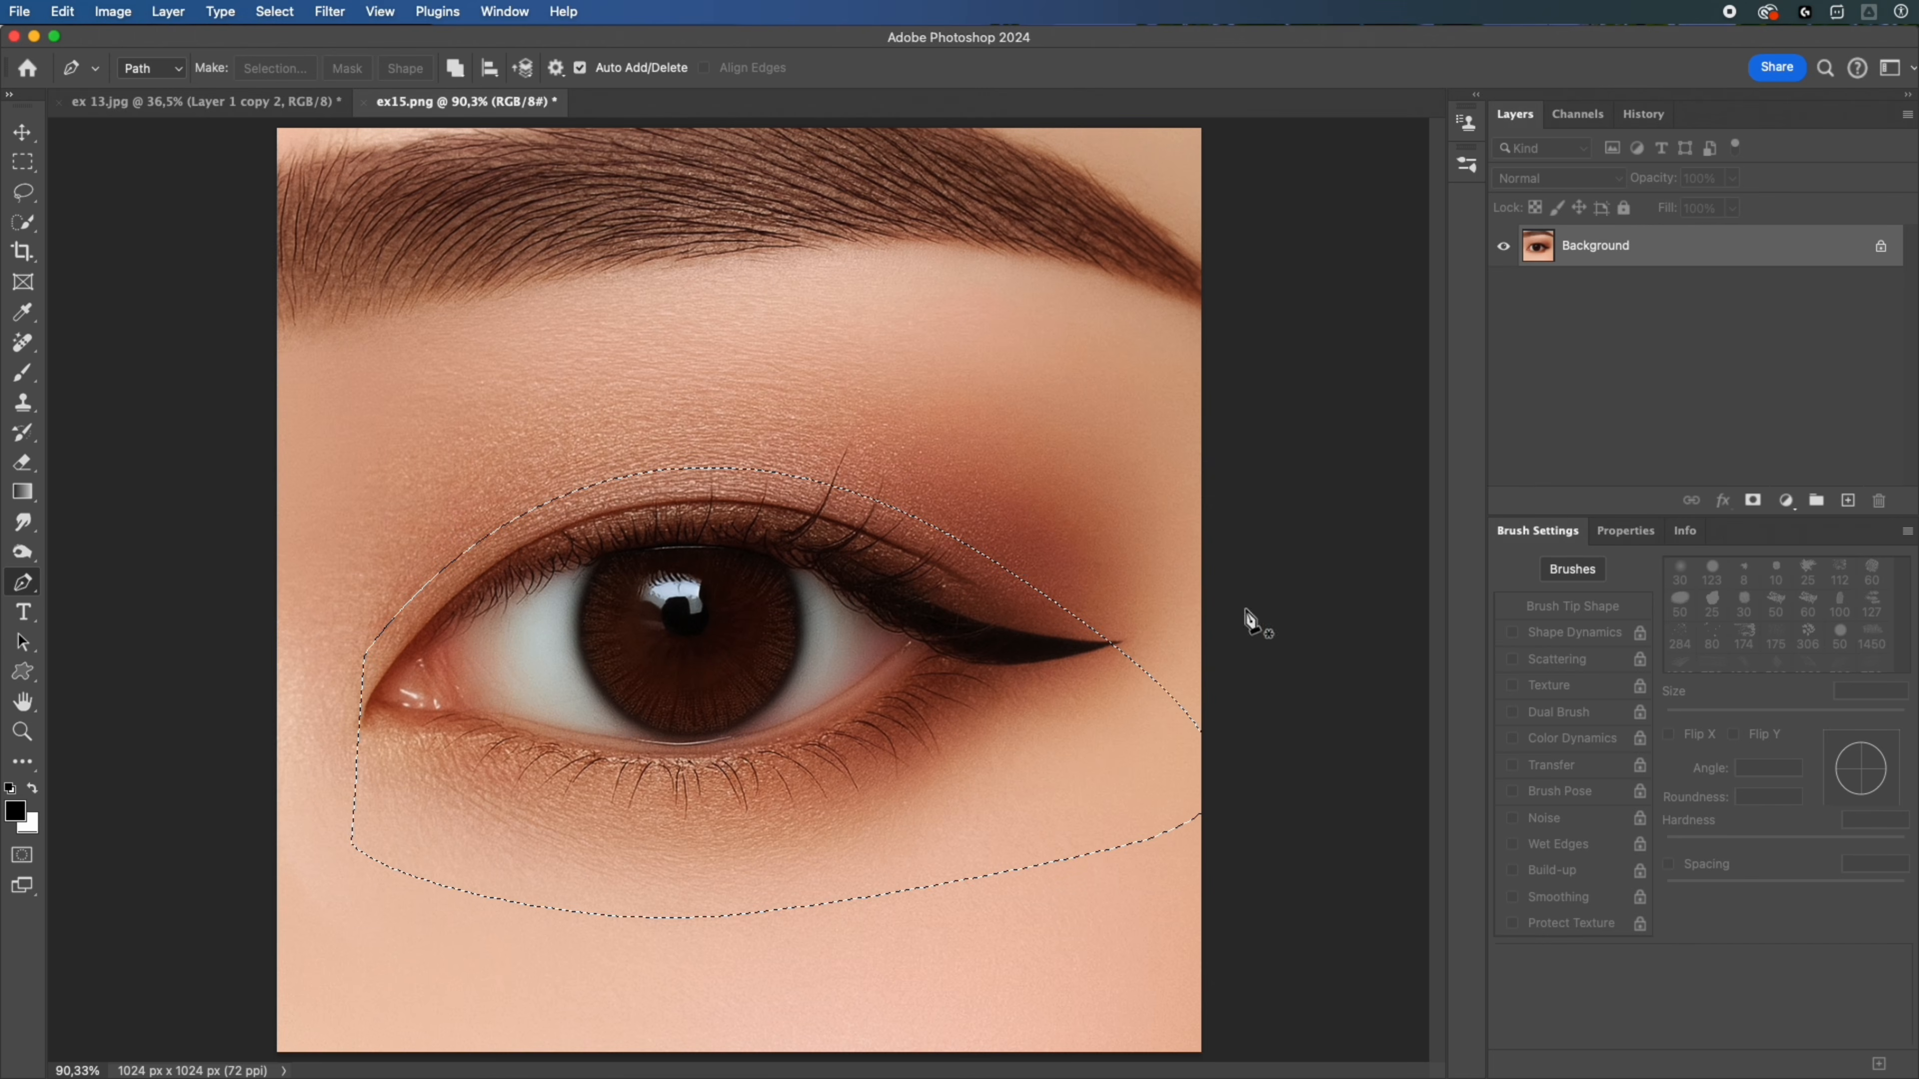
Step: On a new layer, paint white inside the selection along the upper eyelid curve with a soft 90 px brush at 20% opacity
click(1848, 501)
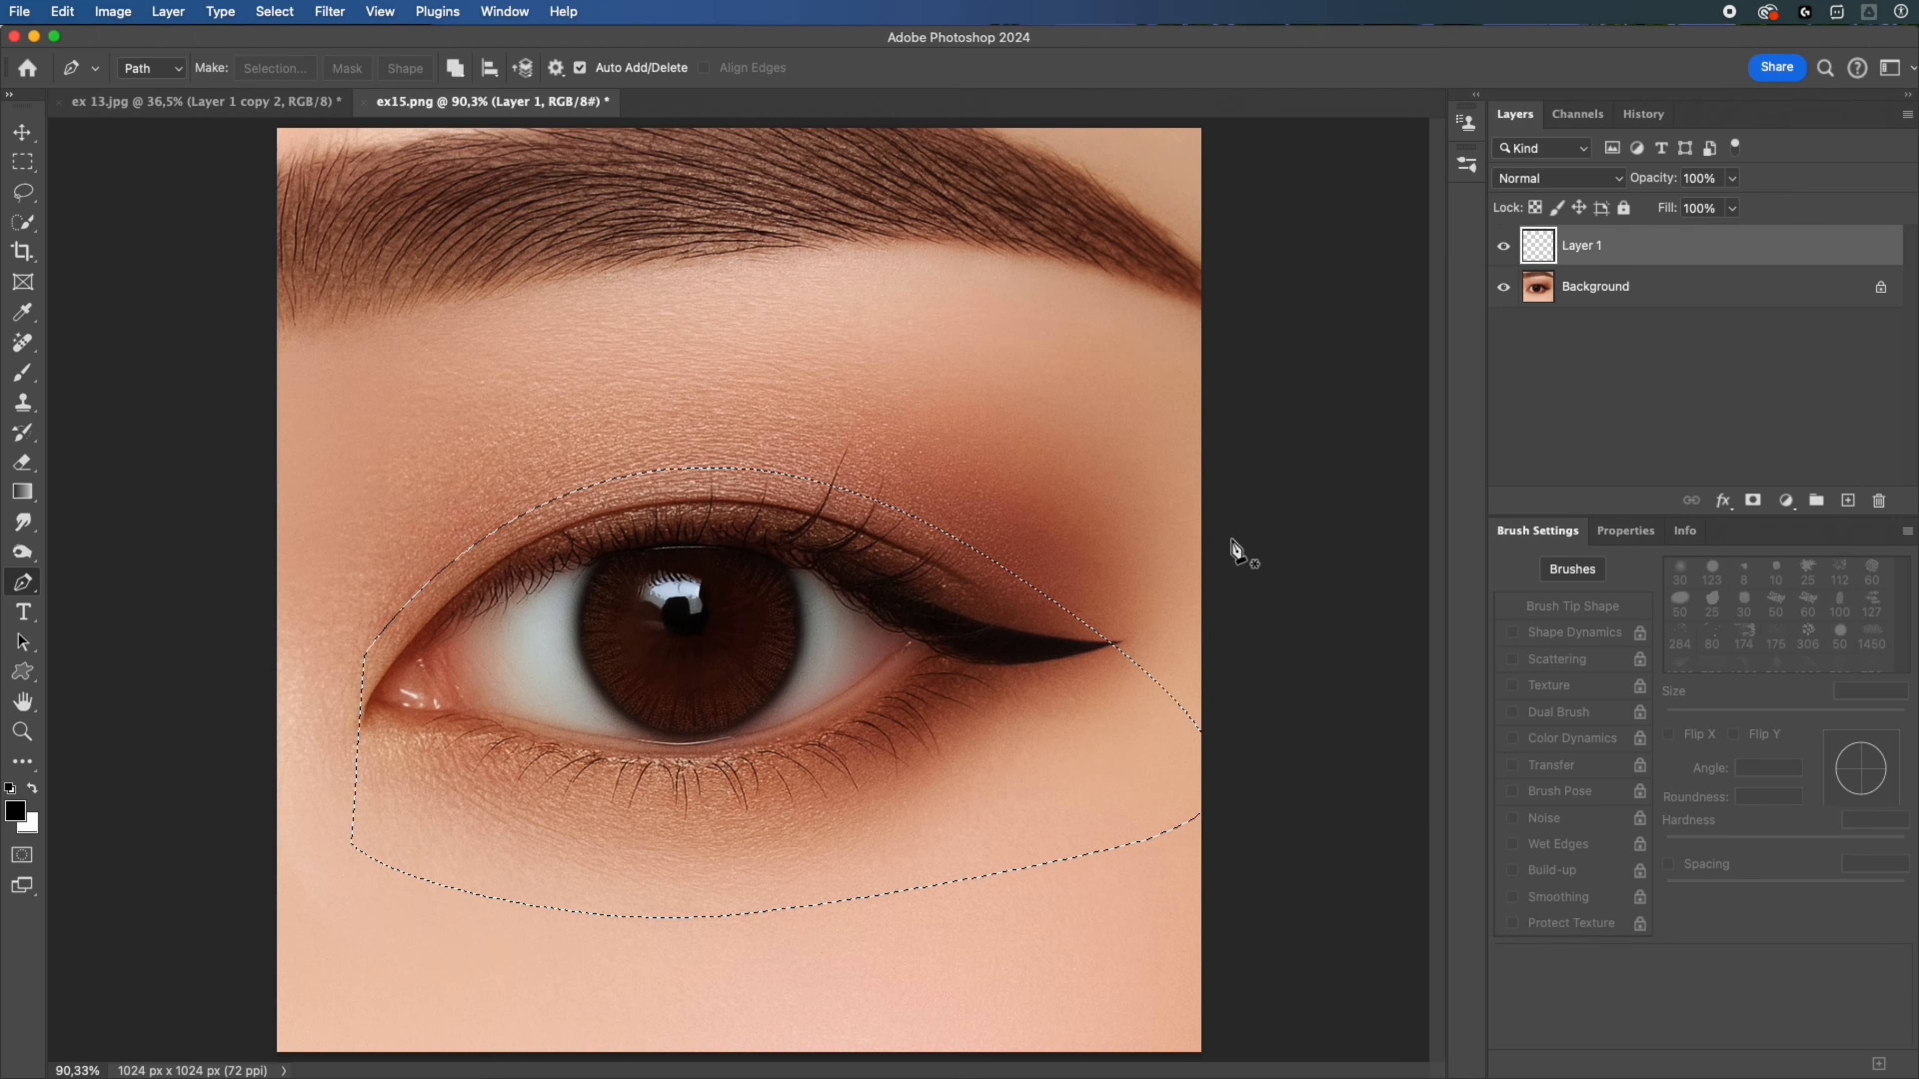
click(23, 372)
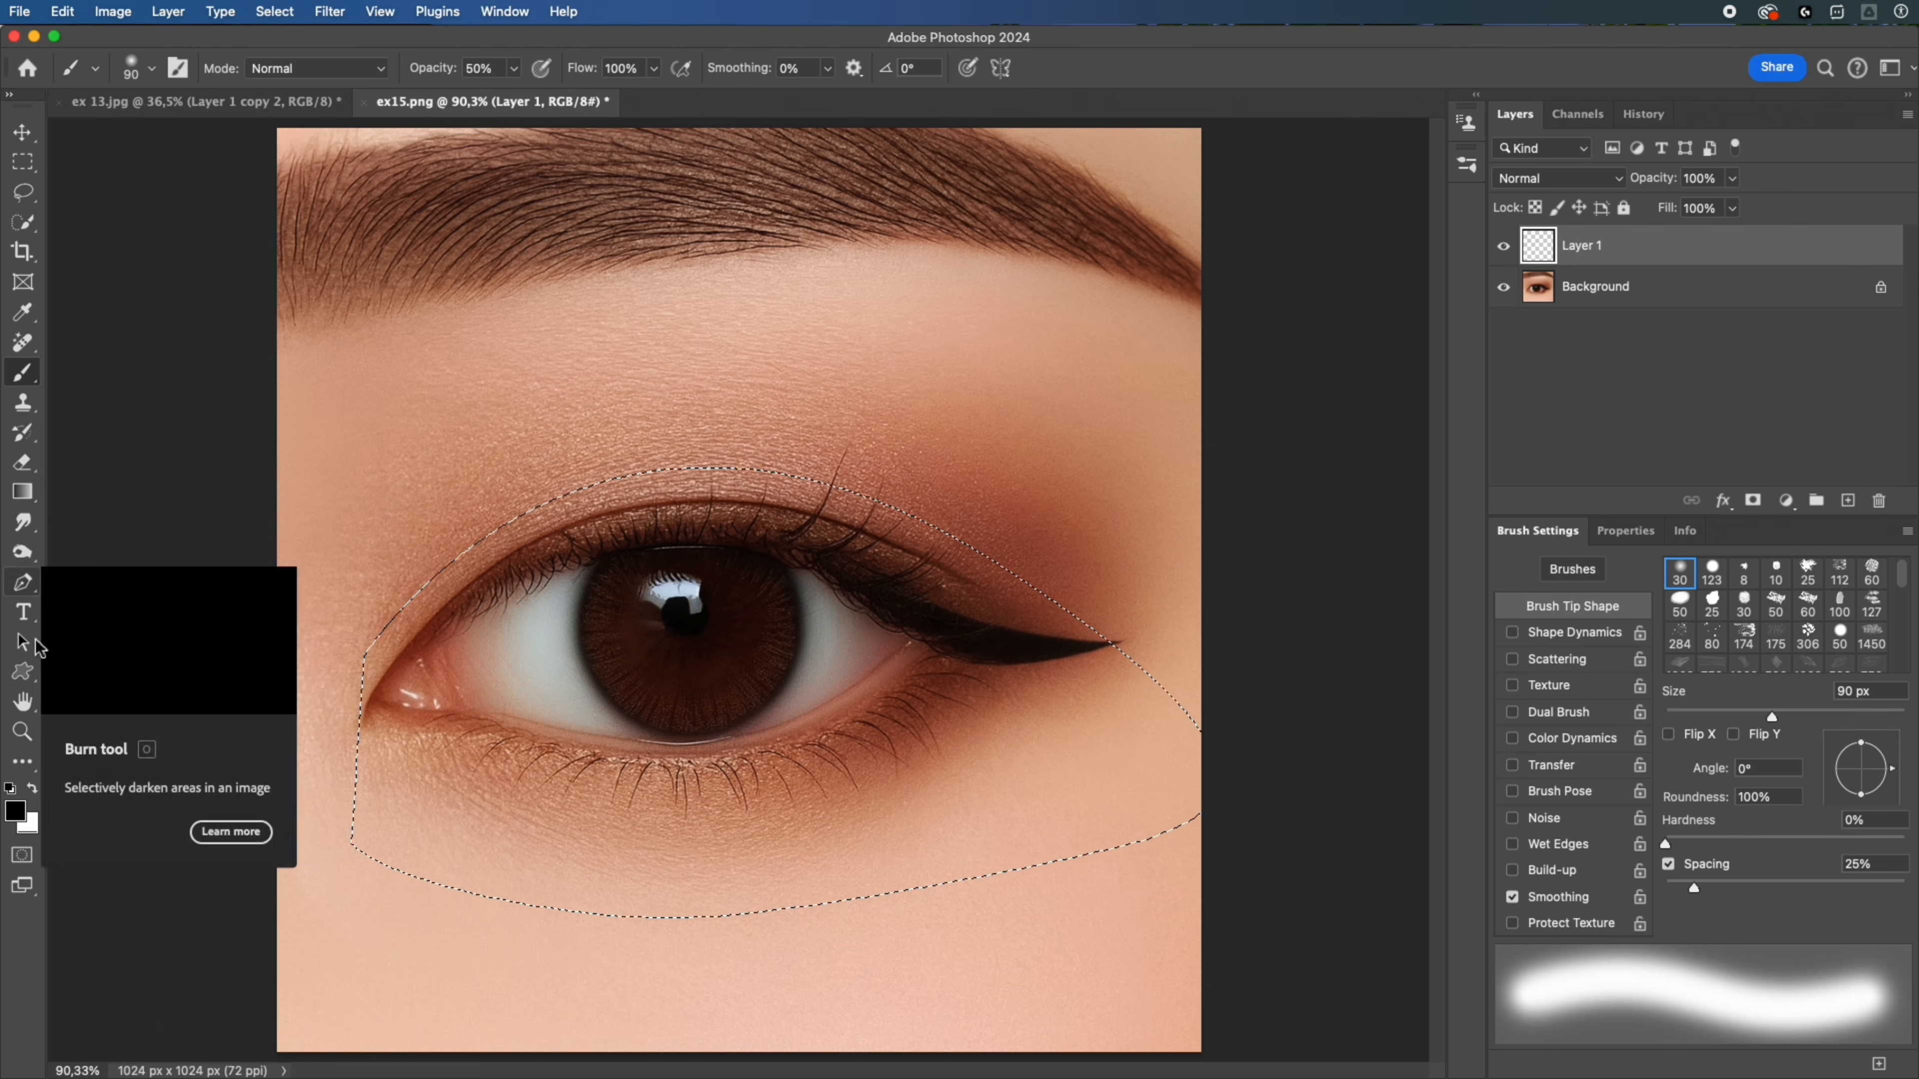
click(34, 790)
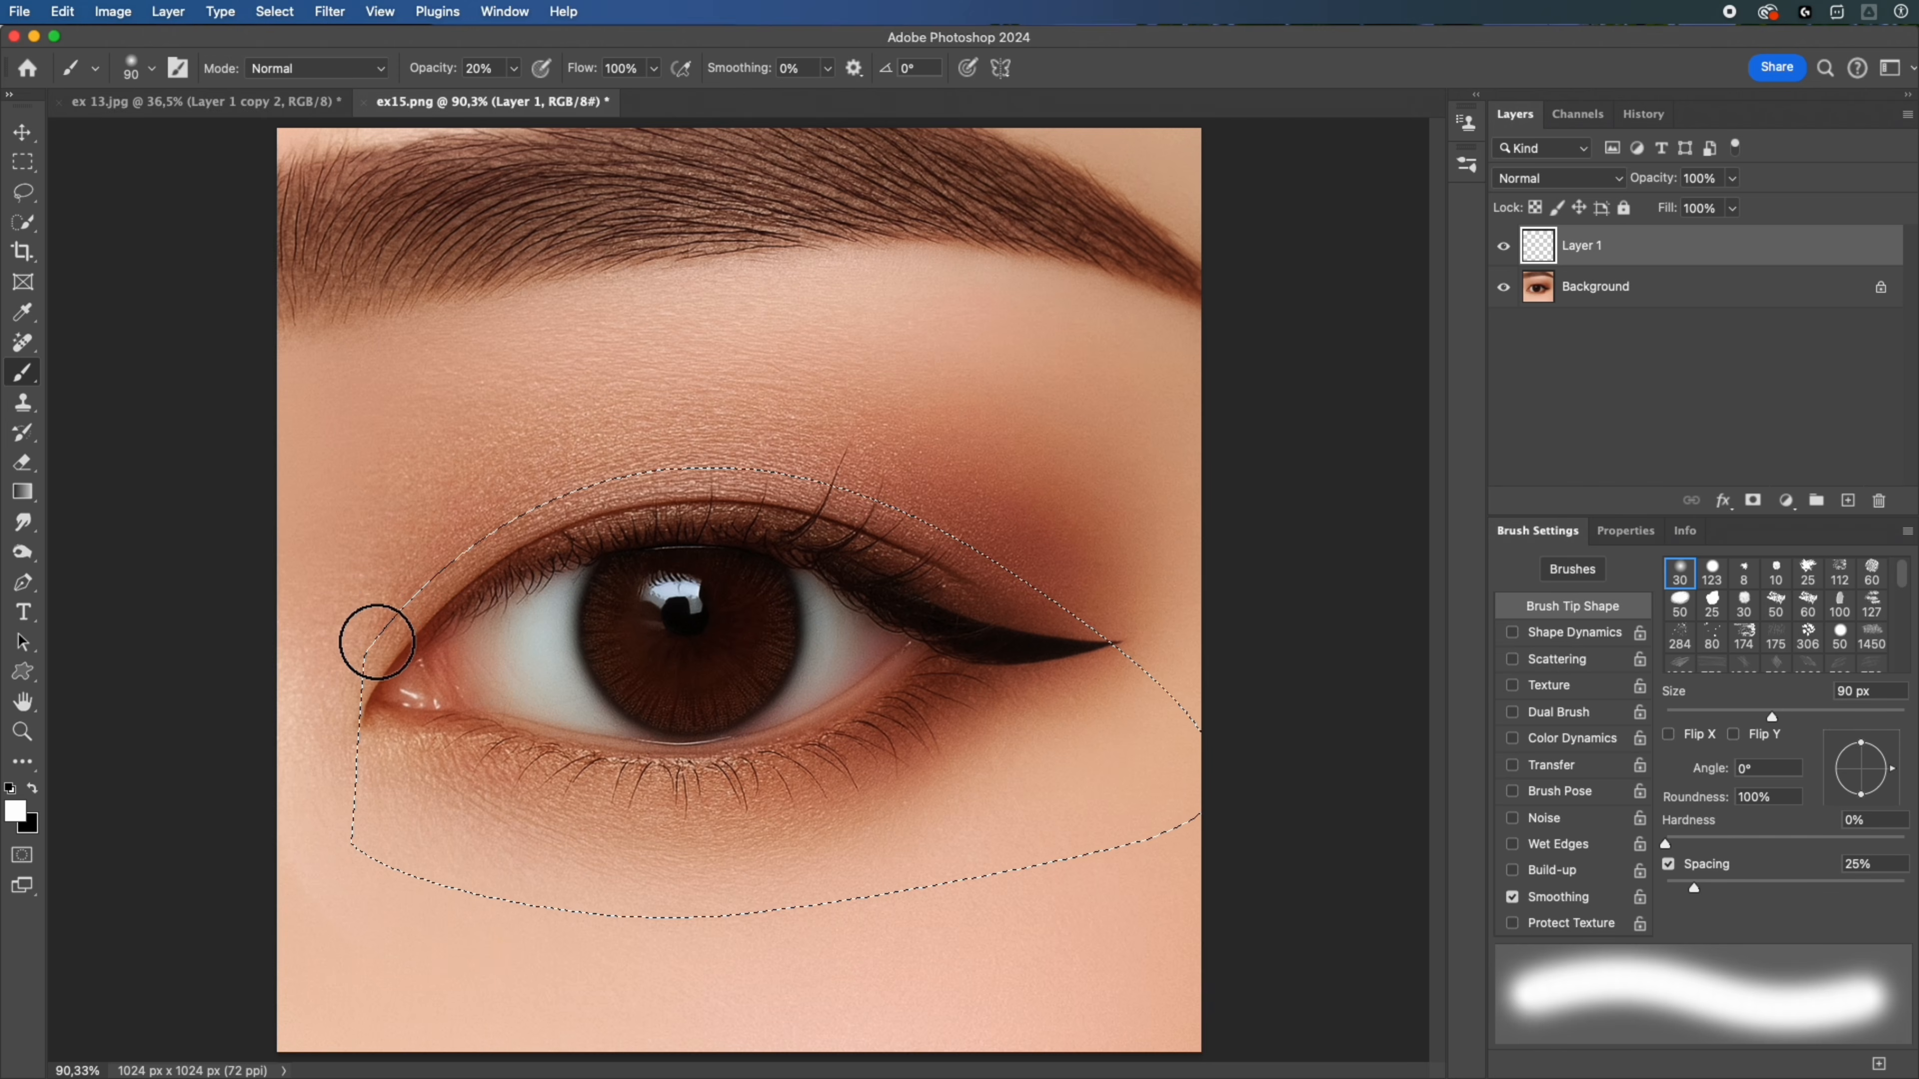
mouse_move(411, 589)
mouse_down()
mouse_move(605, 475)
mouse_move(721, 456)
mouse_move(834, 462)
mouse_move(956, 512)
mouse_move(1098, 608)
mouse_up()
Step: Invert the selection, paint black shading along the outside of the eyelid curve at 20% opacity, and deselect
key(ctrl+shift+i)
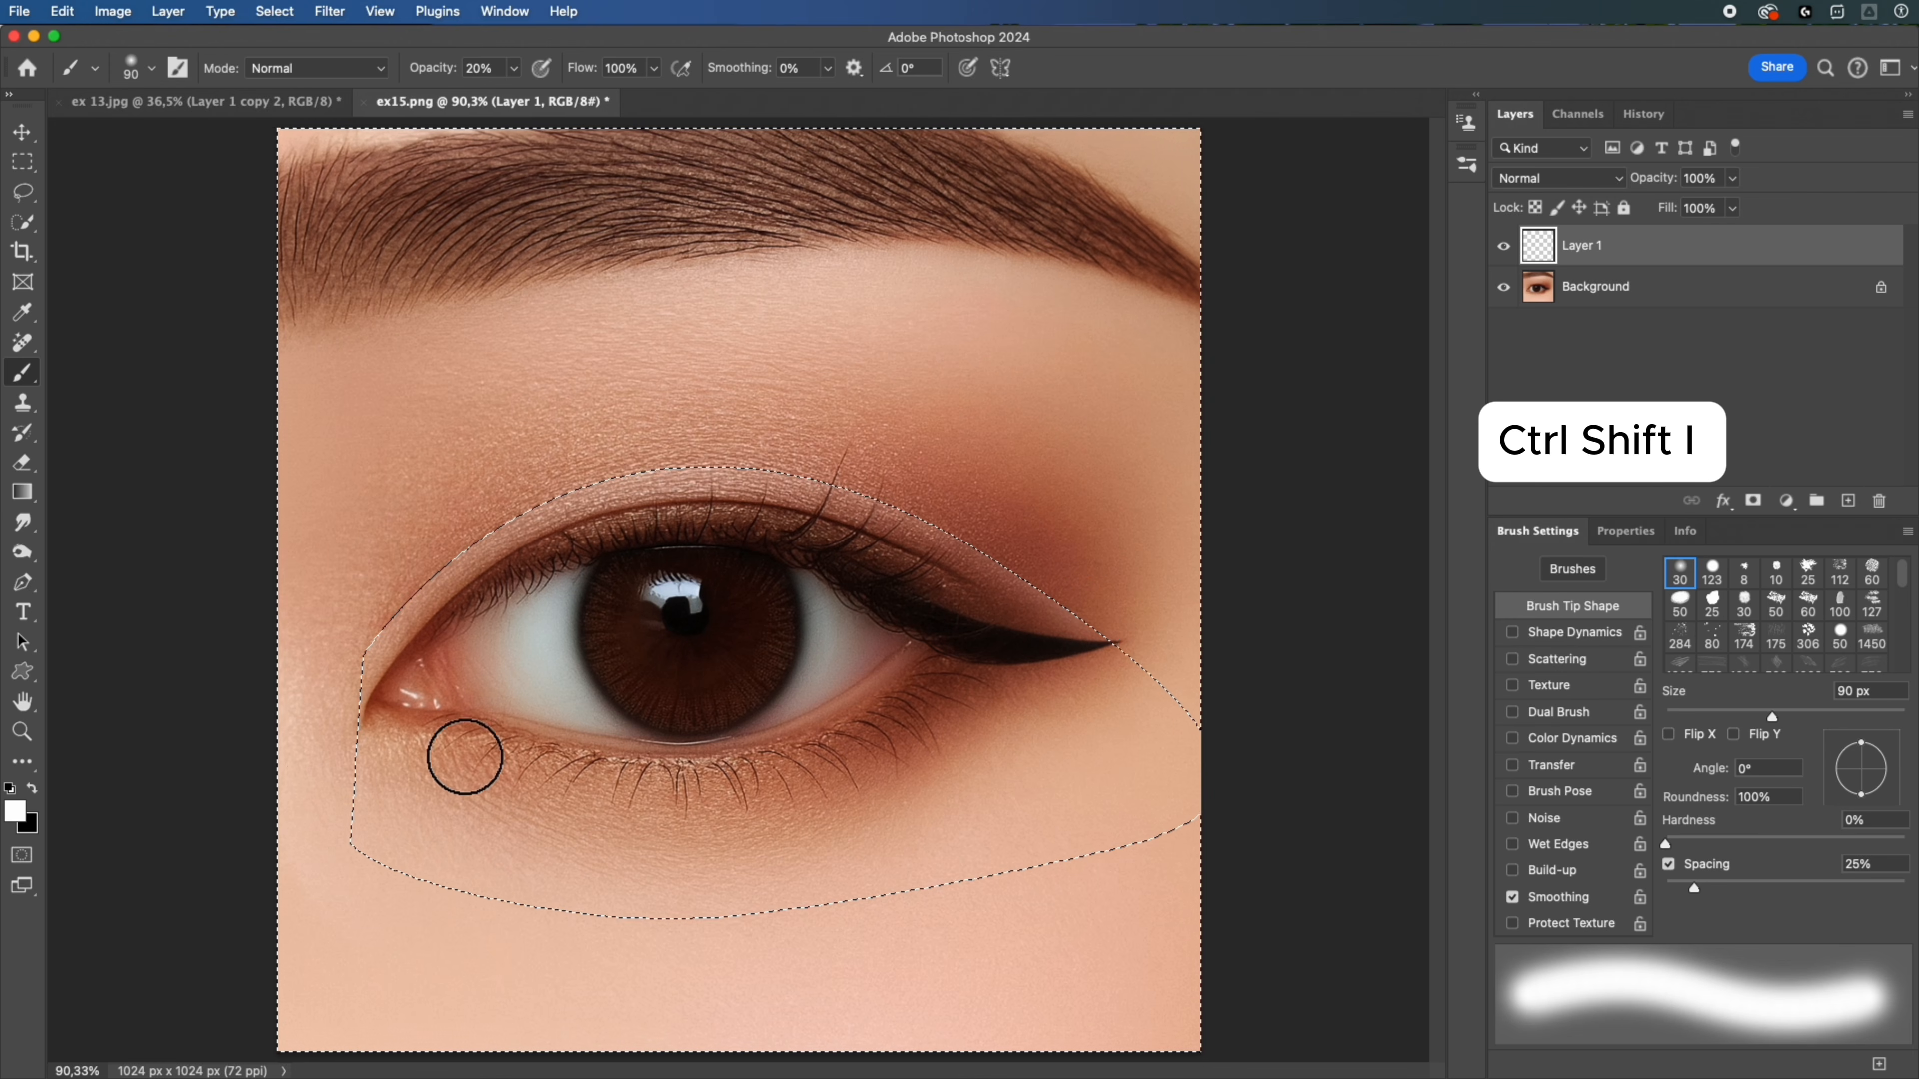
key(x)
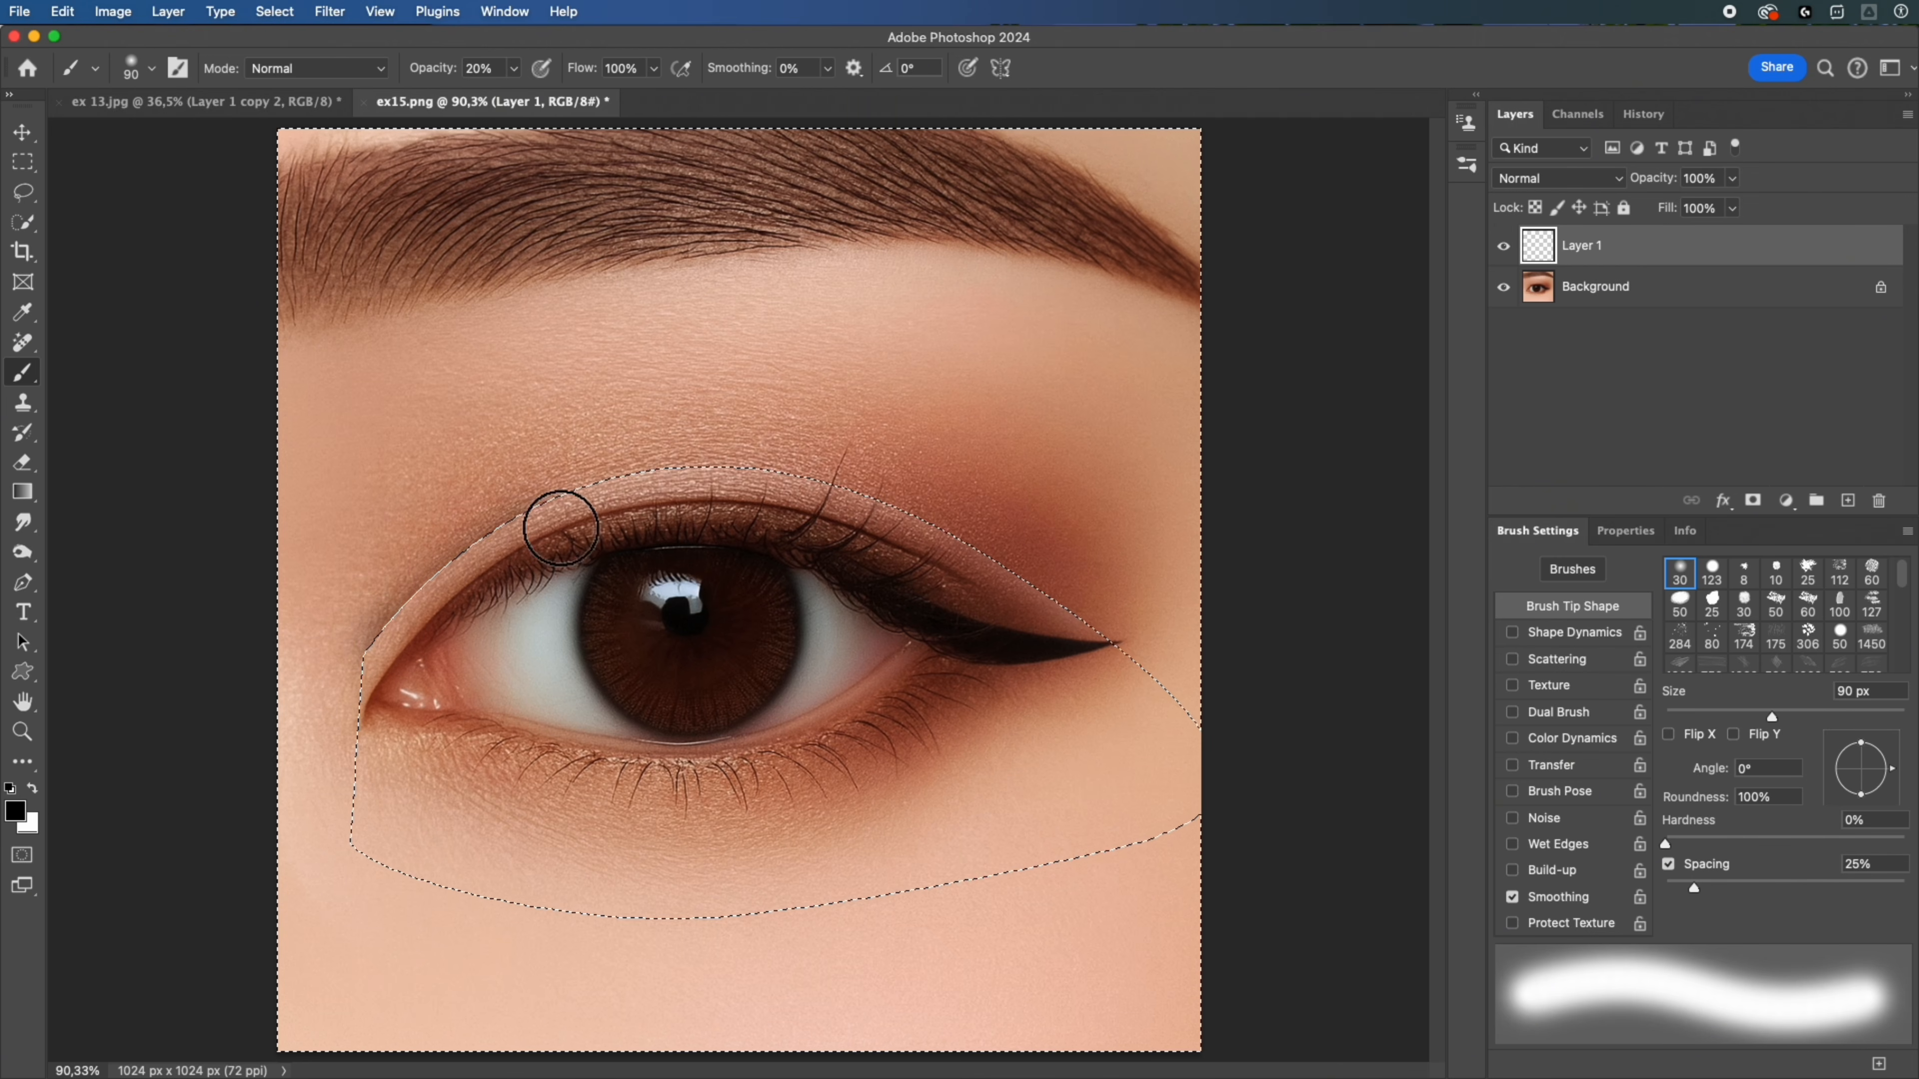
key(ctrl+d)
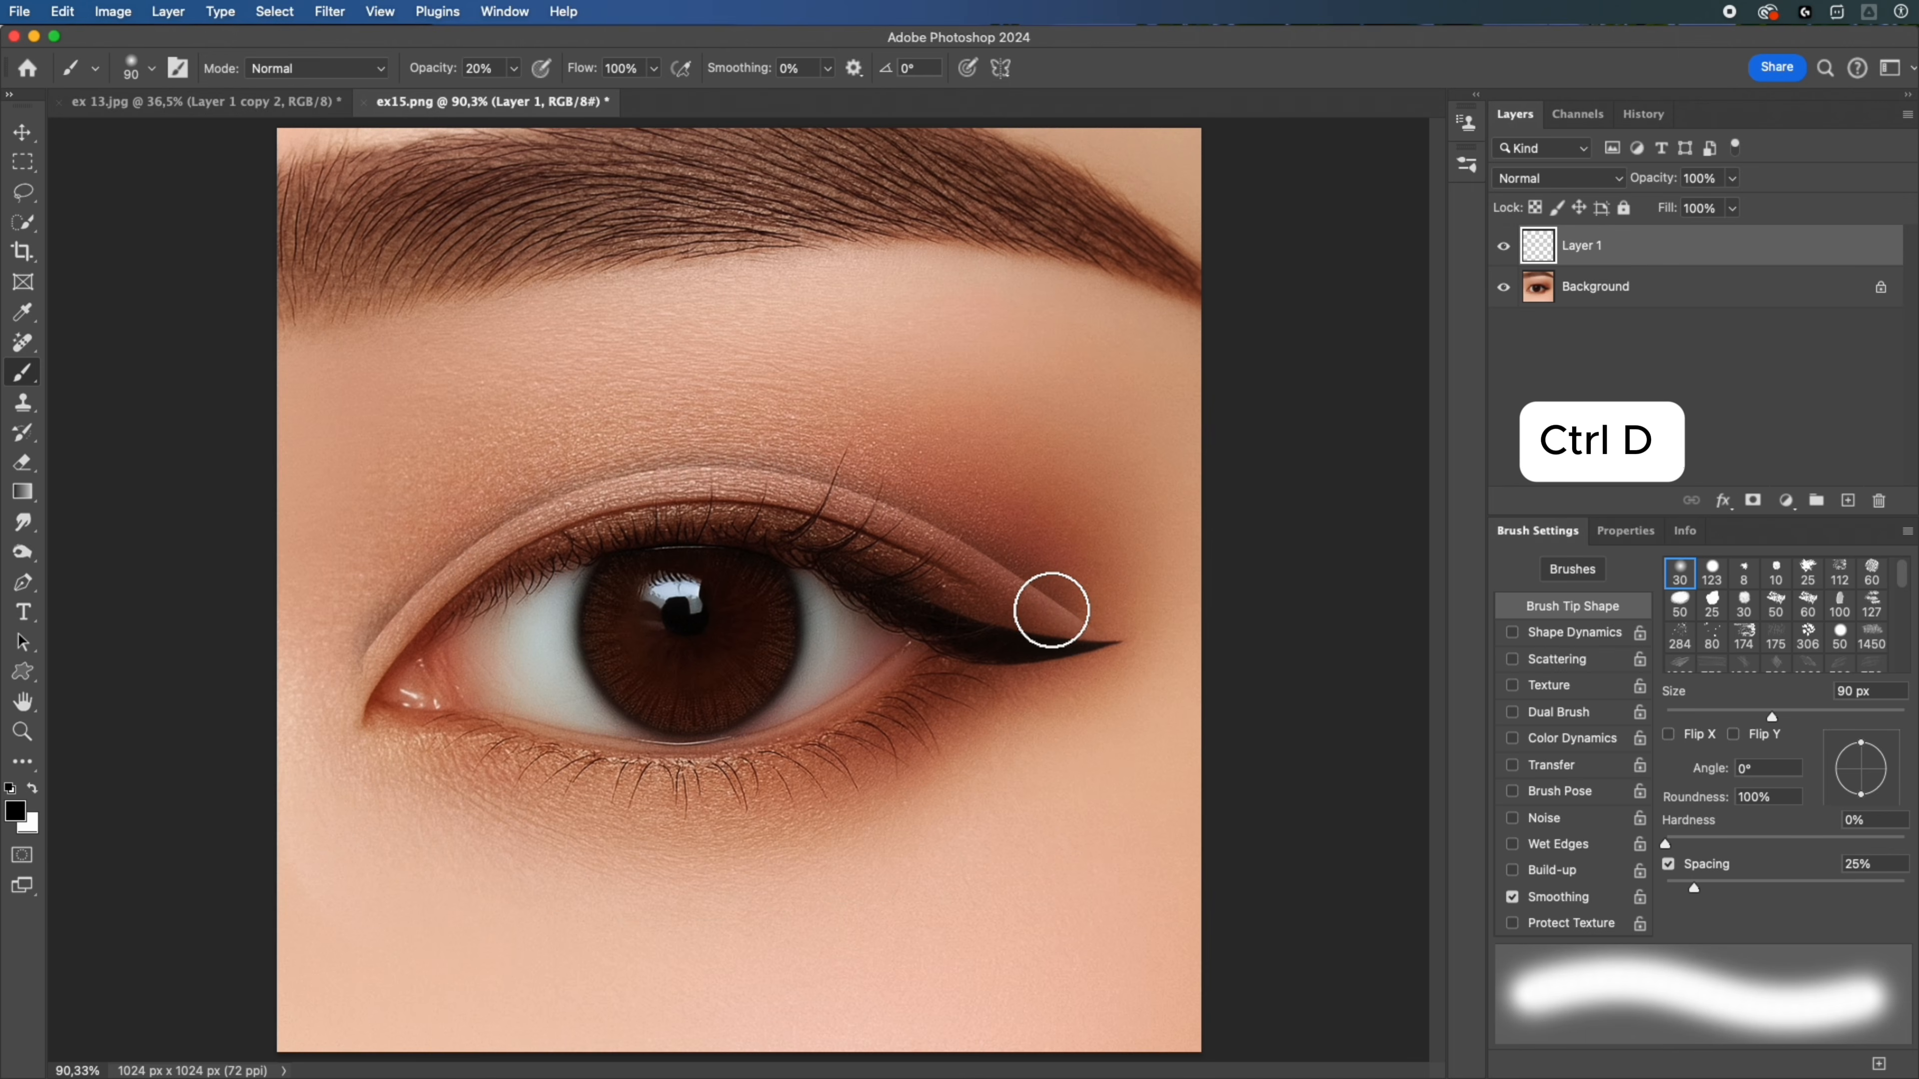
Step: Soften the painted crease layer with a Gaussian Blur of 2.8 pixels radius and return to the Brush tool
click(330, 11)
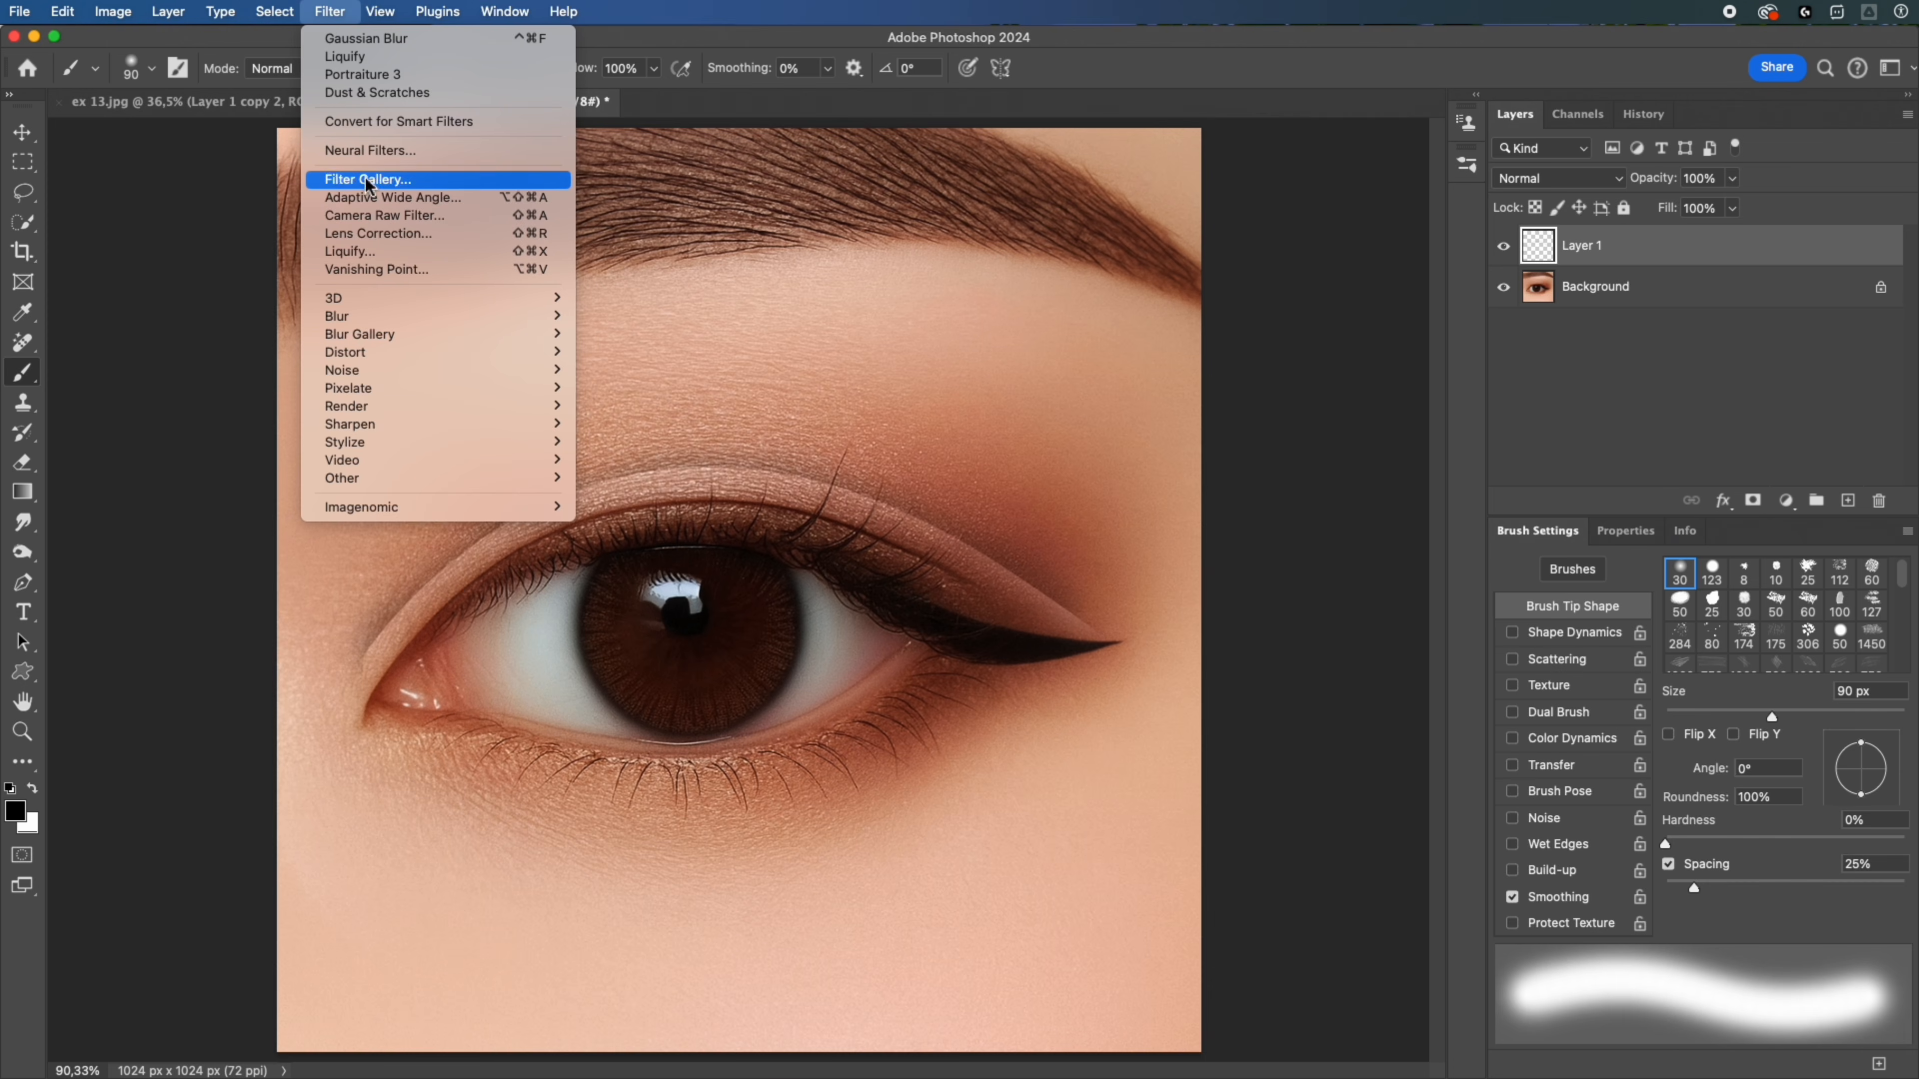
mouse_move(372, 313)
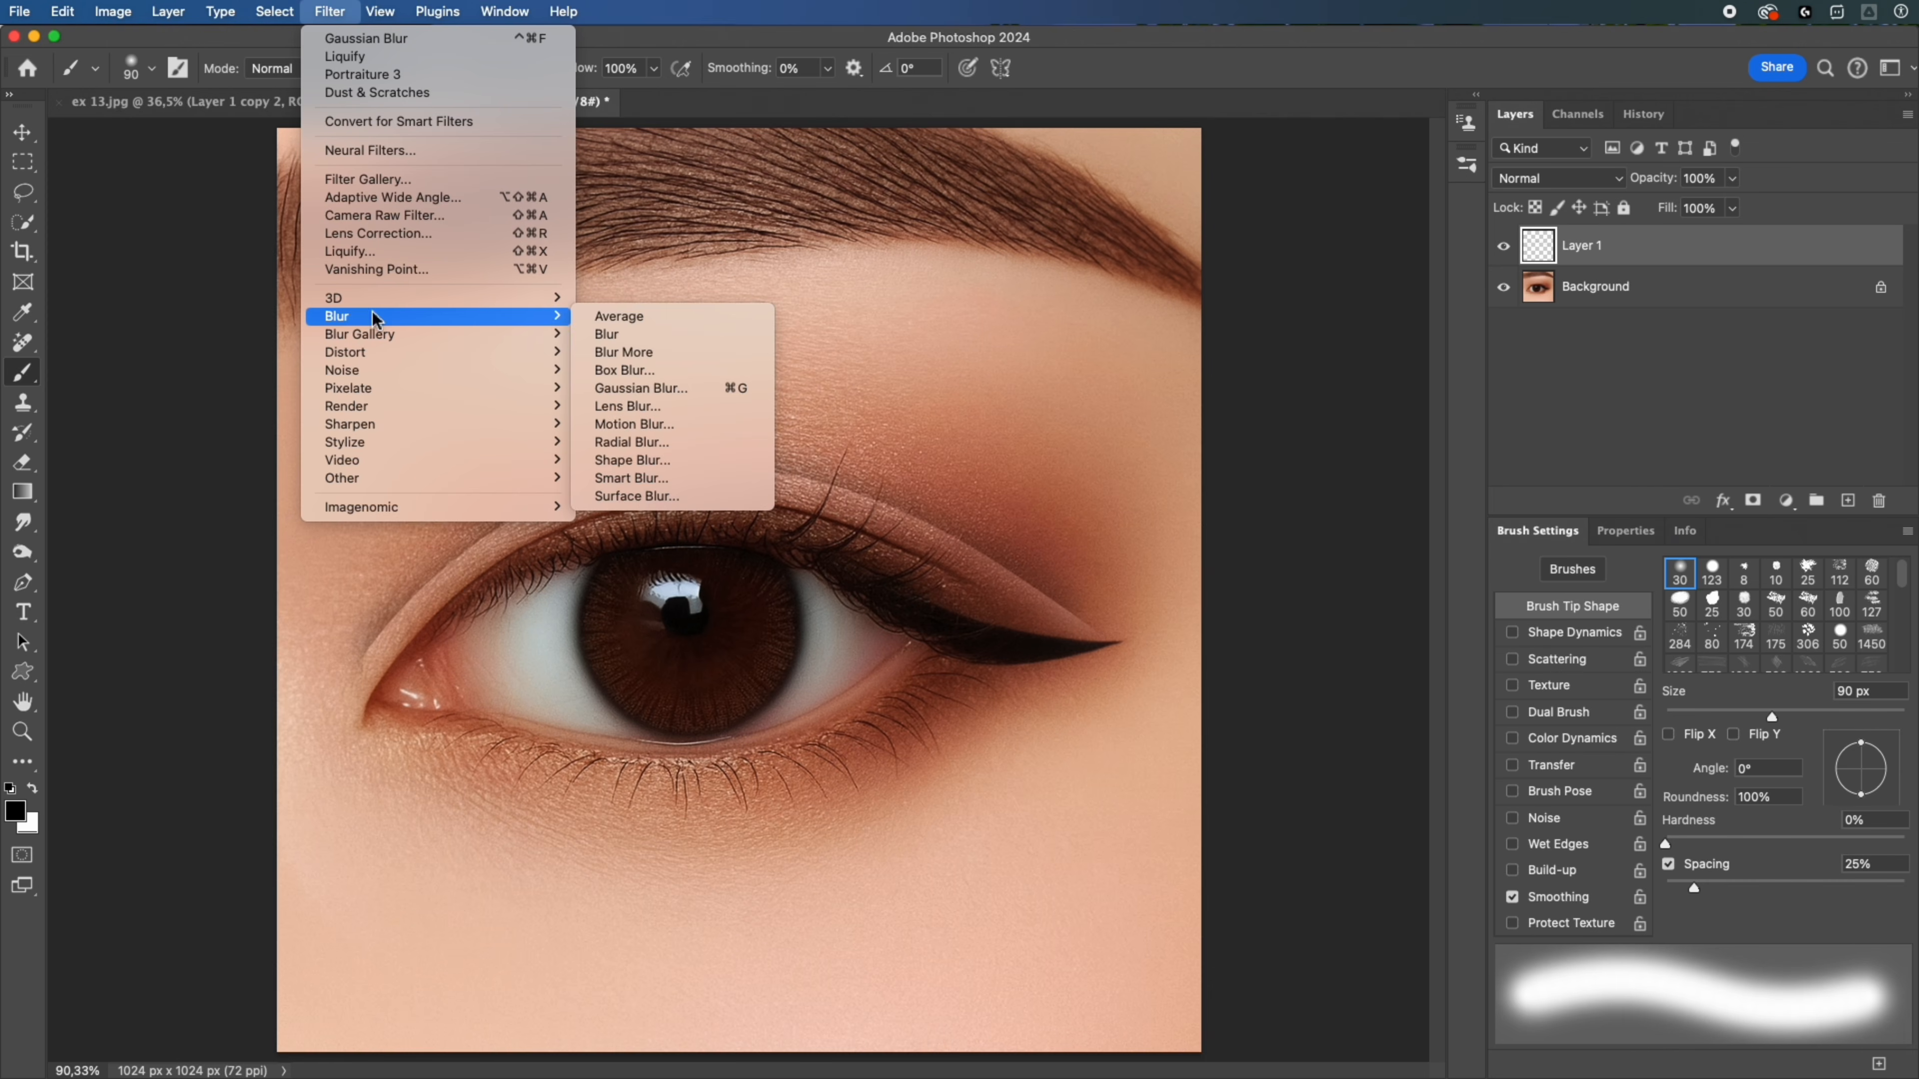
click(645, 389)
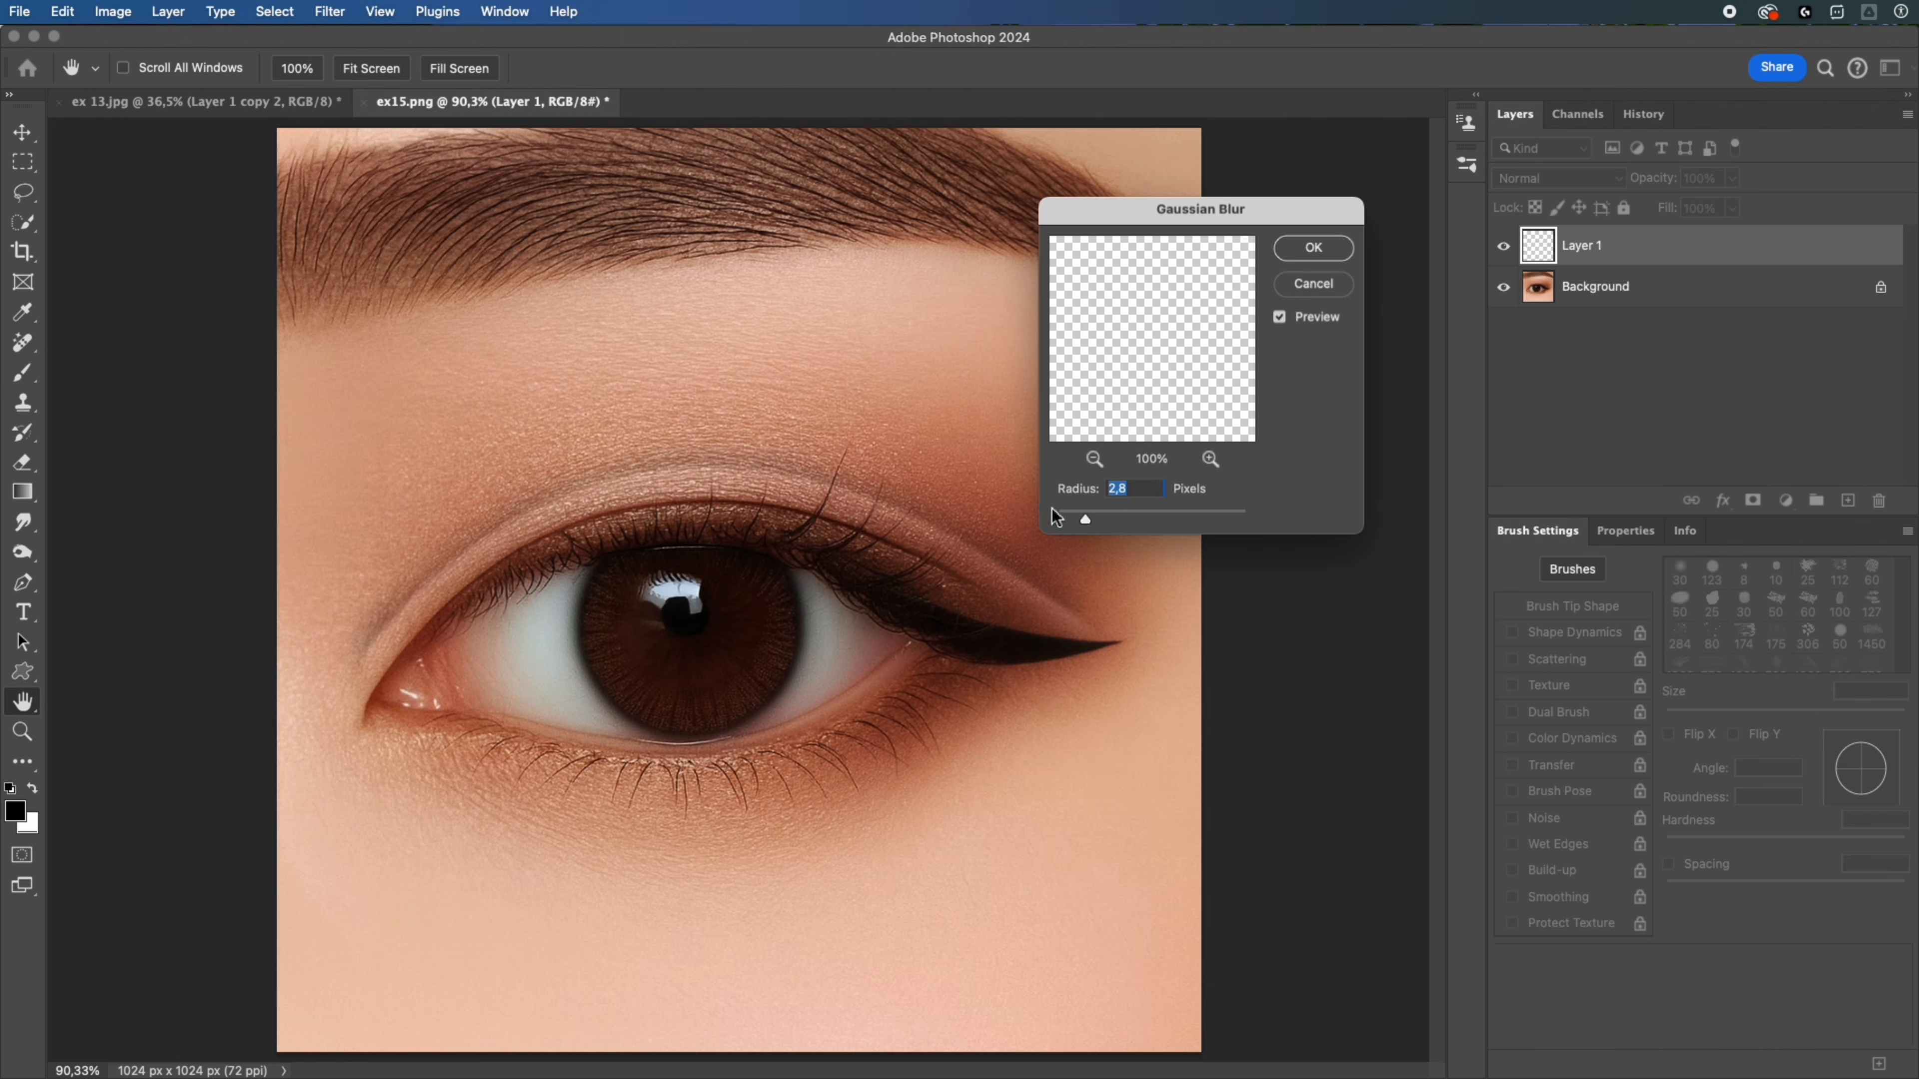
click(1313, 252)
key(b)
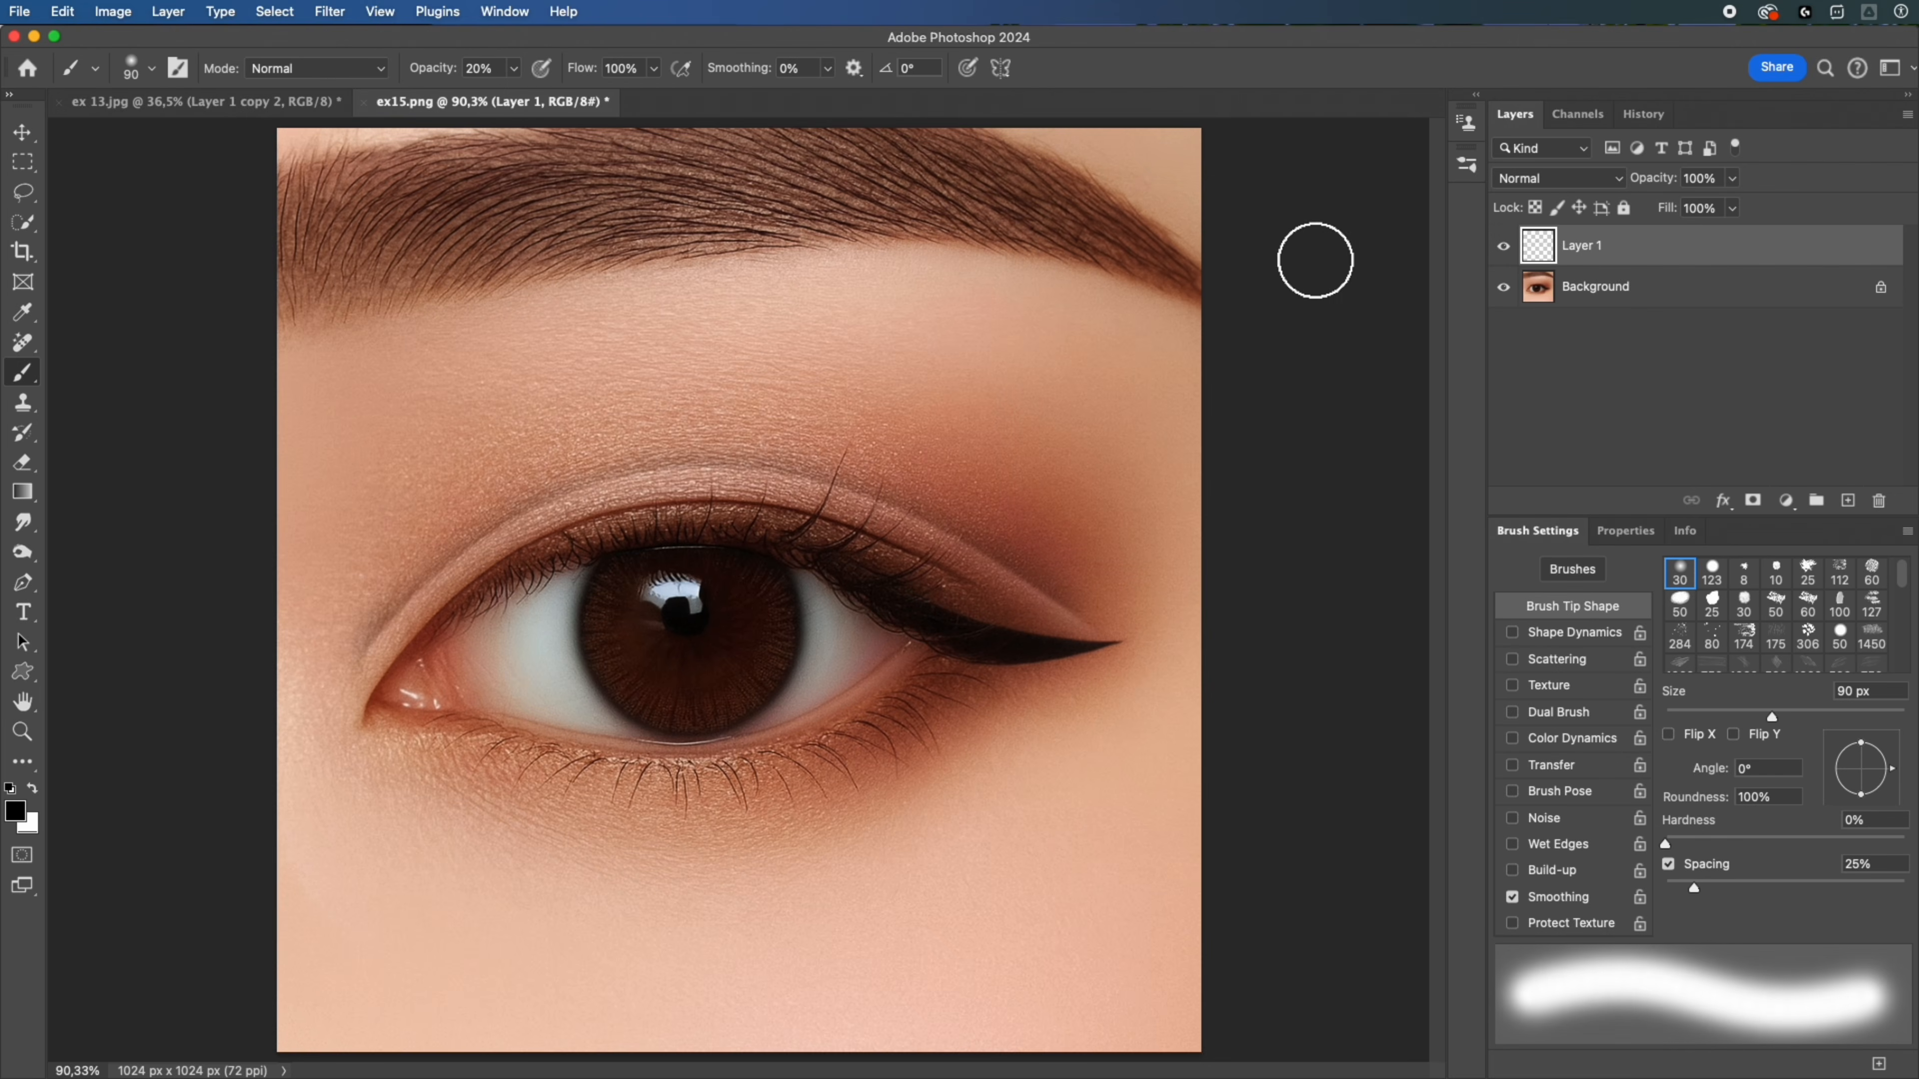
Step: Mask the crease layer, fade both crease ends with a black 125 px brush at 50% opacity, and compare with the layer hidden and shown
click(1753, 501)
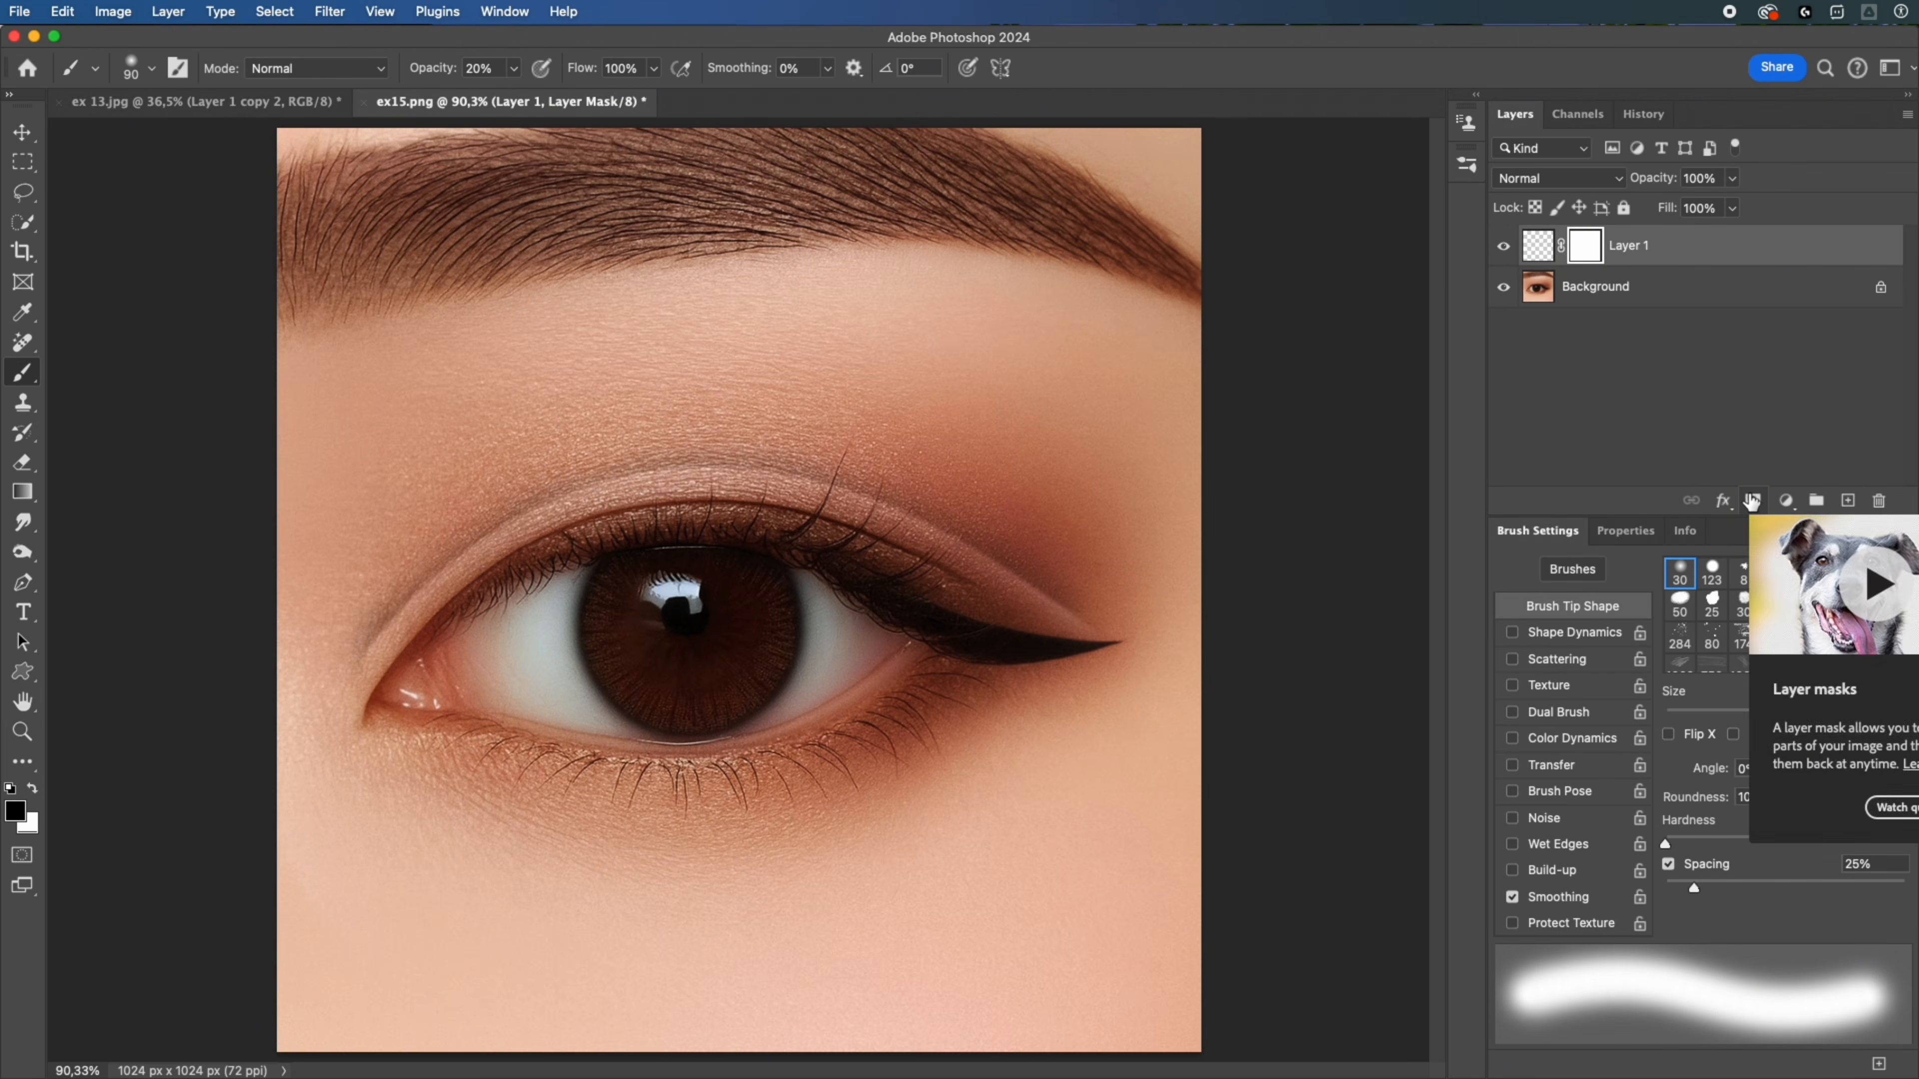
key(5)
key(bracketright)
key(bracketright)
mouse_move(1054, 623)
mouse_down()
mouse_move(577, 561)
mouse_move(369, 643)
mouse_up()
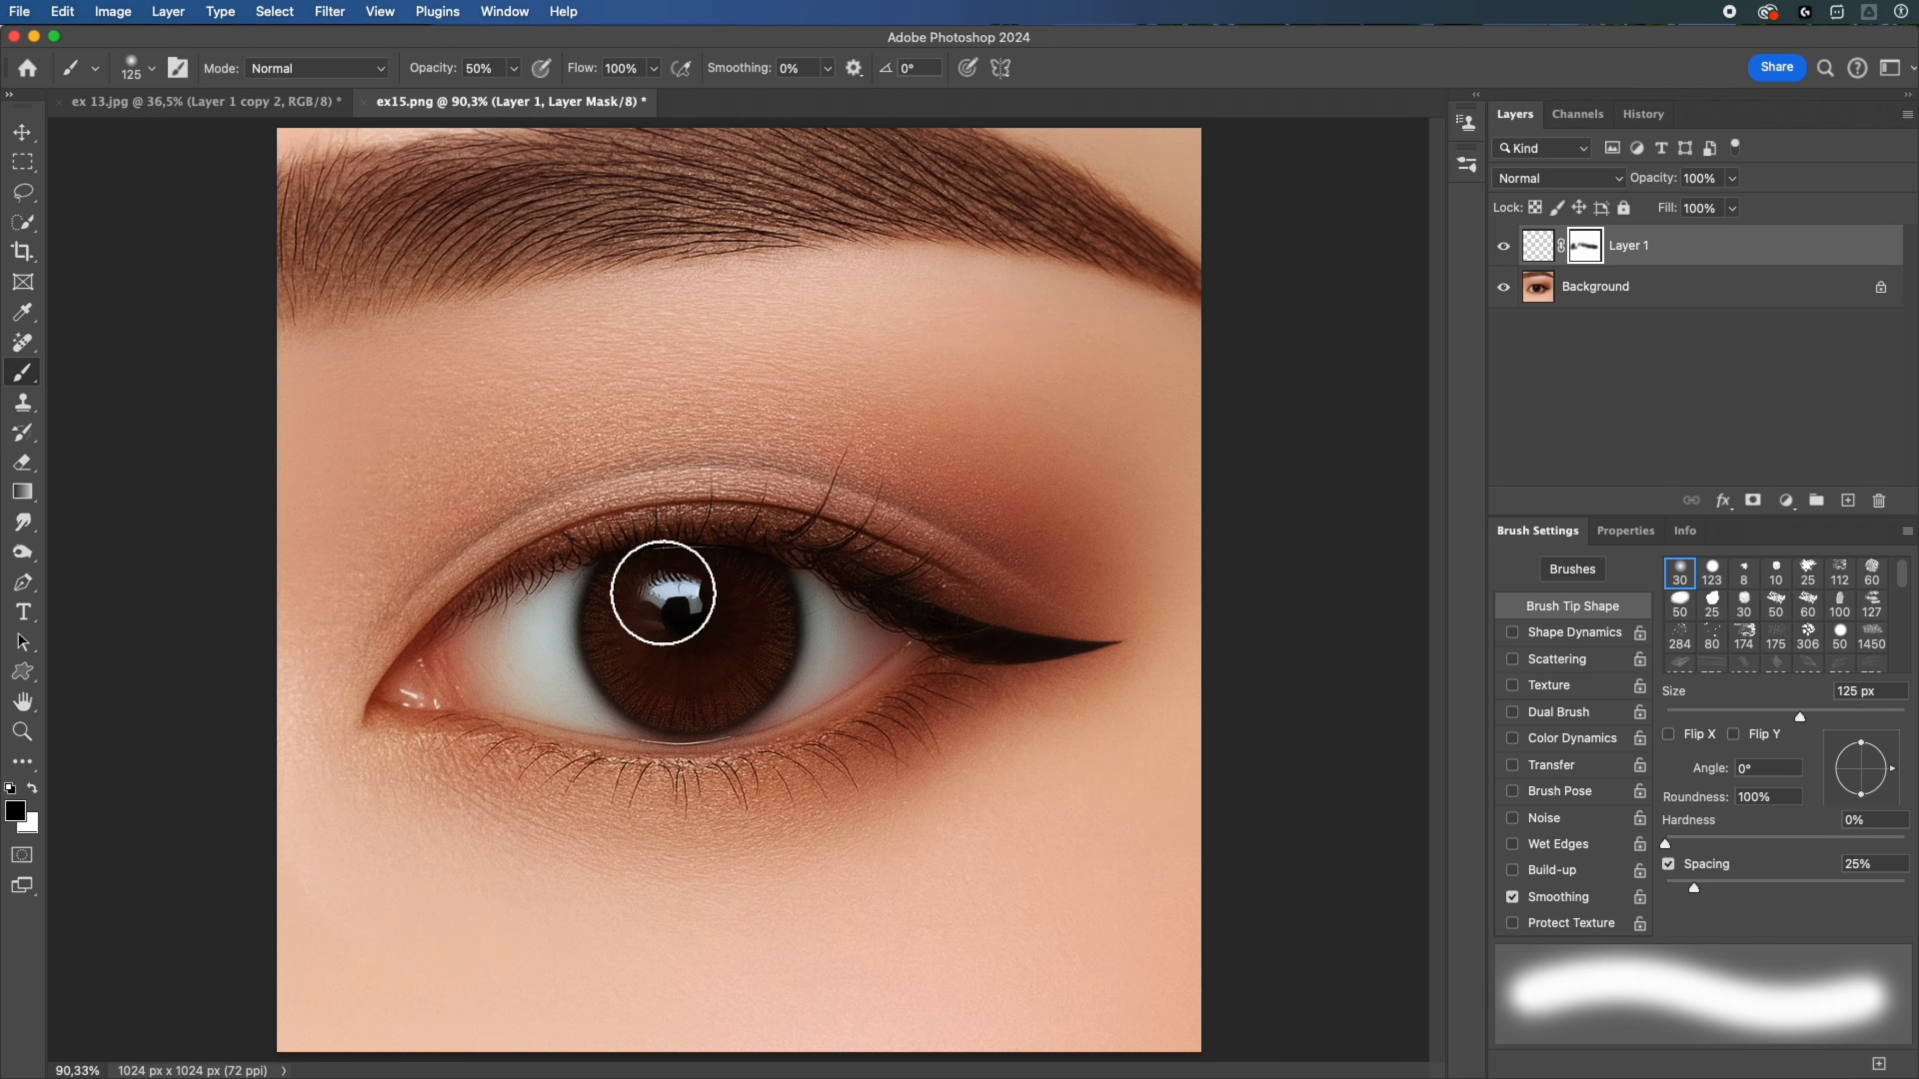
click(1506, 254)
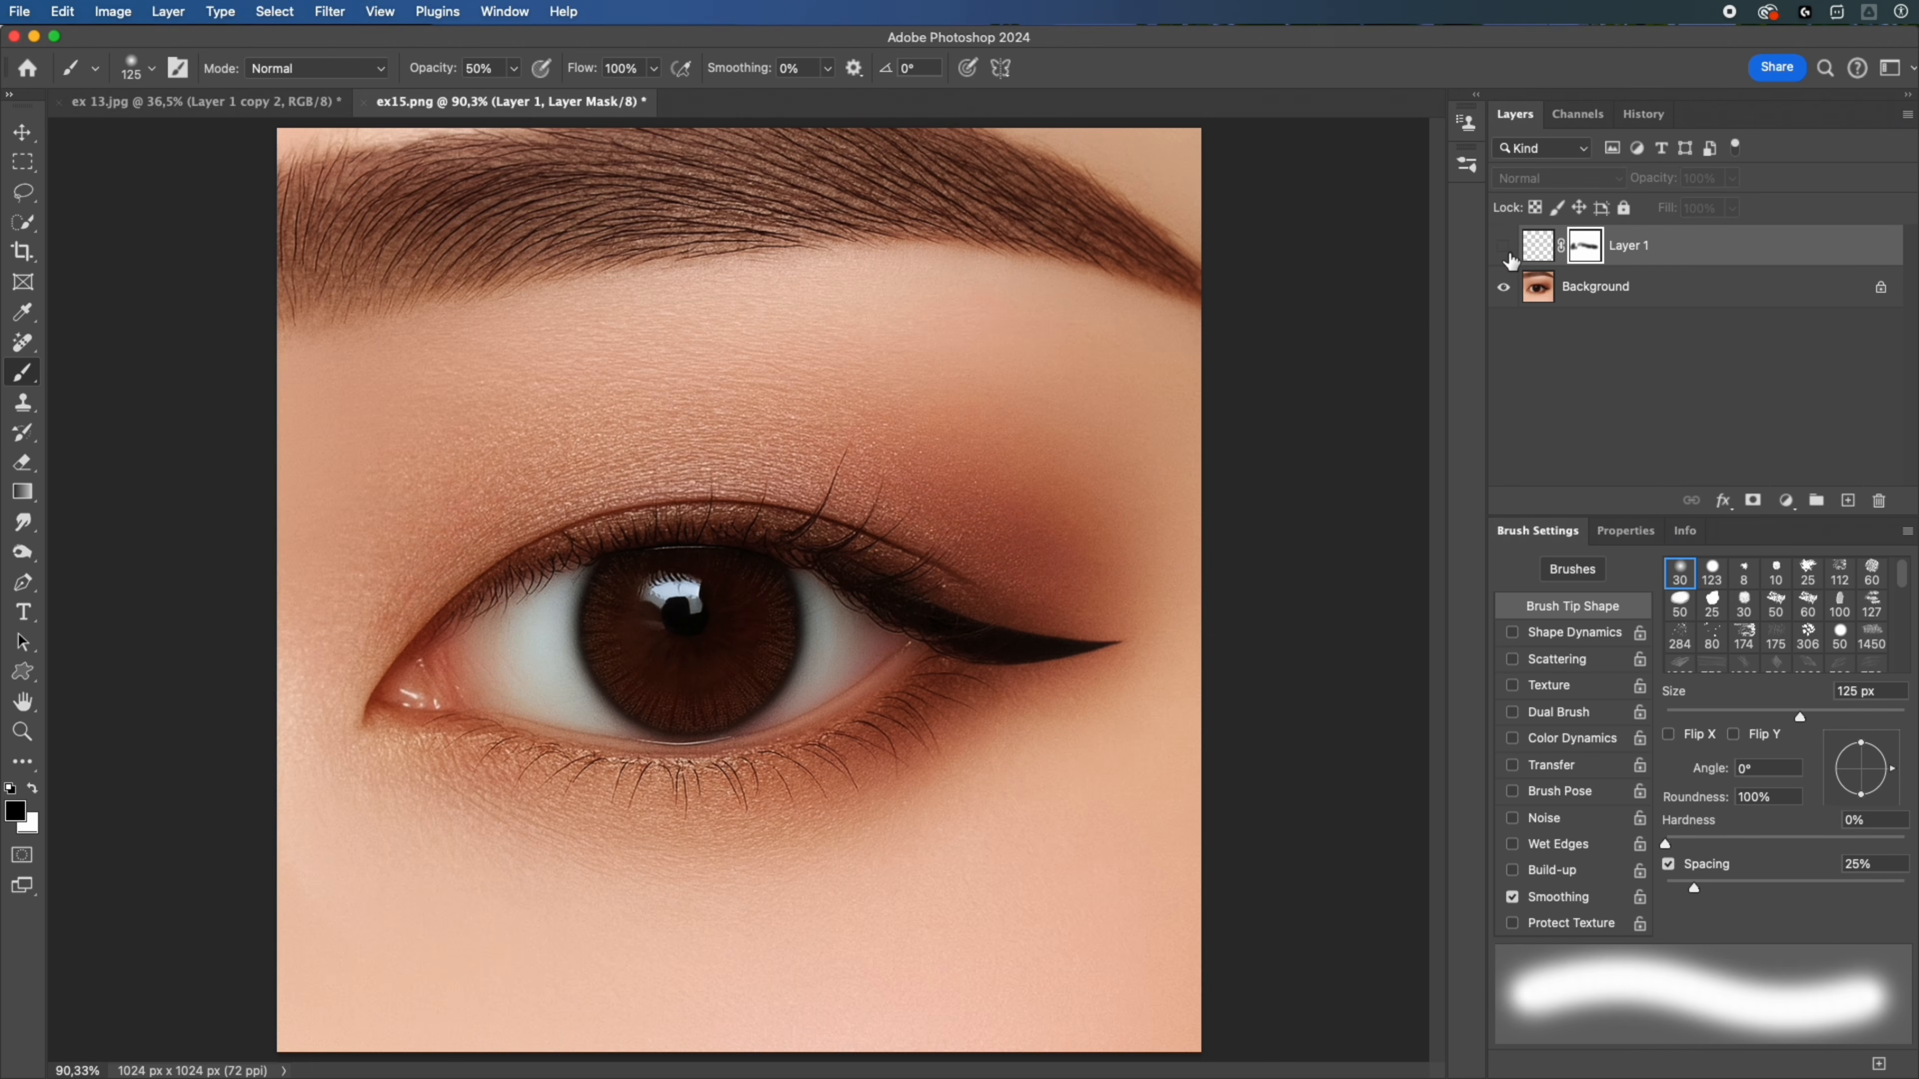
click(1506, 254)
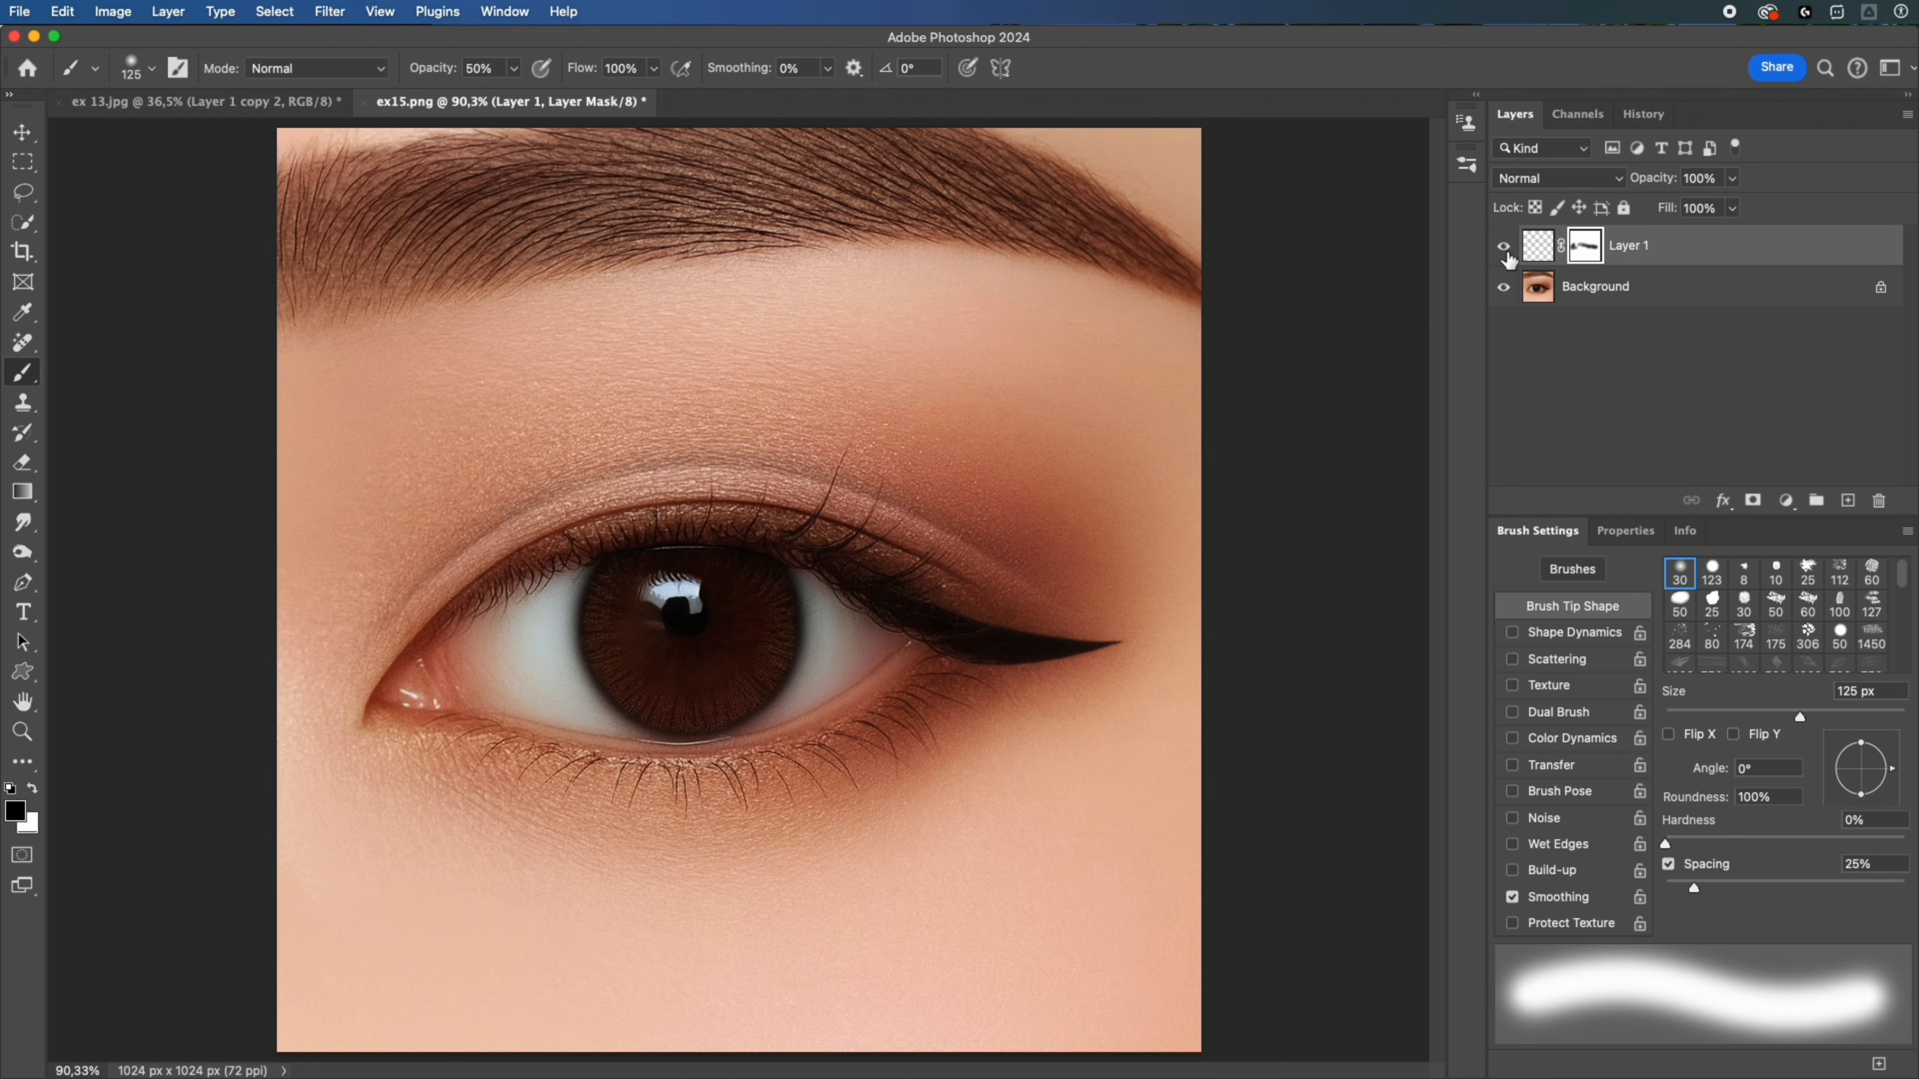